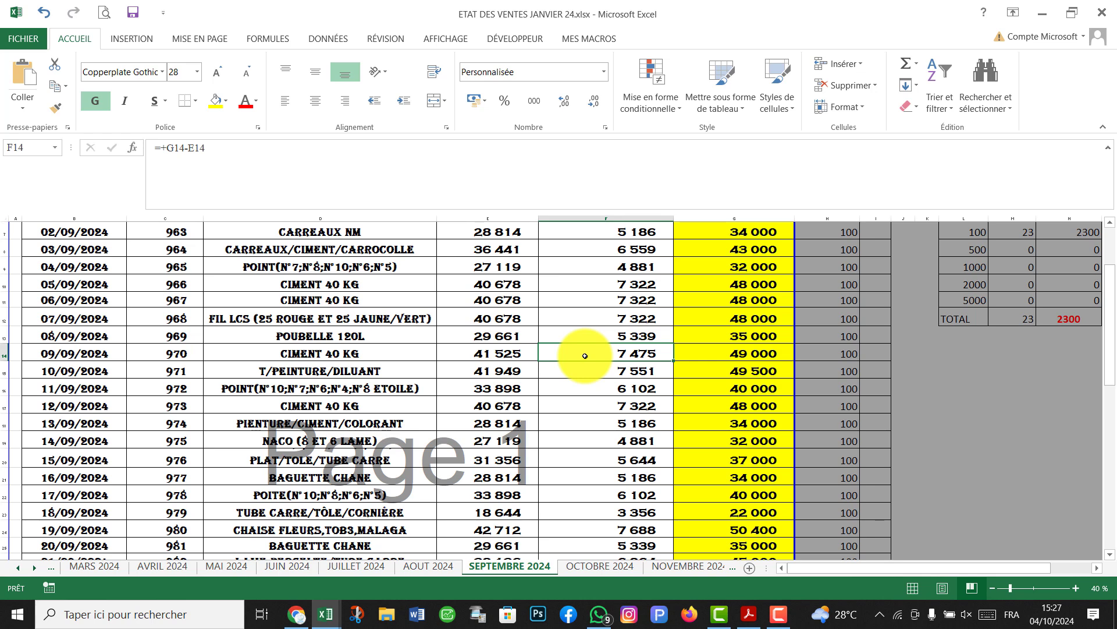
Review the purchase descriptions, 06/09–07/09 dates and invoice numbers from 965 to 970.
scroll(487, 386, "up", 2)
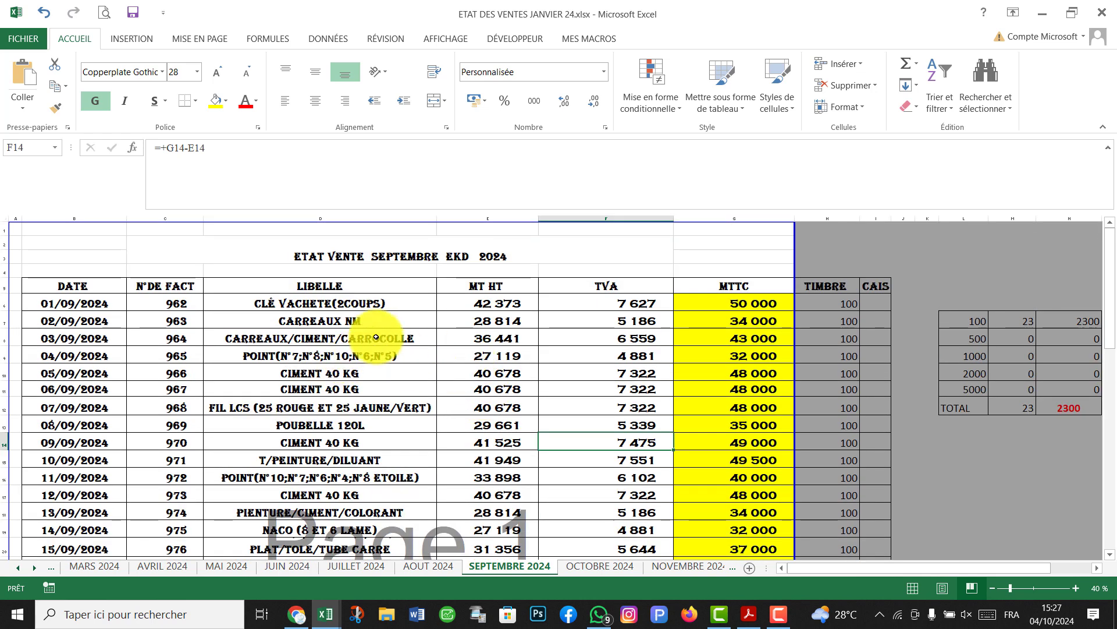
scroll(372, 323, "down", 1)
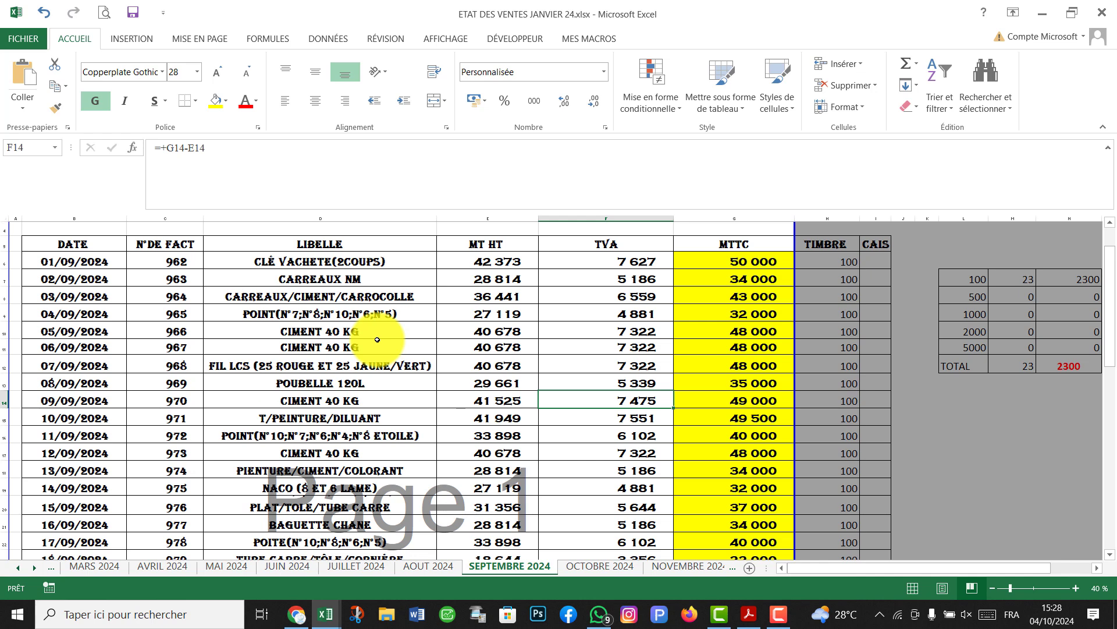
left_click(251, 313)
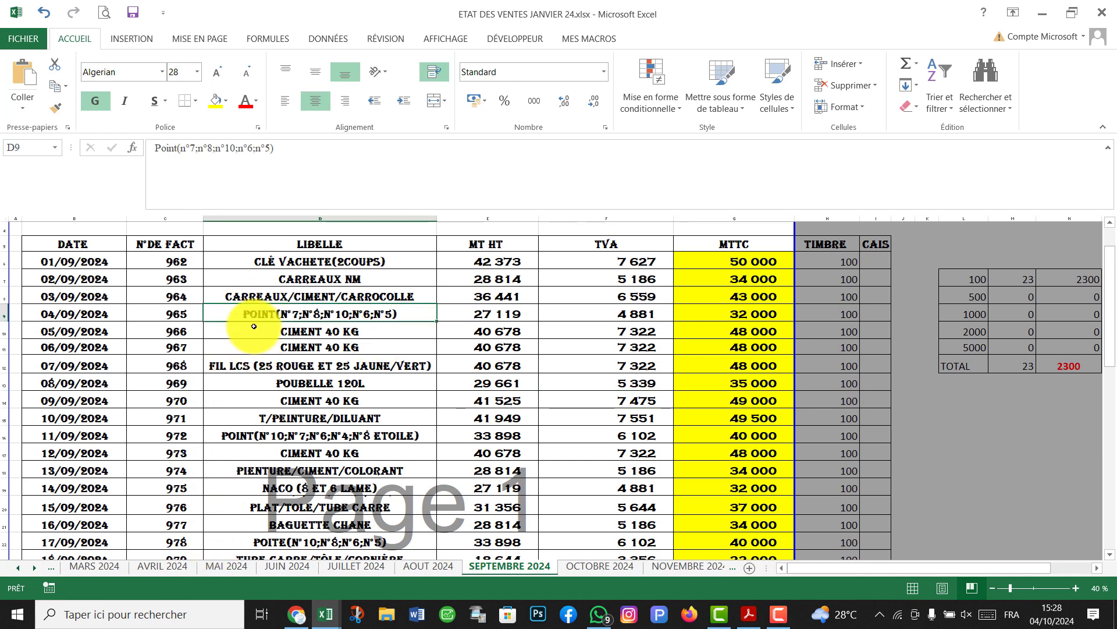
left_click(241, 330)
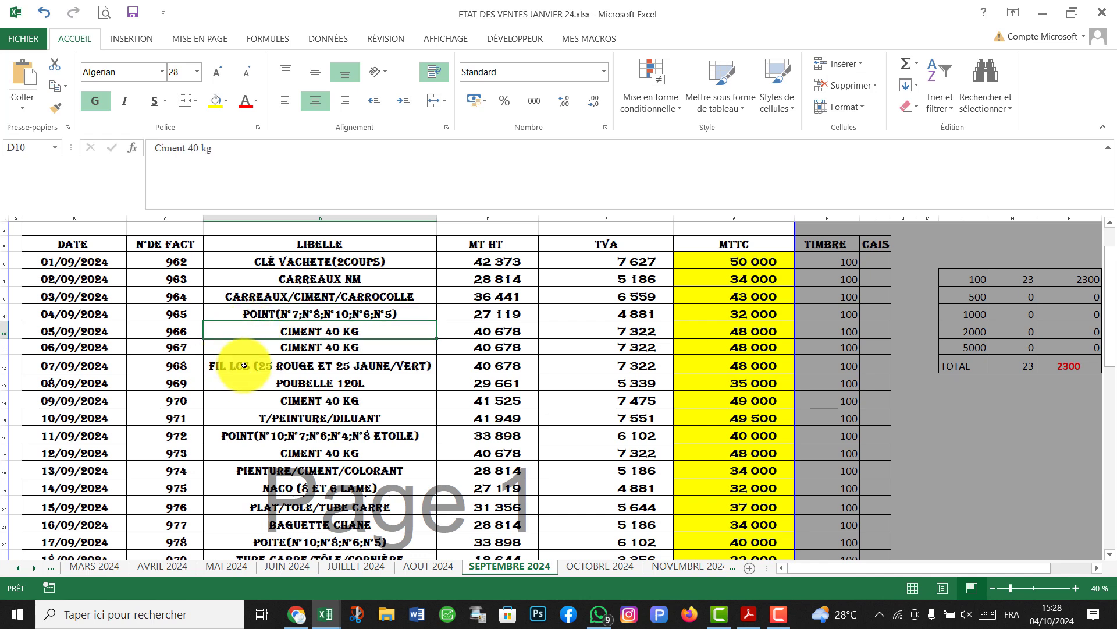
left_click(230, 347)
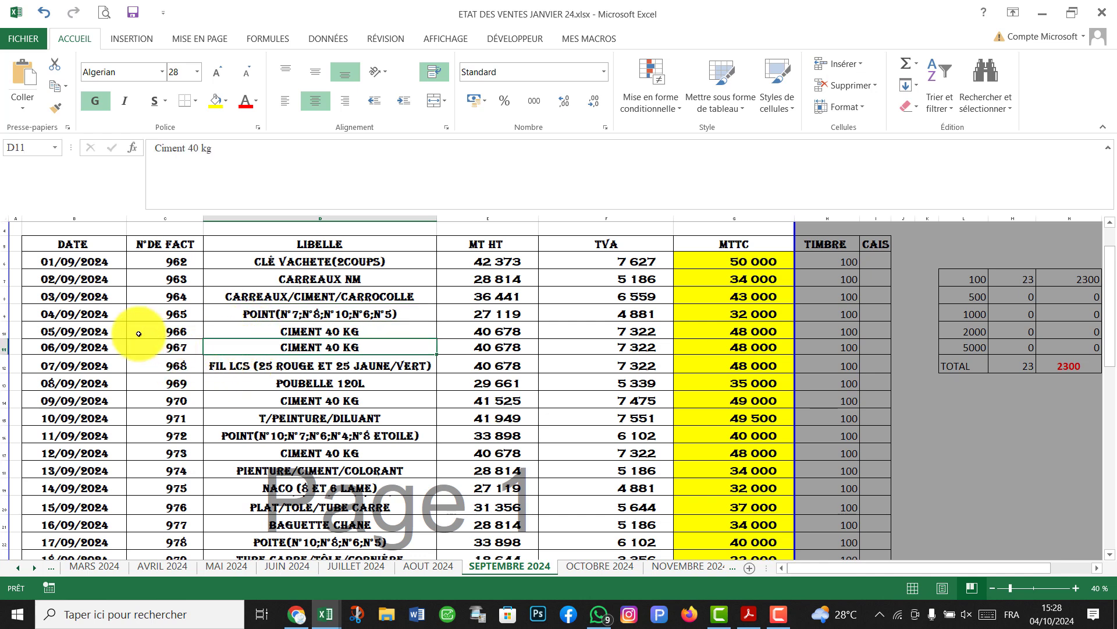
left_click_drag(95, 350, 105, 365)
left_click(141, 403)
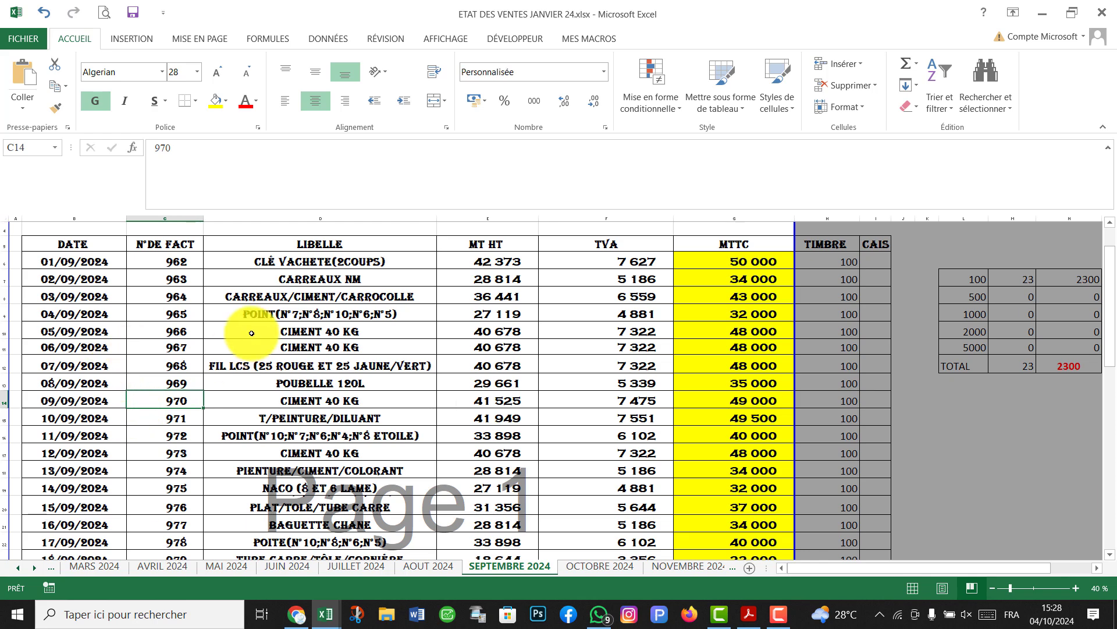
scroll(299, 360, "up", 1)
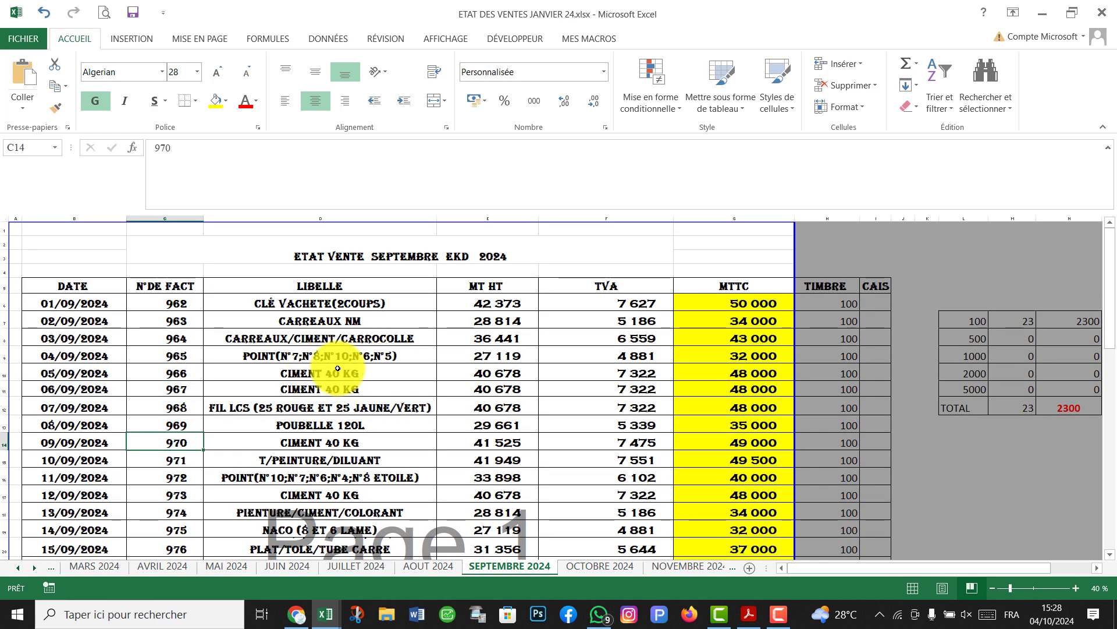
scroll(316, 359, "down", 7)
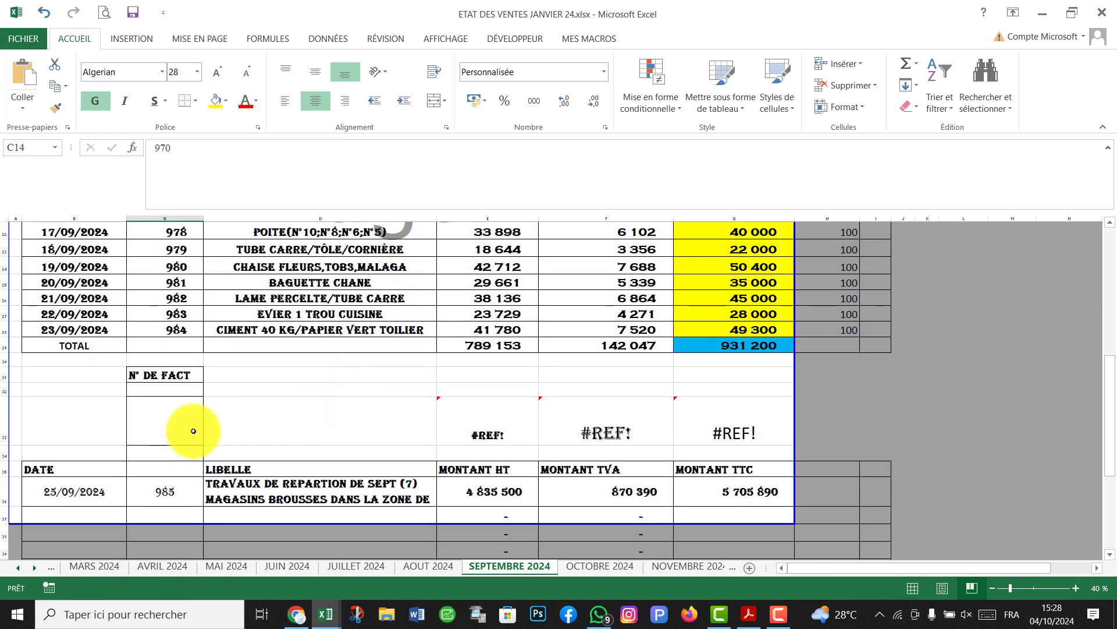
scroll(451, 377, "up", 7)
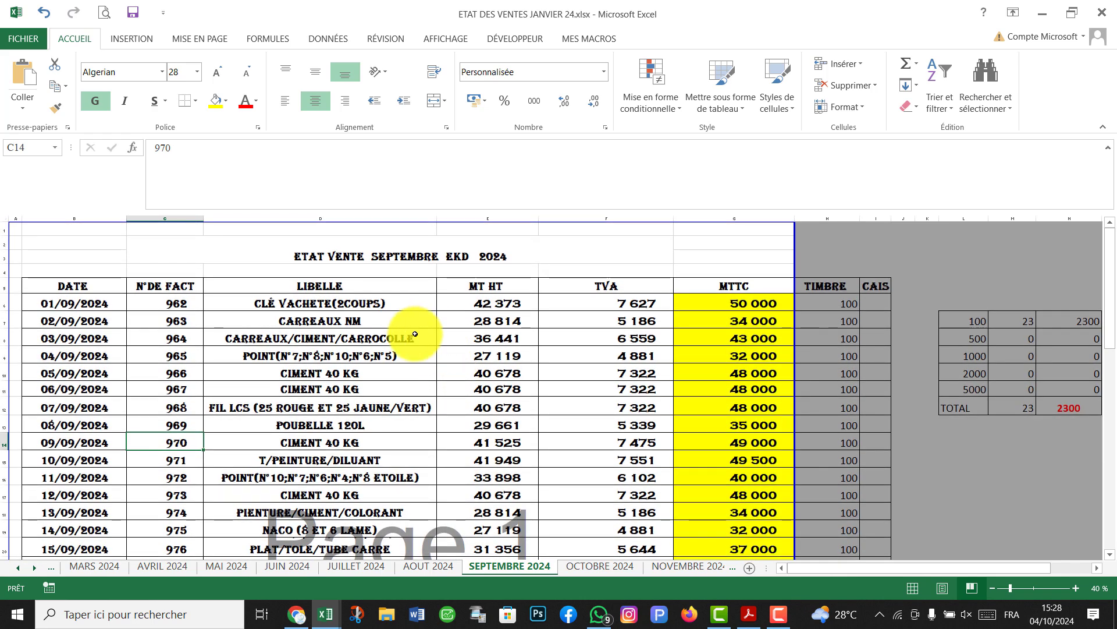
scroll(404, 339, "down", 2)
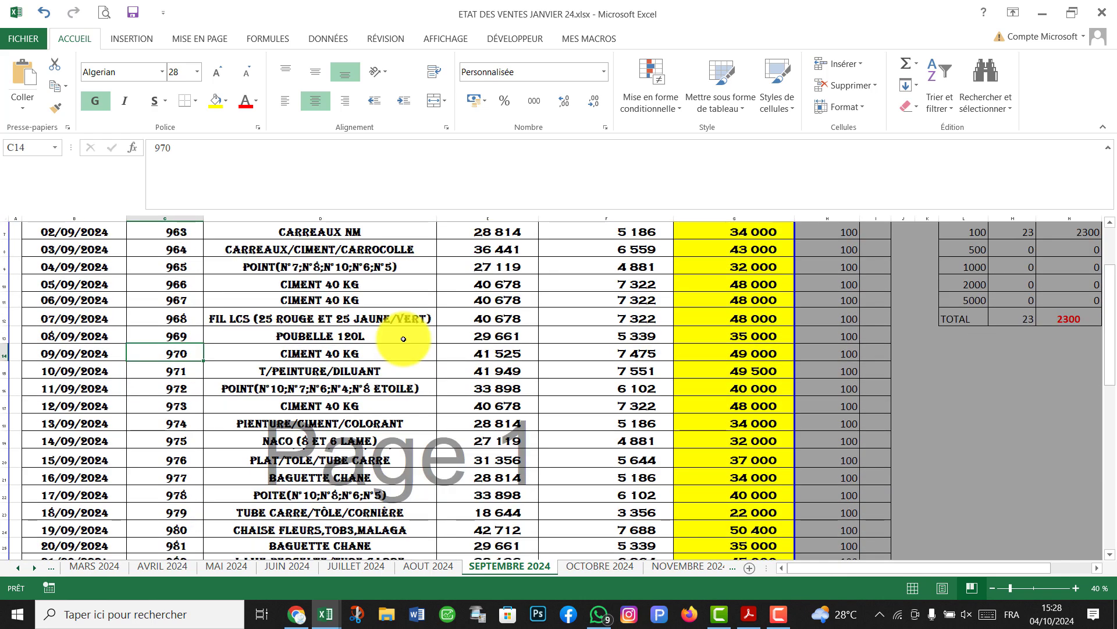
scroll(250, 350, "up", 2)
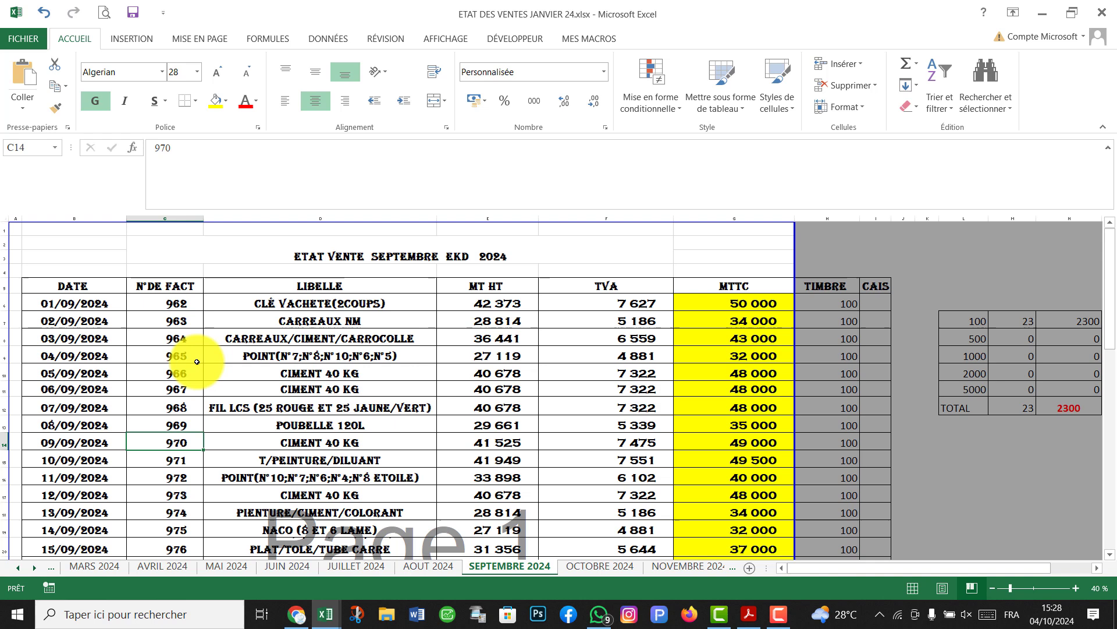
Select the sales rows from 01/09 to 12/09 across to MTTC, then check the last date 23/09/2024.
left_click(69, 300)
left_click_drag(70, 300, 494, 403)
scroll(497, 416, "down", 2)
scroll(220, 314, "up", 2)
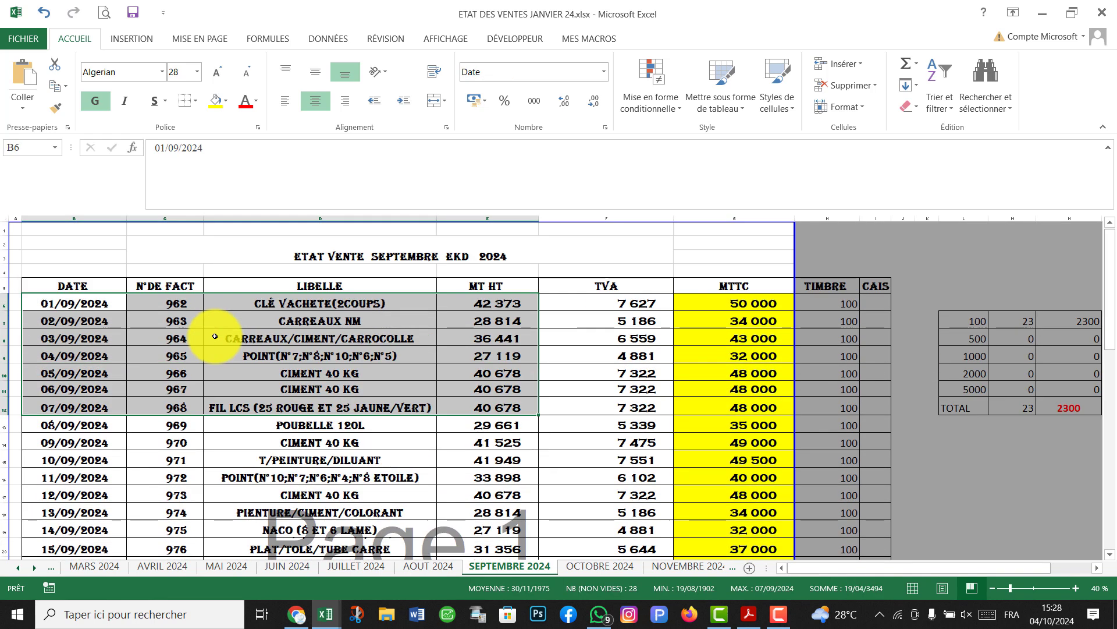
left_click_drag(97, 304, 608, 468)
scroll(608, 469, "down", 7)
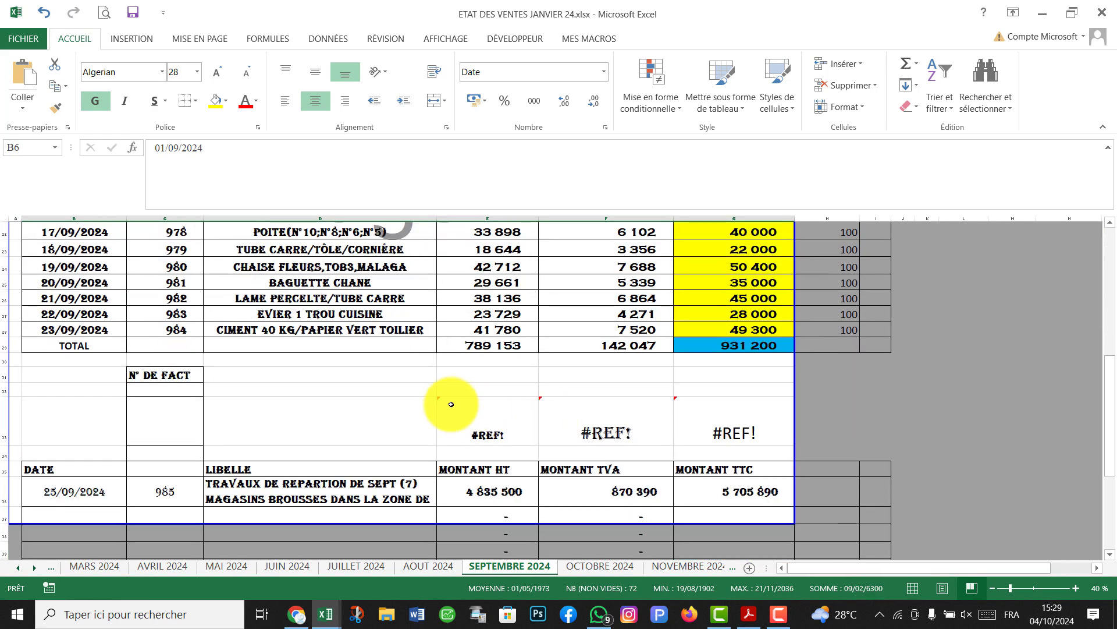
scroll(175, 390, "up", 4)
scroll(174, 390, "up", 3)
left_click(87, 303)
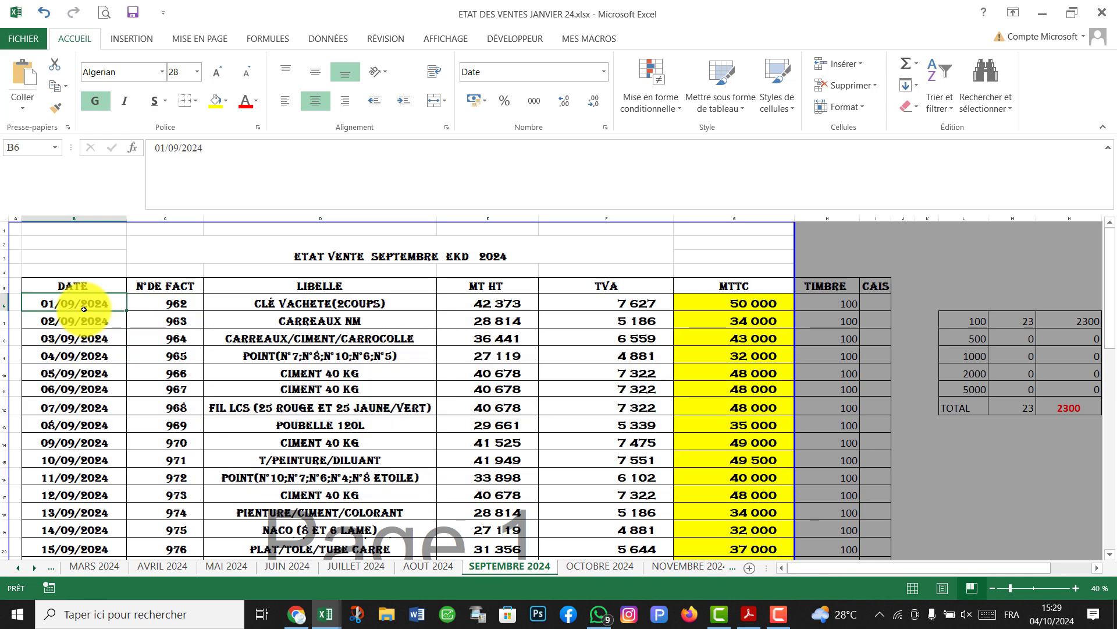
scroll(108, 319, "down", 7)
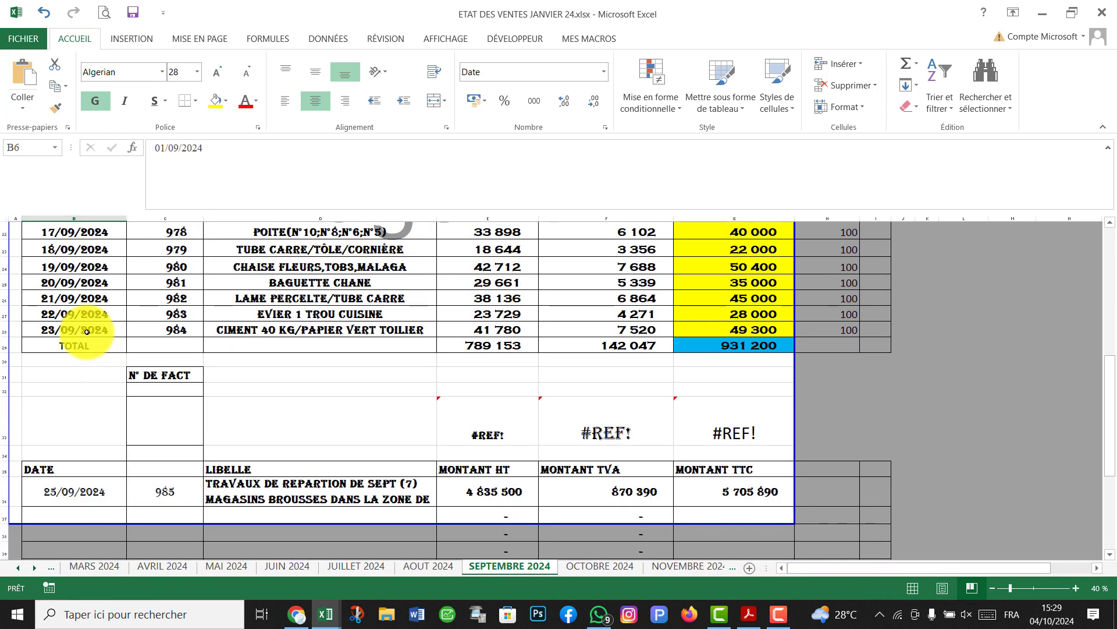
left_click(87, 328)
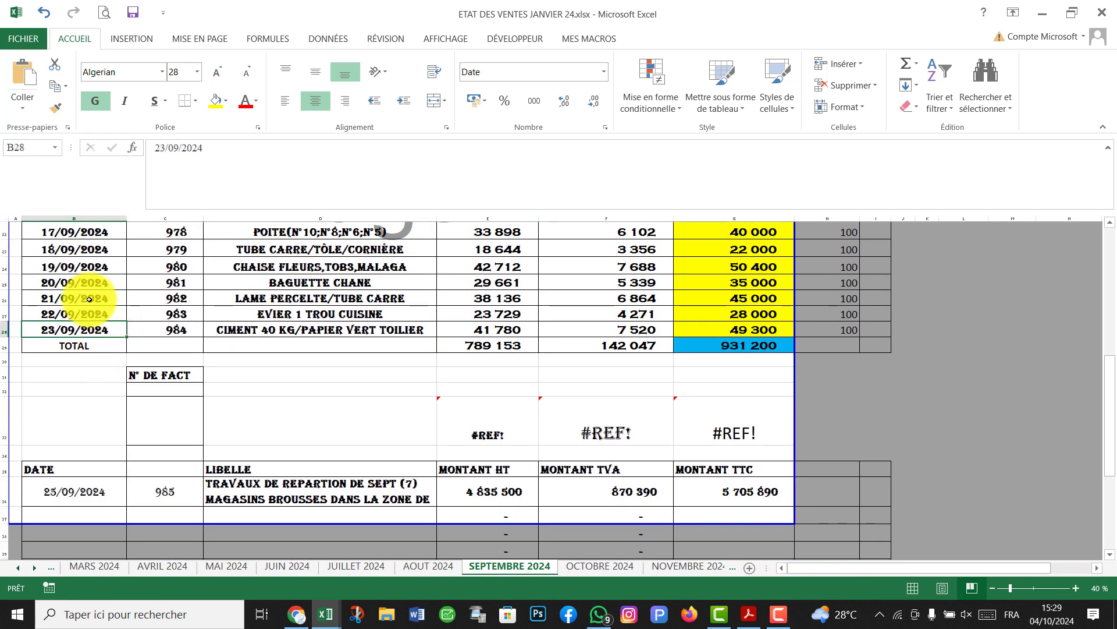
Check invoice 985's date, 25/09/2024, and read its full description.
scroll(89, 300, "up", 1)
scroll(89, 300, "up", 1)
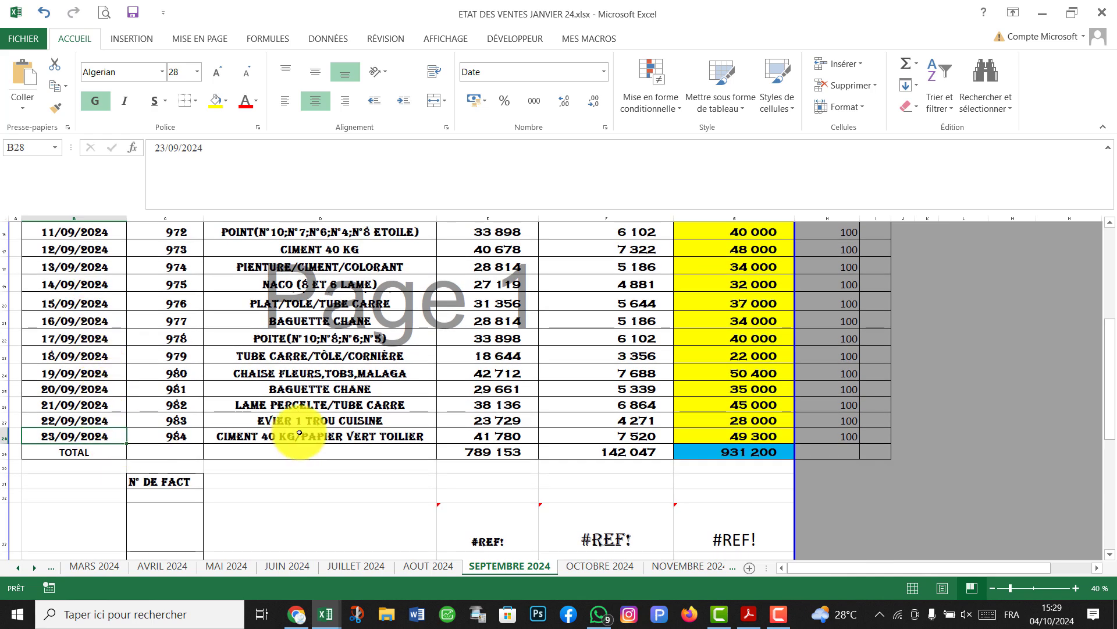
scroll(412, 363, "down", 4)
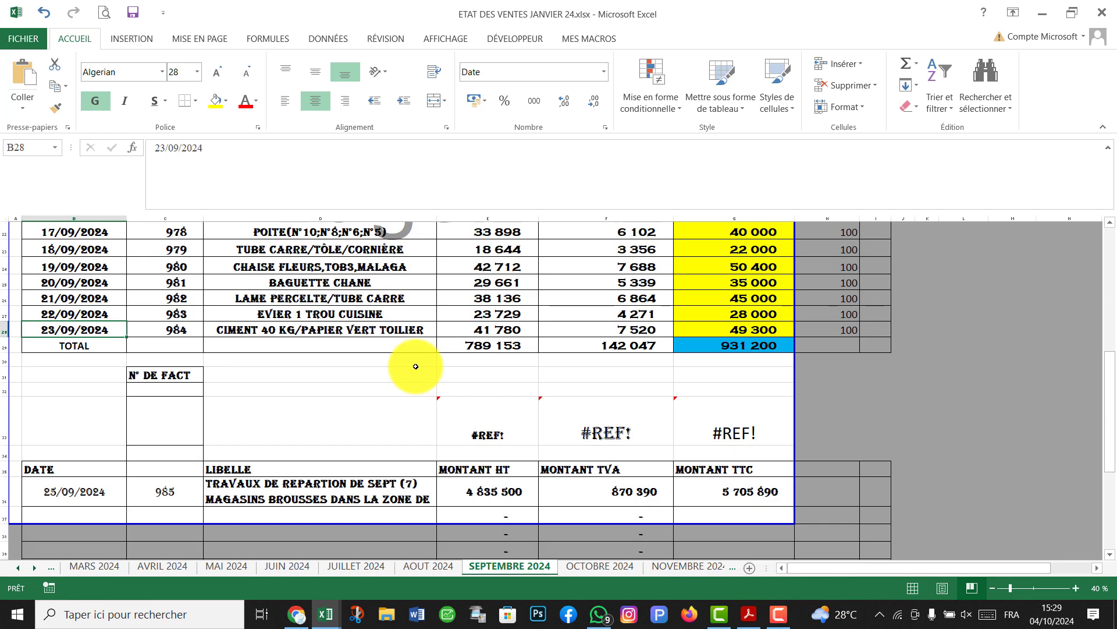
scroll(291, 348, "down", 1)
left_click(99, 345)
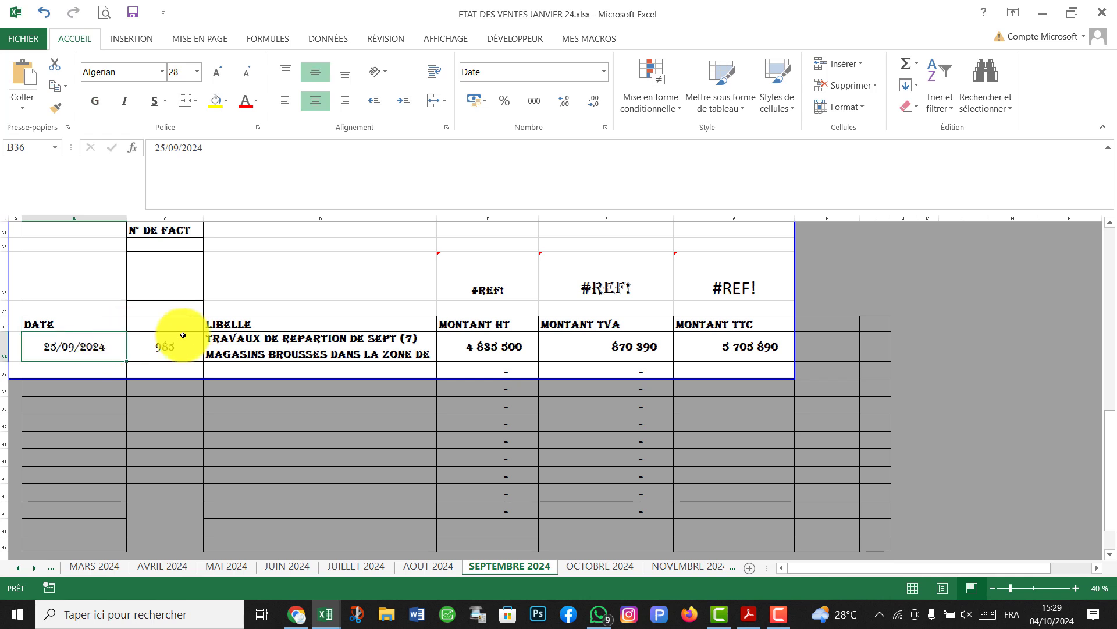
left_click(291, 357)
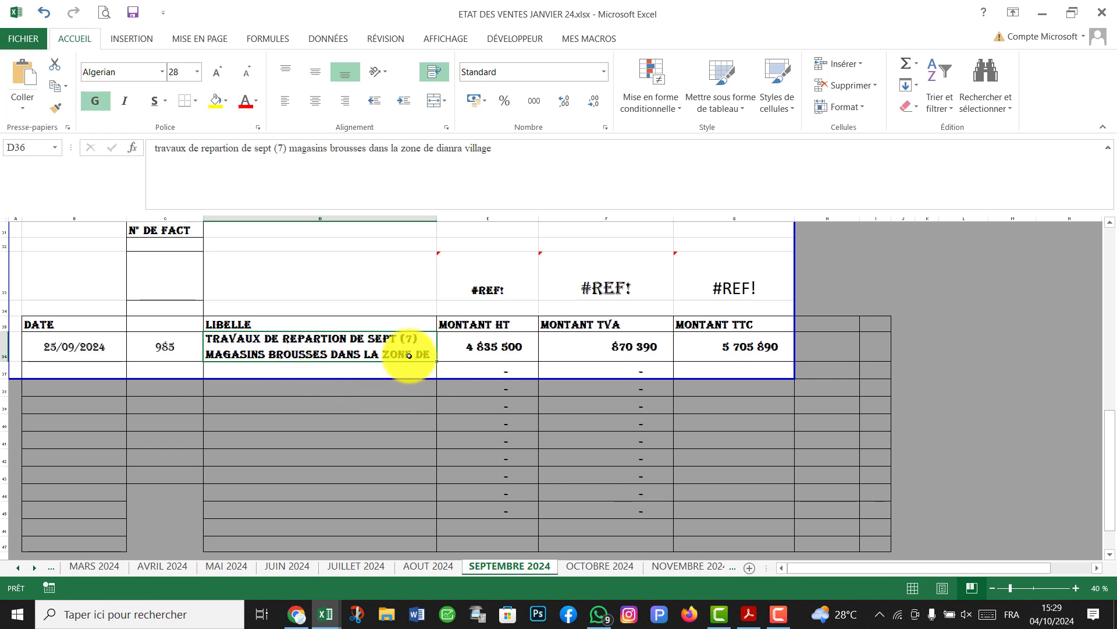
scroll(494, 246, "up", 1)
scroll(495, 247, "up", 5)
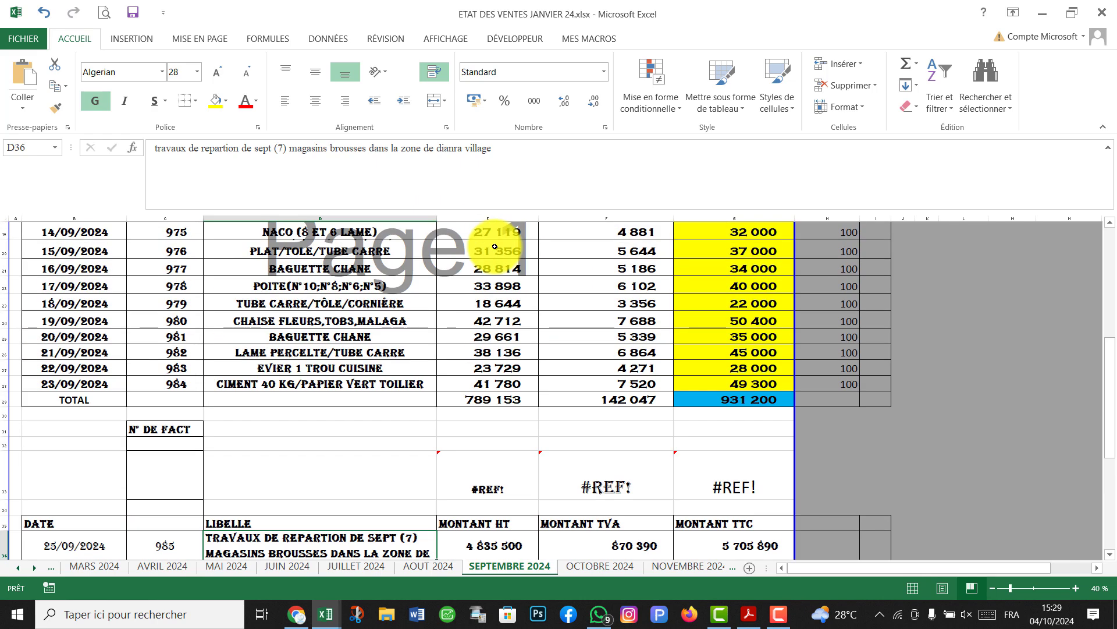
scroll(499, 281, "down", 7)
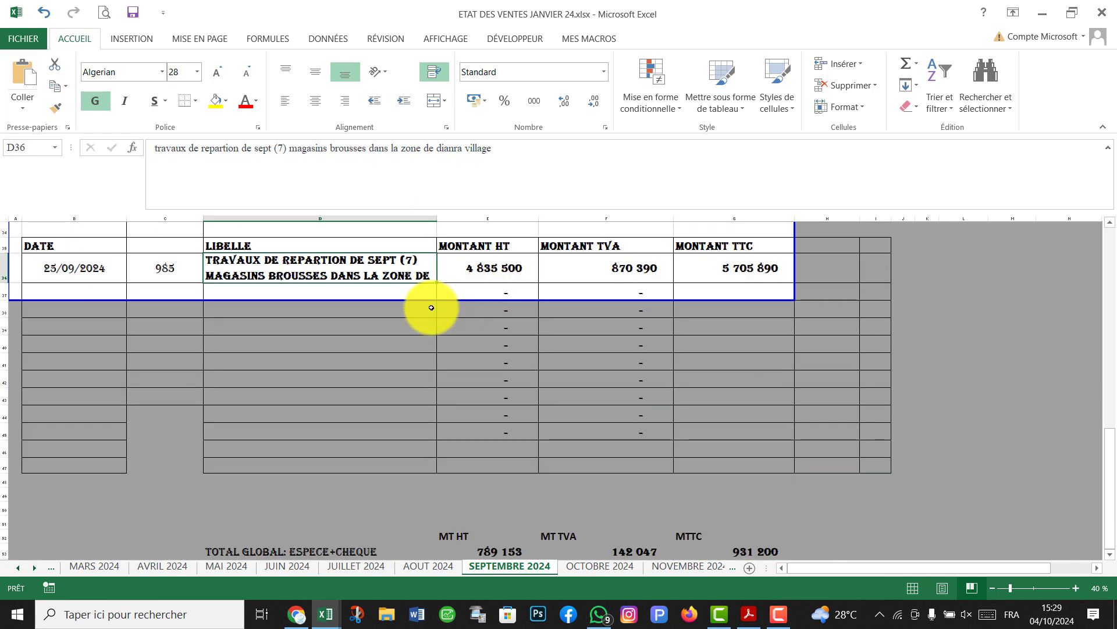
Inspect the TVA formula and how invoice 985's MONTANT HT is derived from its TTC.
left_click(553, 381)
scroll(436, 453, "up", 4)
scroll(619, 484, "down", 2)
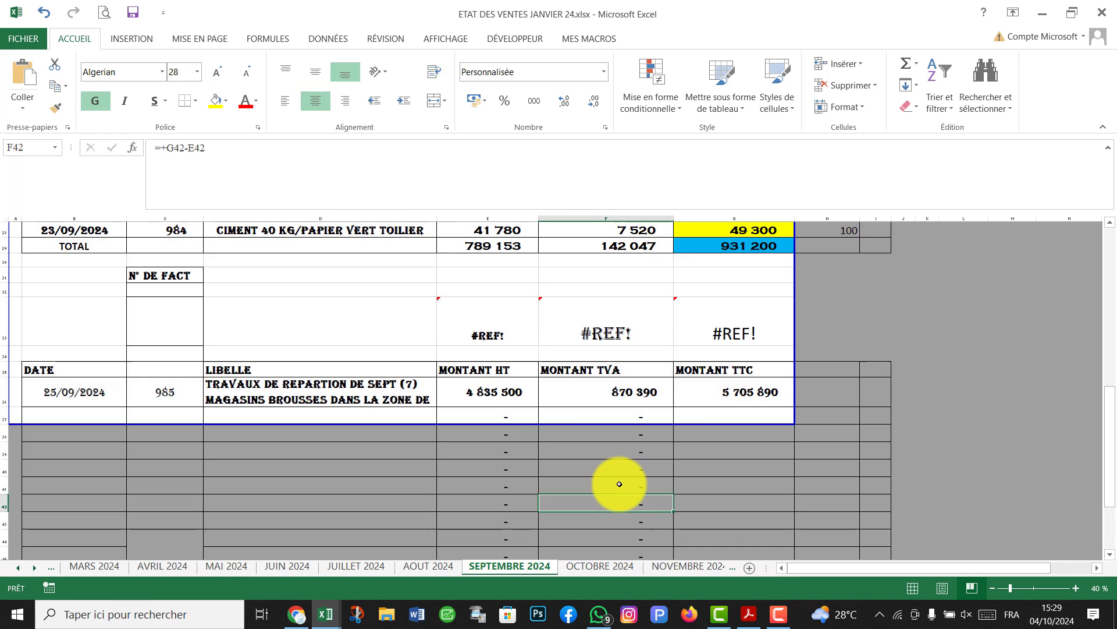
left_click(707, 394)
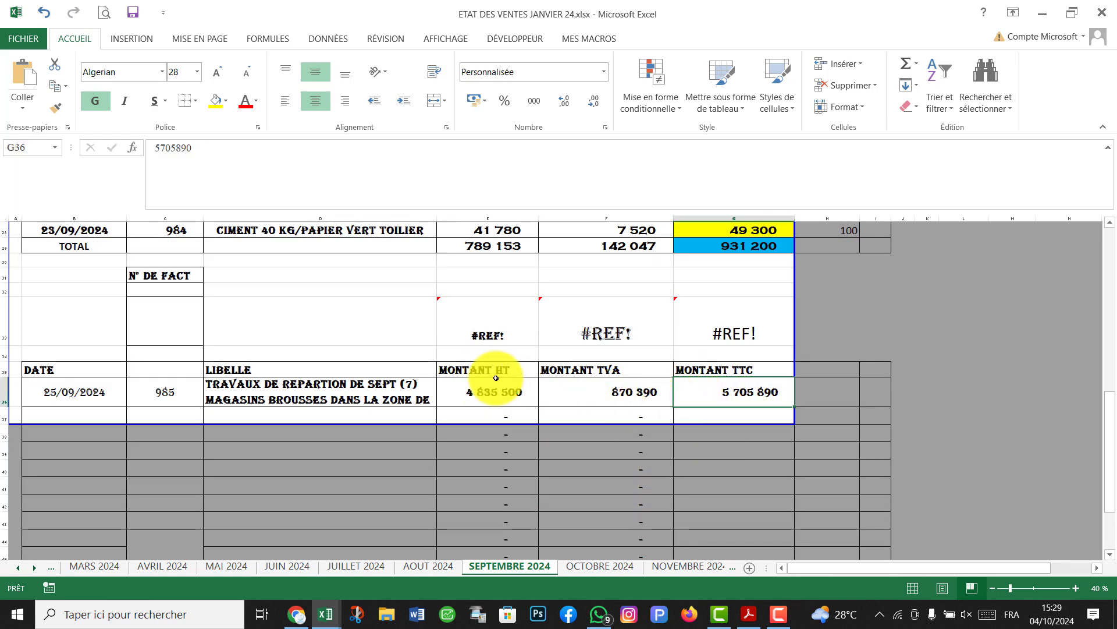
left_click(493, 398)
scroll(552, 407, "up", 8)
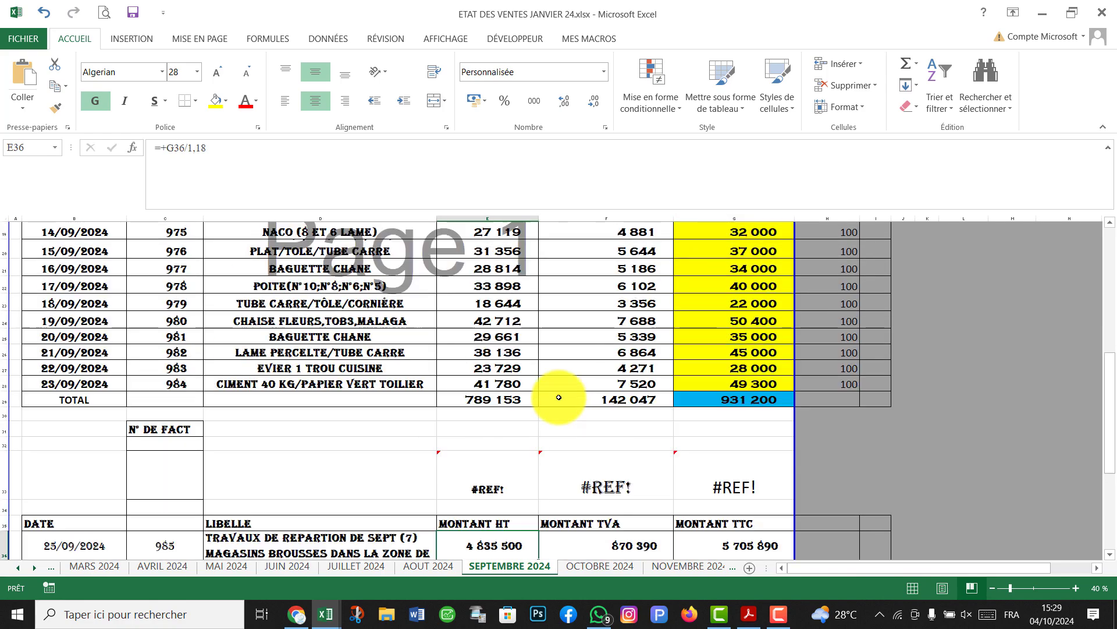
scroll(235, 309, "up", 1)
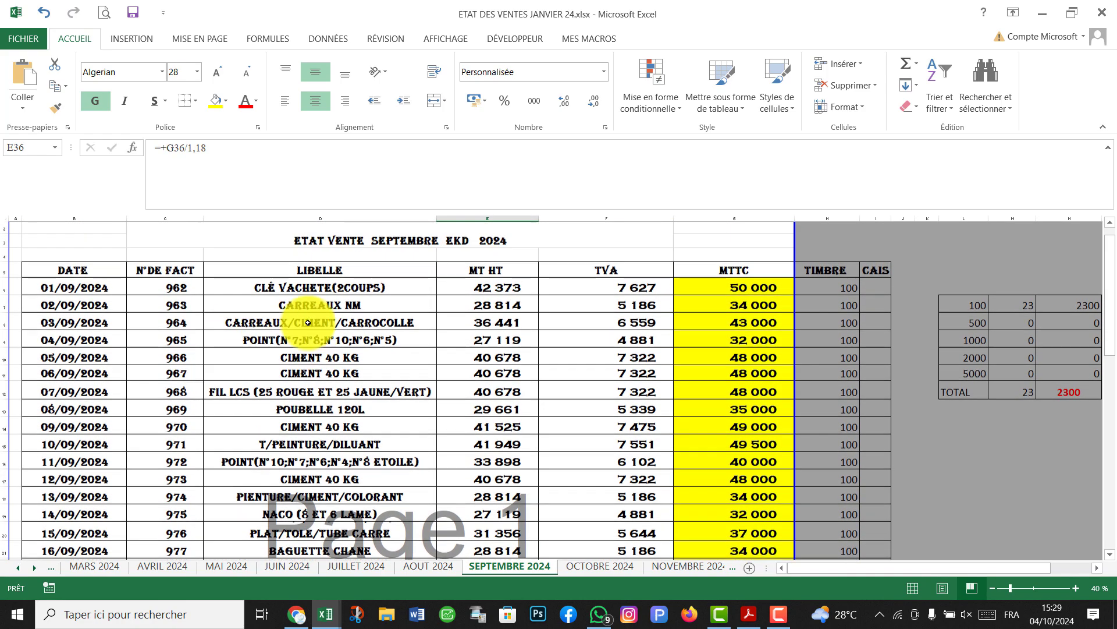
Select the MT HT, TVA and MTTC columns and inspect the column H stamp duty formulas.
left_click(496, 219)
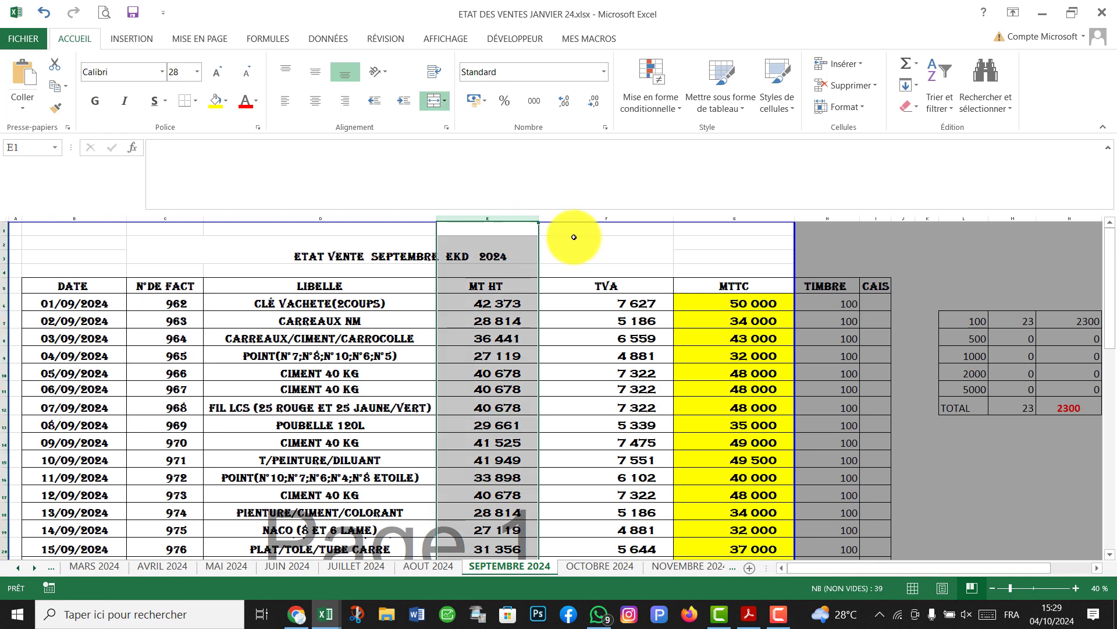
left_click(611, 219)
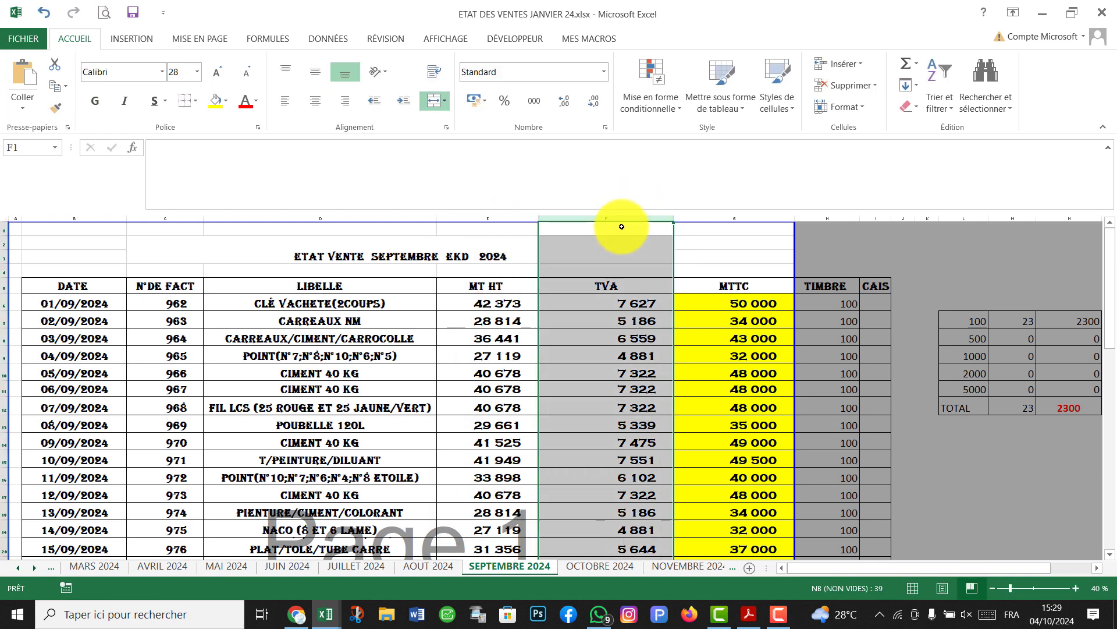
left_click(743, 221)
scroll(701, 348, "down", 1)
scroll(701, 348, "down", 2)
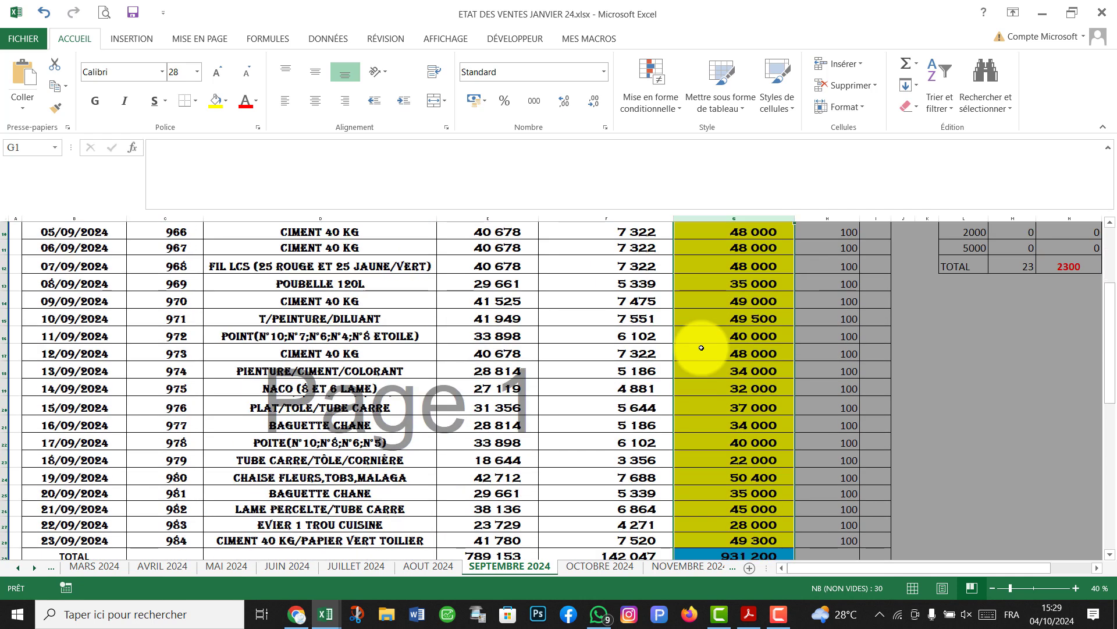
scroll(702, 348, "up", 3)
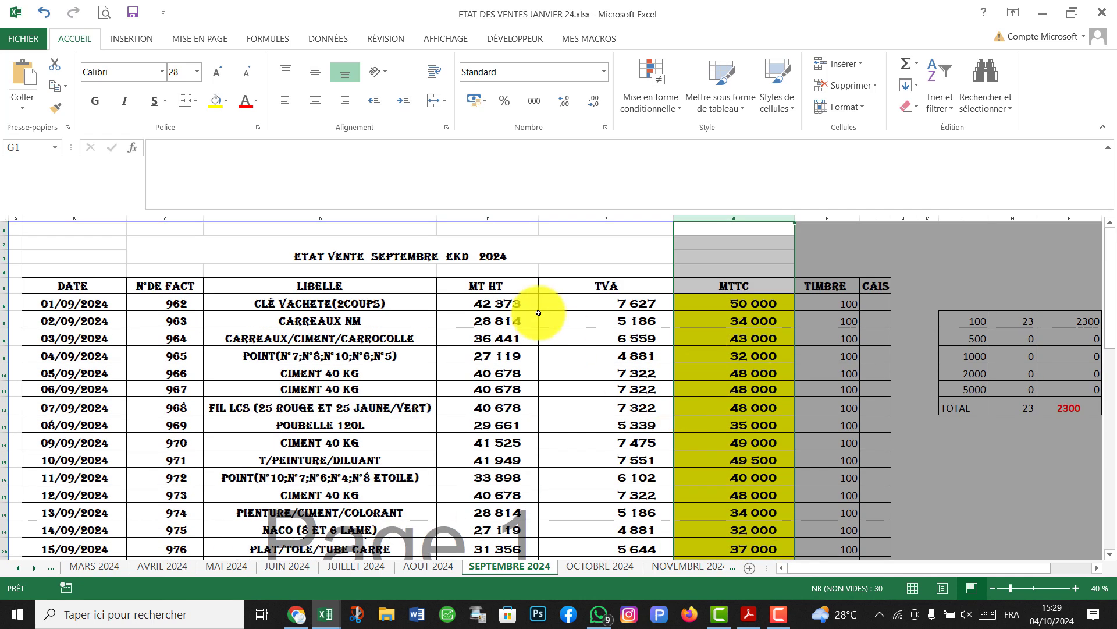
left_click(848, 476)
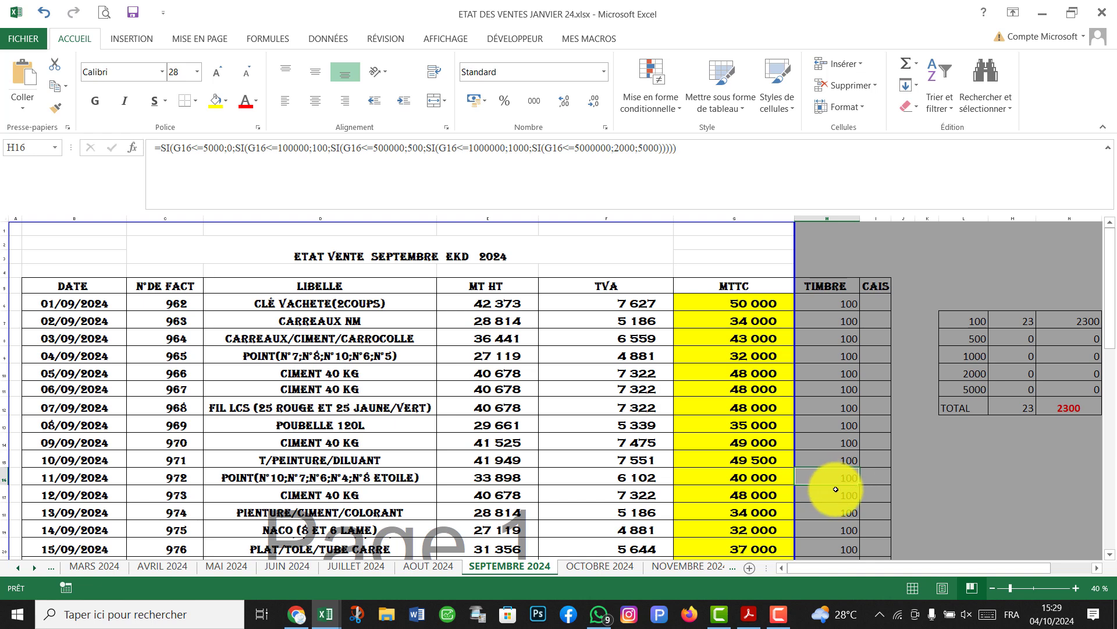
left_click(844, 513)
left_click(407, 425)
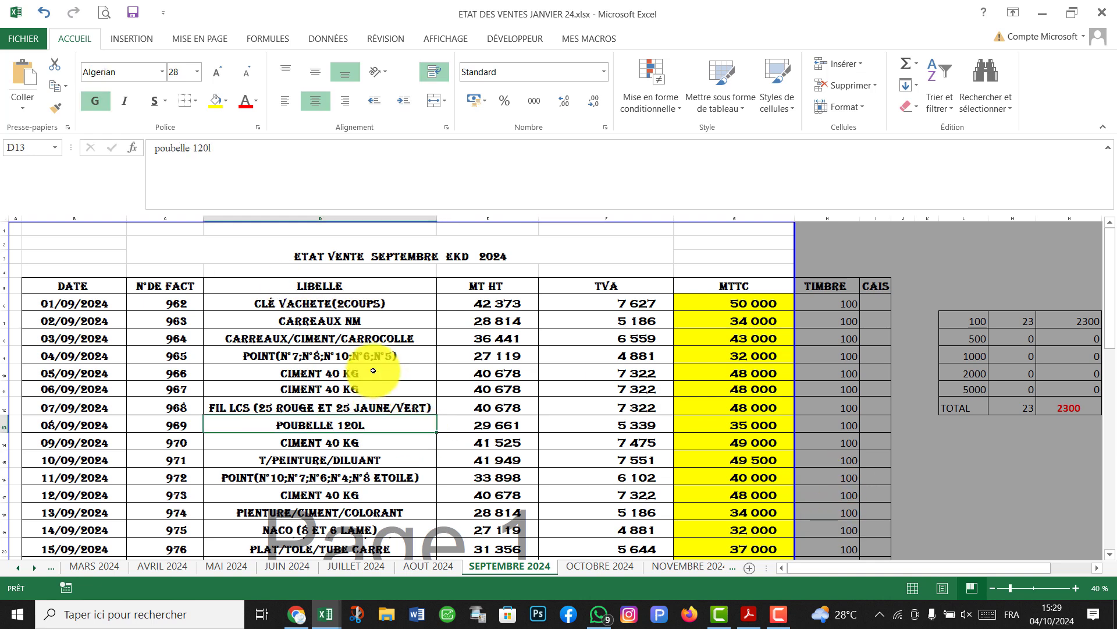
scroll(482, 396, "down", 3)
scroll(482, 396, "down", 2)
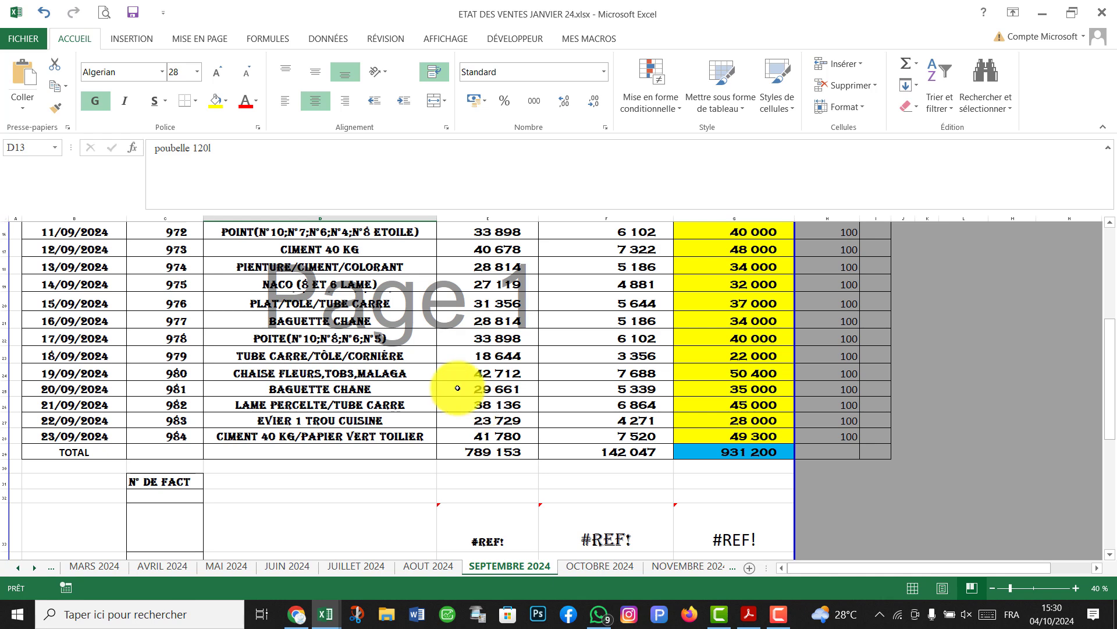
Select the invoice 985 row and inspect the broken TVA total formula in F33.
scroll(393, 449, "down", 2)
scroll(396, 451, "down", 2)
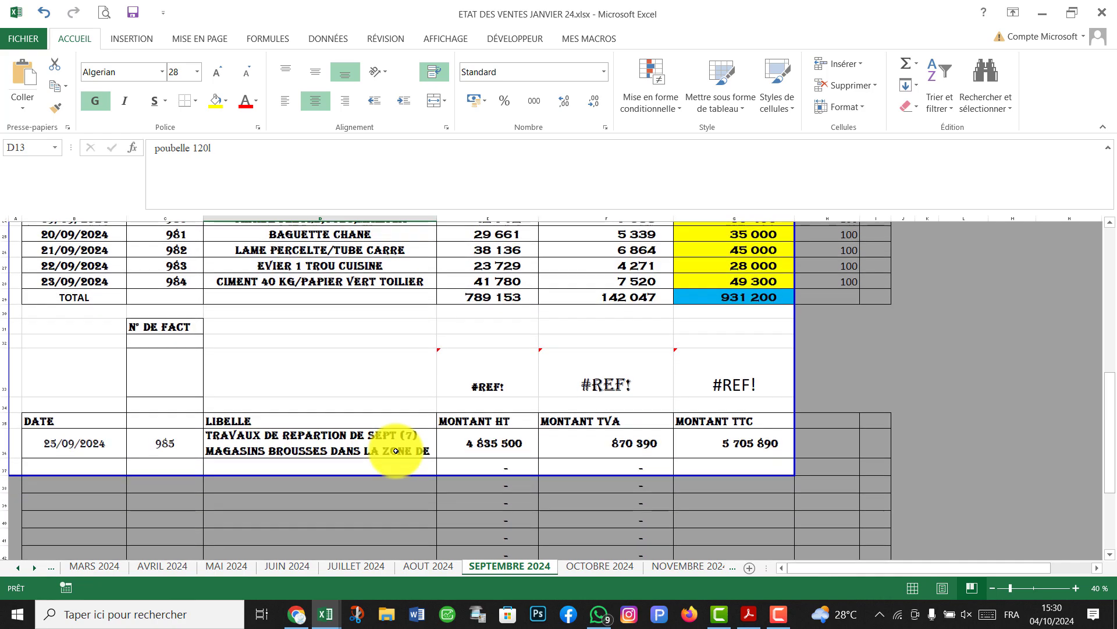
scroll(399, 448, "up", 5)
scroll(420, 442, "up", 3)
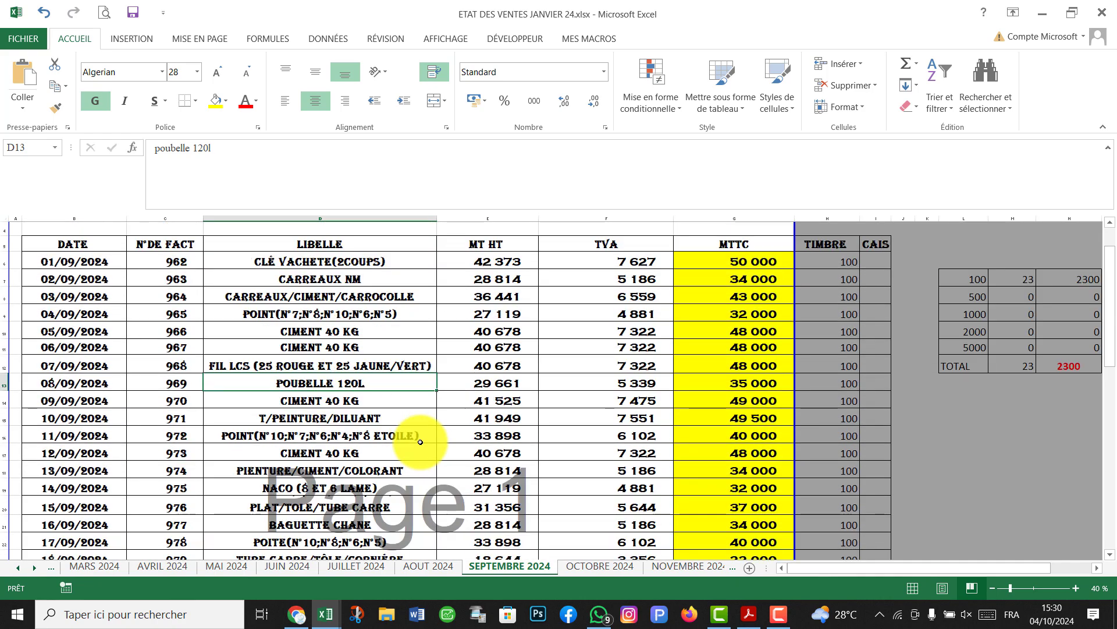
scroll(229, 349, "up", 1)
left_click_drag(67, 302, 333, 480)
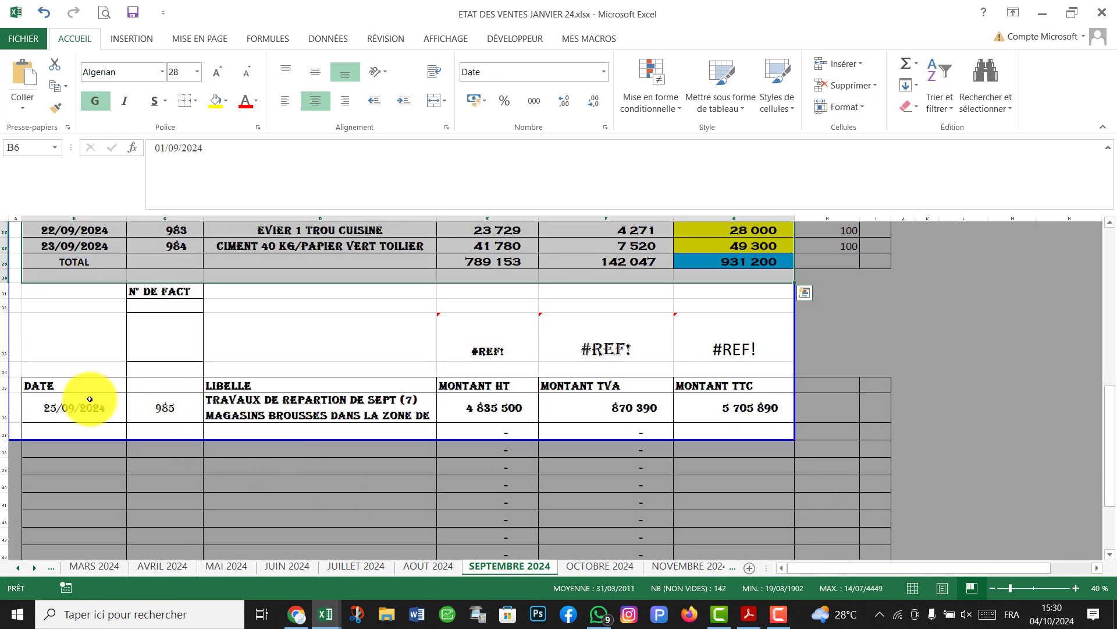
left_click_drag(90, 401, 715, 415)
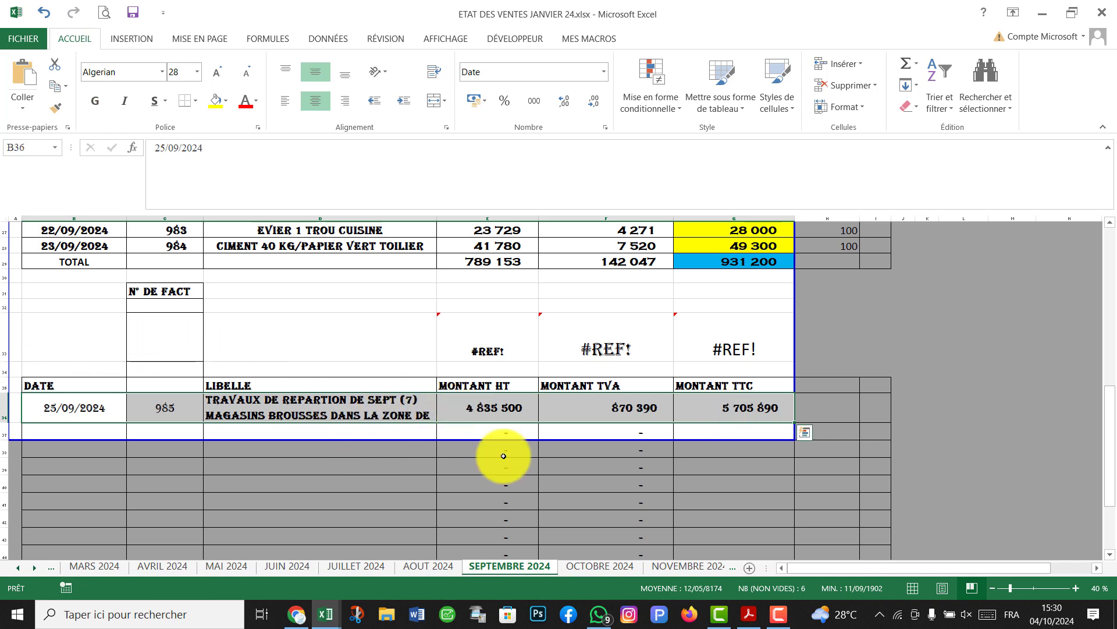
scroll(557, 501, "up", 3)
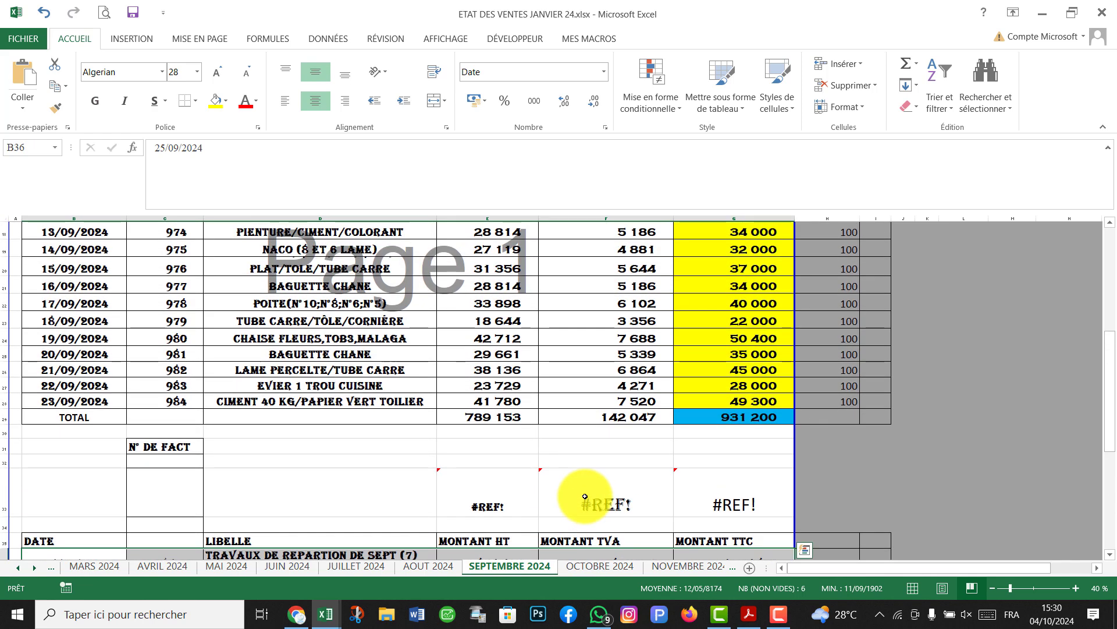
left_click(565, 474)
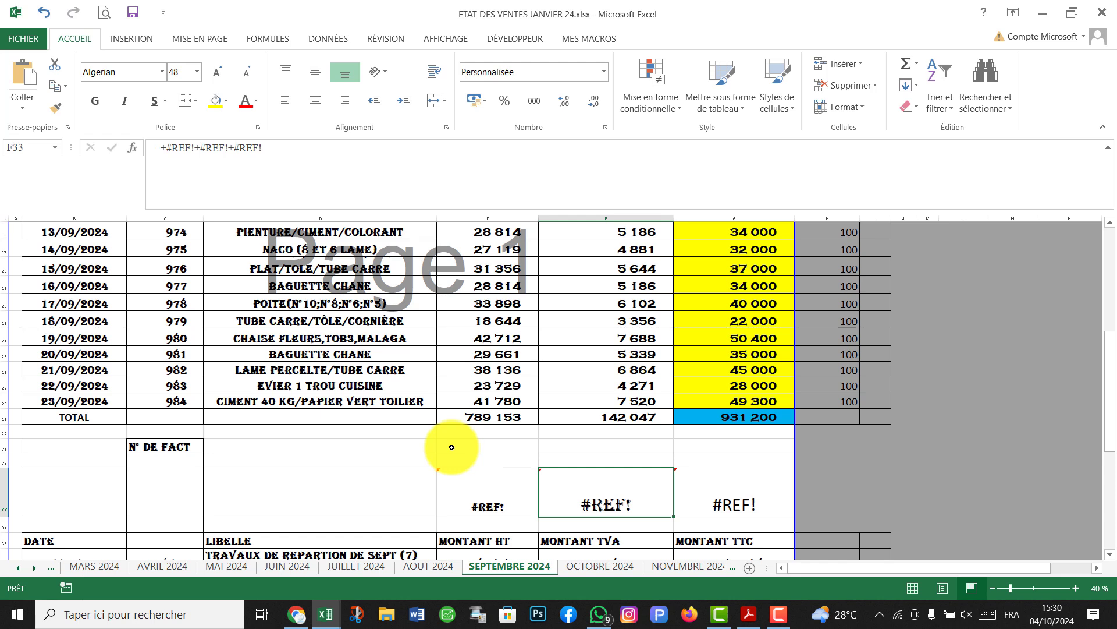
scroll(452, 447, "down", 1)
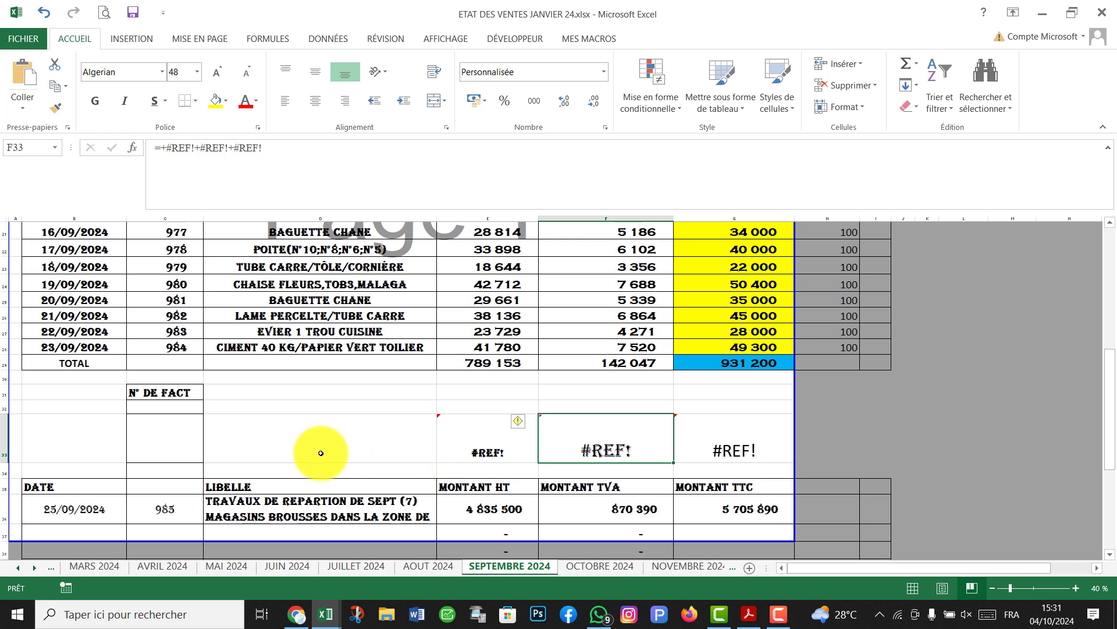
Switch to the edi-annexe-TVA_SEPTEMBRE.xlsm workbook and check its NCC, Code Impôt TVA and Libellé impôt formula.
left_click(326, 614)
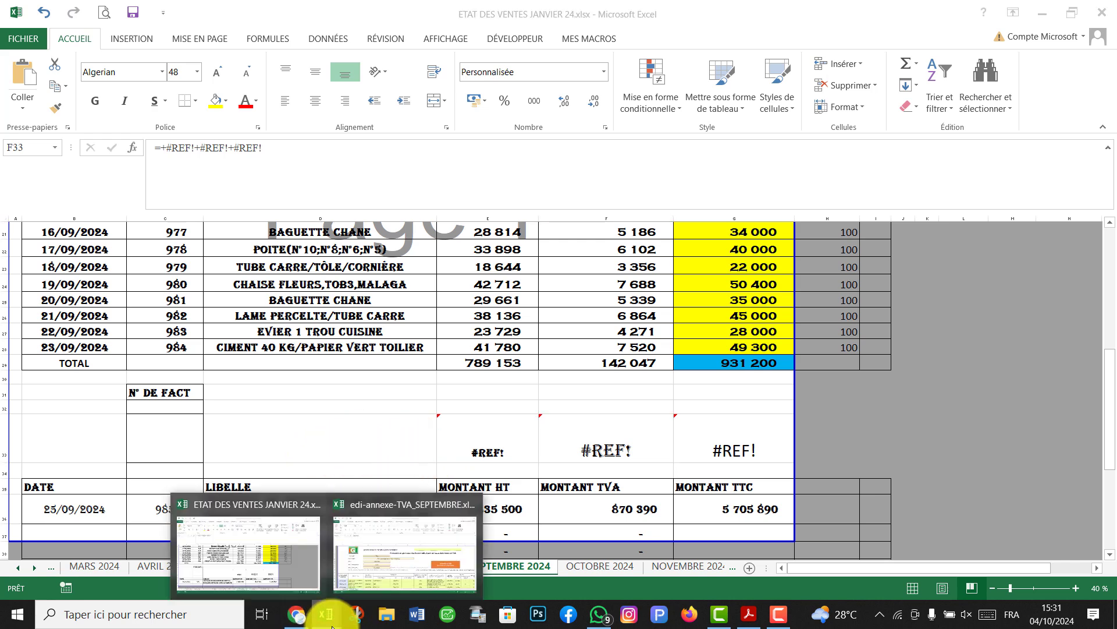
left_click(365, 553)
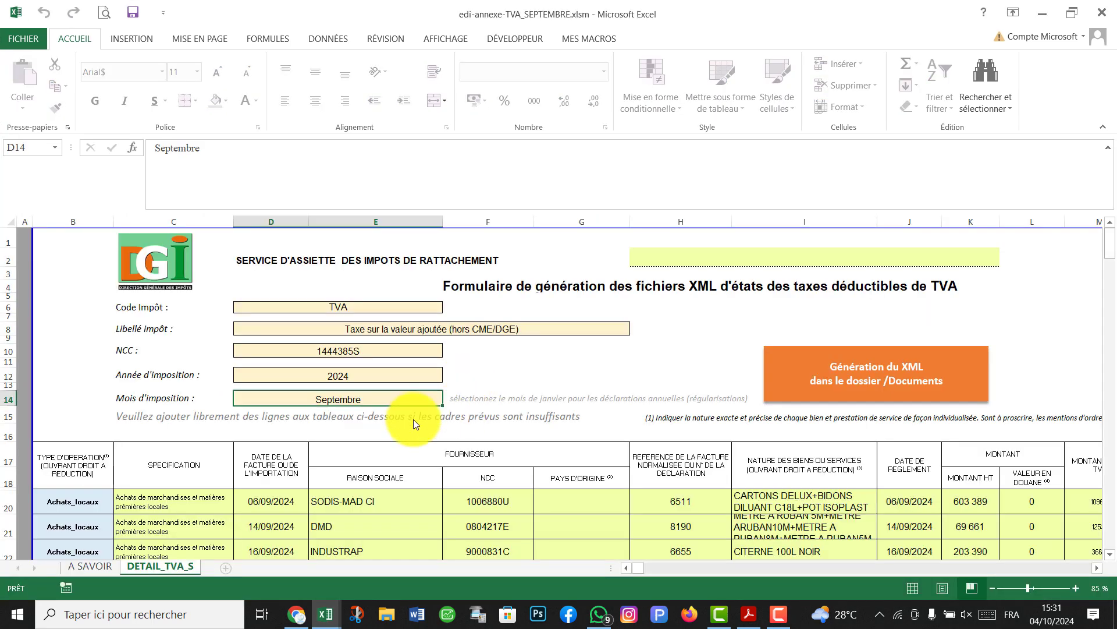
left_click(366, 353)
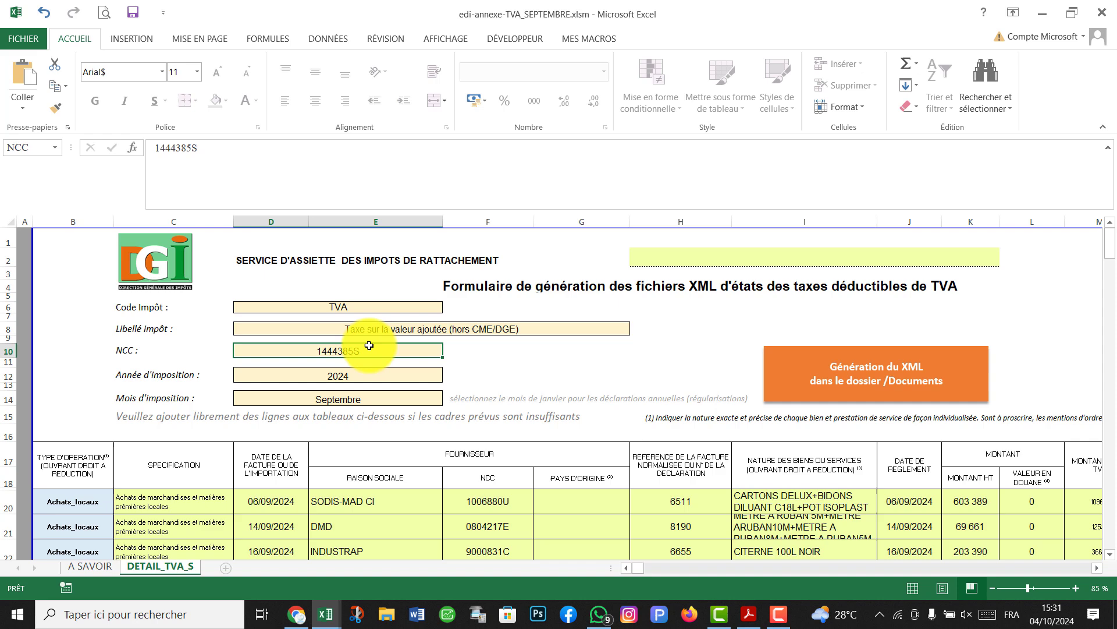
left_click(362, 307)
left_click(425, 331)
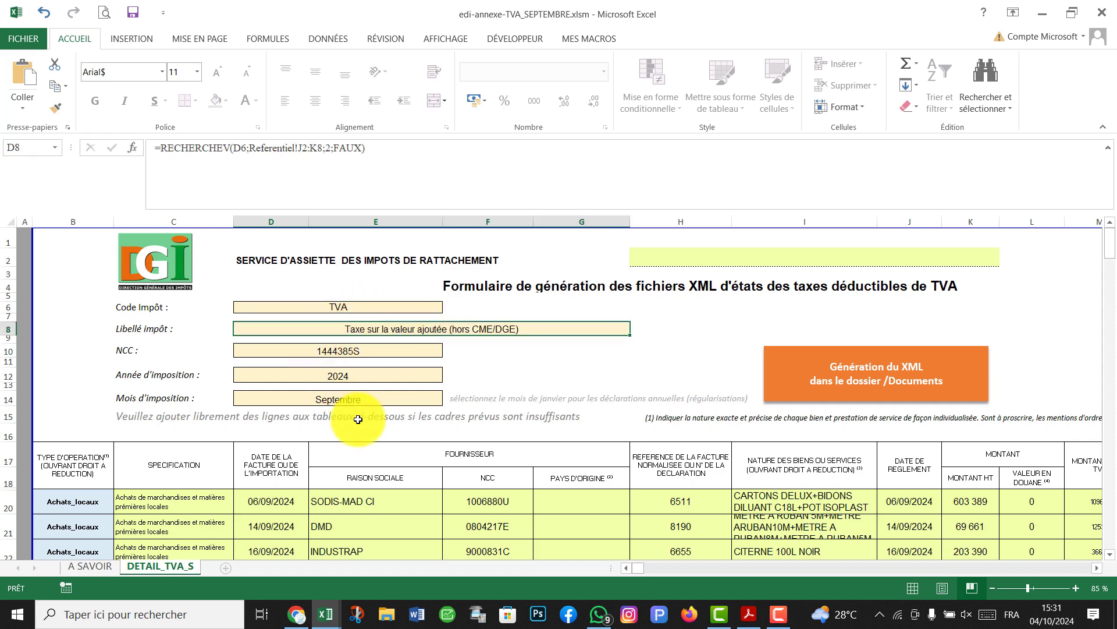
scroll(462, 434, "down", 3)
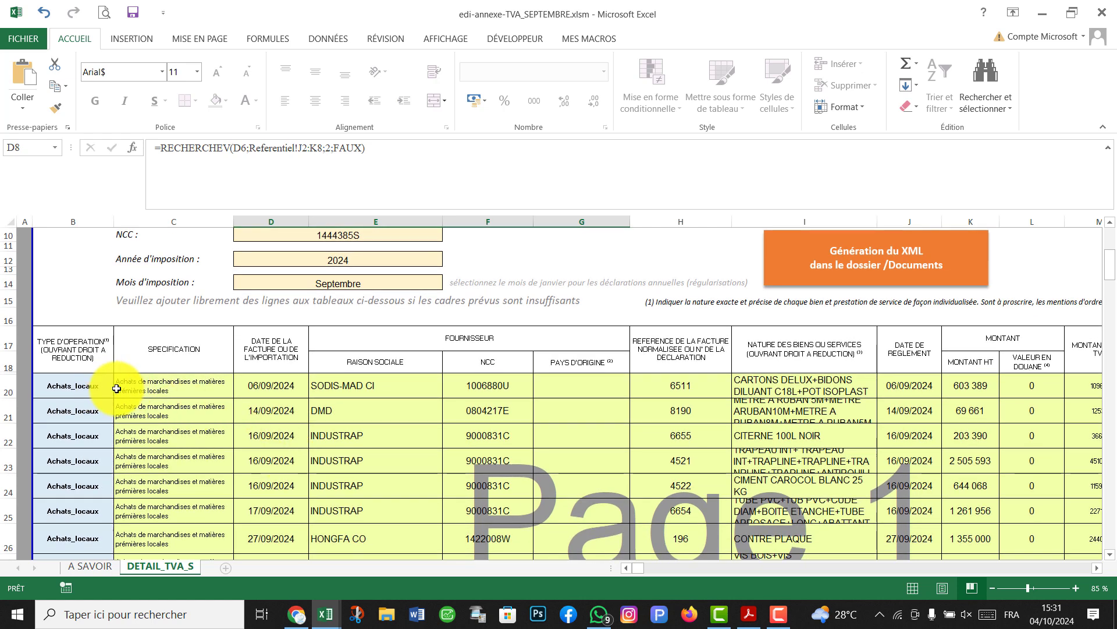
scroll(708, 452, "down", 3)
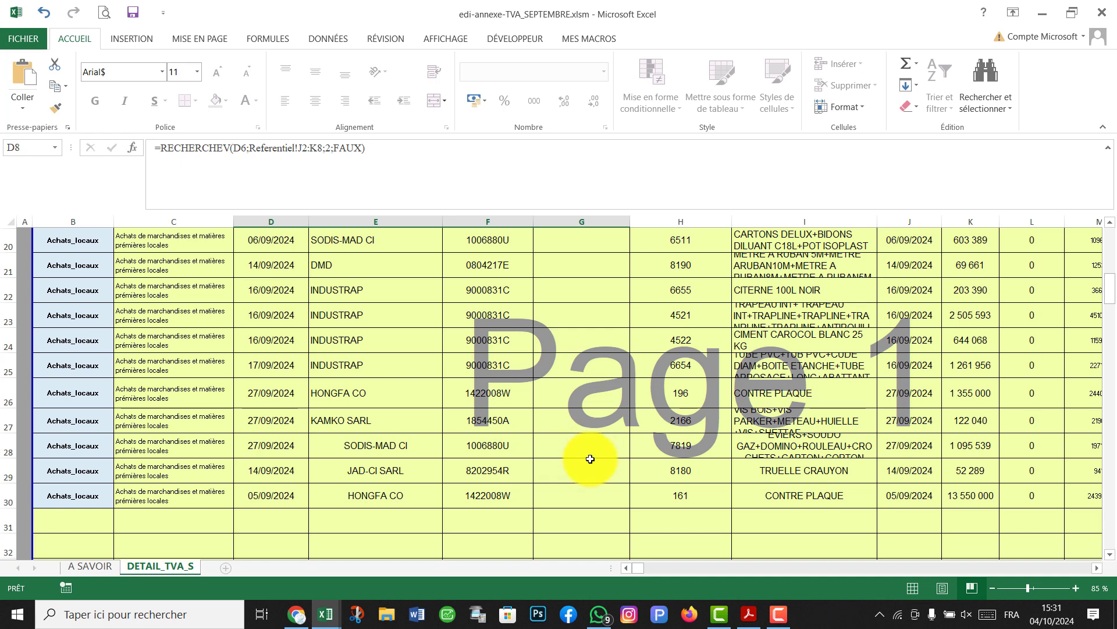
scroll(589, 463, "up", 5)
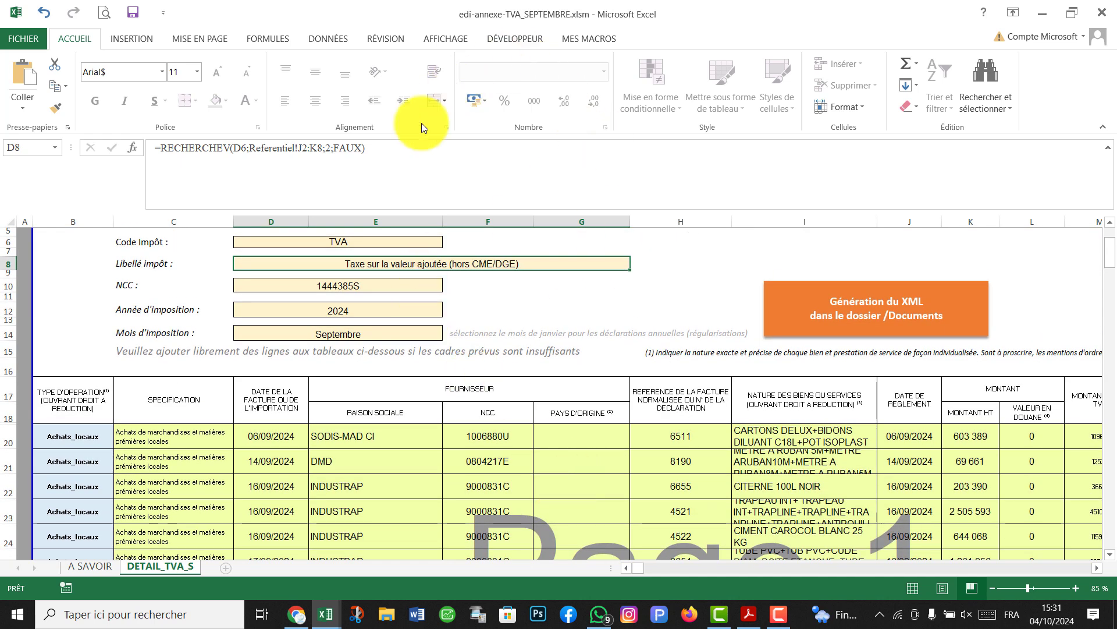
scroll(396, 395, "down", 2)
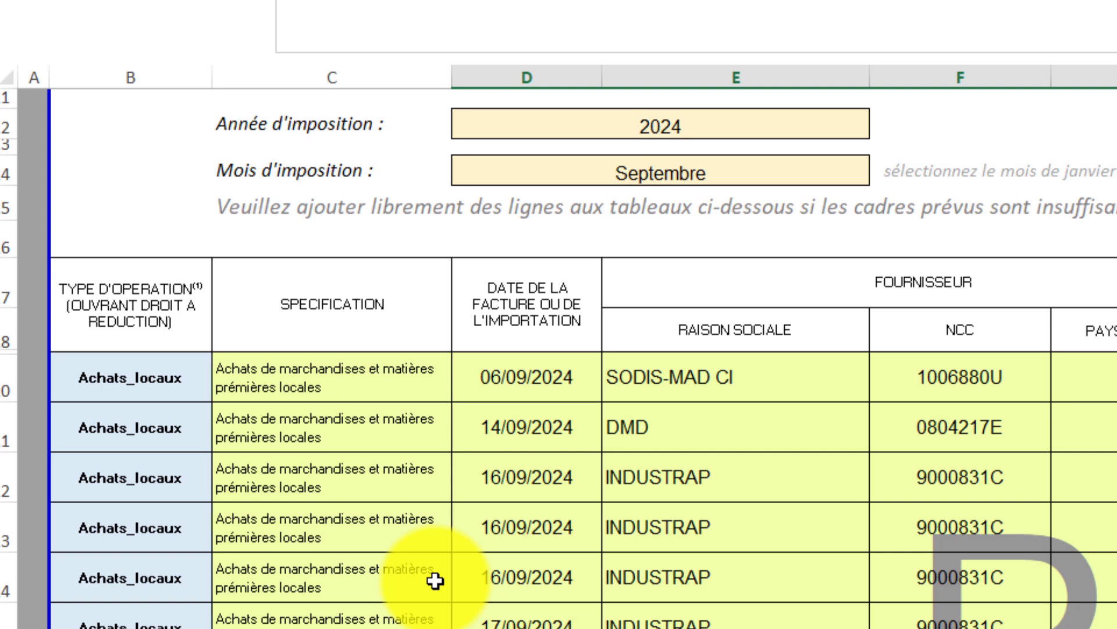
left_click(386, 461)
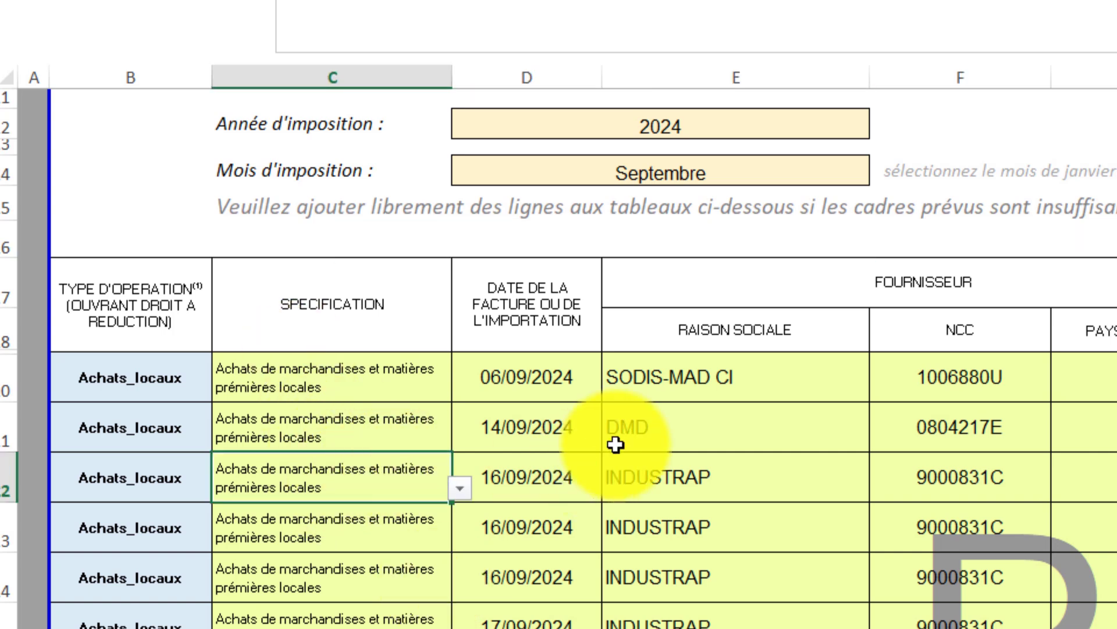
left_click(616, 444)
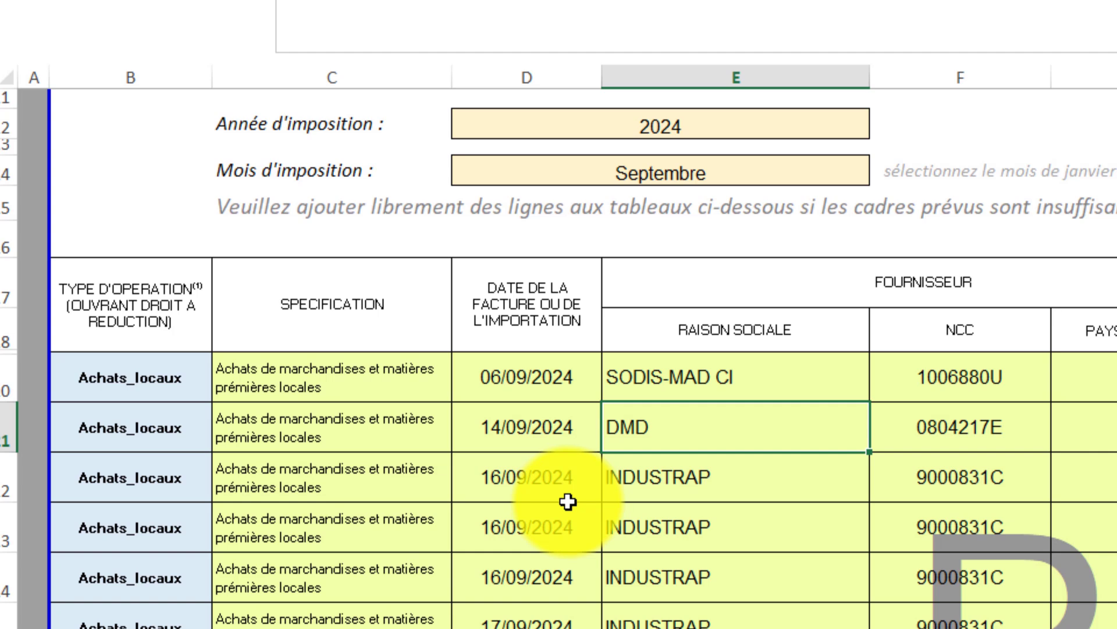
scroll(568, 502, "down", 3)
scroll(568, 501, "up", 1)
scroll(568, 501, "down", 2)
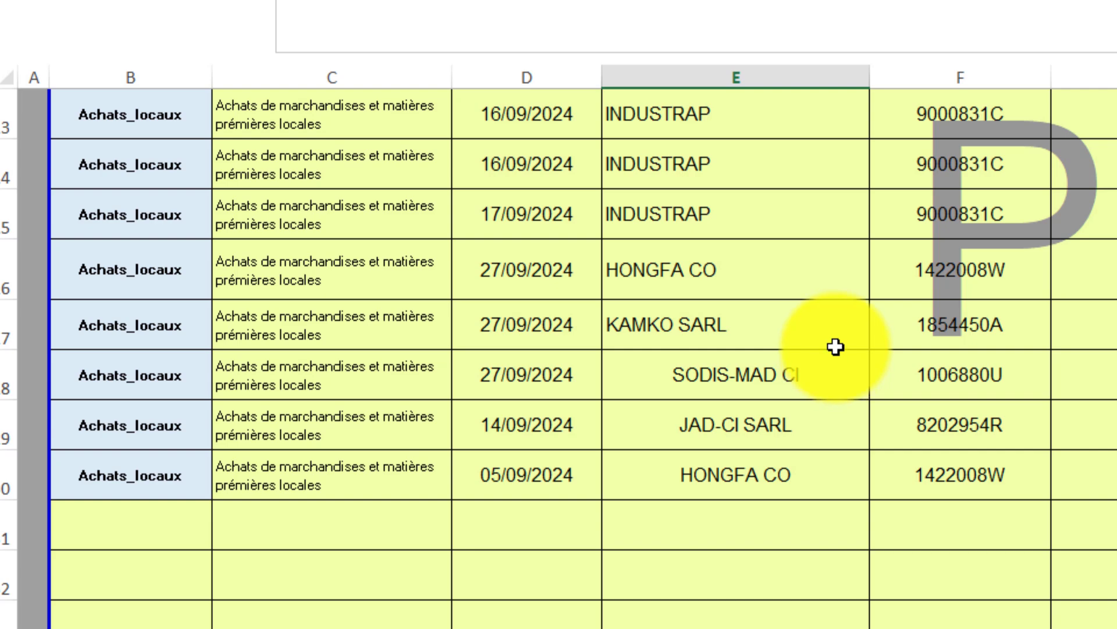
scroll(970, 381, "up", 4)
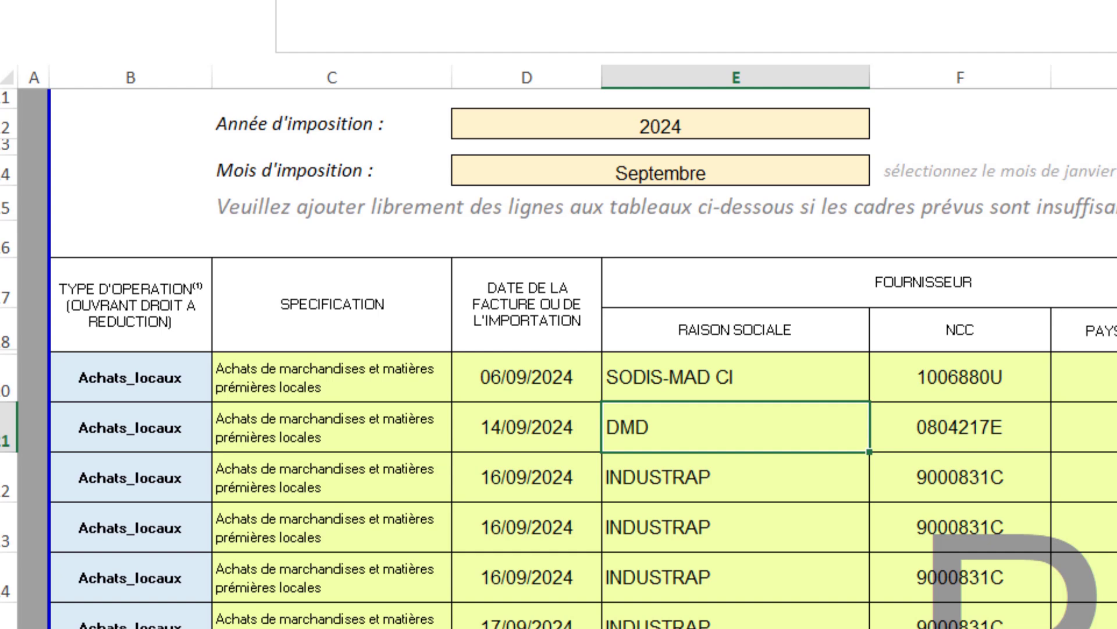
scroll(559, 349, "up", 1)
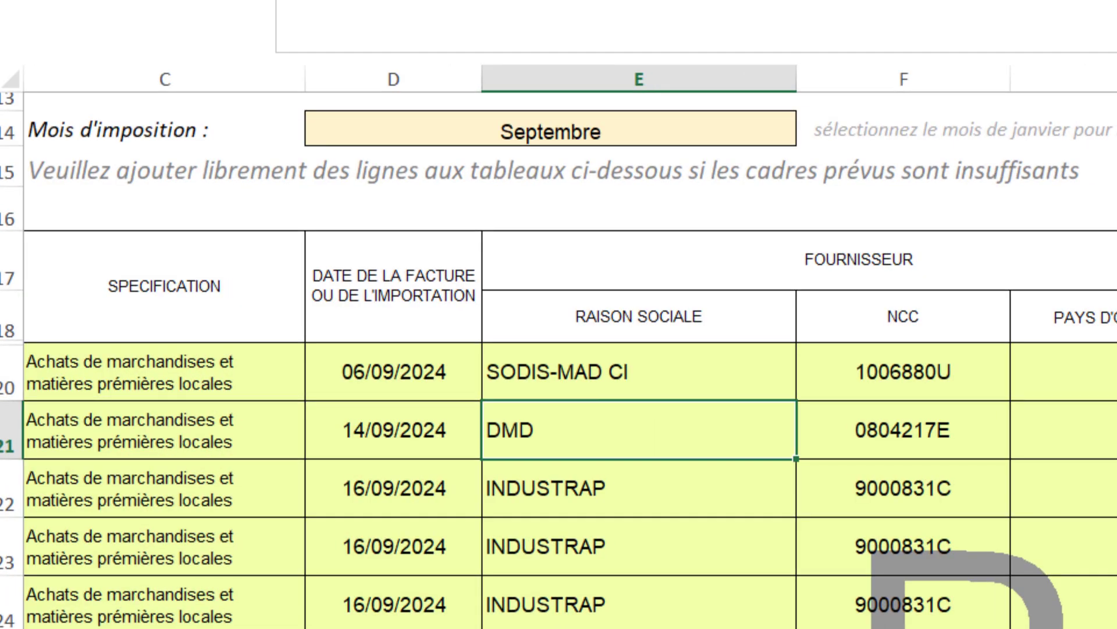
scroll(558, 349, "up", 1)
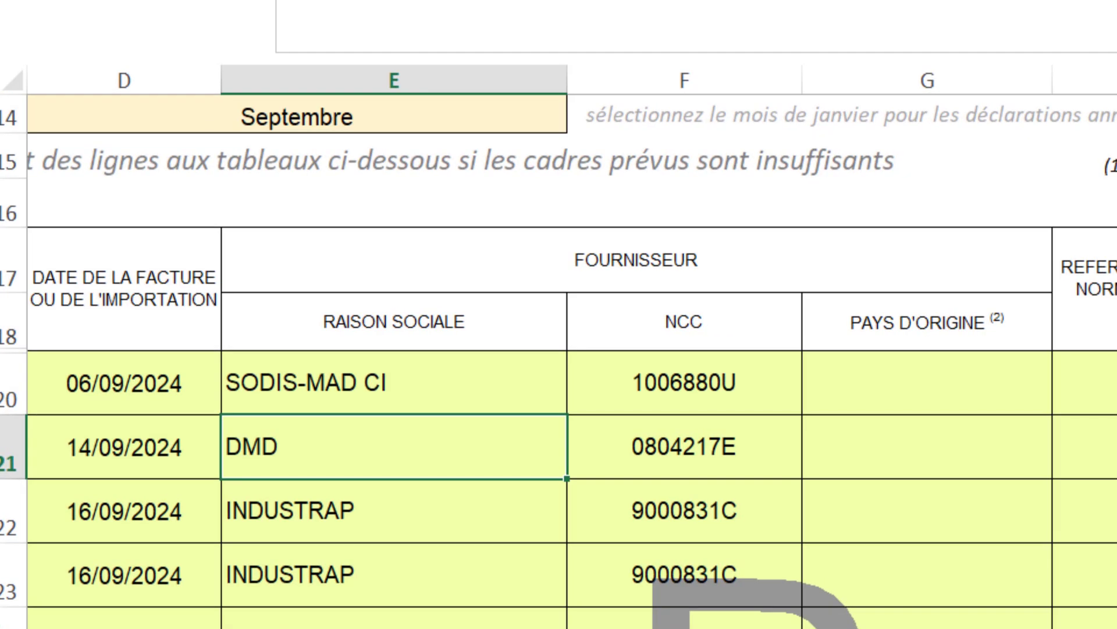
scroll(582, 577, "left", 3)
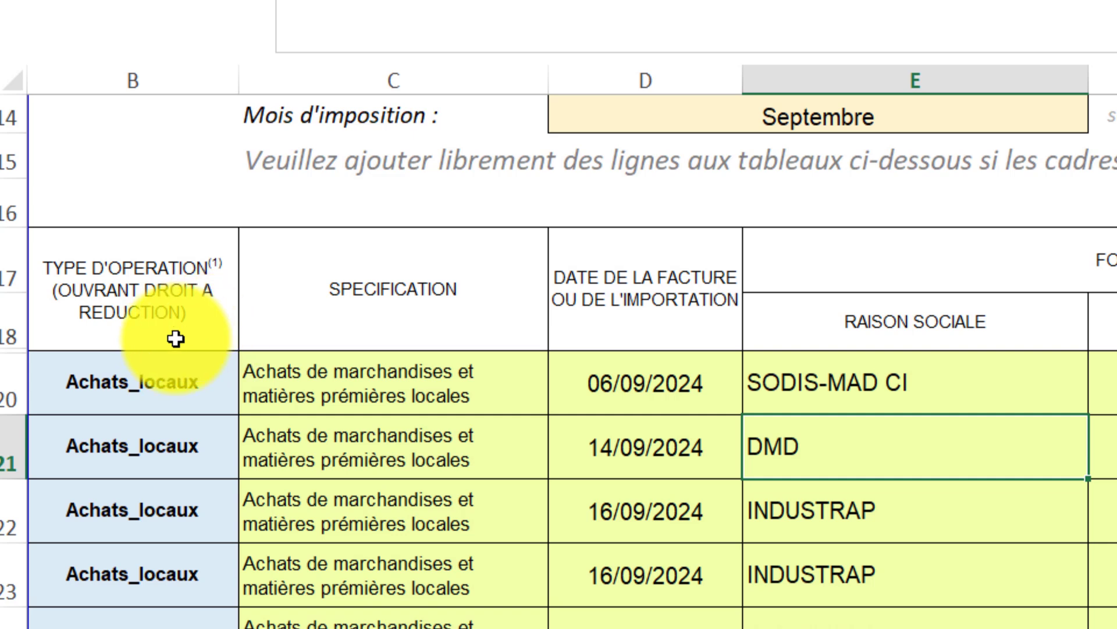
left_click(172, 394)
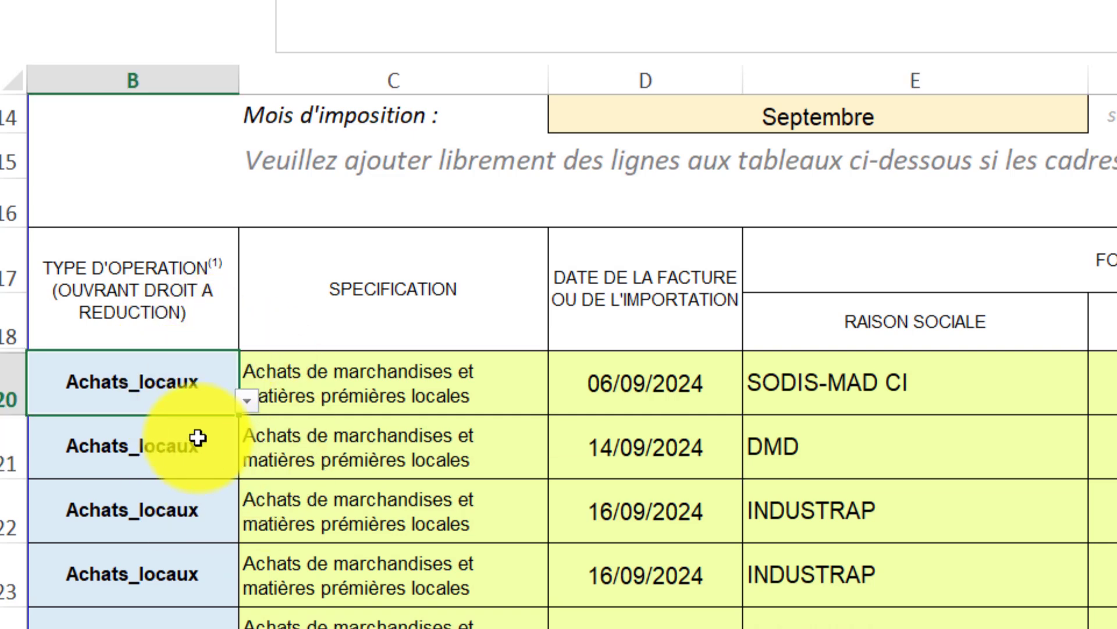
left_click(247, 402)
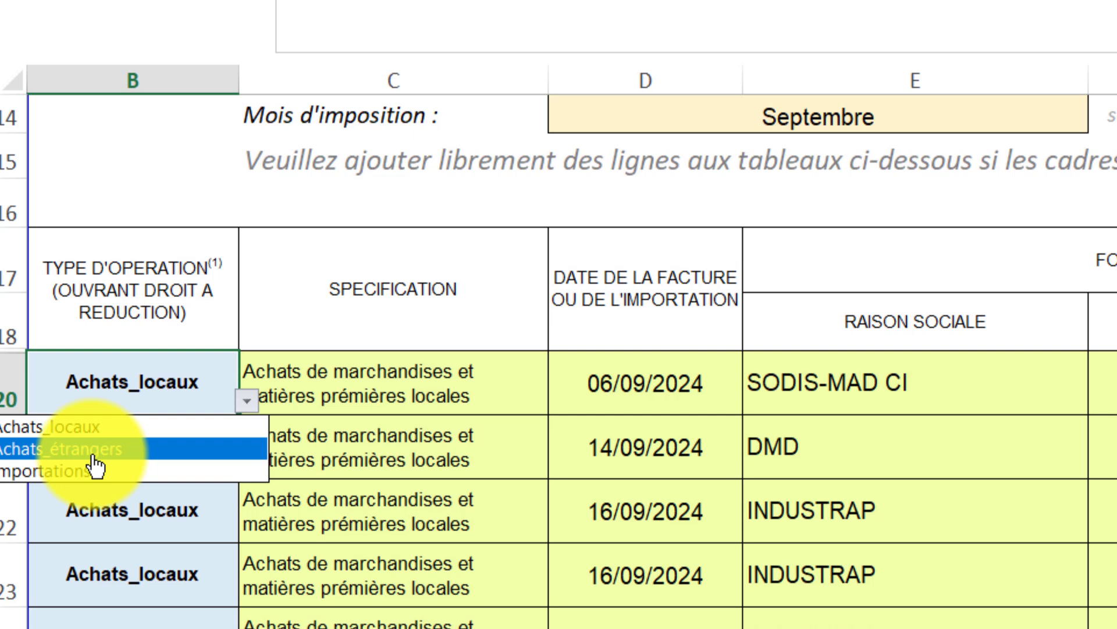
left_click(217, 377)
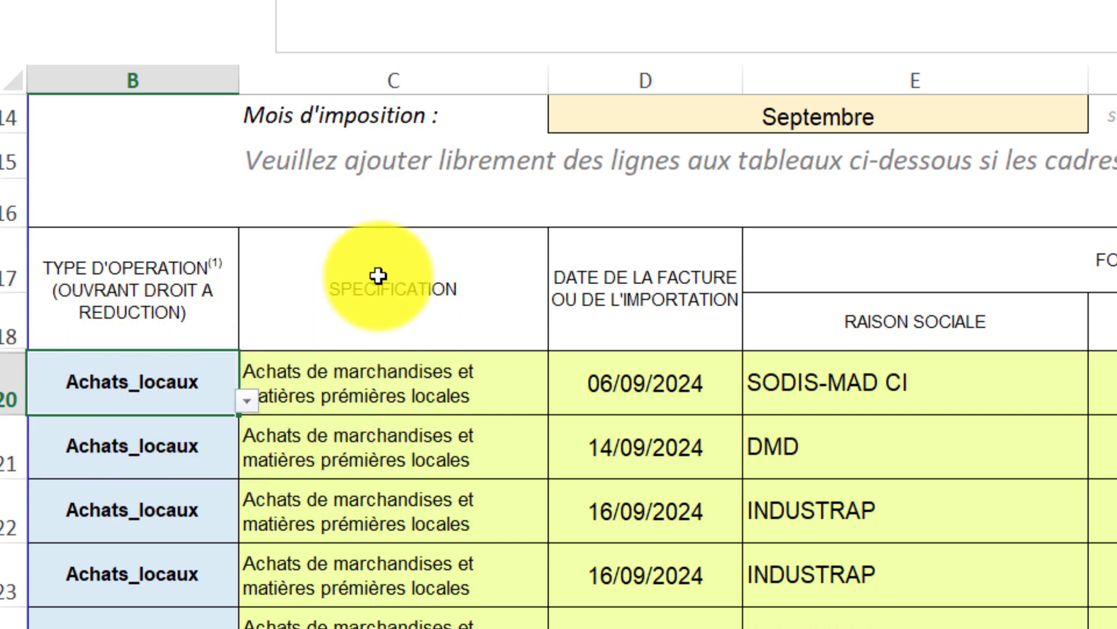
left_click(432, 383)
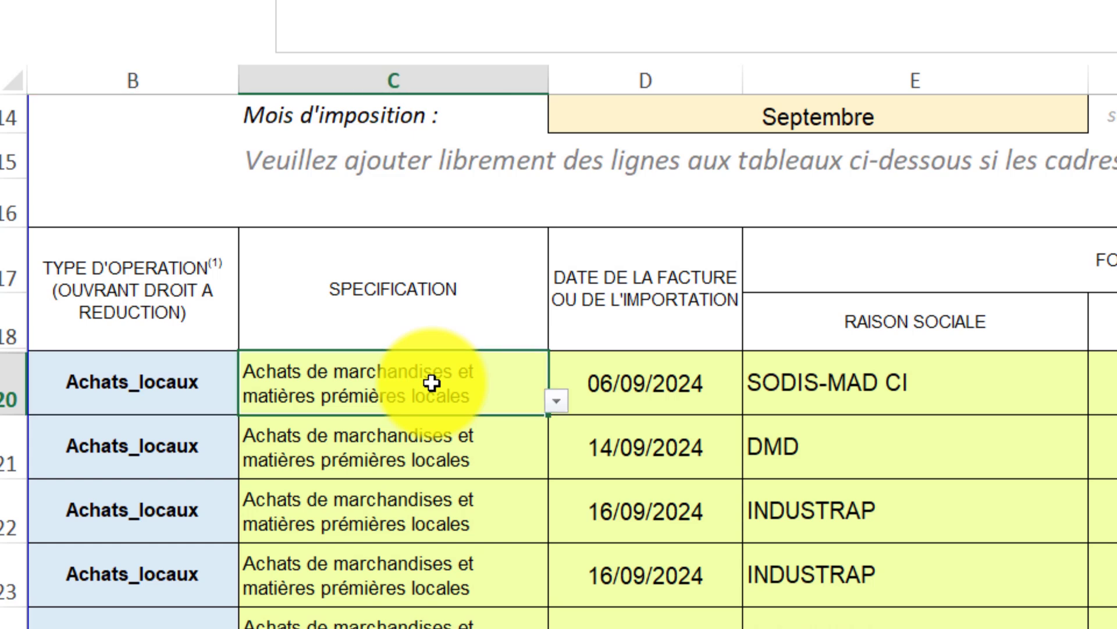
left_click(560, 404)
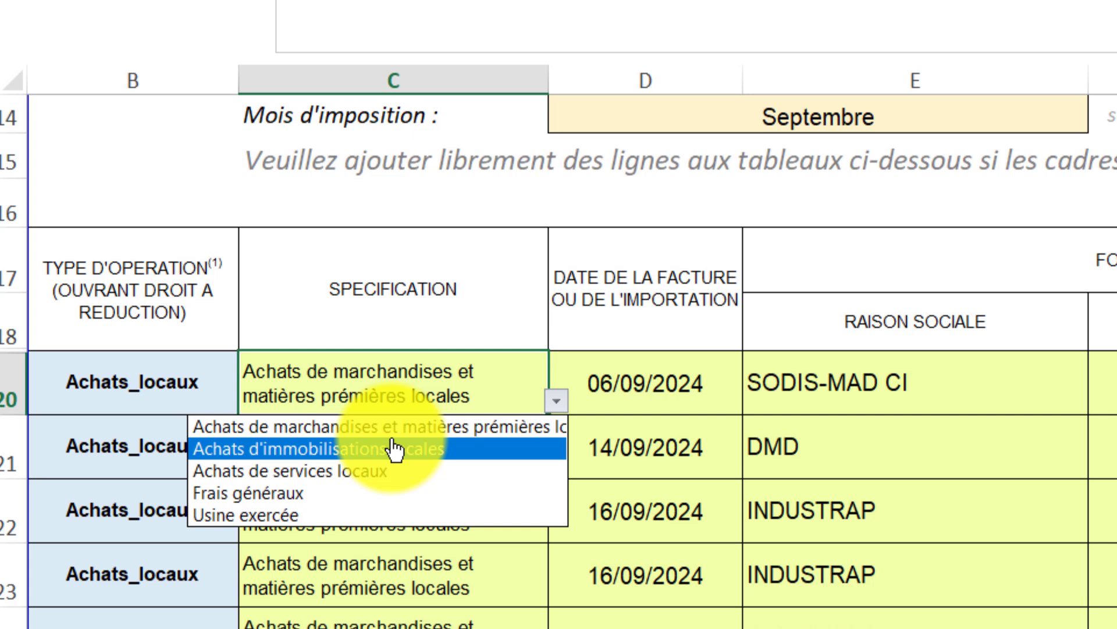
left_click(444, 424)
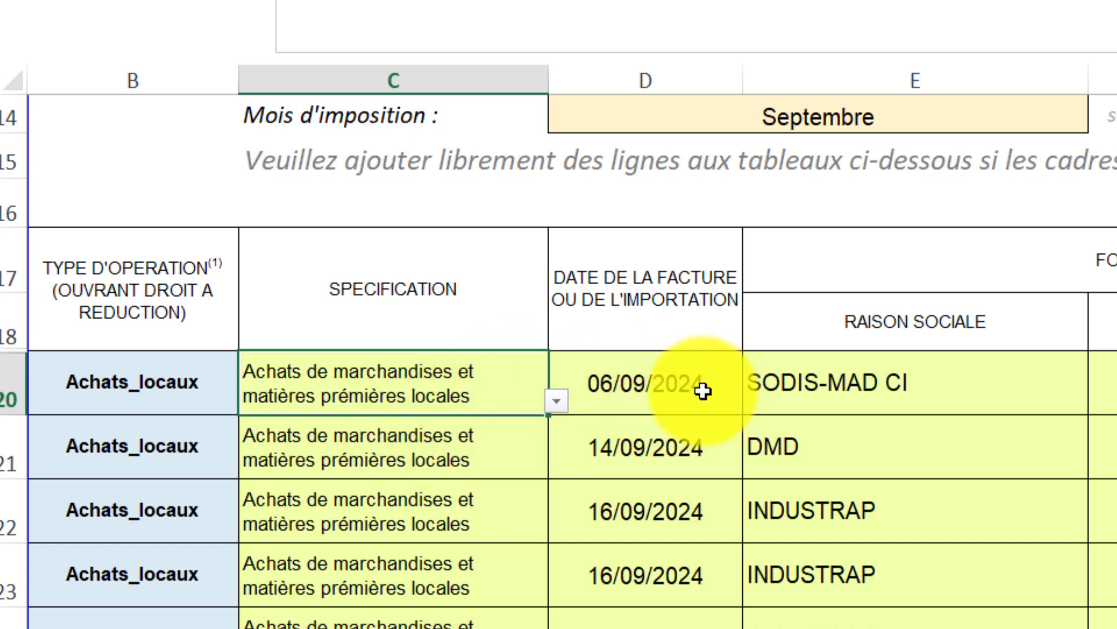
left_click(649, 398)
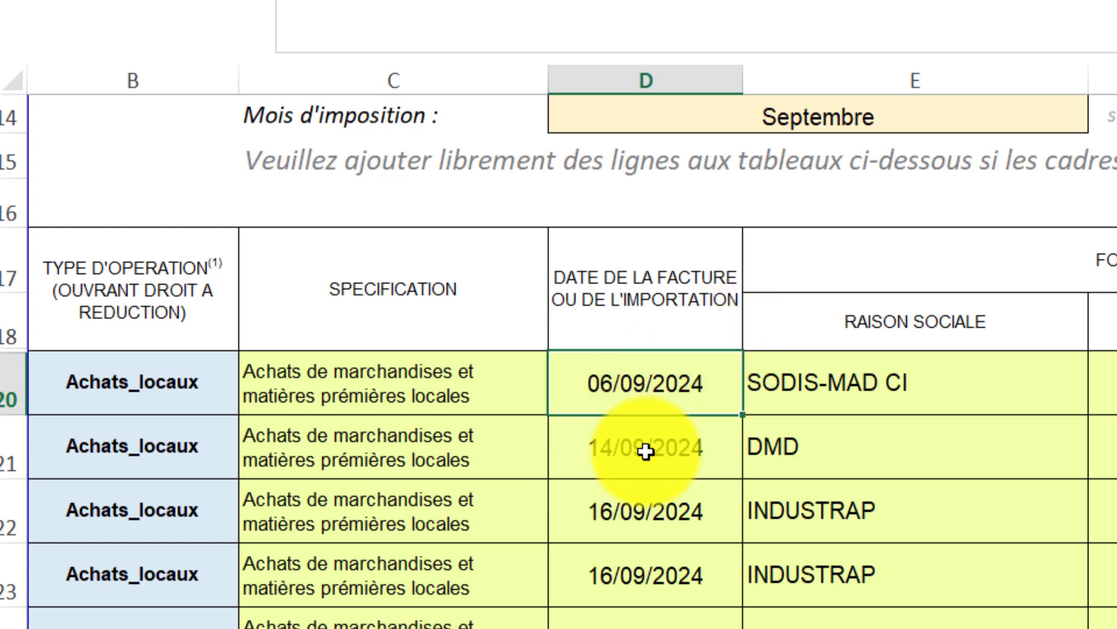
left_click(654, 472)
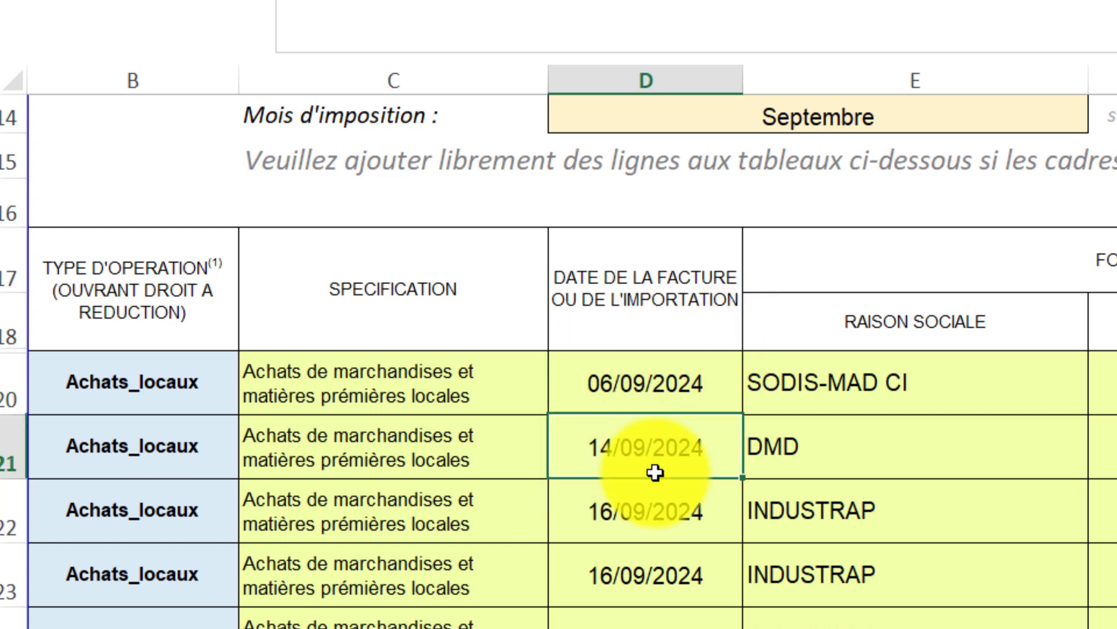
scroll(655, 472, "down", 5)
scroll(655, 473, "up", 6)
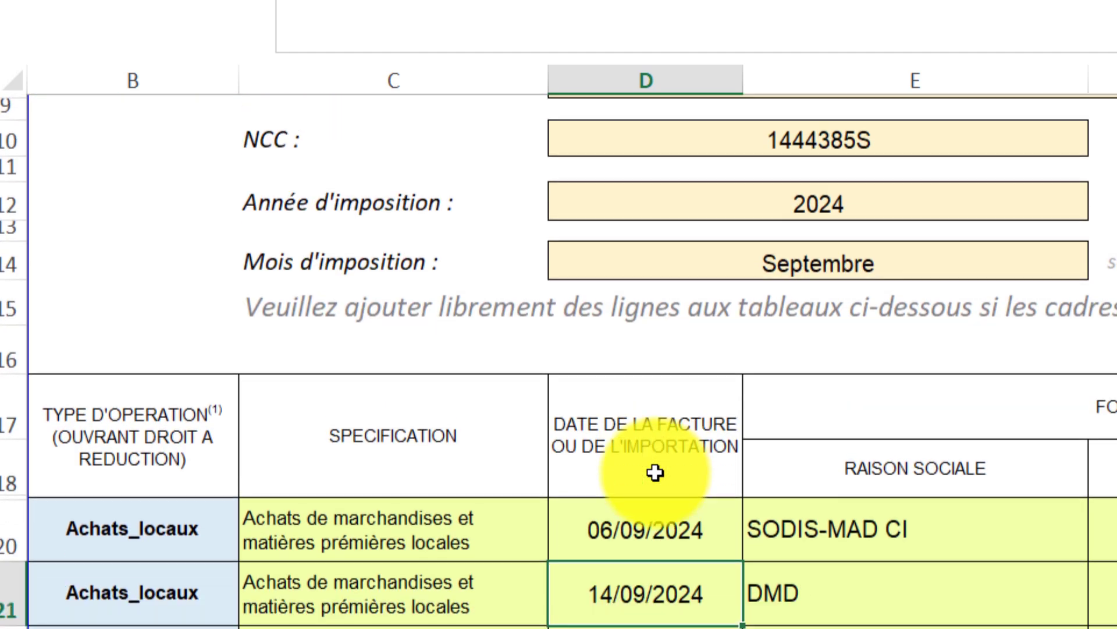
scroll(656, 473, "down", 2)
left_click(1082, 271)
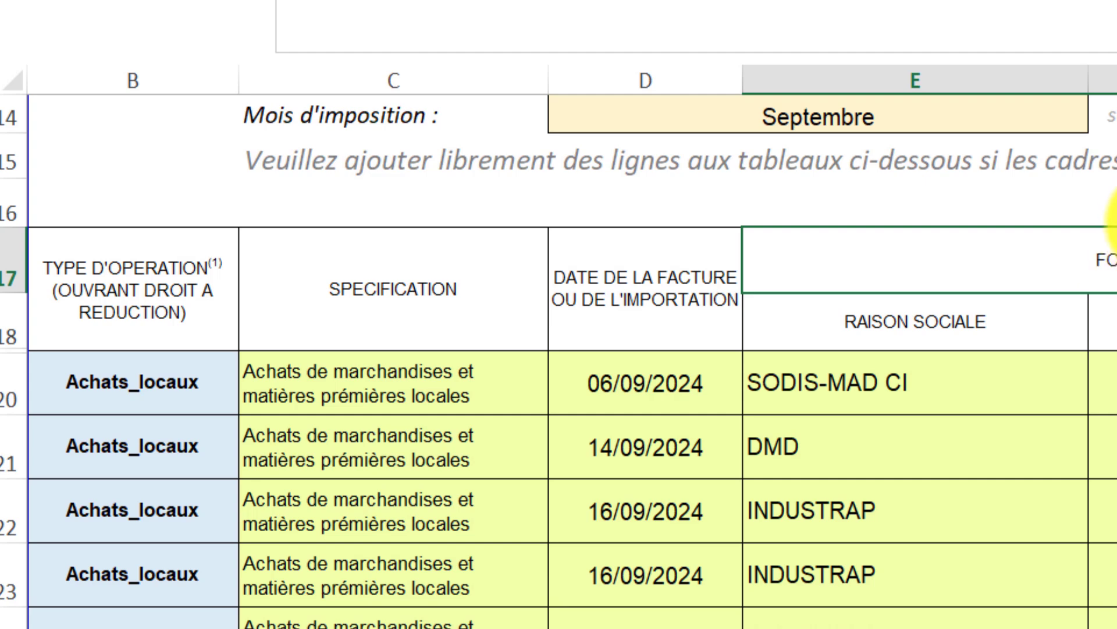
left_click(927, 322)
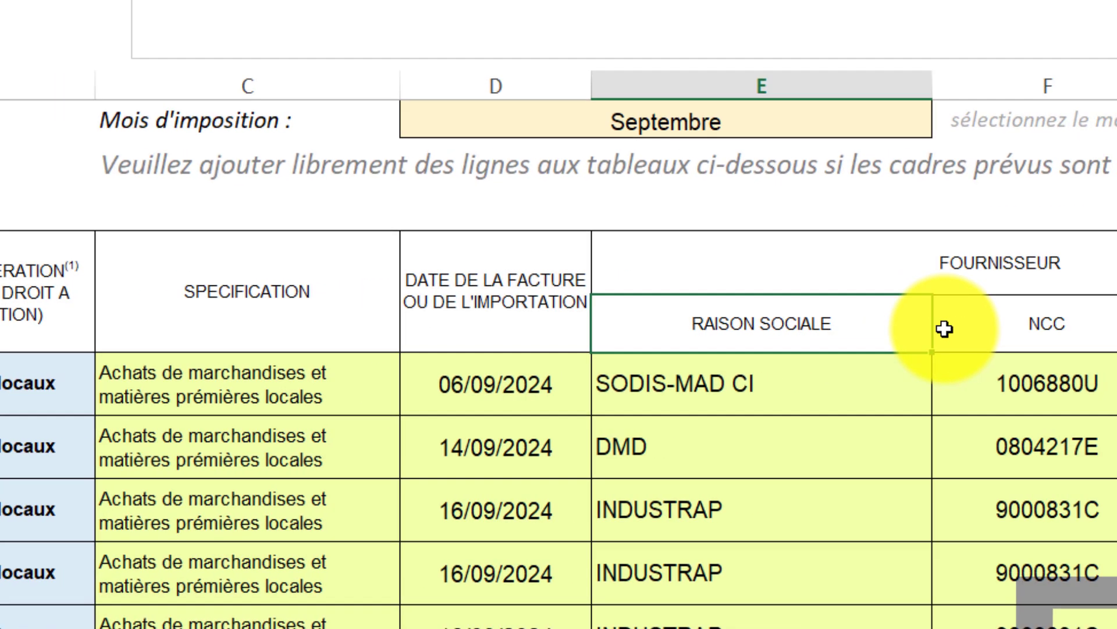
left_click(591, 332)
left_click(840, 325)
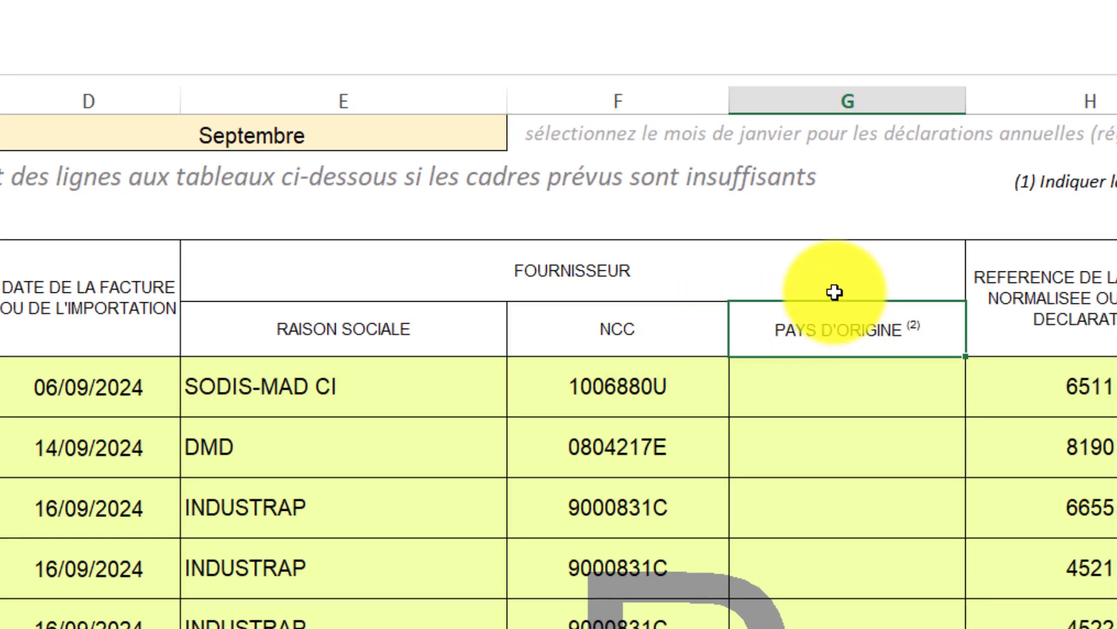
left_click(320, 384)
scroll(309, 386, "down", 1)
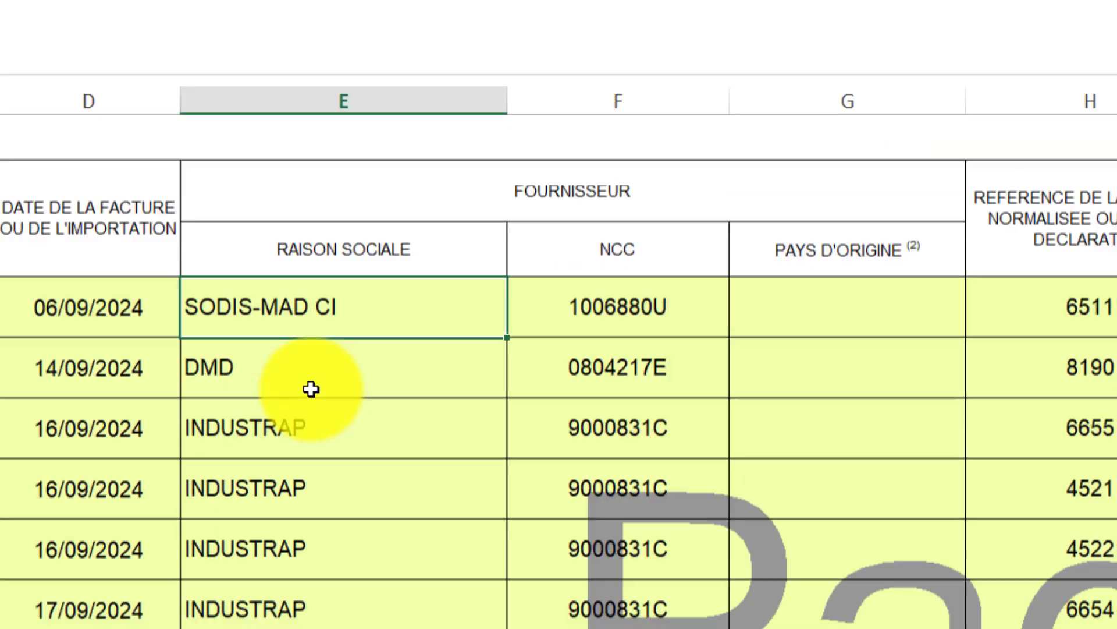
scroll(294, 418, "up", 1)
scroll(290, 508, "down", 4)
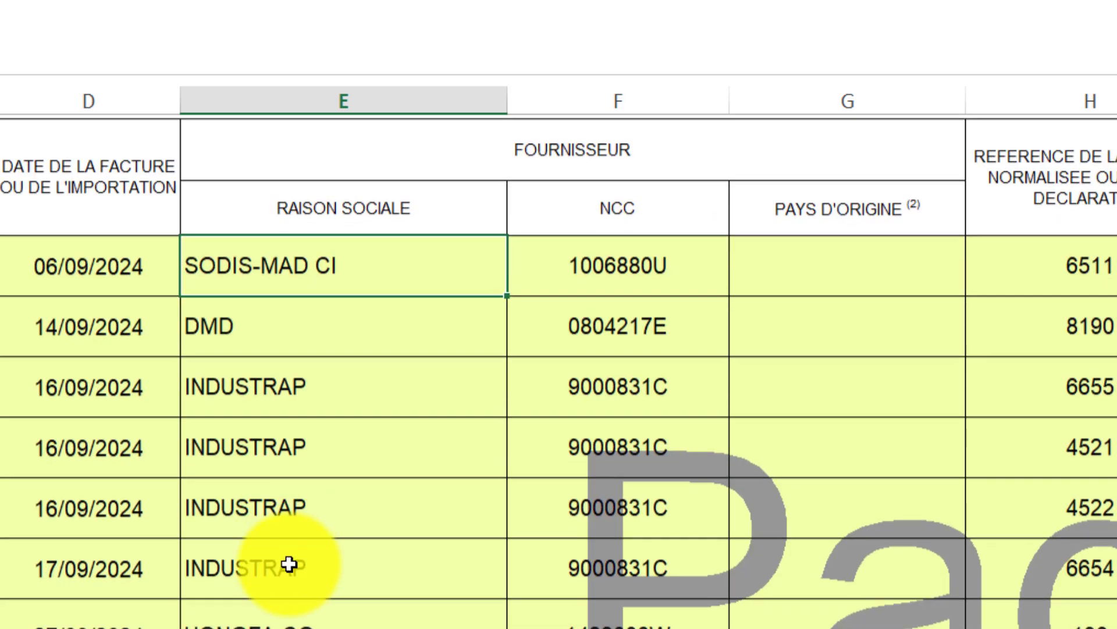
scroll(292, 588, "up", 2)
scroll(295, 596, "down", 2)
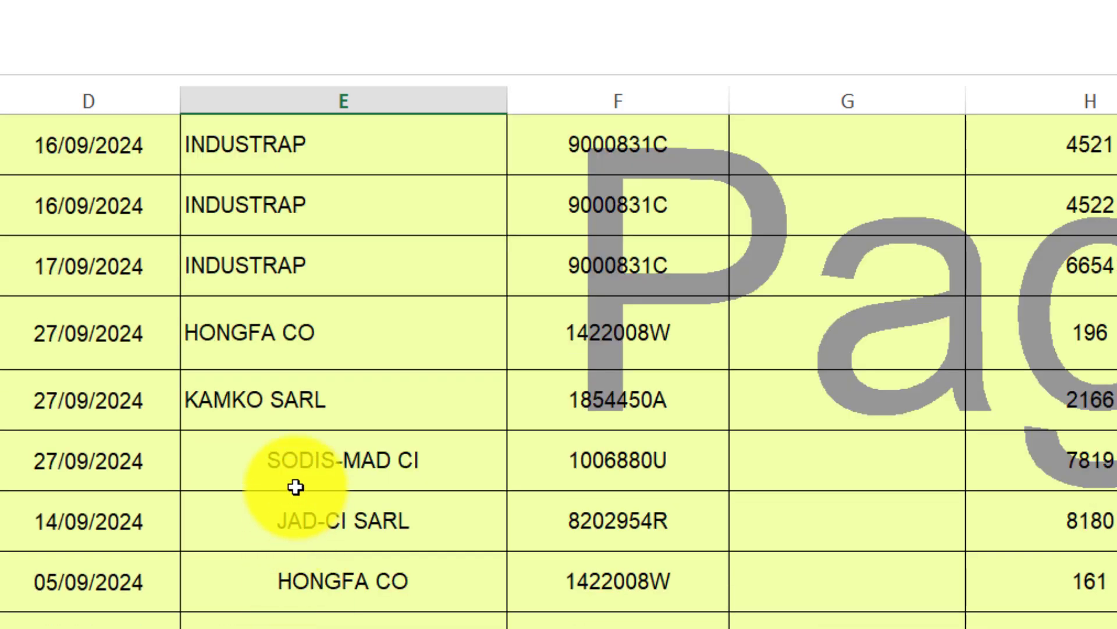
left_click_drag(296, 453, 414, 581)
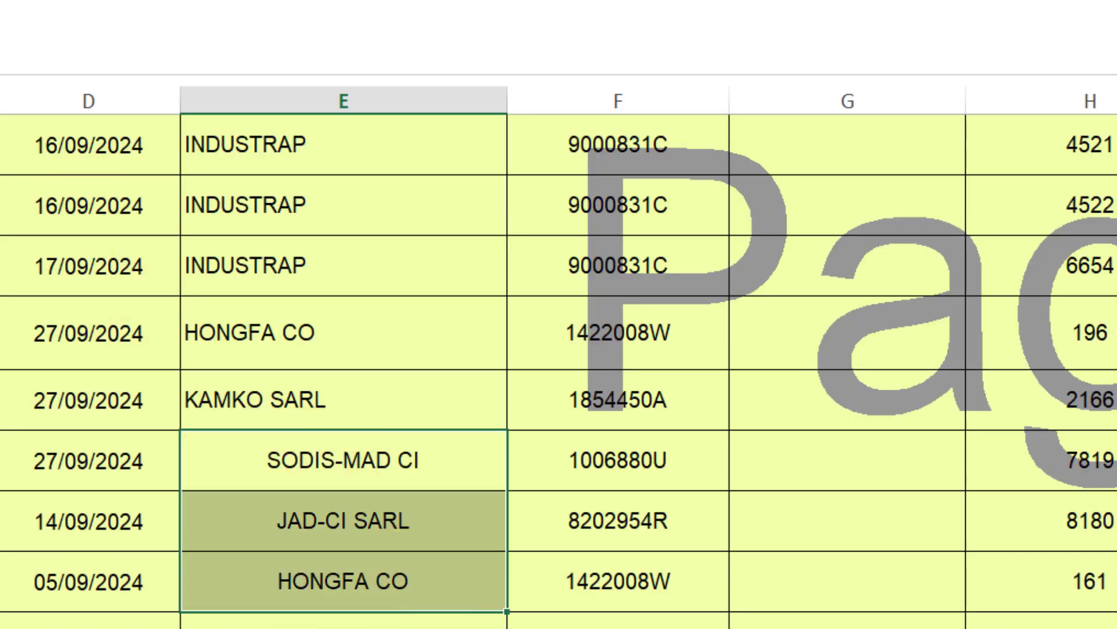
left_click(533, 602)
scroll(614, 479, "up", 2)
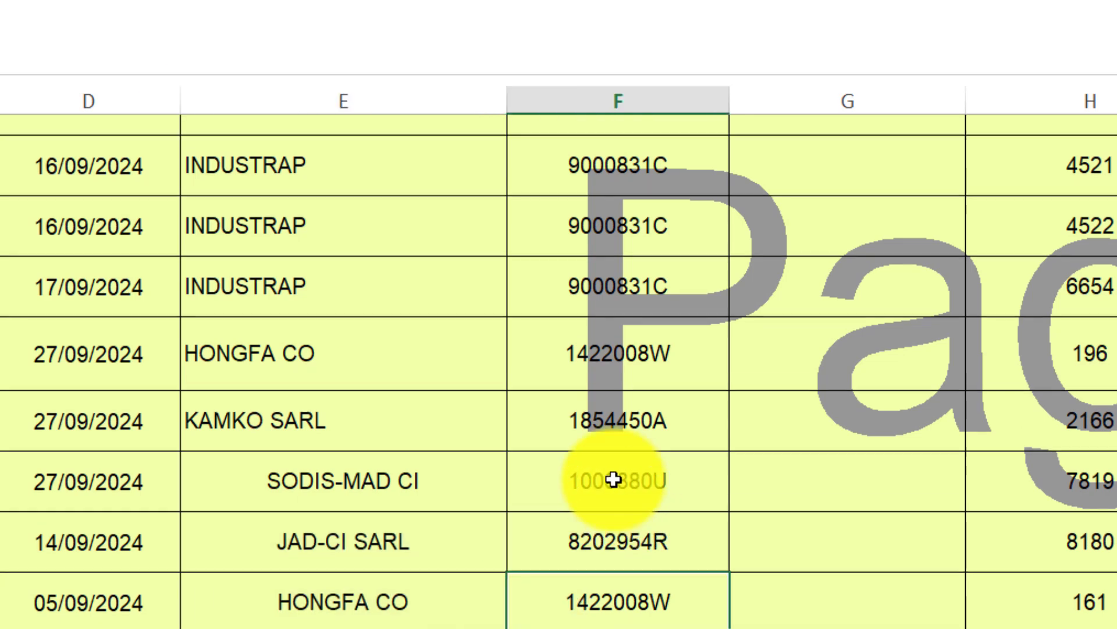
left_click(599, 252)
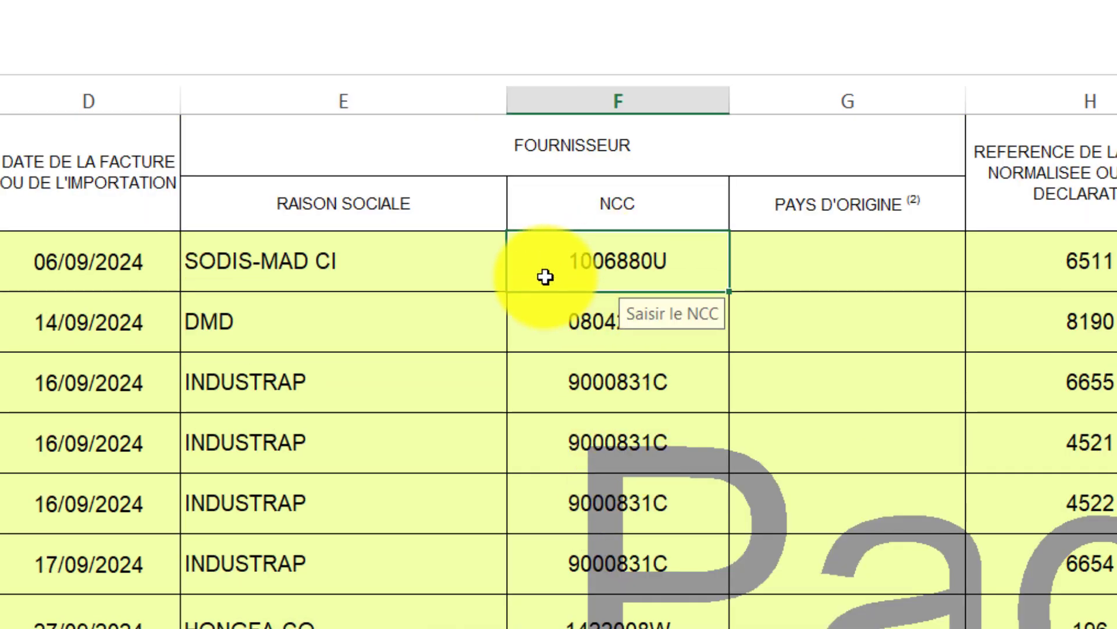
scroll(588, 396, "down", 3)
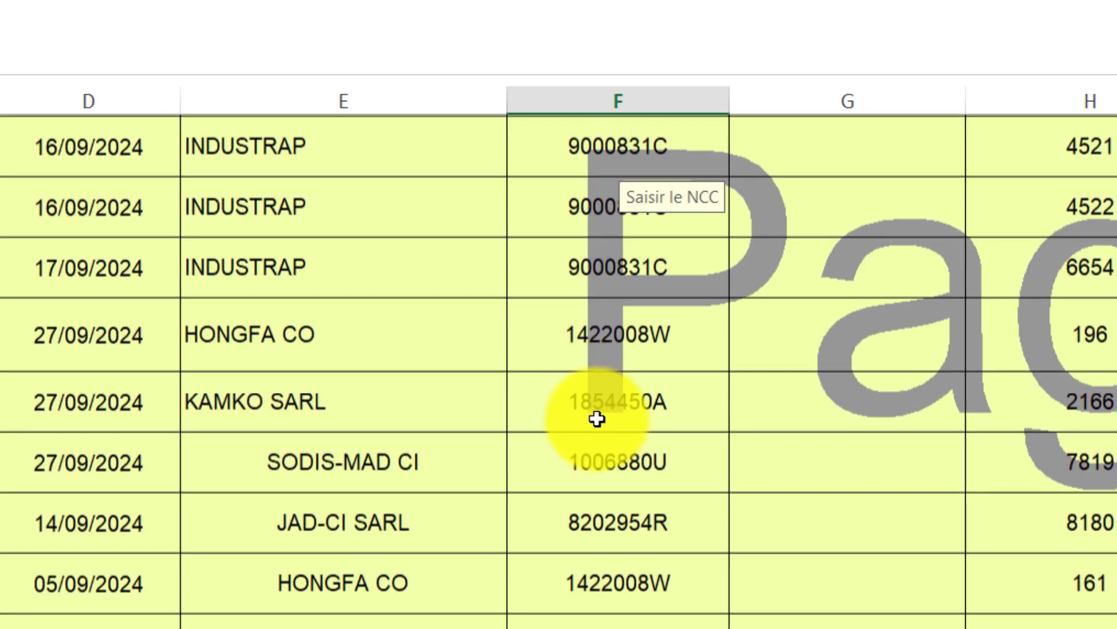
scroll(602, 452, "up", 3)
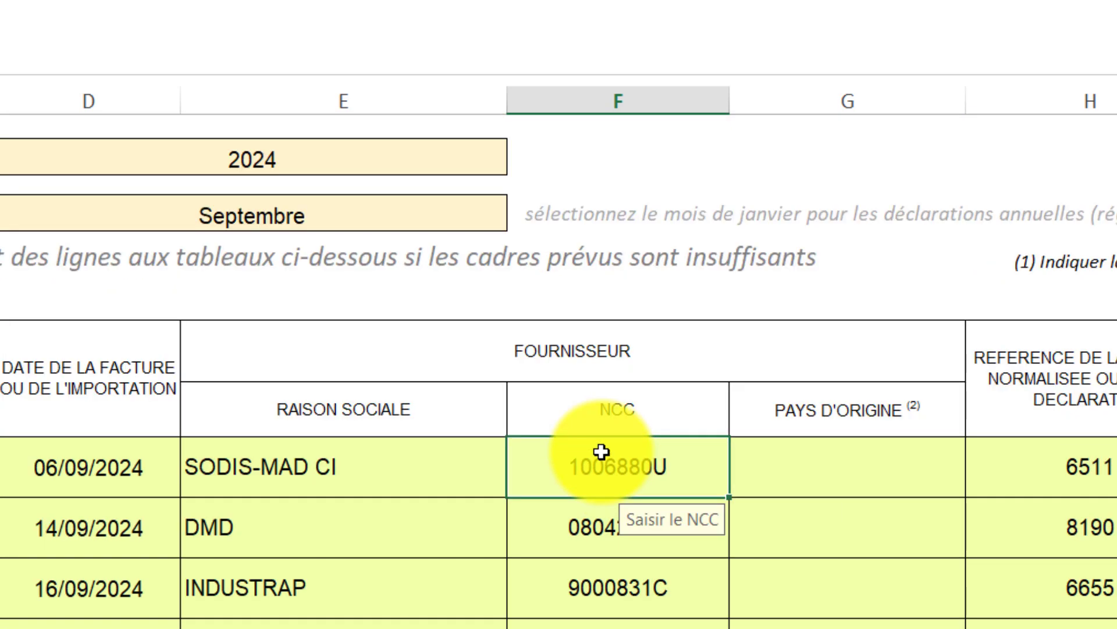
scroll(602, 452, "down", 1)
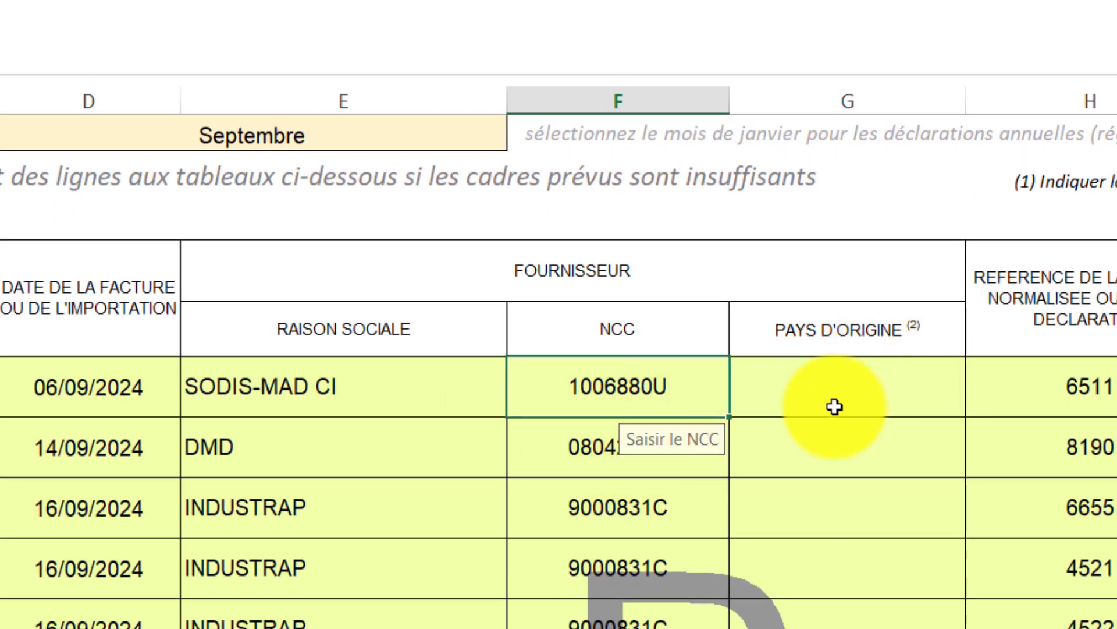
left_click(834, 407)
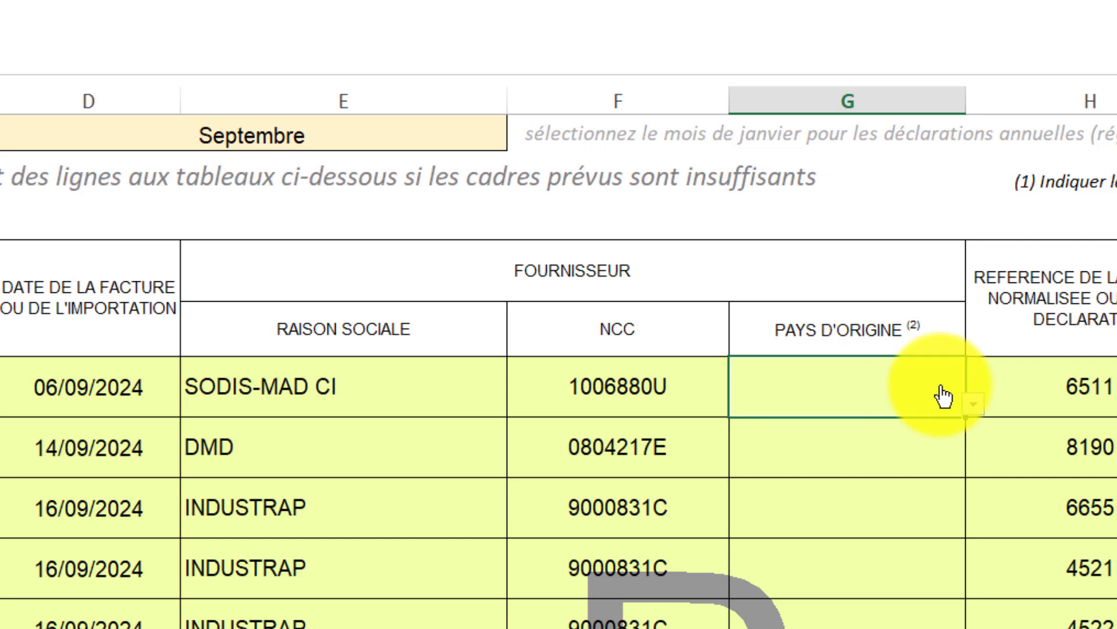
left_click(973, 406)
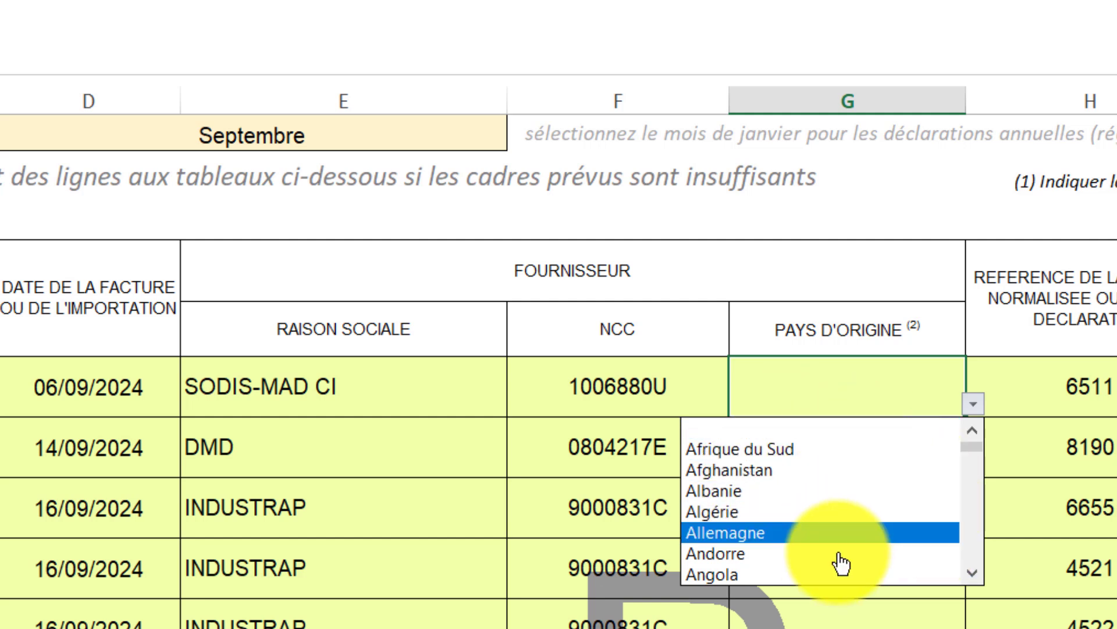
left_click(972, 575)
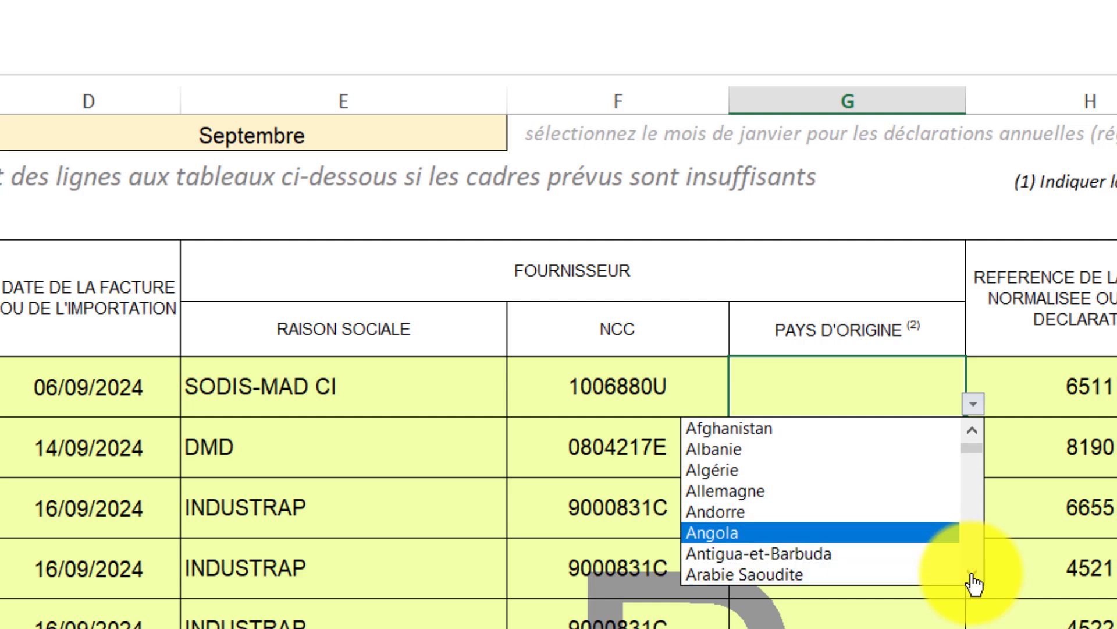
left_click(973, 575)
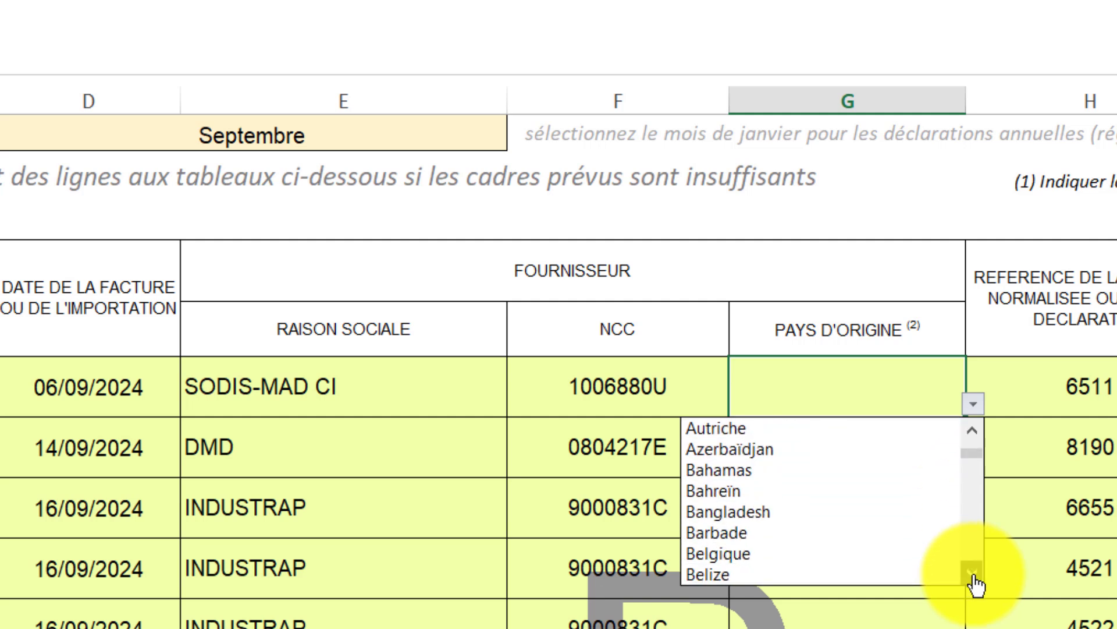
left_click(974, 575)
left_click(975, 575)
left_click(974, 575)
left_click(974, 575)
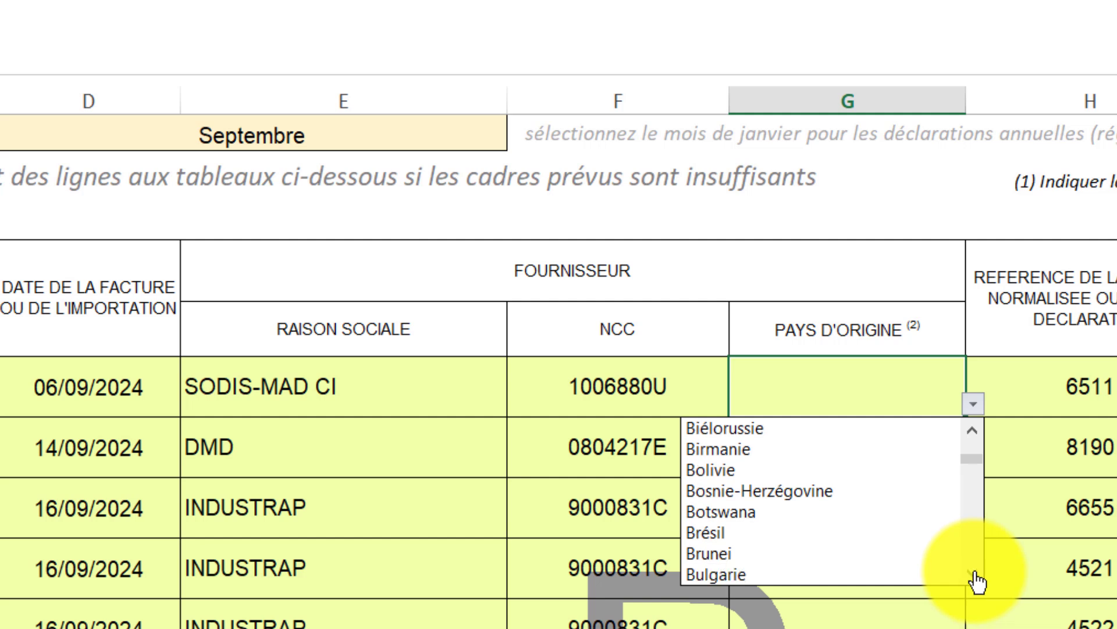
left_click(564, 453)
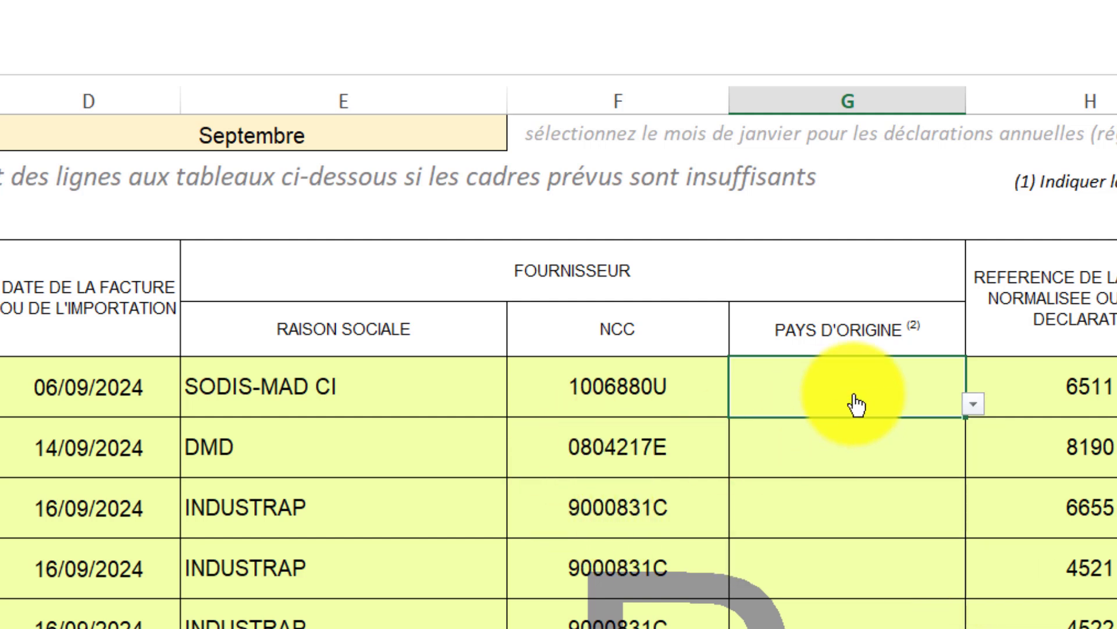
left_click(866, 448)
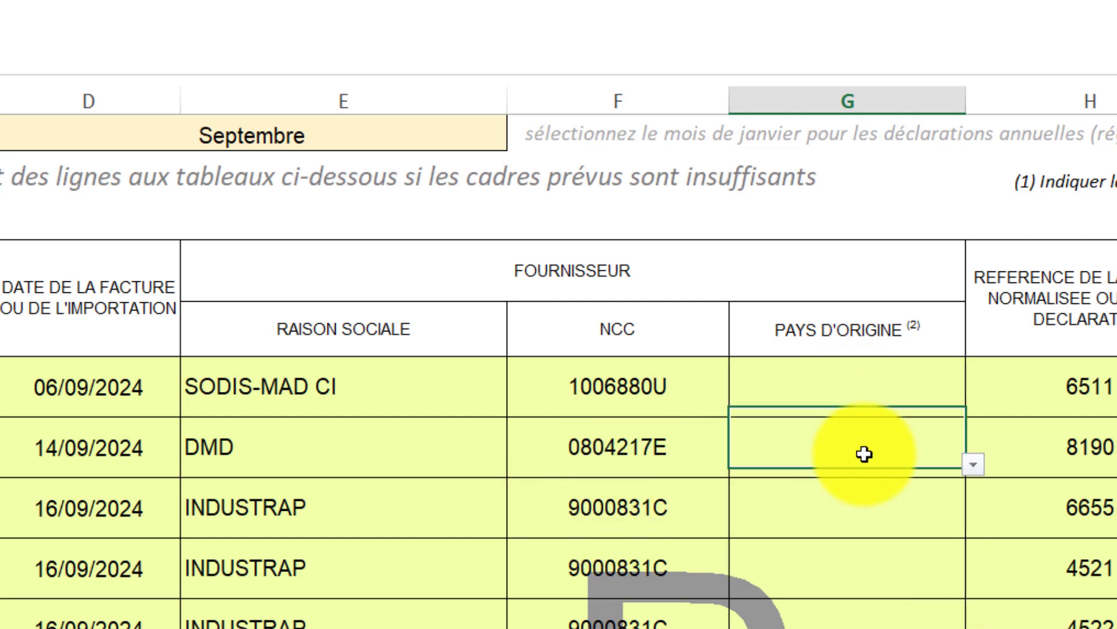
left_click(747, 378)
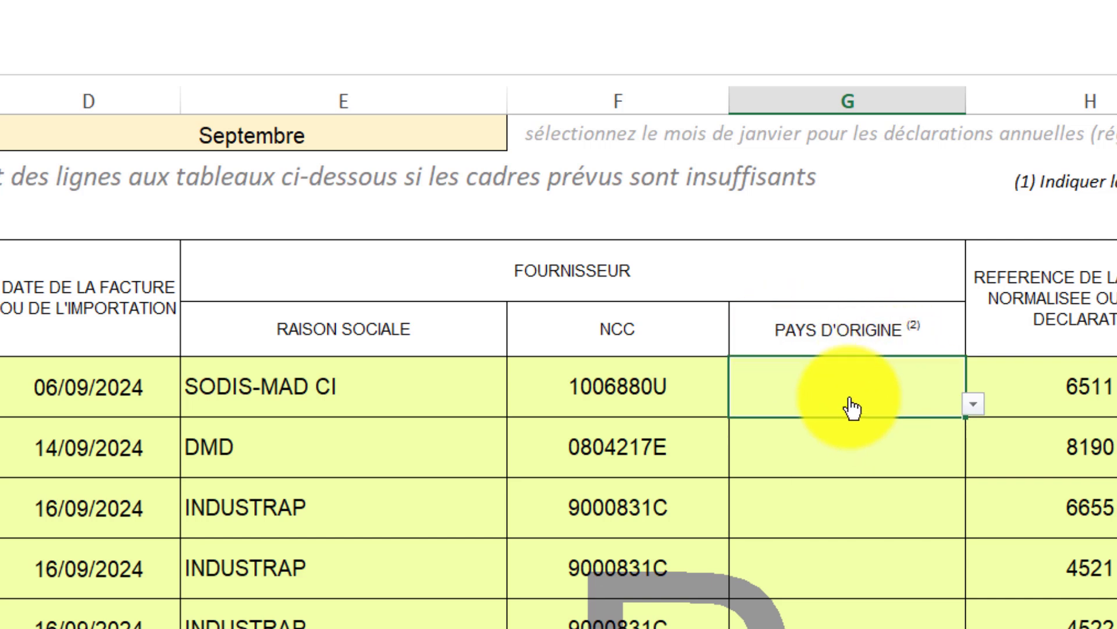
left_click(876, 449)
left_click(773, 376)
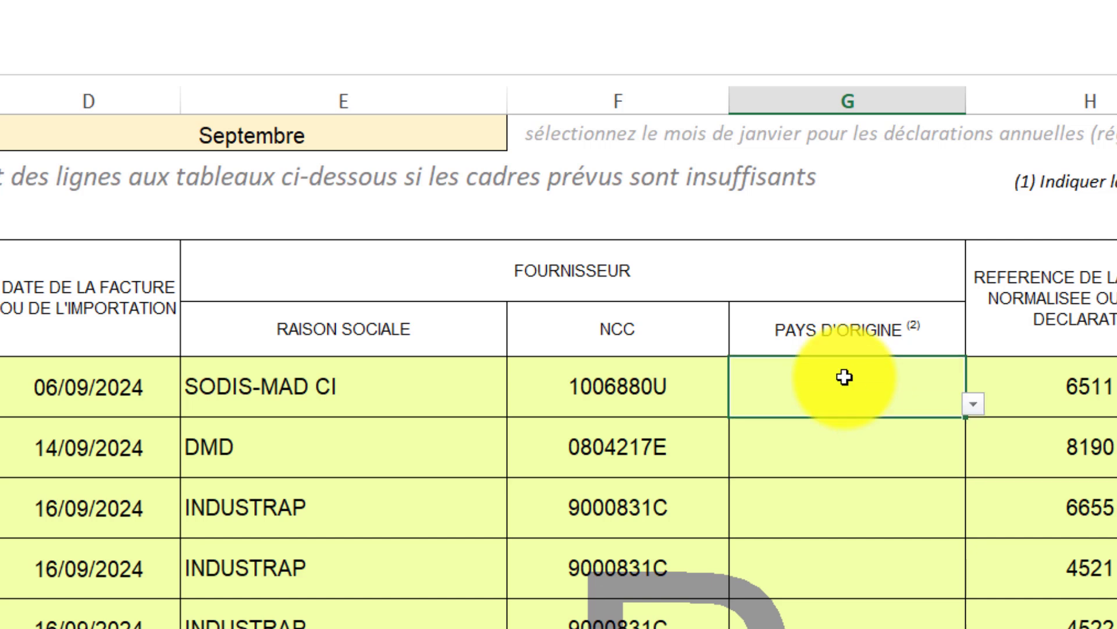
left_click(784, 447)
key("alt+Down")
key("Escape")
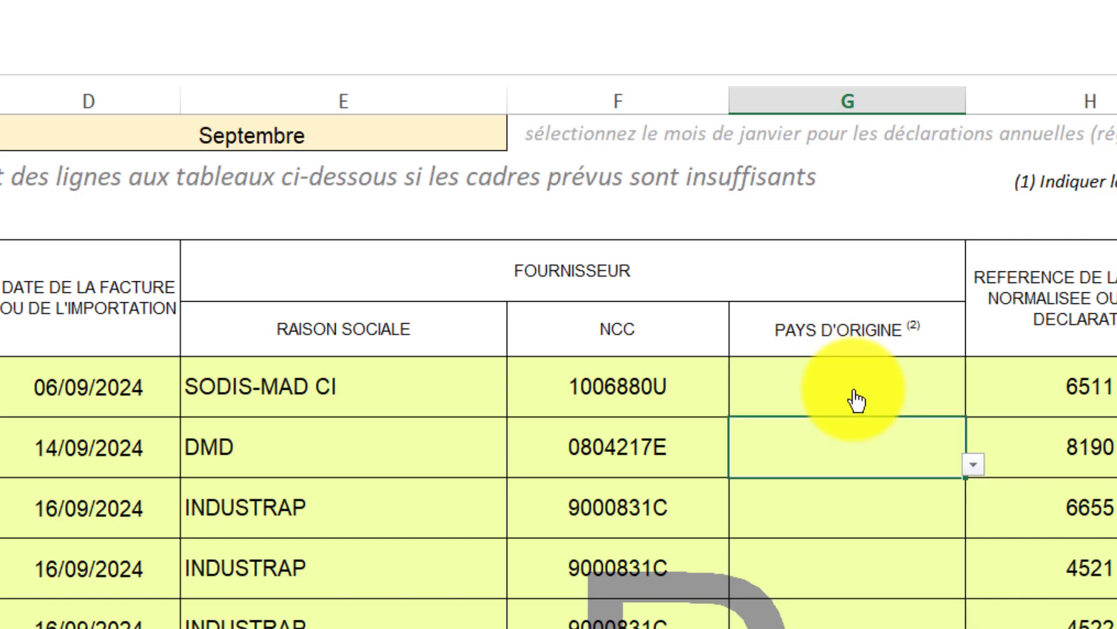
left_click(811, 577)
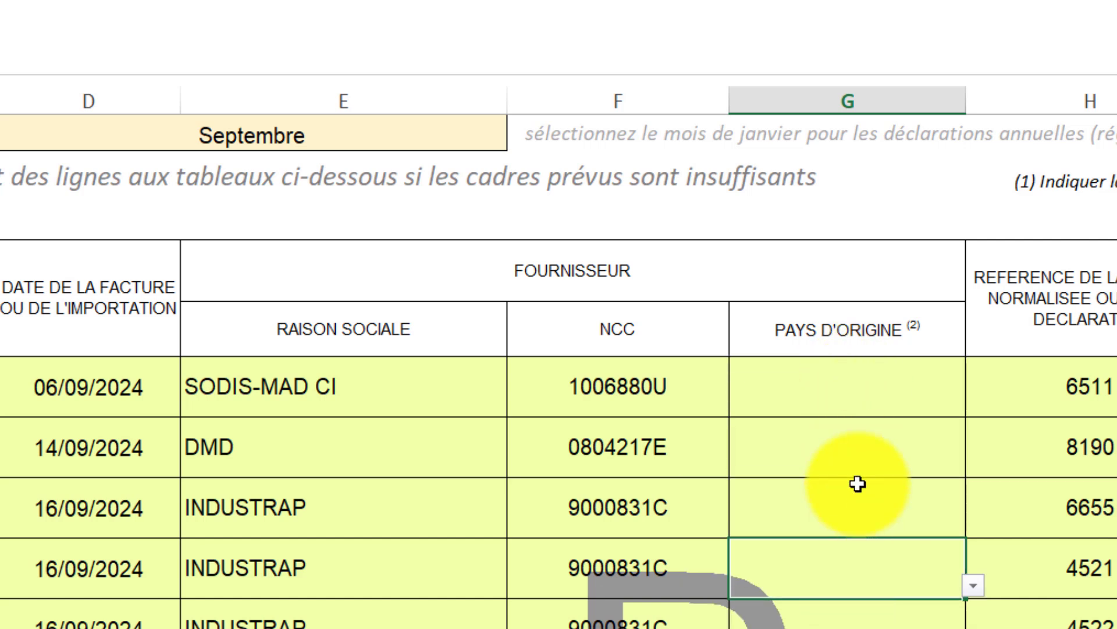
scroll(775, 449, "down", 1)
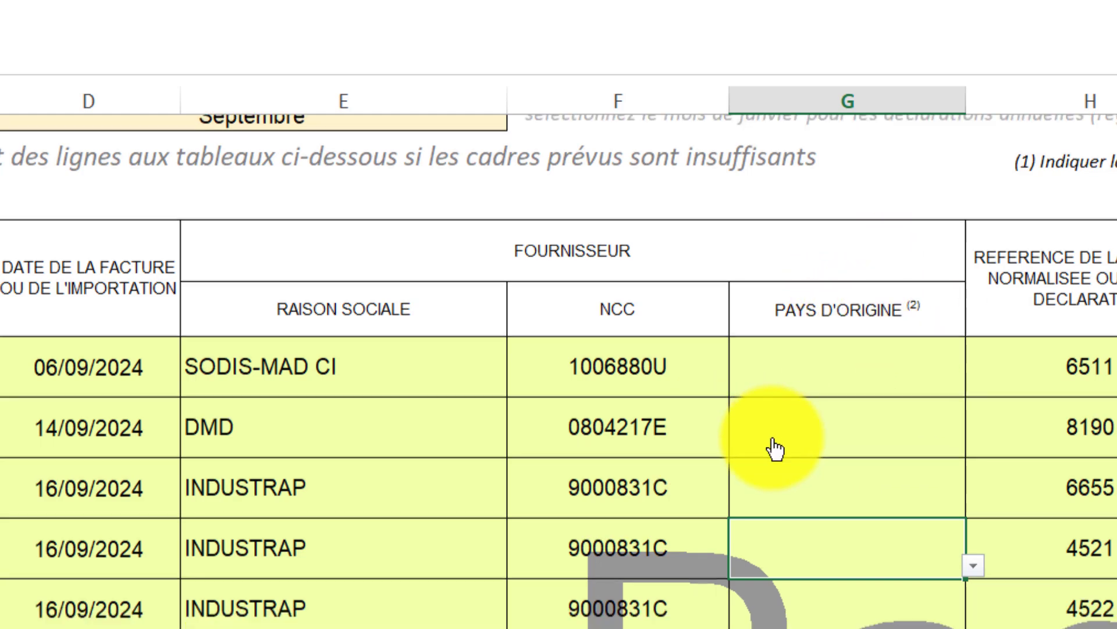
scroll(775, 448, "down", 2)
scroll(773, 439, "up", 3)
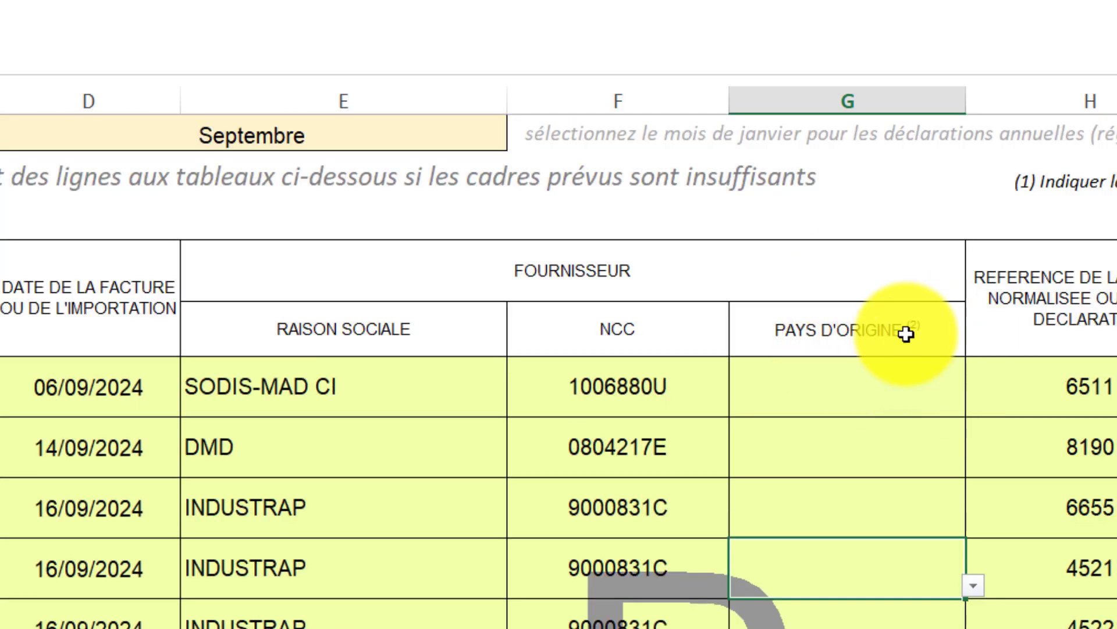
scroll(813, 442, "down", 5)
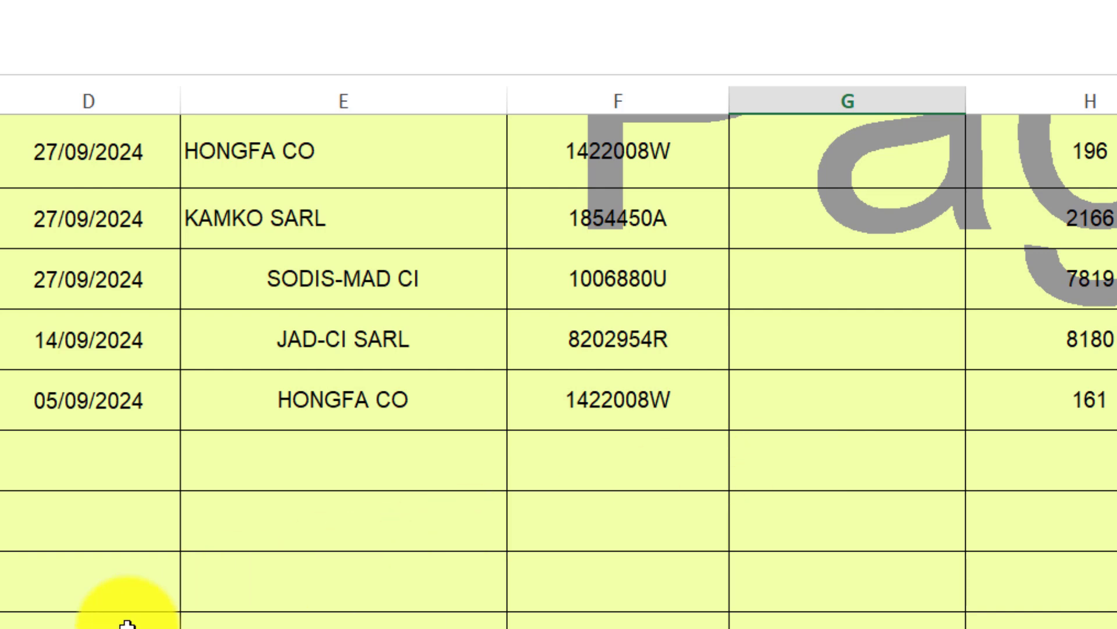
scroll(127, 623, "down", 3)
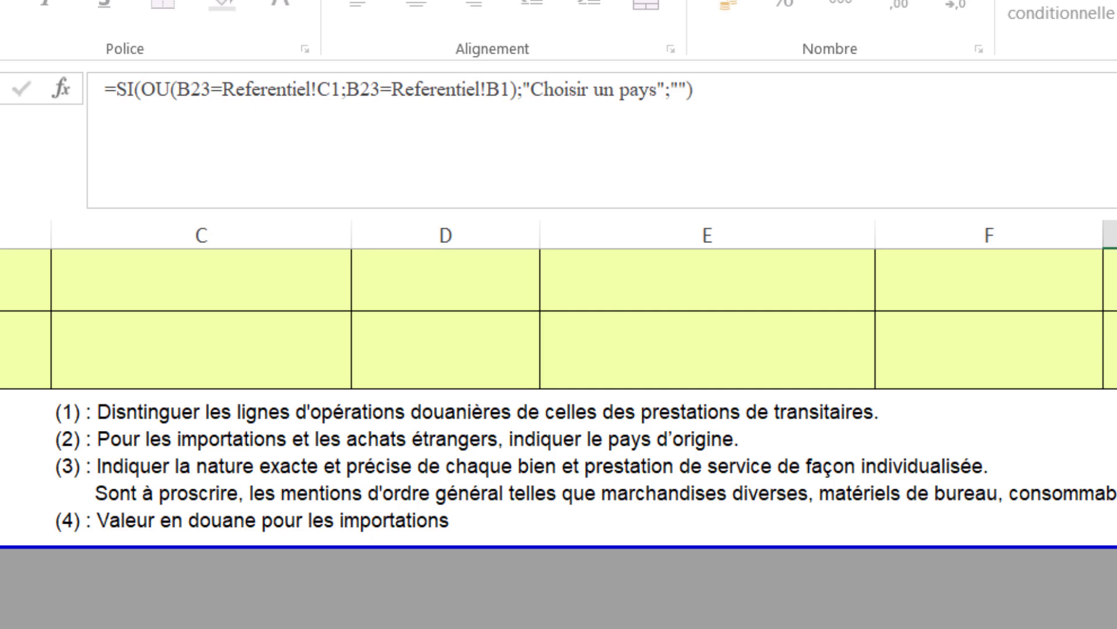
scroll(559, 431, "up", 10)
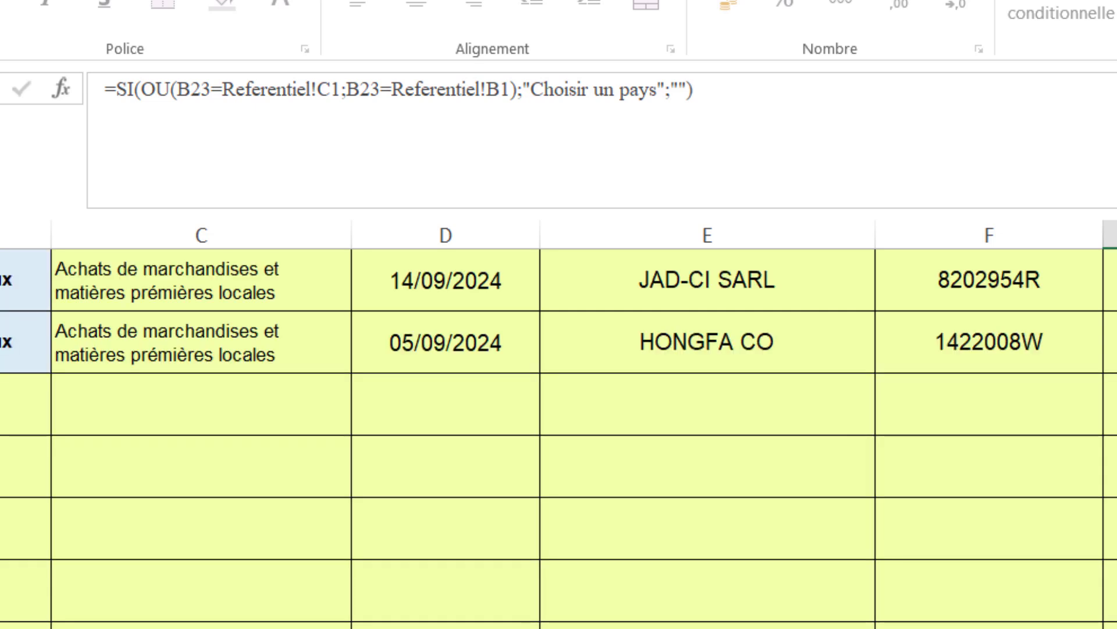
scroll(559, 431, "down", 5)
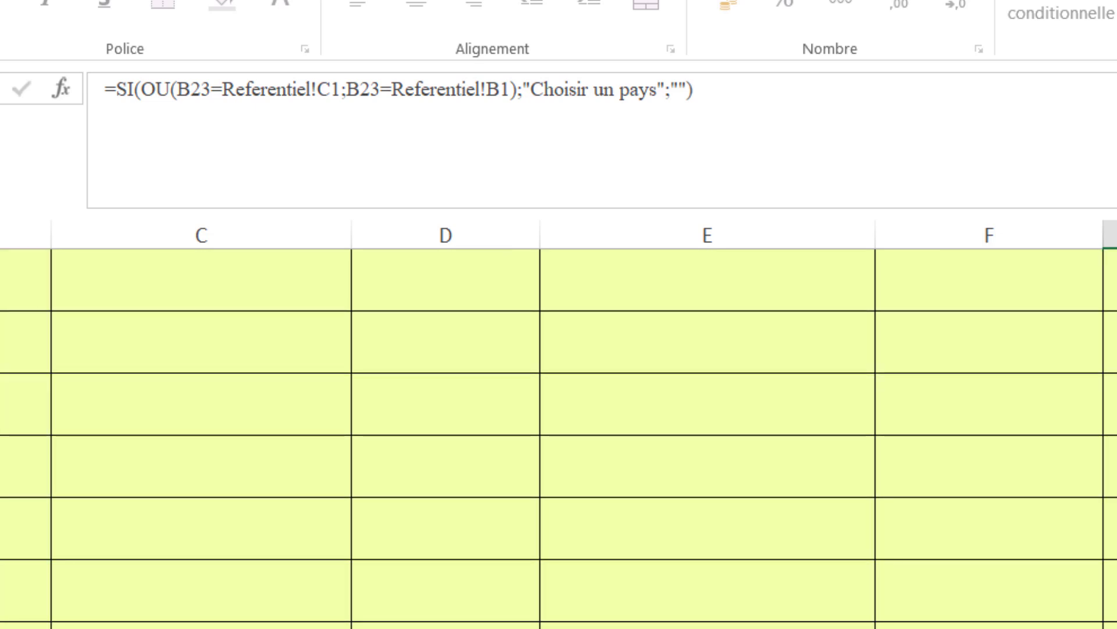
scroll(559, 438, "up", 15)
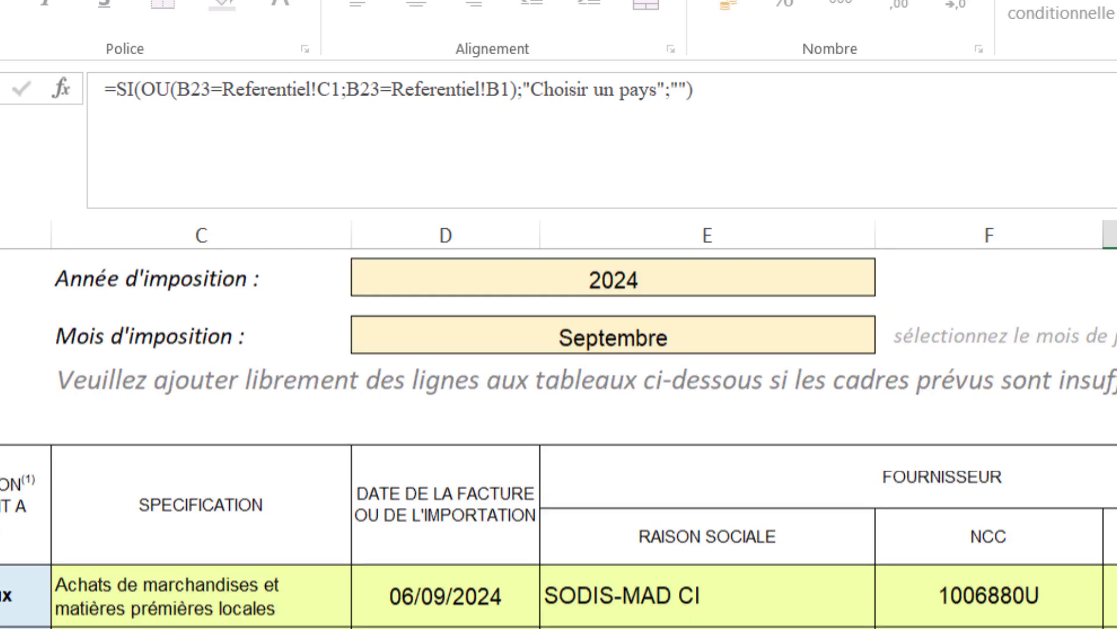
scroll(558, 431, "down", 1)
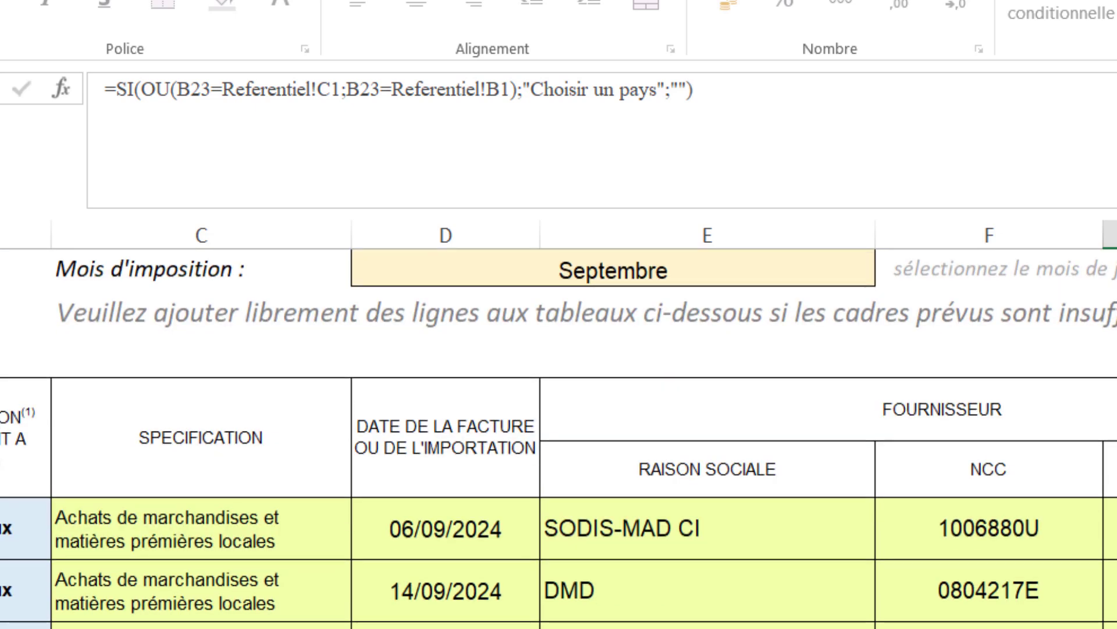
scroll(559, 431, "right", 5)
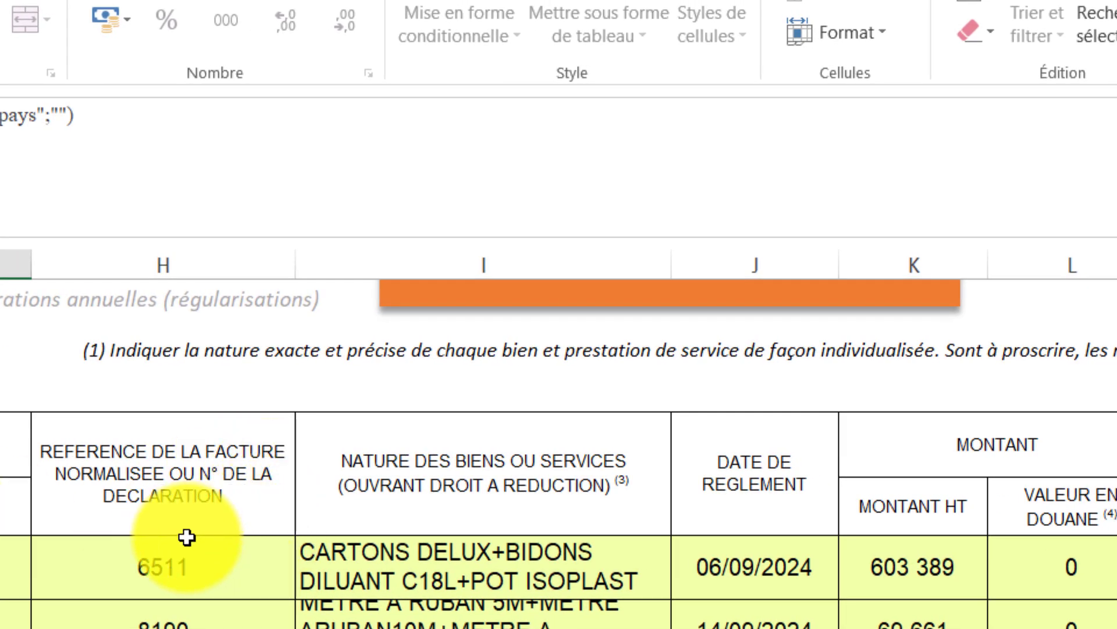
left_click(200, 562)
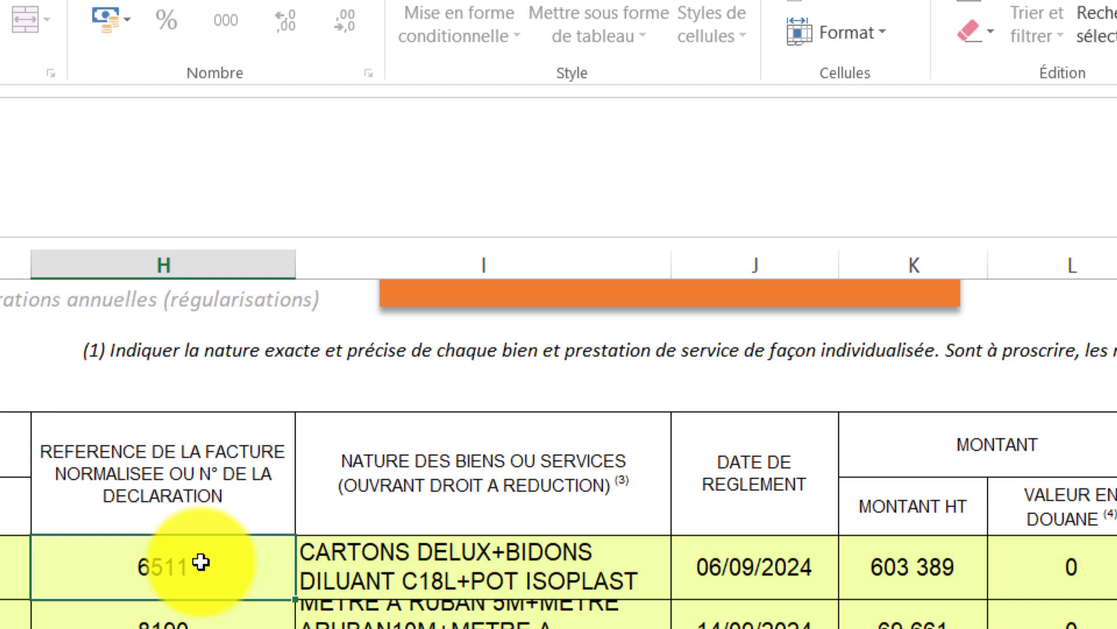
scroll(201, 561, "down", 2)
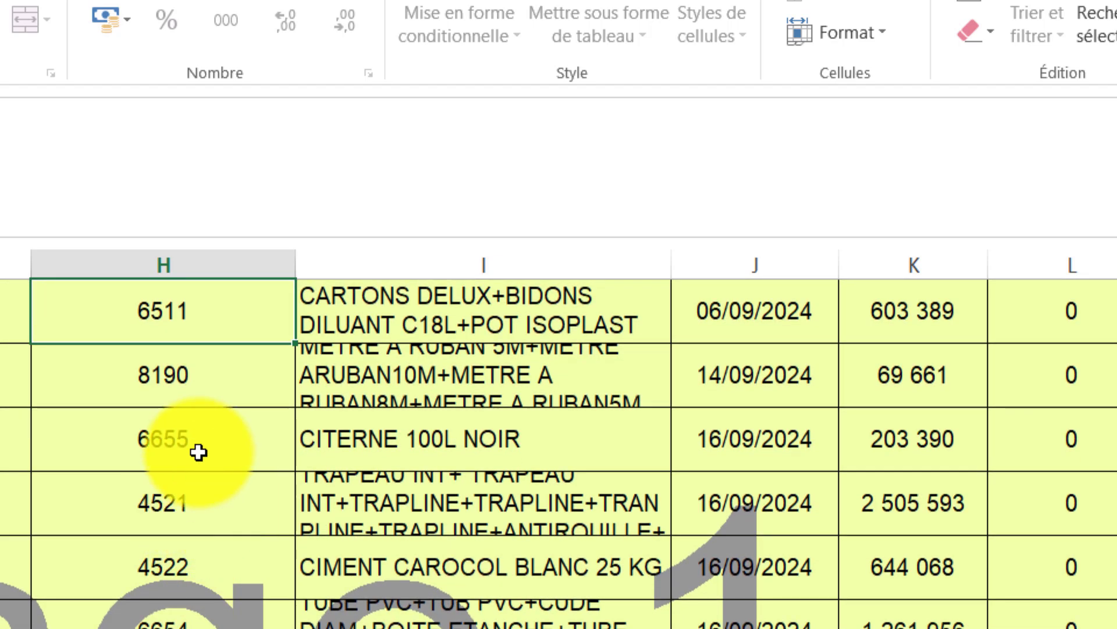
scroll(163, 448, "down", 2)
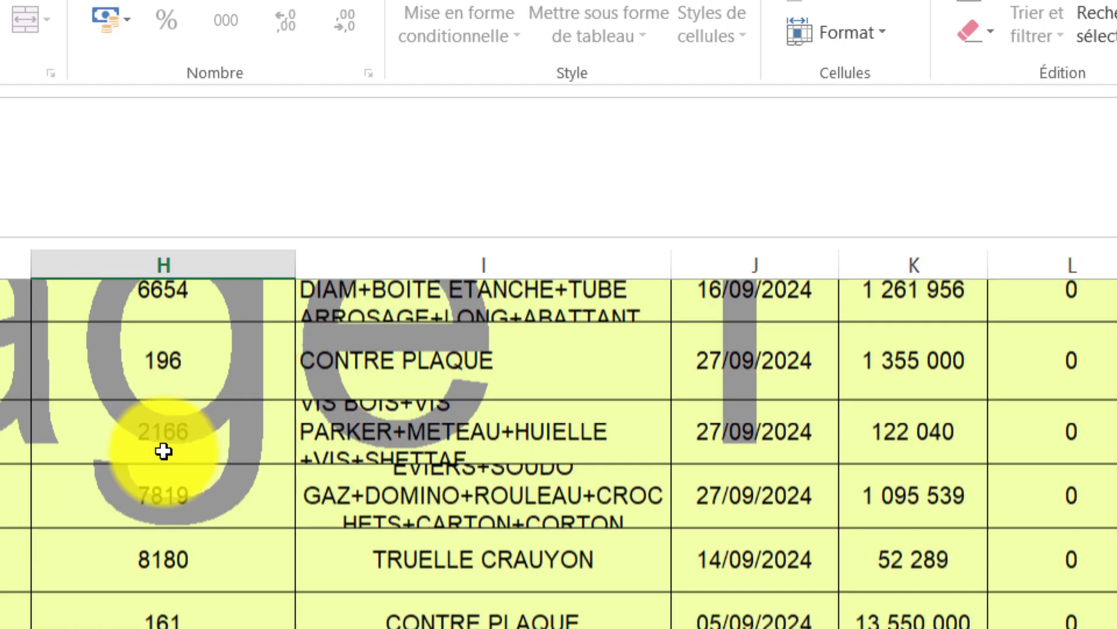
scroll(163, 451, "up", 3)
scroll(163, 453, "down", 1)
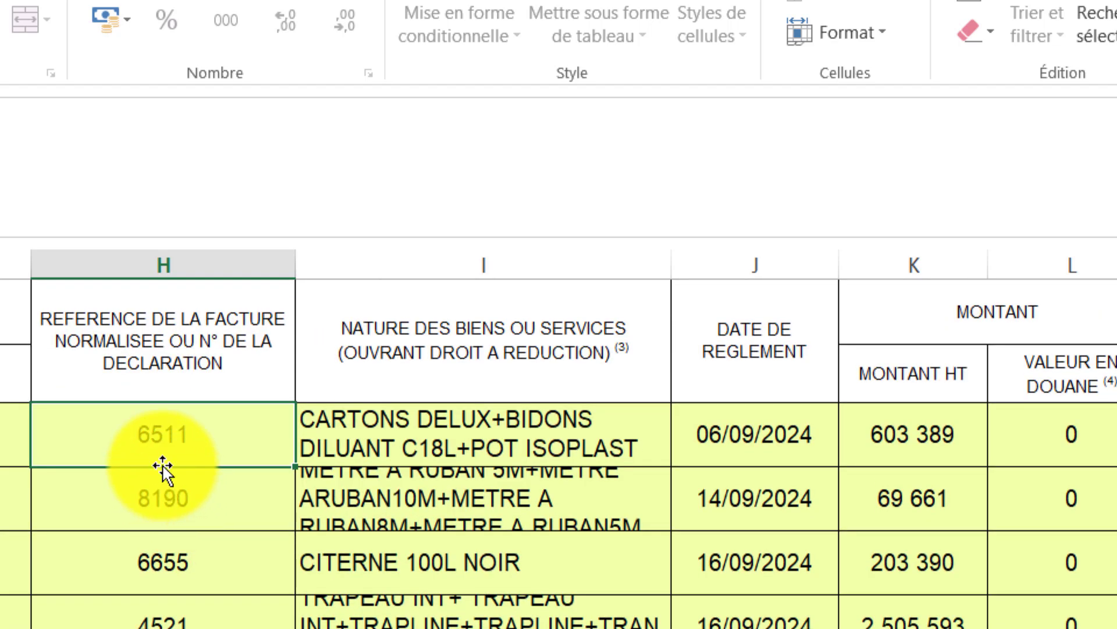
scroll(173, 454, "down", 3)
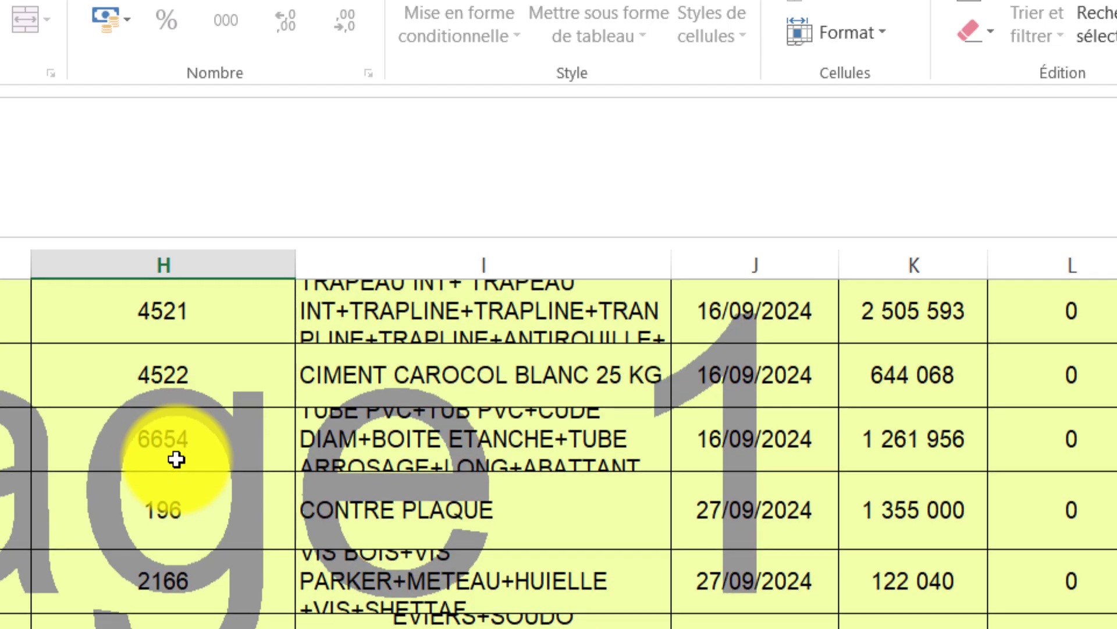
scroll(173, 593, "up", 4)
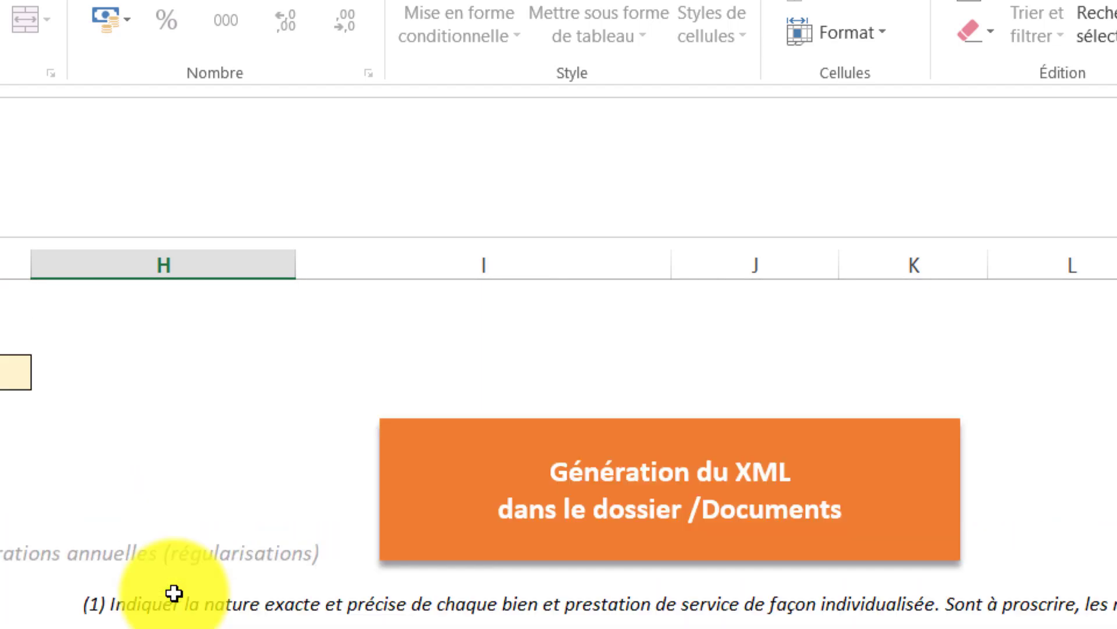
scroll(175, 591, "down", 1)
left_click(517, 598)
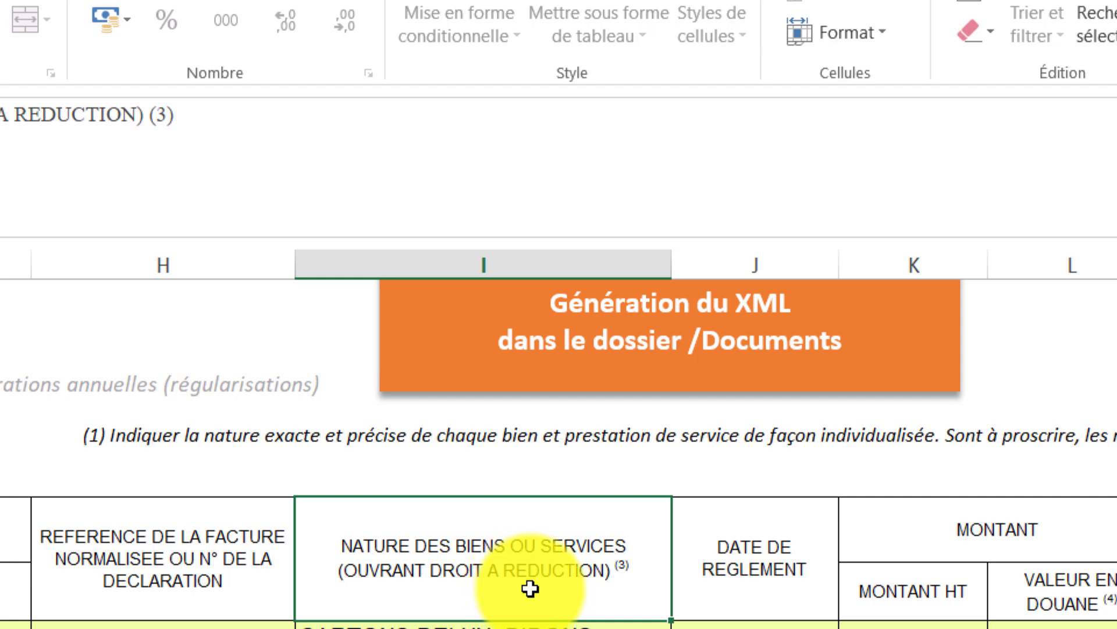
scroll(582, 608, "down", 2)
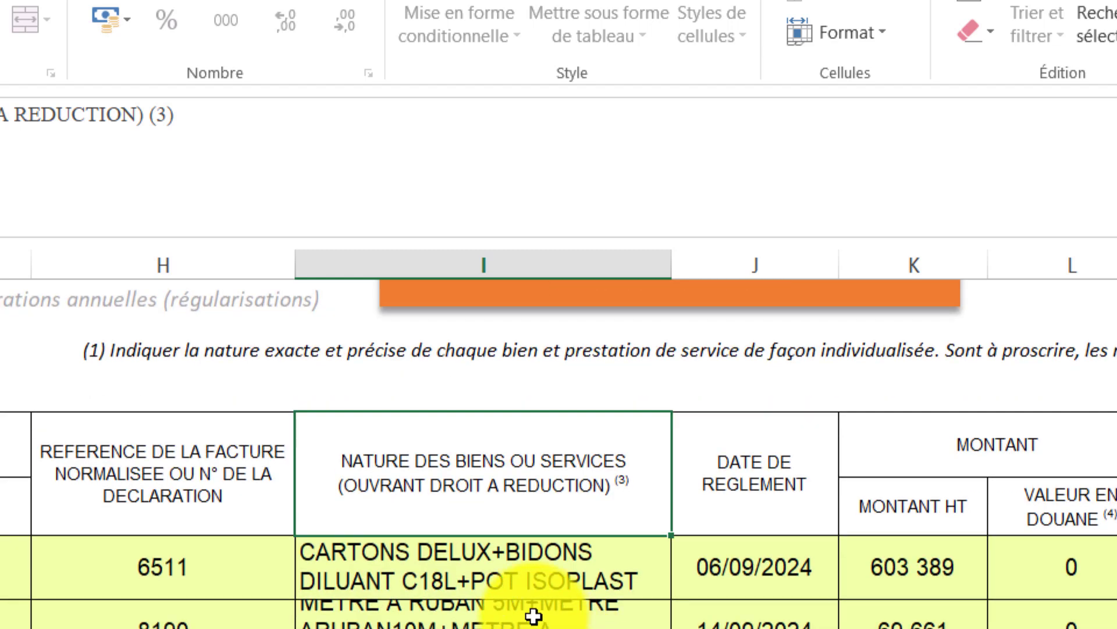
left_click(536, 571)
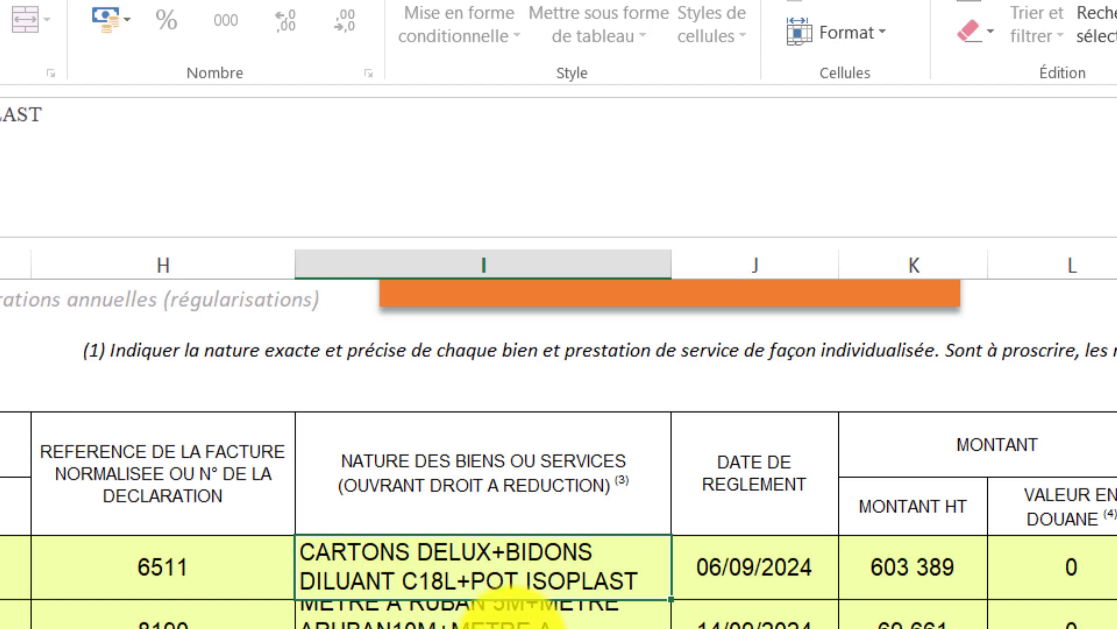
scroll(512, 628, "up", 1)
left_click(515, 628)
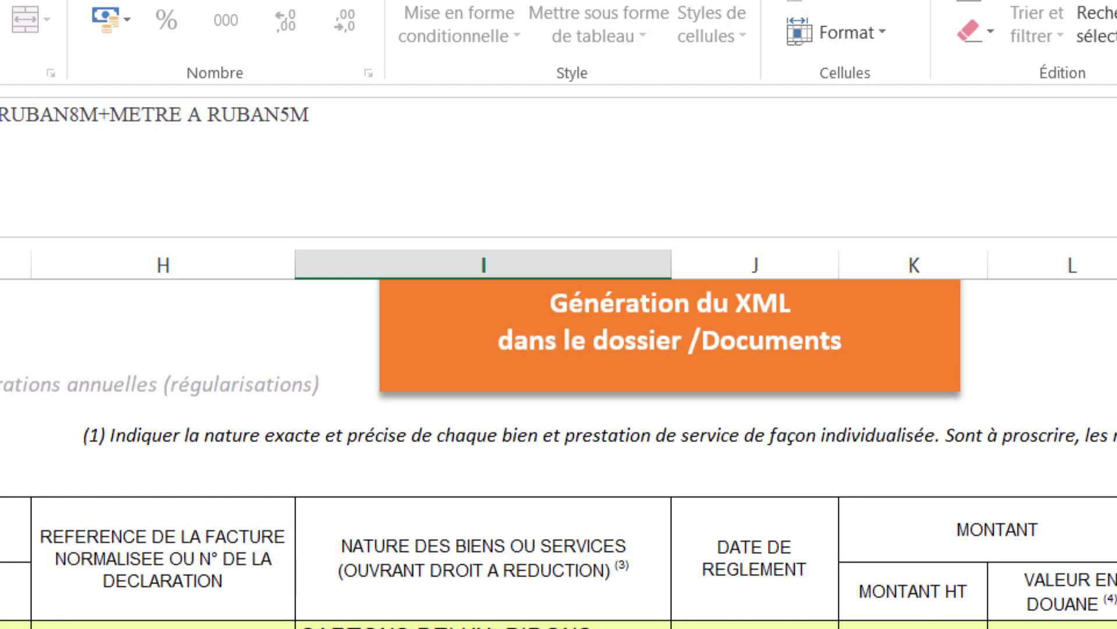
left_click(448, 628)
left_click(450, 628)
scroll(450, 628, "down", 1)
left_click(449, 628)
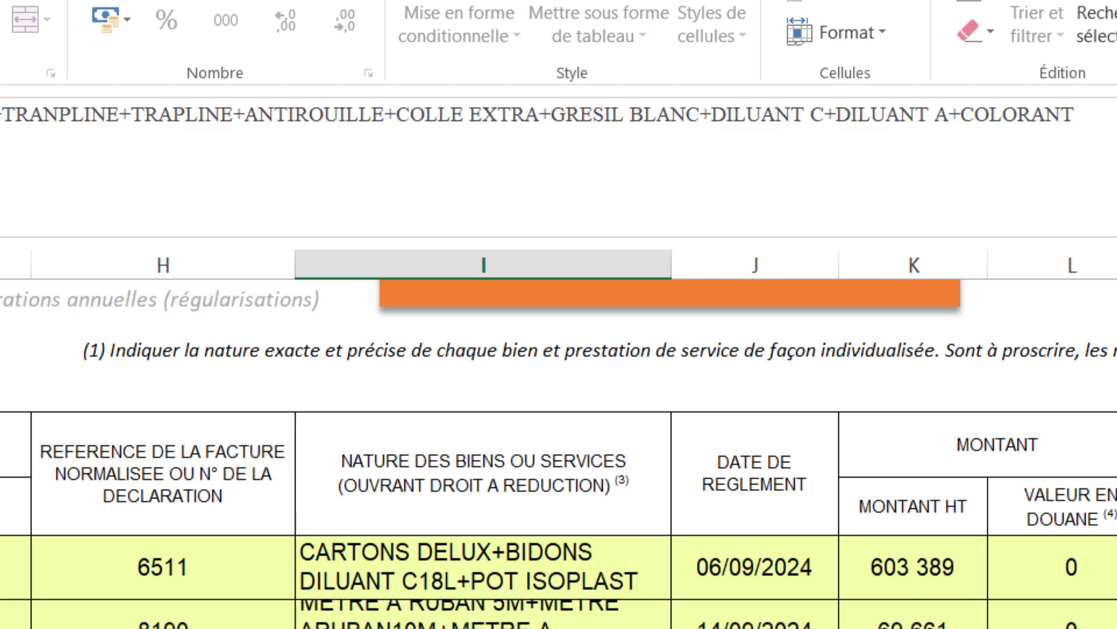
scroll(449, 628, "down", 1)
key("Up")
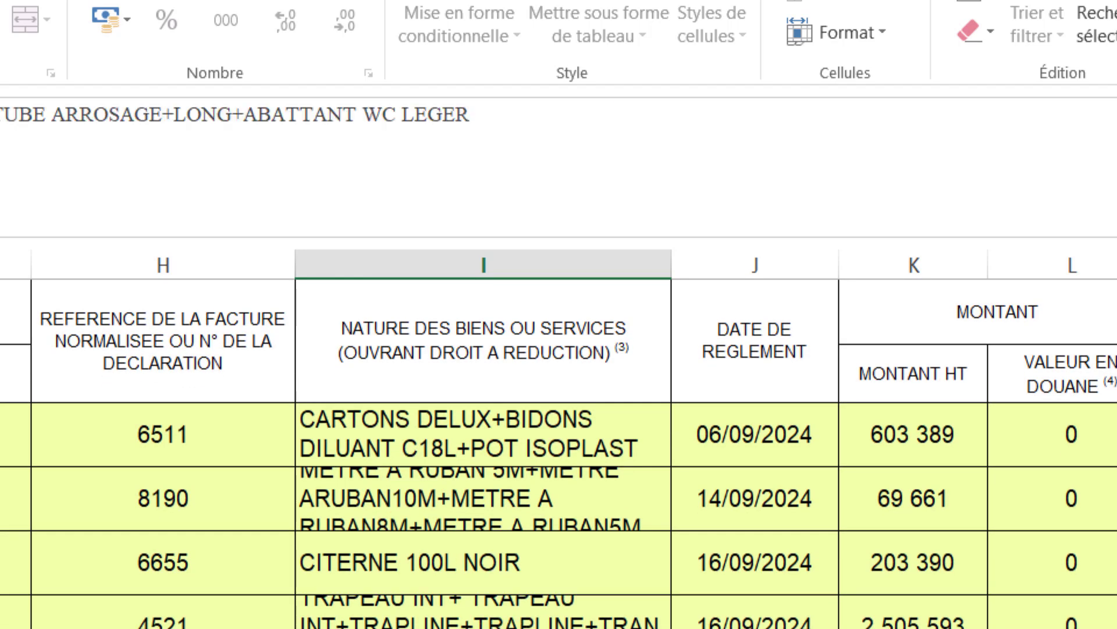
key("Down")
scroll(449, 628, "up", 1)
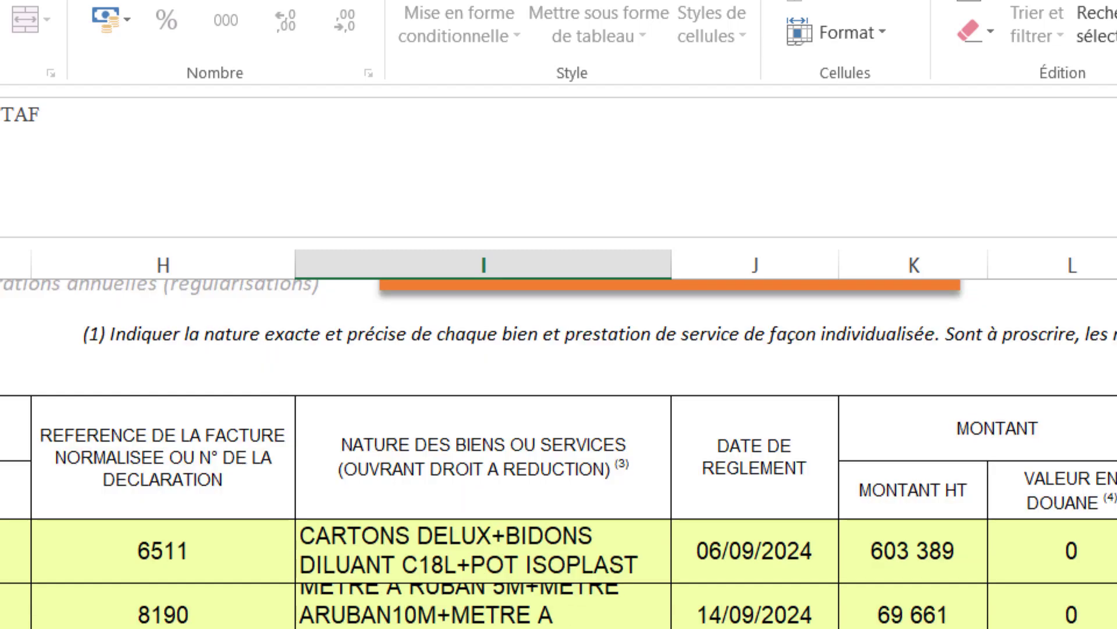
left_click(794, 511)
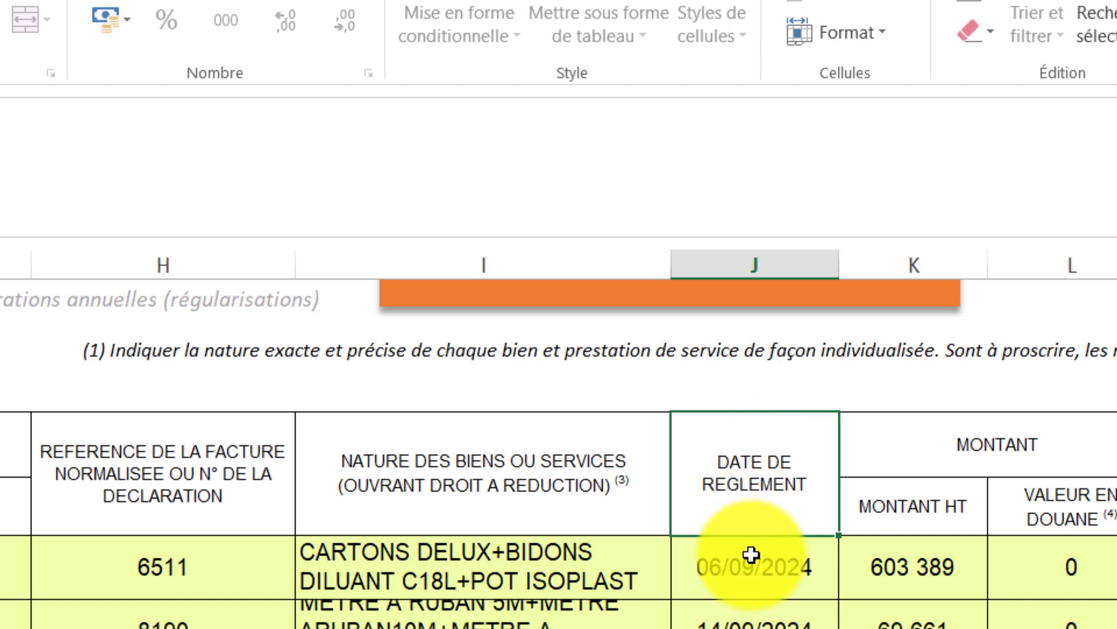
left_click(755, 585)
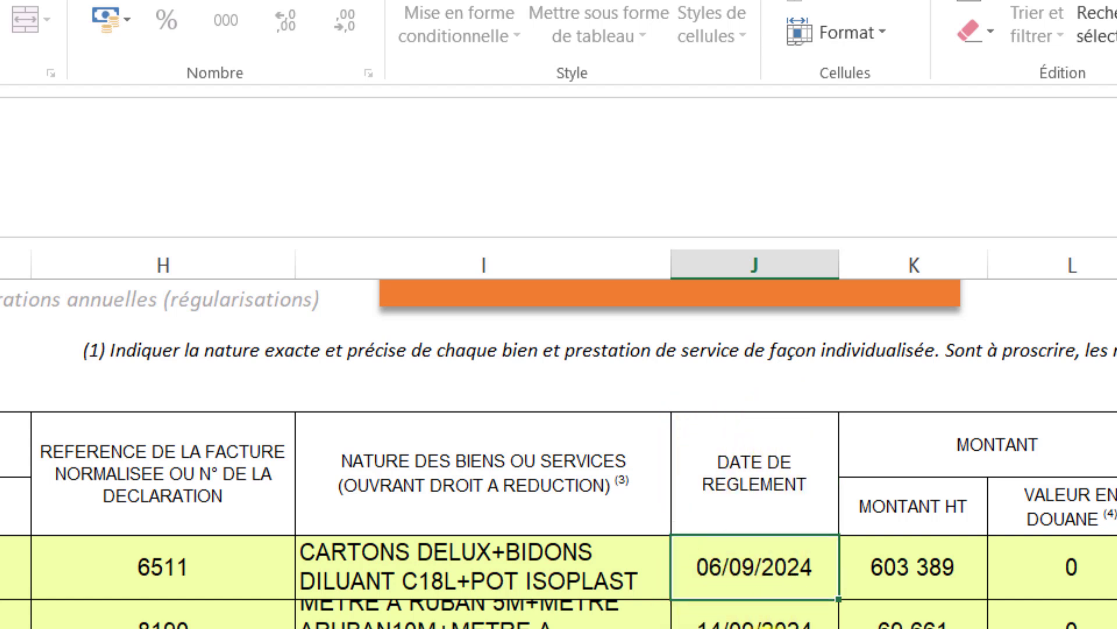
left_click(730, 624)
left_click(756, 554)
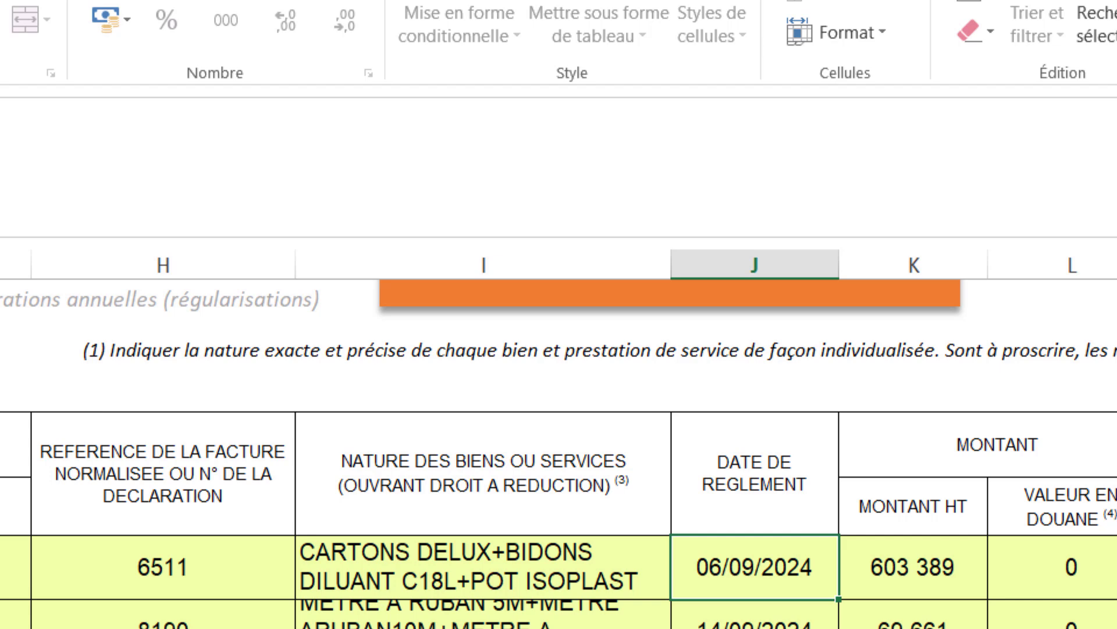
scroll(559, 437, "right", 3)
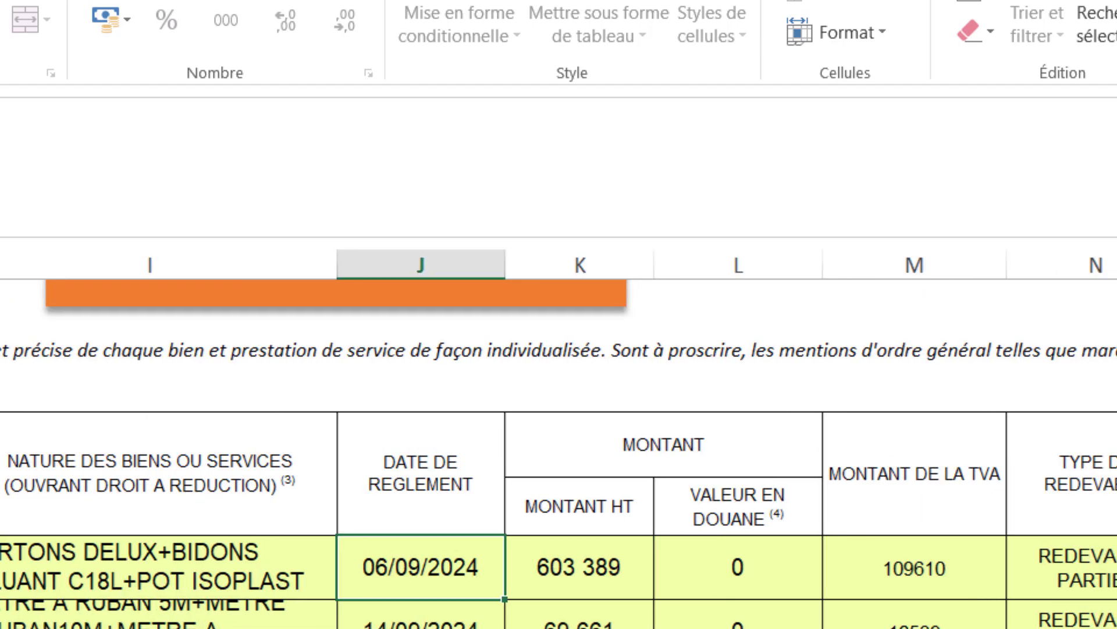
left_click(633, 476)
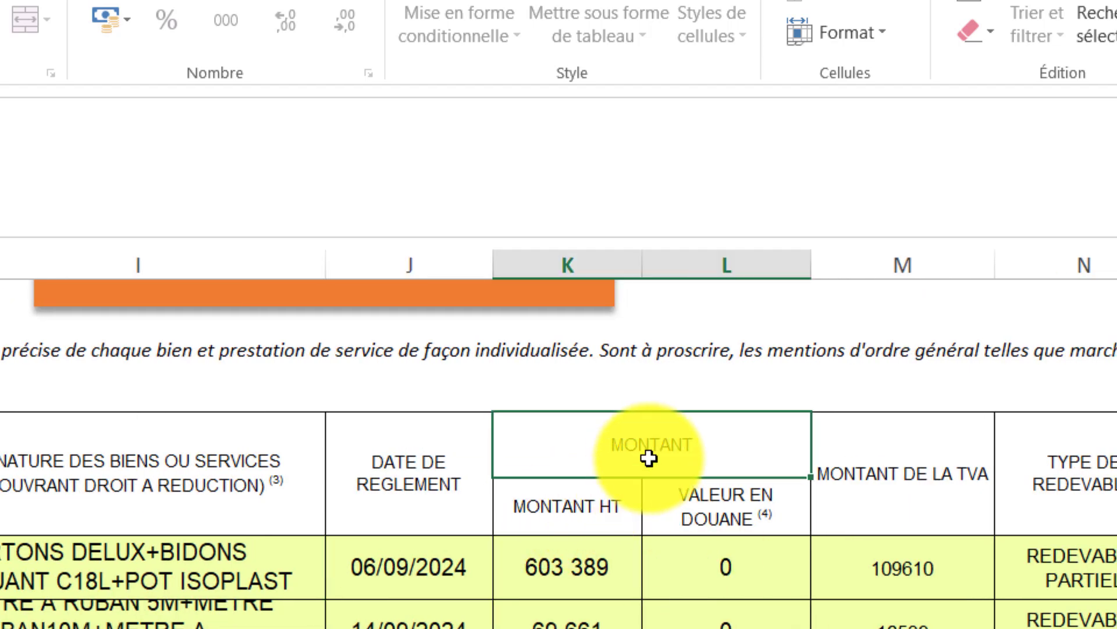
left_click(600, 505)
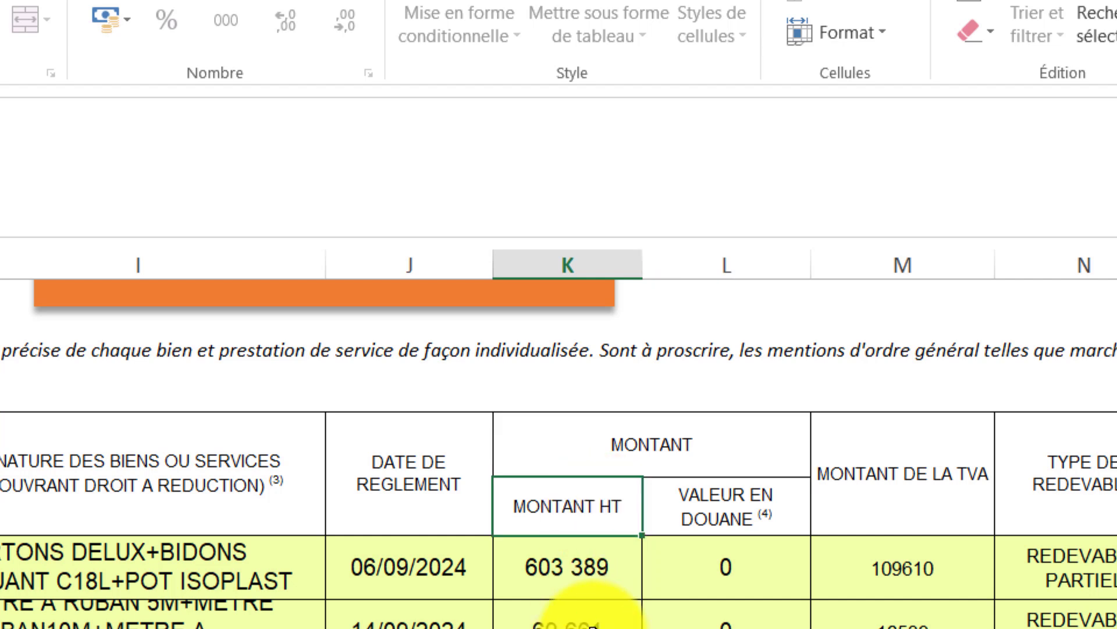
left_click(580, 597)
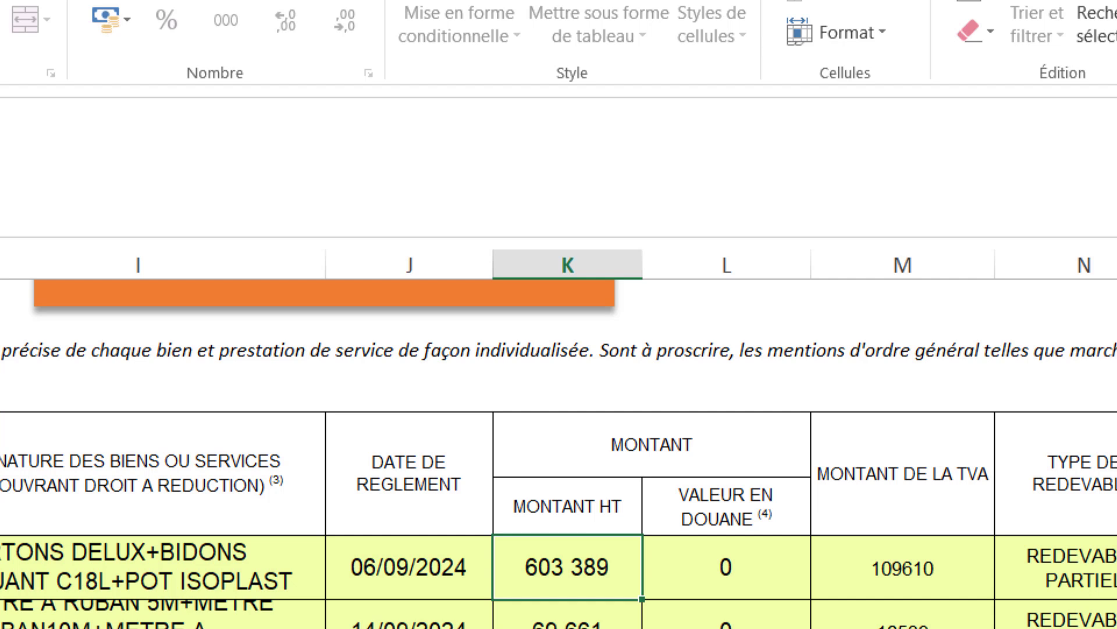
left_click(680, 561)
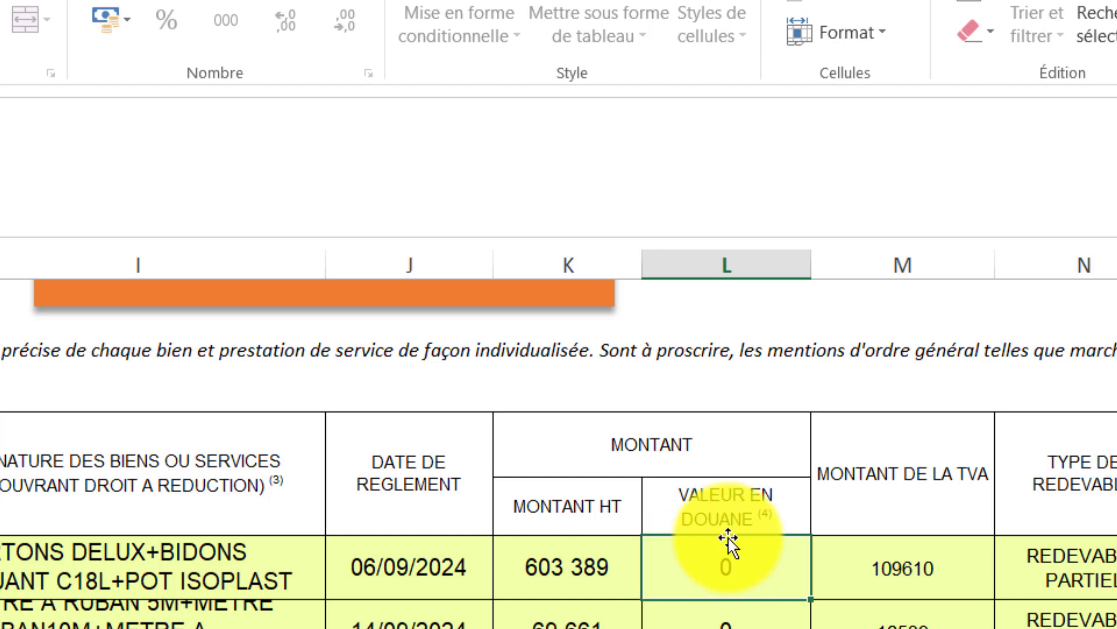
scroll(728, 541, "down", 15)
scroll(728, 541, "down", 3)
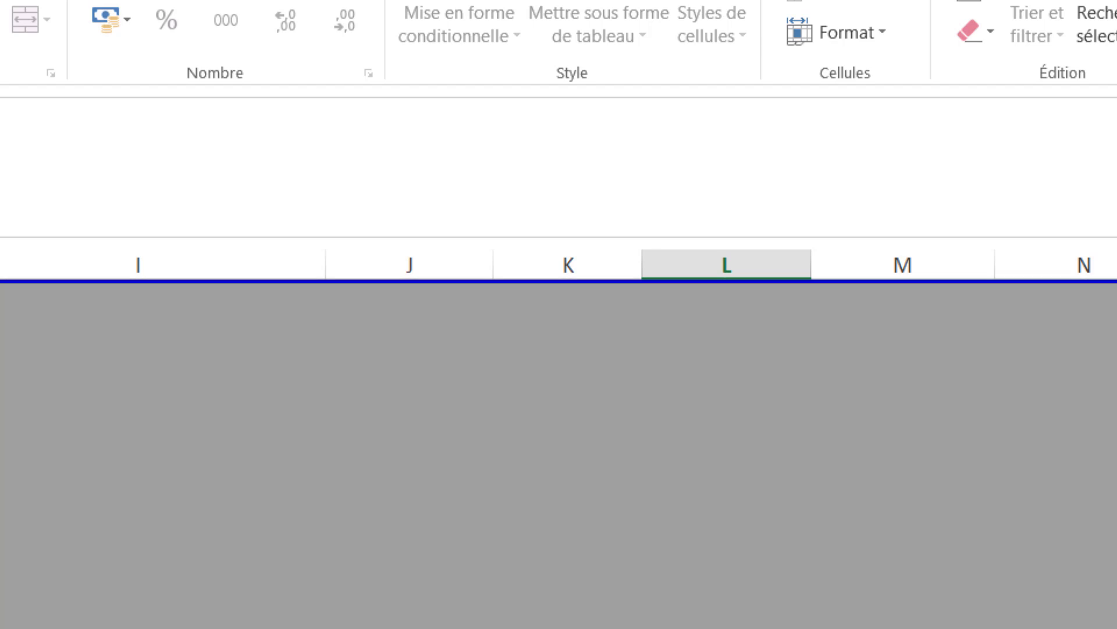
scroll(728, 541, "up", 5)
scroll(728, 541, "left", 4)
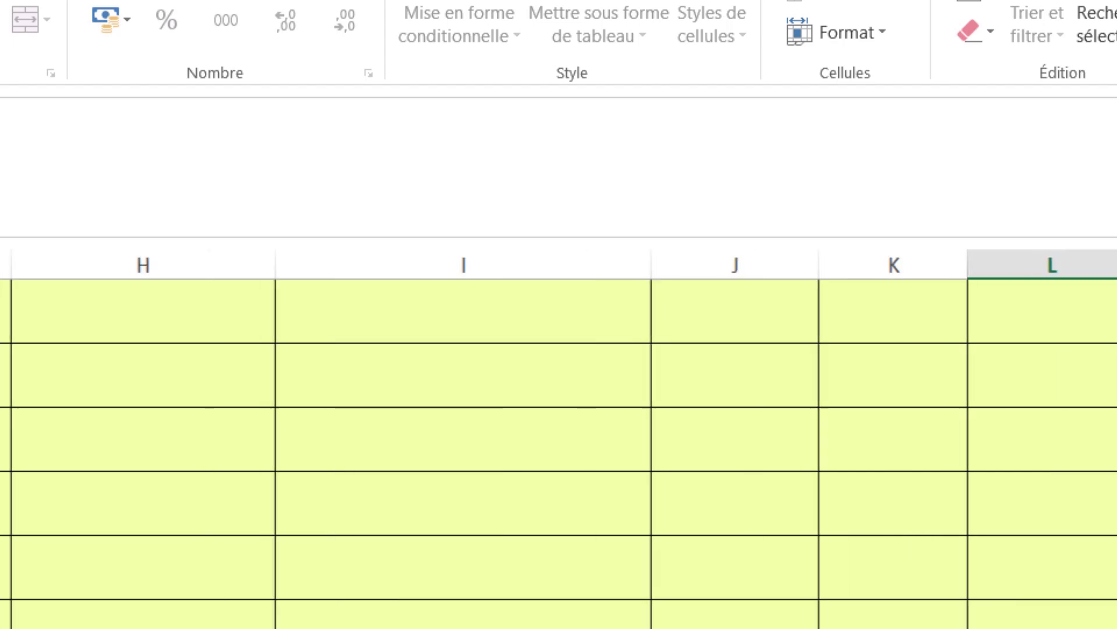
scroll(559, 454, "left", 1)
scroll(559, 454, "down", 2)
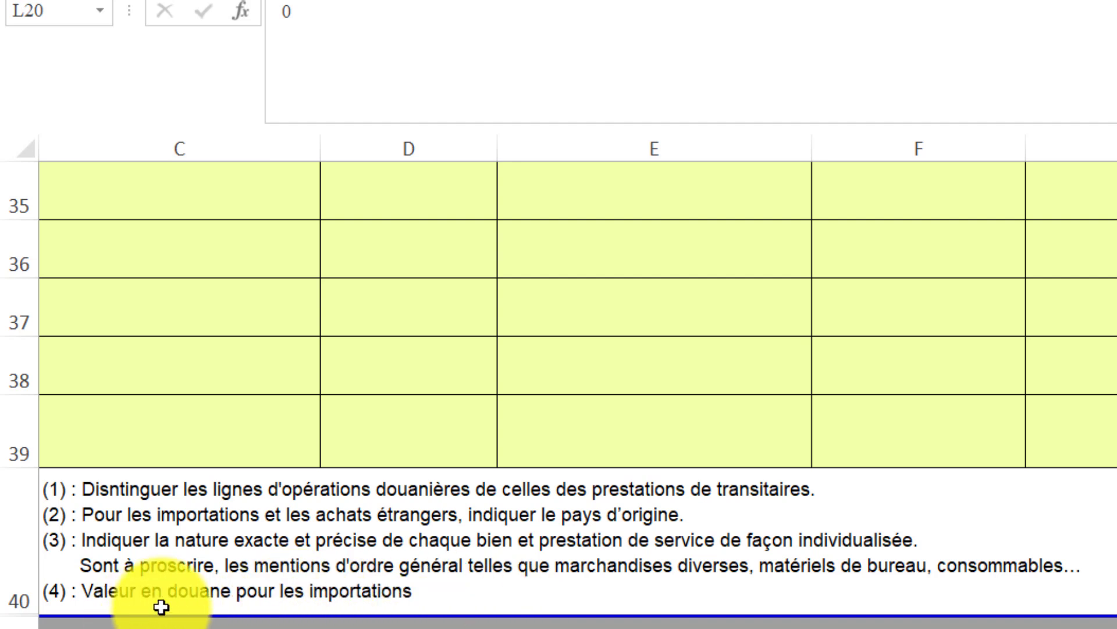
scroll(576, 314, "right", 4)
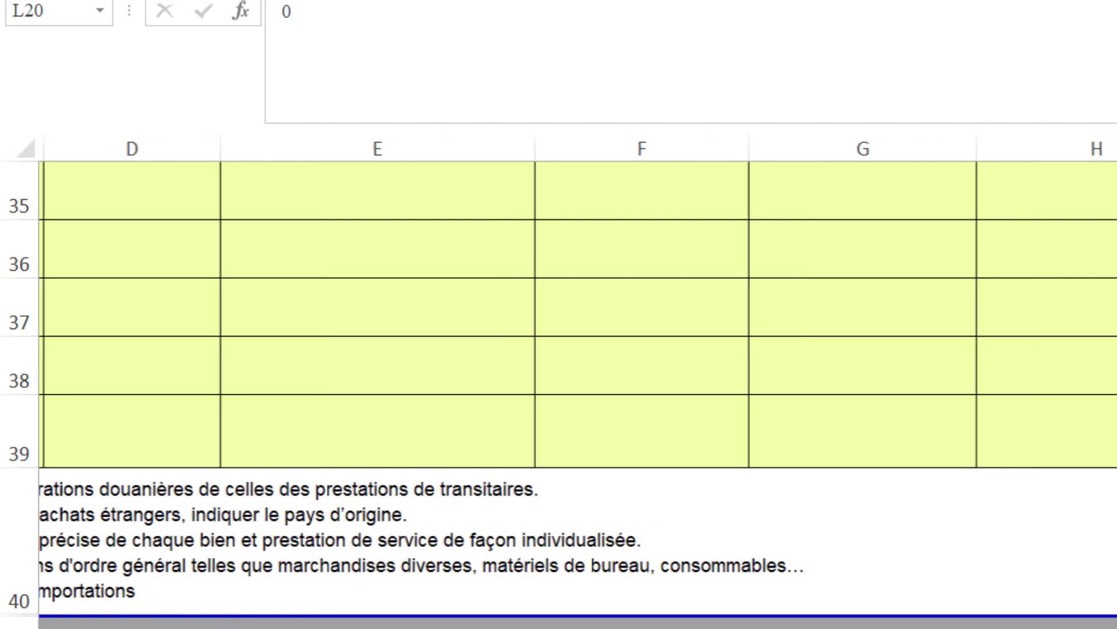
scroll(559, 395, "up", 7)
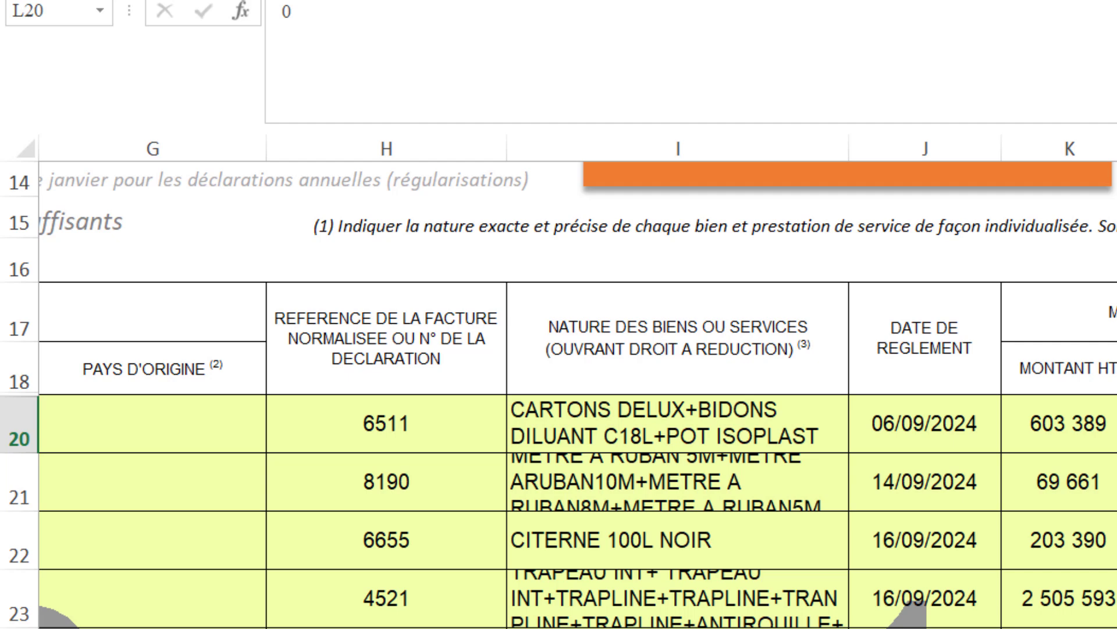
key("Down")
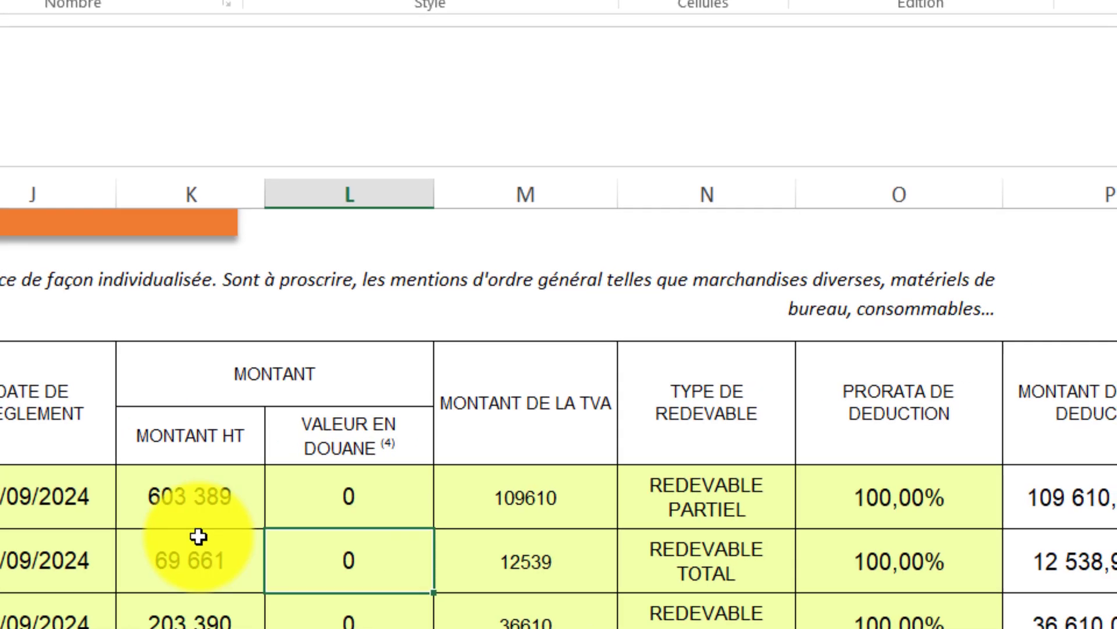
left_click(382, 501)
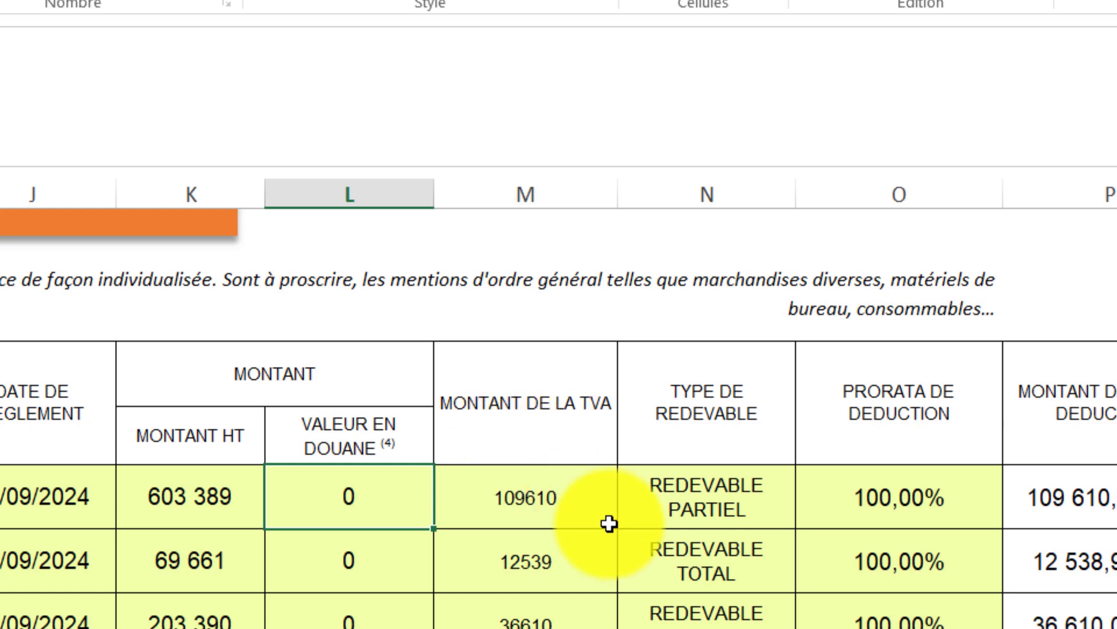
Select the first invoice's 109610 TVA amount and the invoices' TVA amounts in column M.
left_click(530, 506)
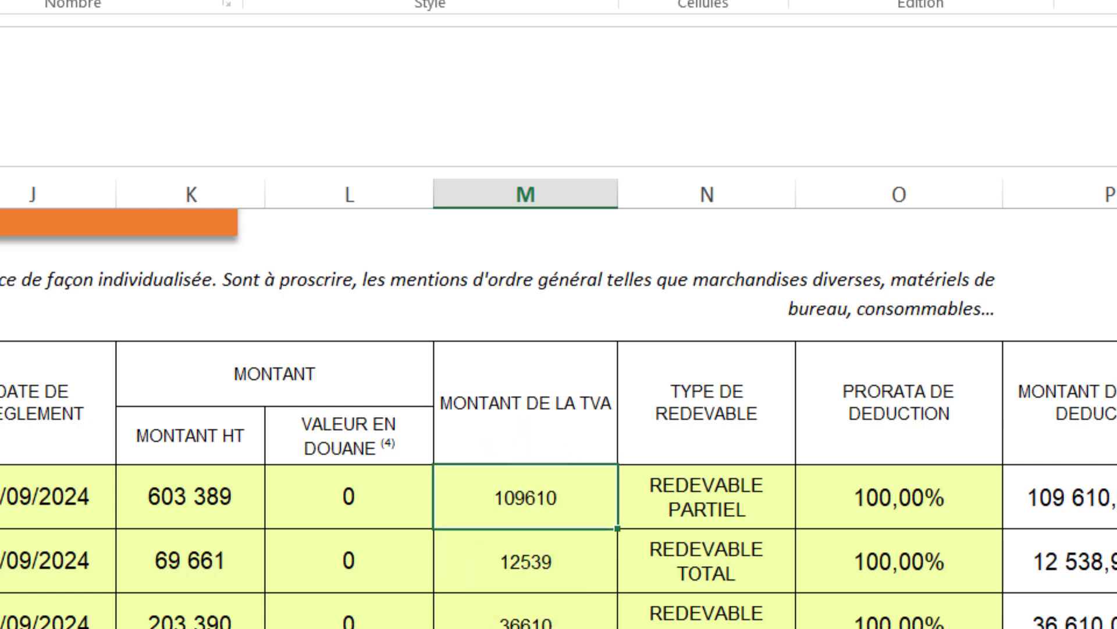
scroll(559, 407, "right", 2)
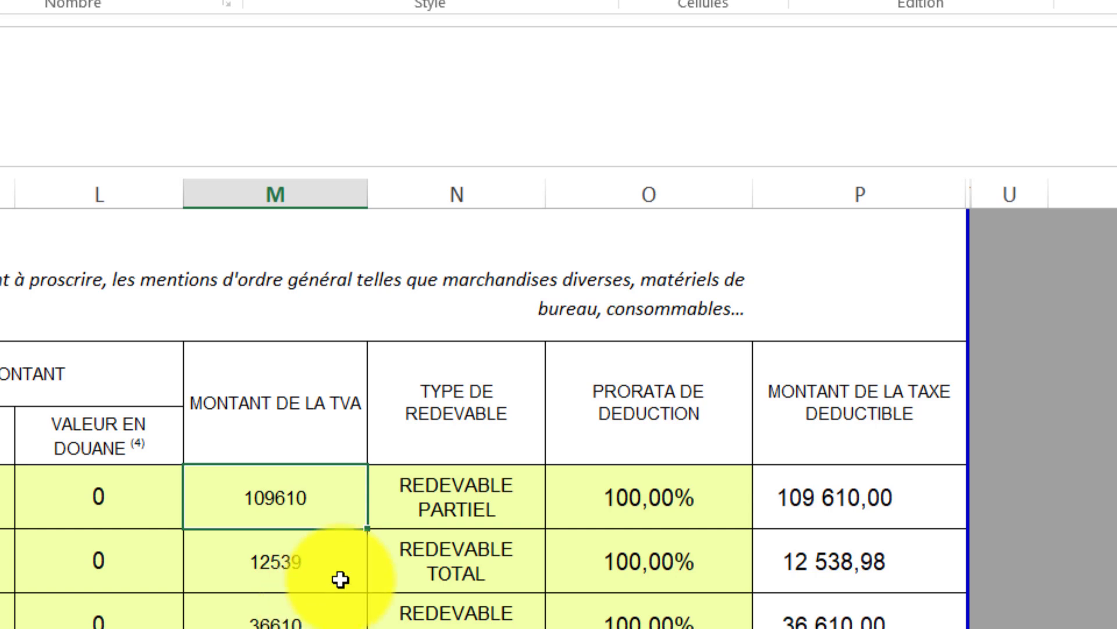
left_click_drag(249, 489, 273, 628)
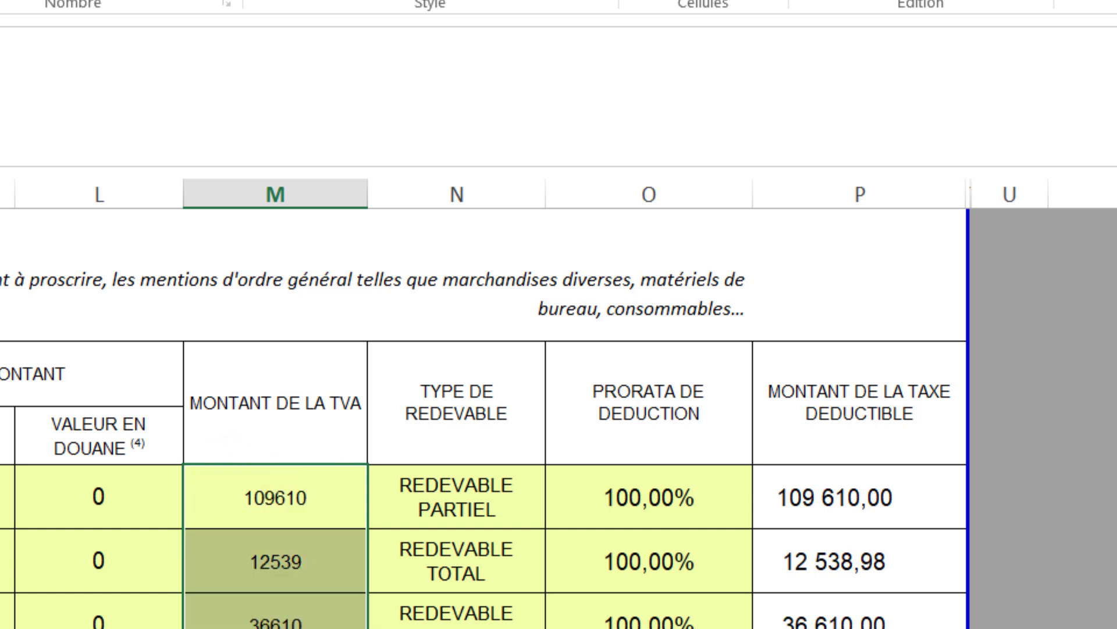
Show N20's taxpayer type choices, keeping REDEVABLE PARTIEL, and reopen the list.
left_click(497, 493)
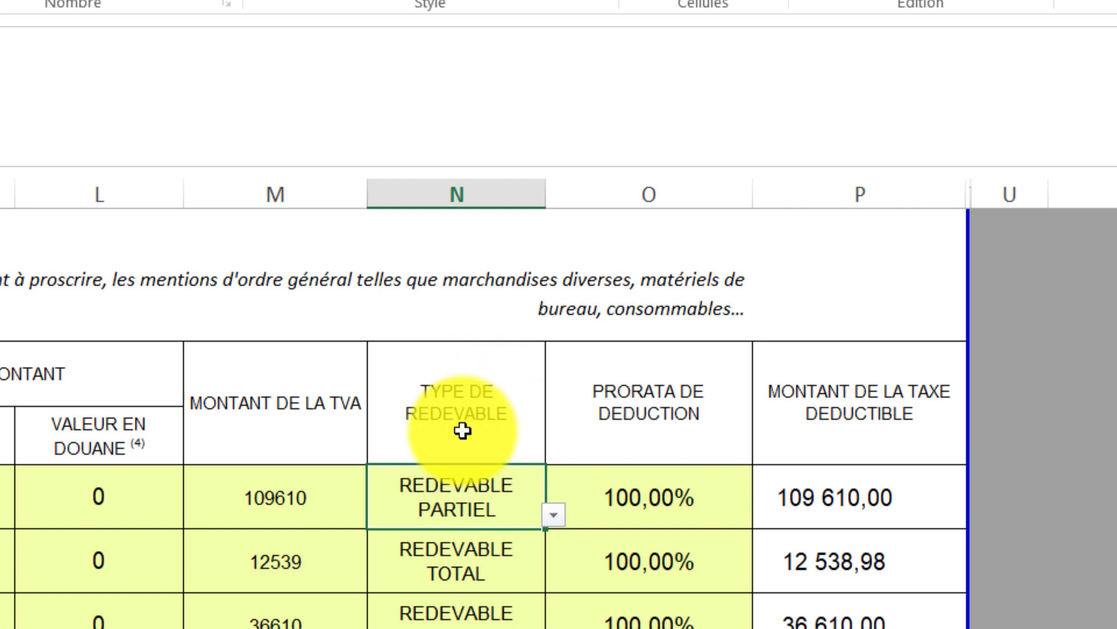
left_click(553, 515)
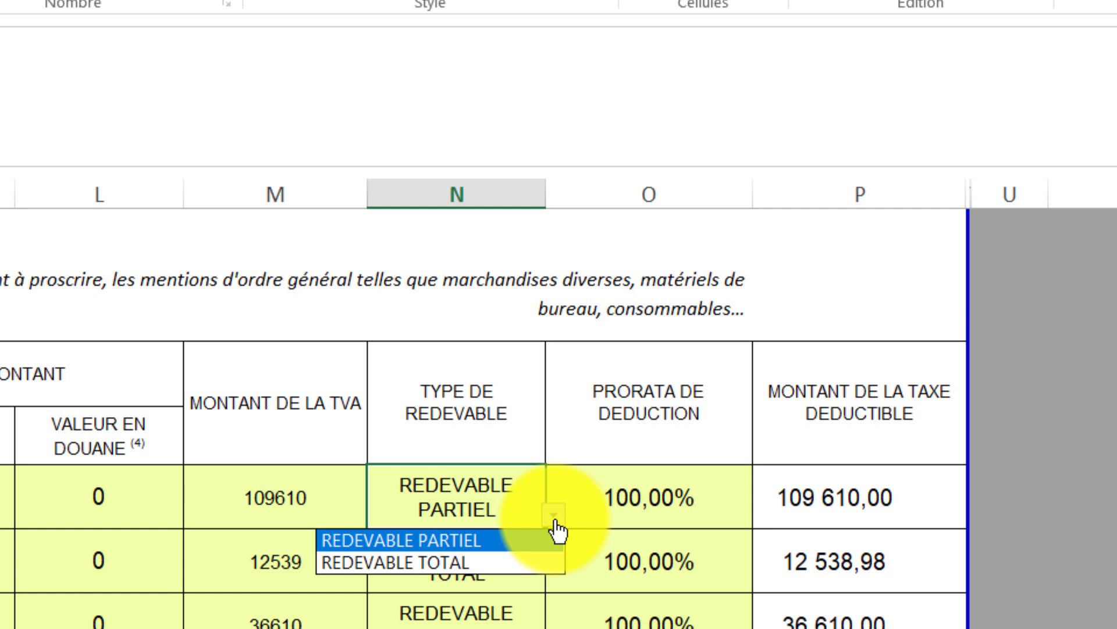
left_click(499, 501)
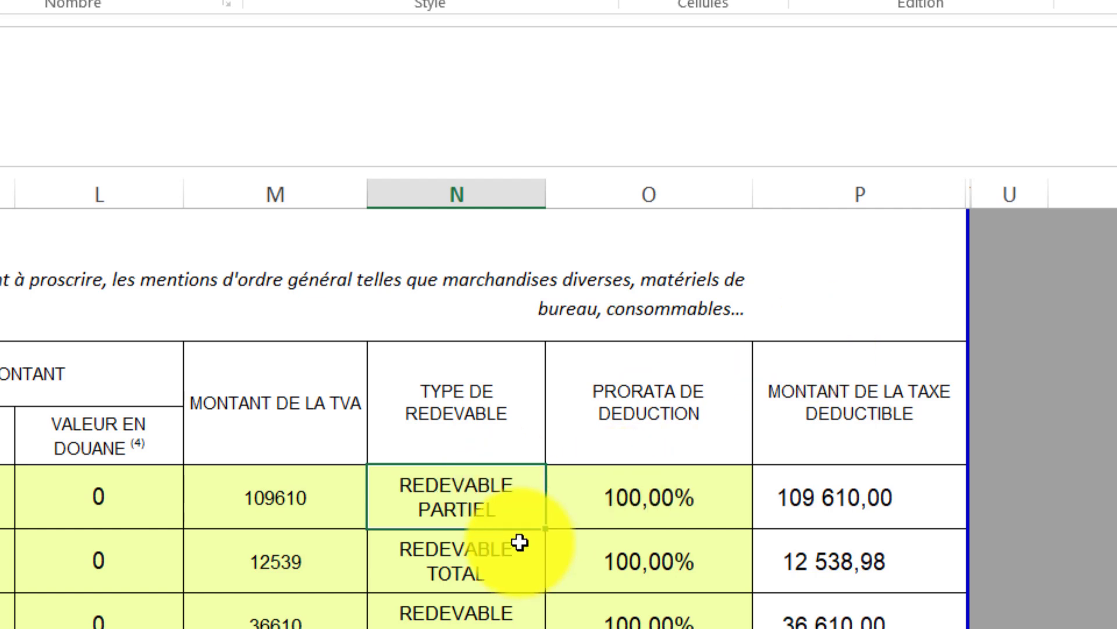
left_click(512, 505)
left_click(560, 522)
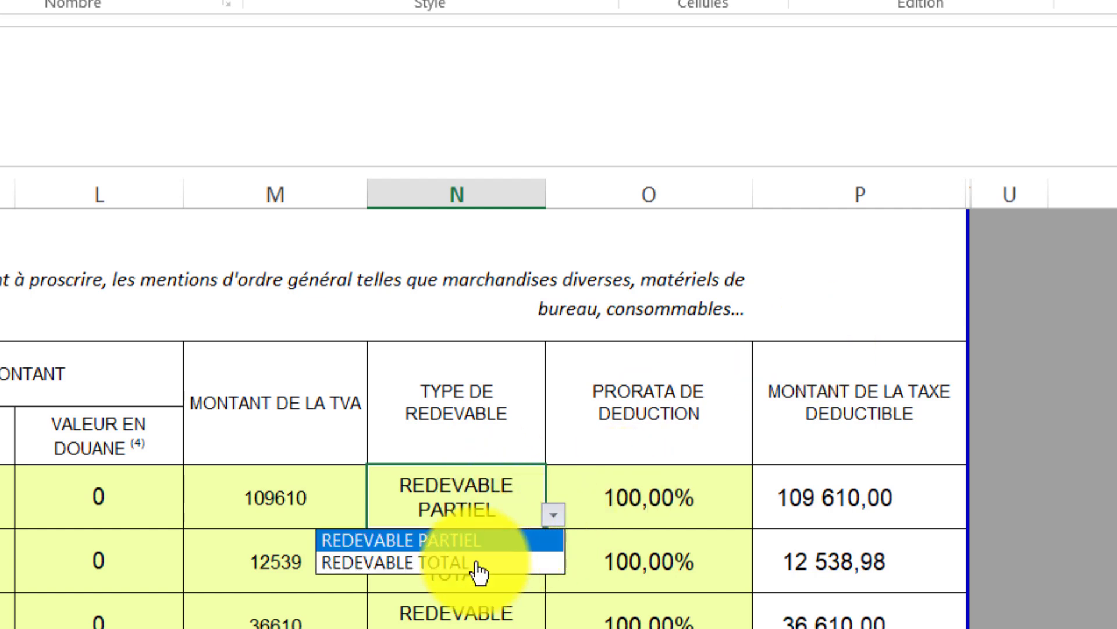
left_click(361, 496)
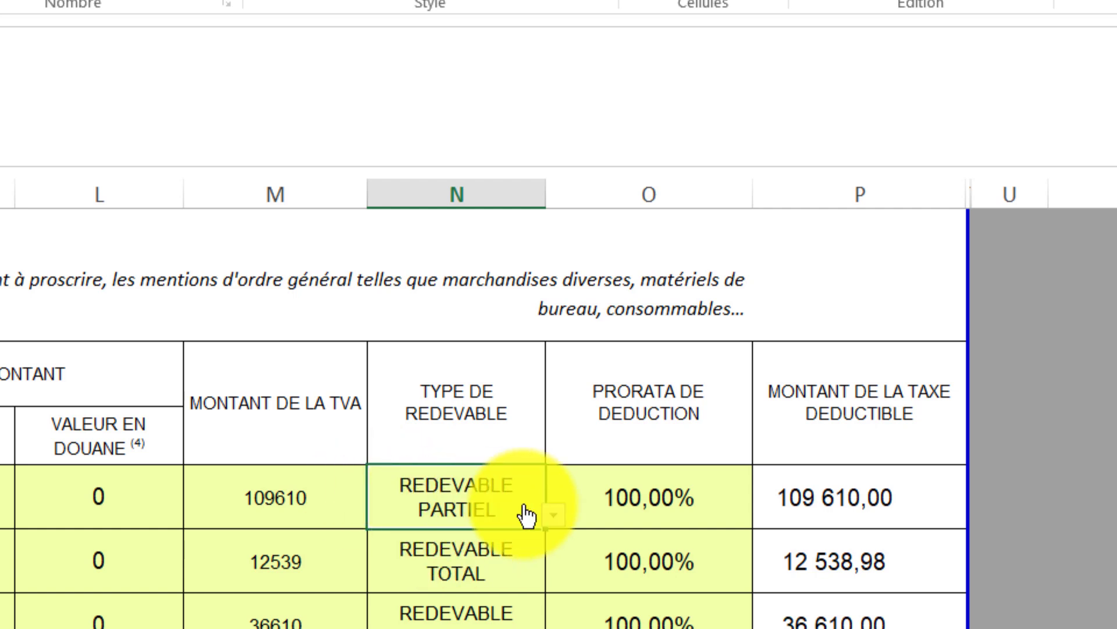
left_click(556, 515)
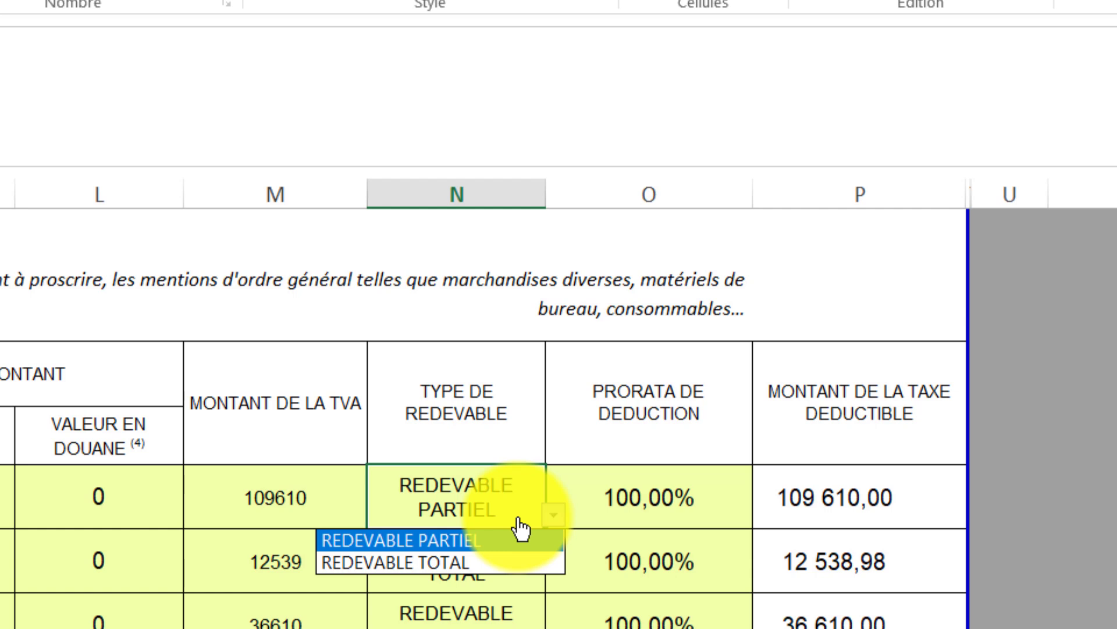
Dismiss N20's taxpayer type list with Esc, keeping REDEVABLE PARTIEL.
key("Escape")
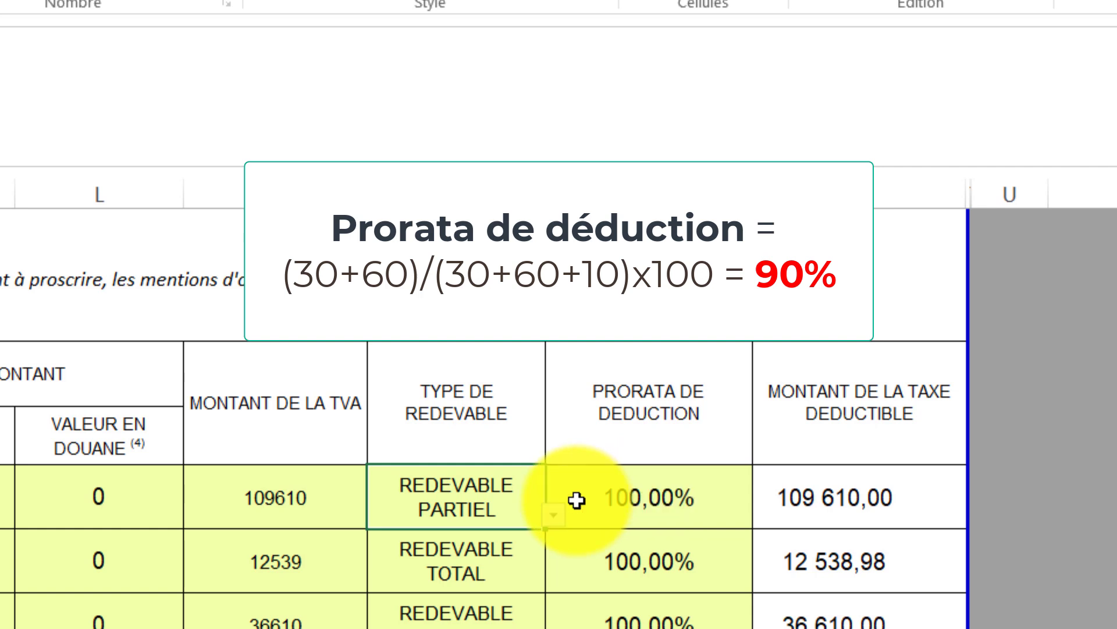
Set N20 to REDEVABLE TOTAL, then review the row's prorata, TVA amount and deductible tax.
left_click(553, 514)
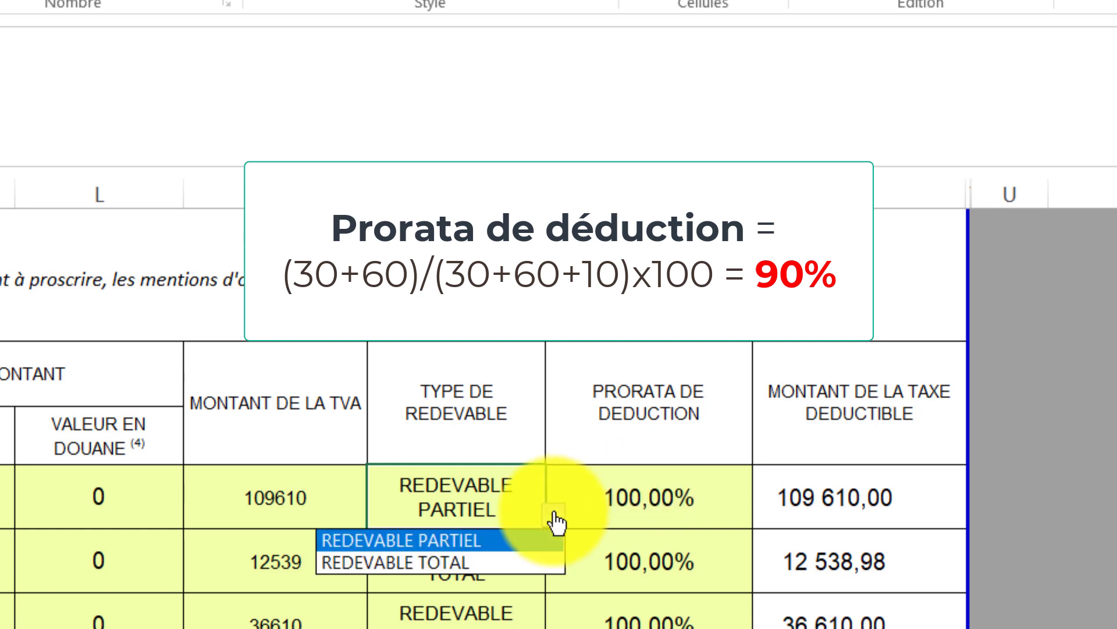
left_click(453, 563)
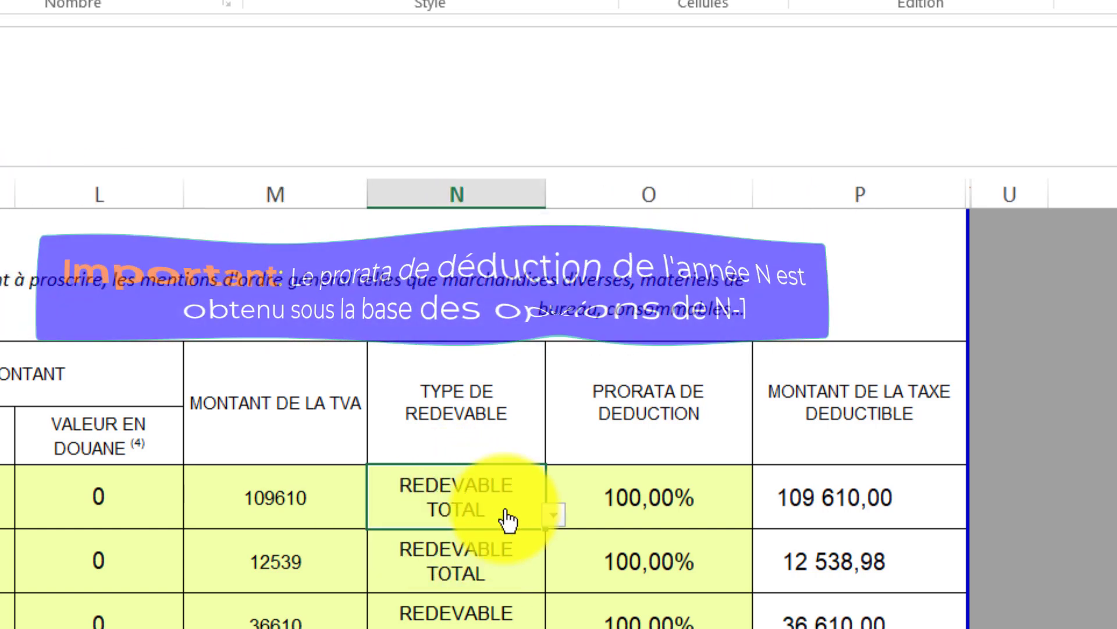
left_click(669, 483)
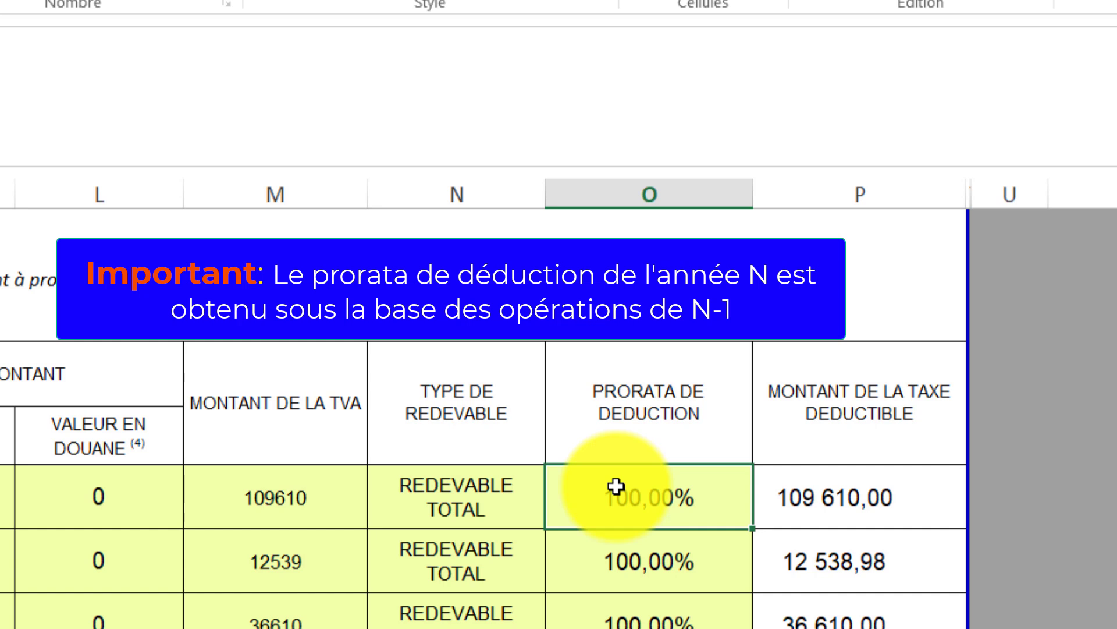
left_click(285, 487)
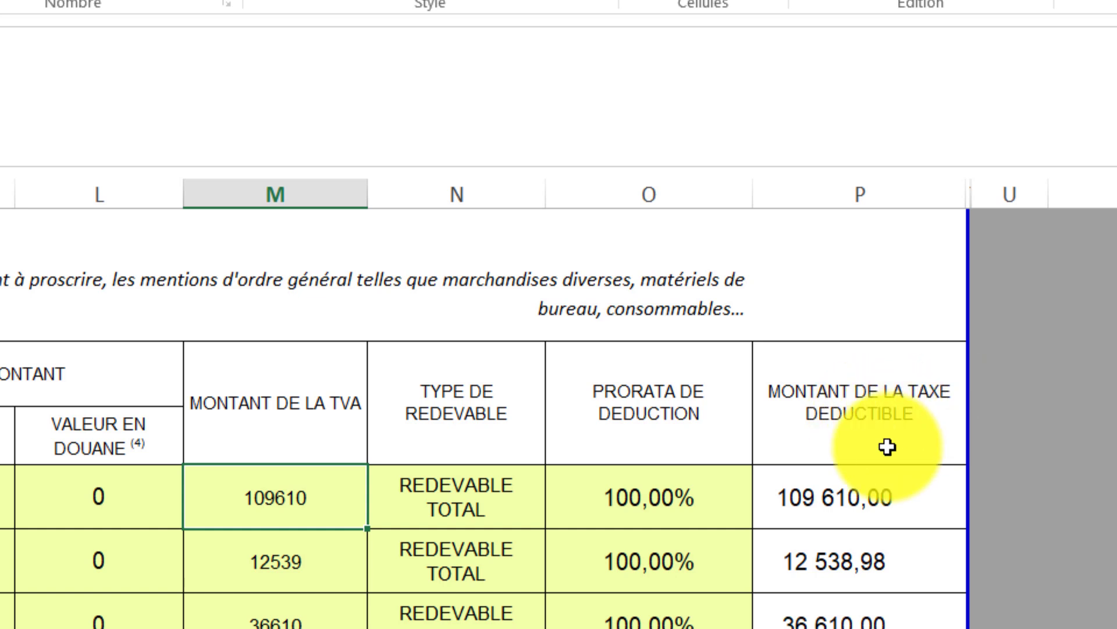
left_click(837, 512)
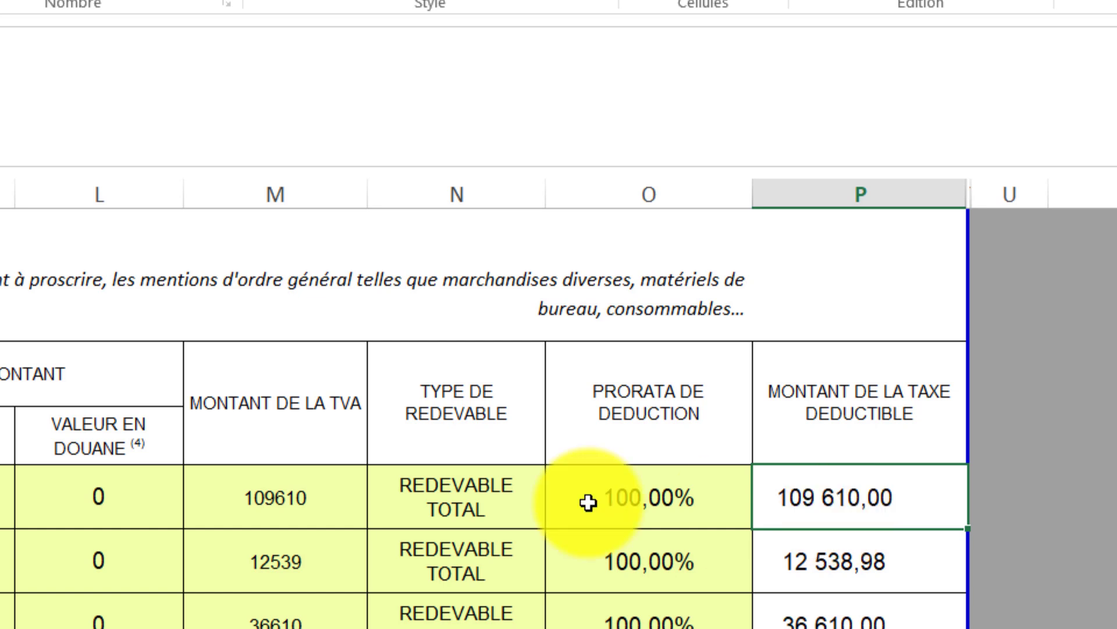
Enter 90 as the first invoice's prorata, then re-enter 100 to restore 109 610,00 deductible.
left_click(607, 491)
double_click(607, 490)
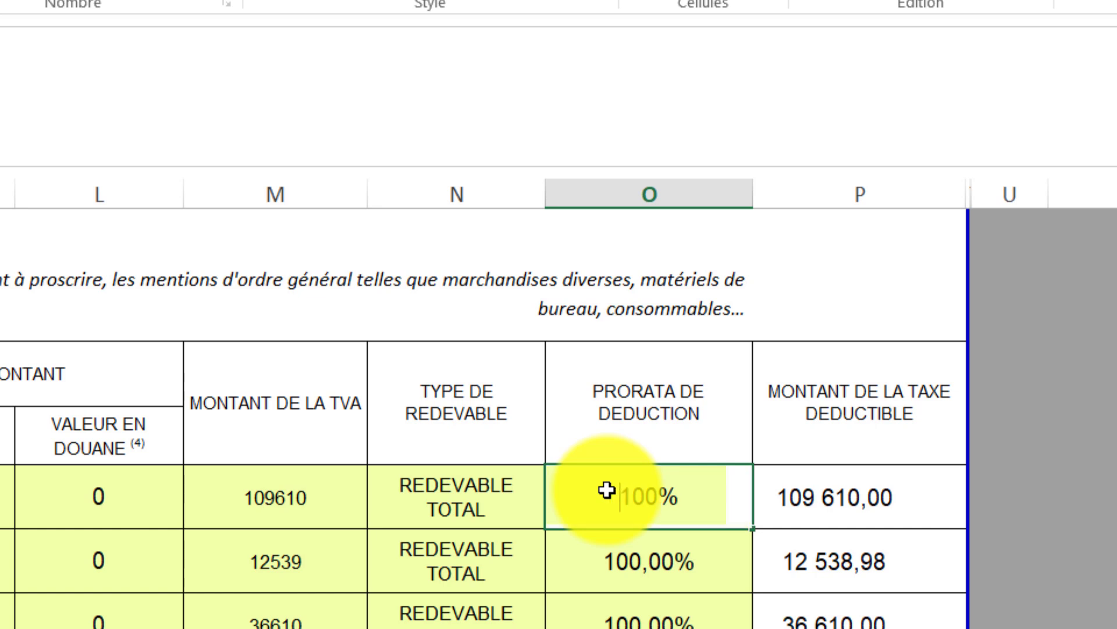
key("Delete")
key("Delete")
key("Delete")
type("90")
left_click(673, 597)
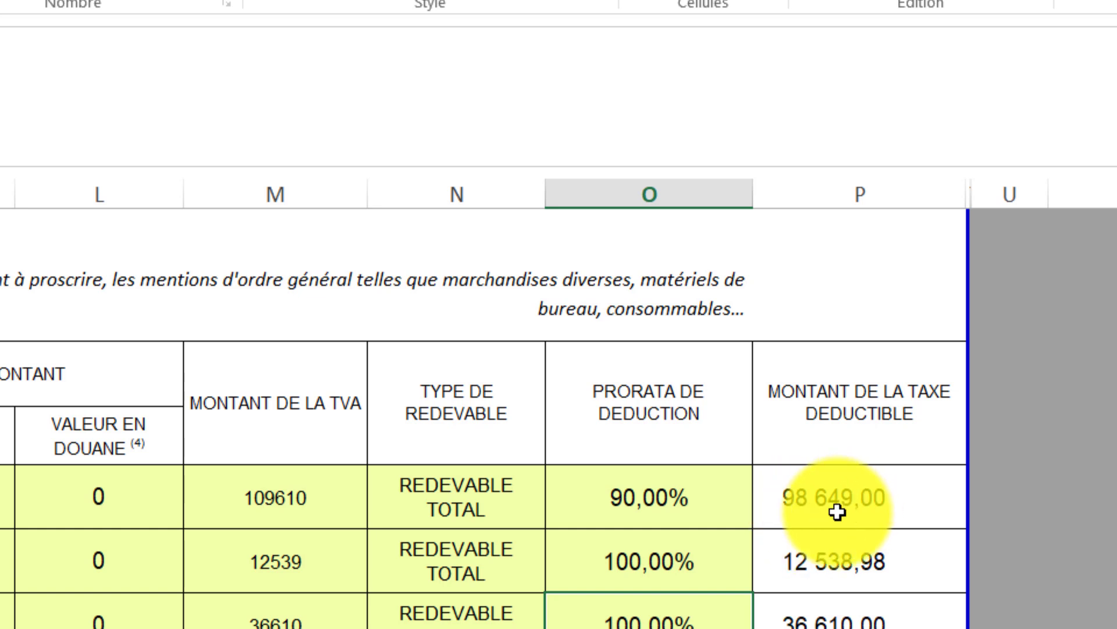
left_click(607, 507)
type("100")
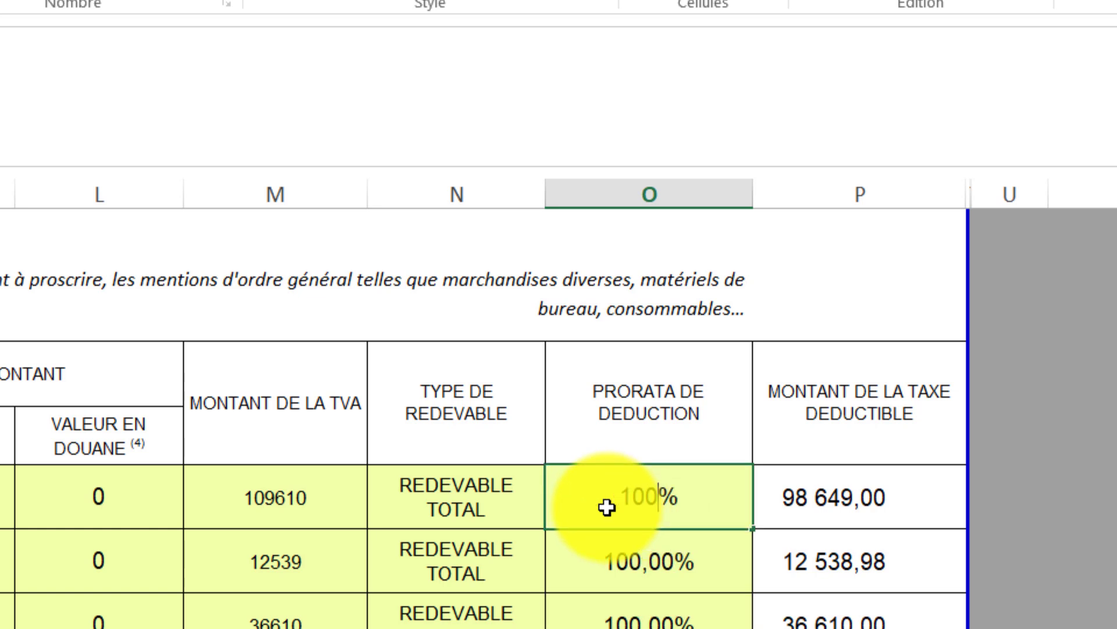
key("Return")
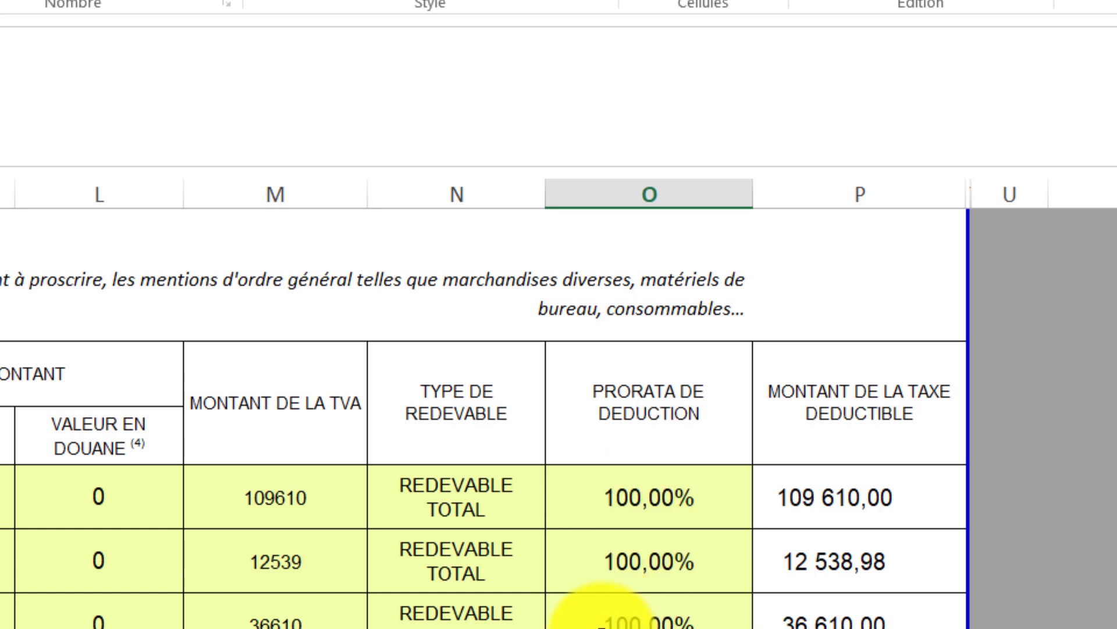
scroll(484, 449, "up", 1)
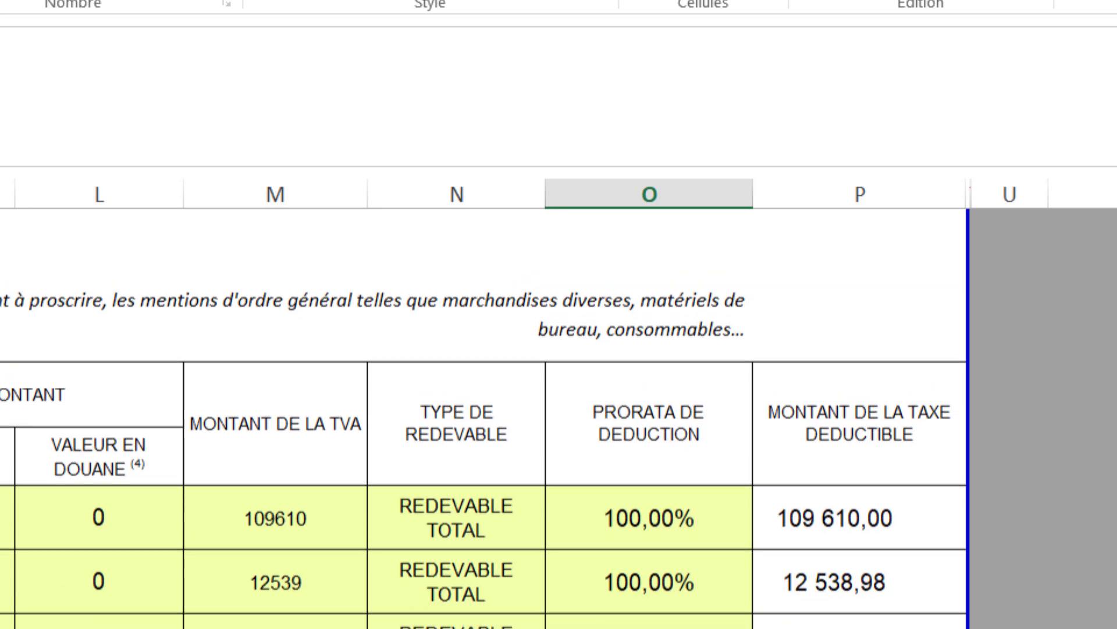
scroll(484, 408, "up", 2)
scroll(484, 418, "down", 8)
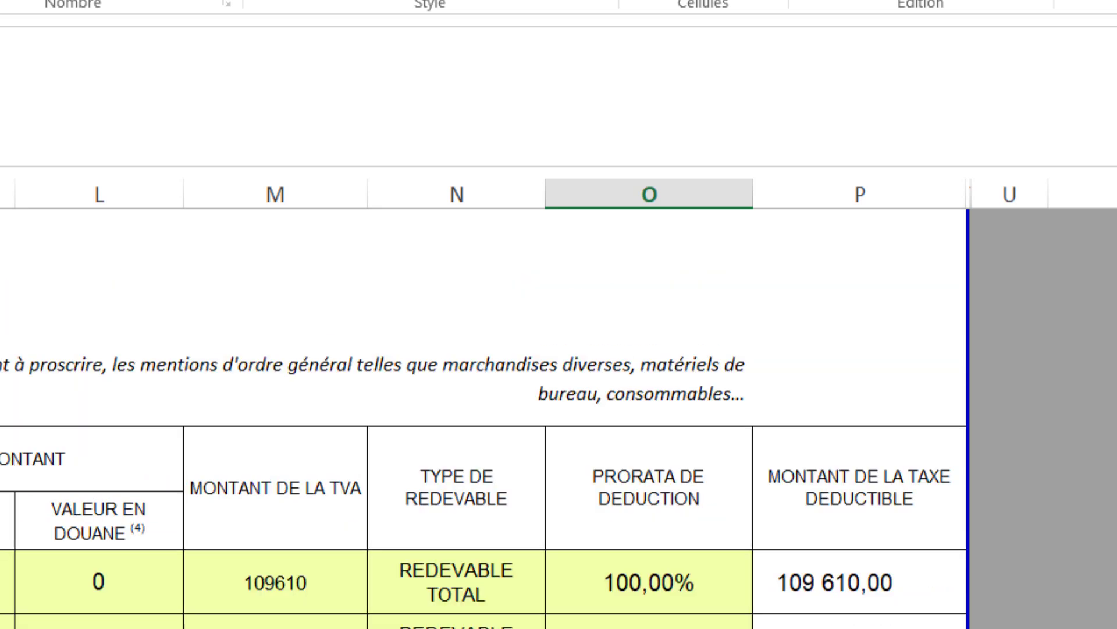
scroll(483, 418, "up", 1)
scroll(483, 418, "down", 2)
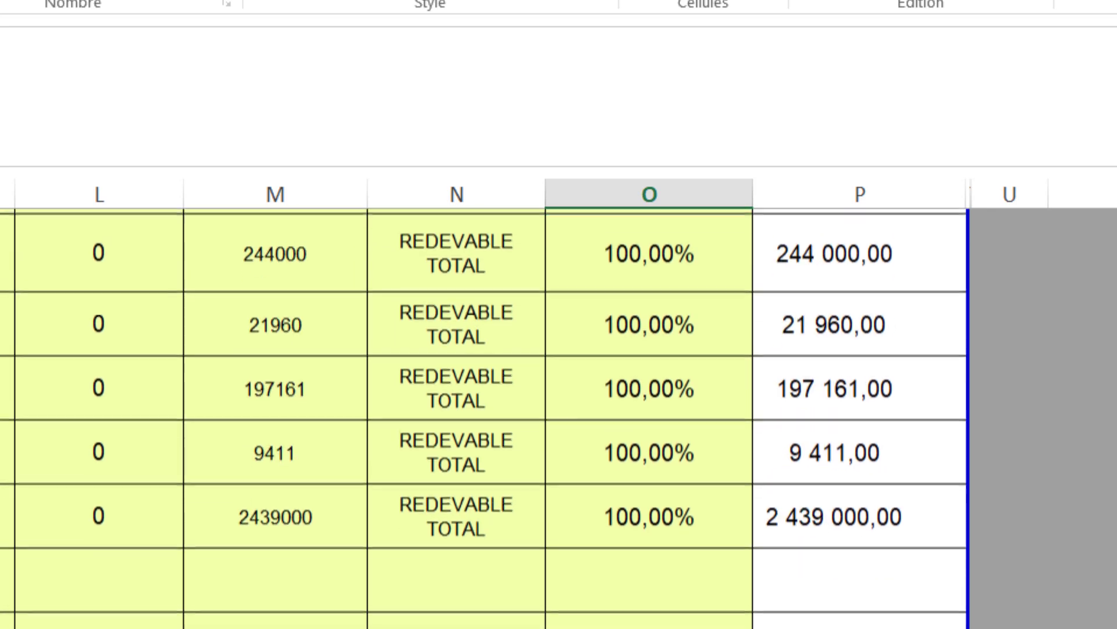
scroll(484, 418, "up", 2)
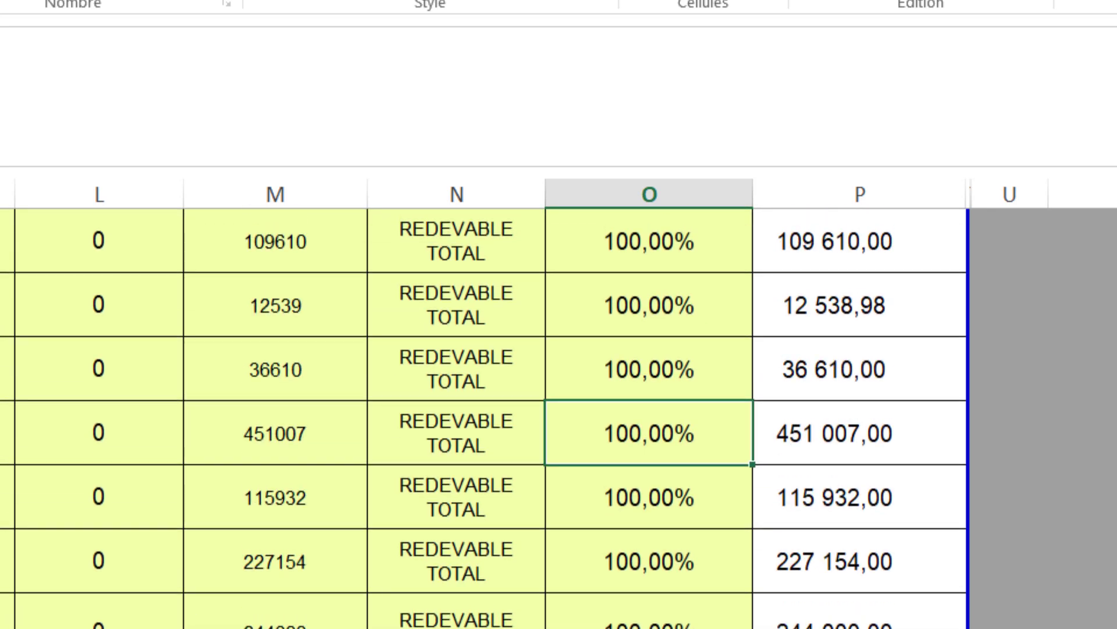
scroll(559, 403, "left", 8)
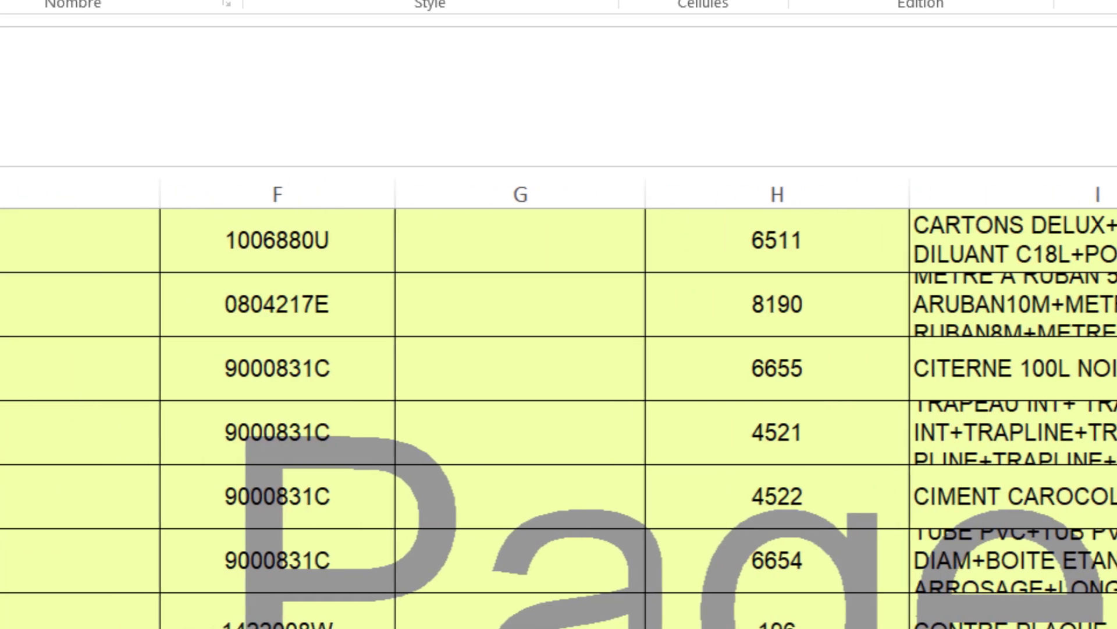
scroll(558, 418, "up", 10)
scroll(559, 418, "down", 3)
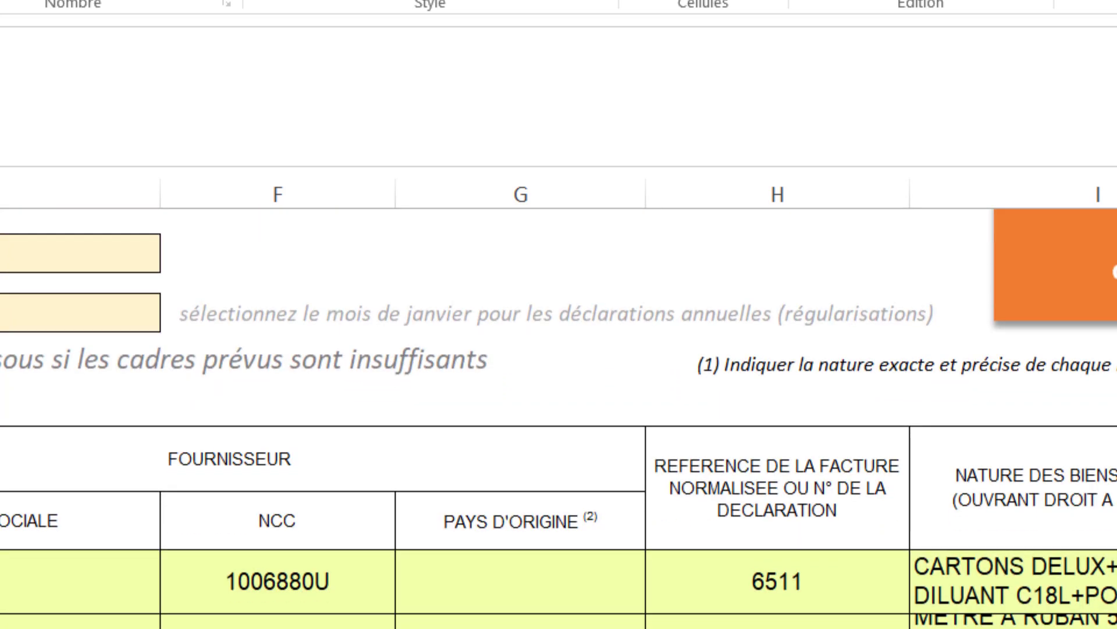
scroll(559, 418, "down", 10)
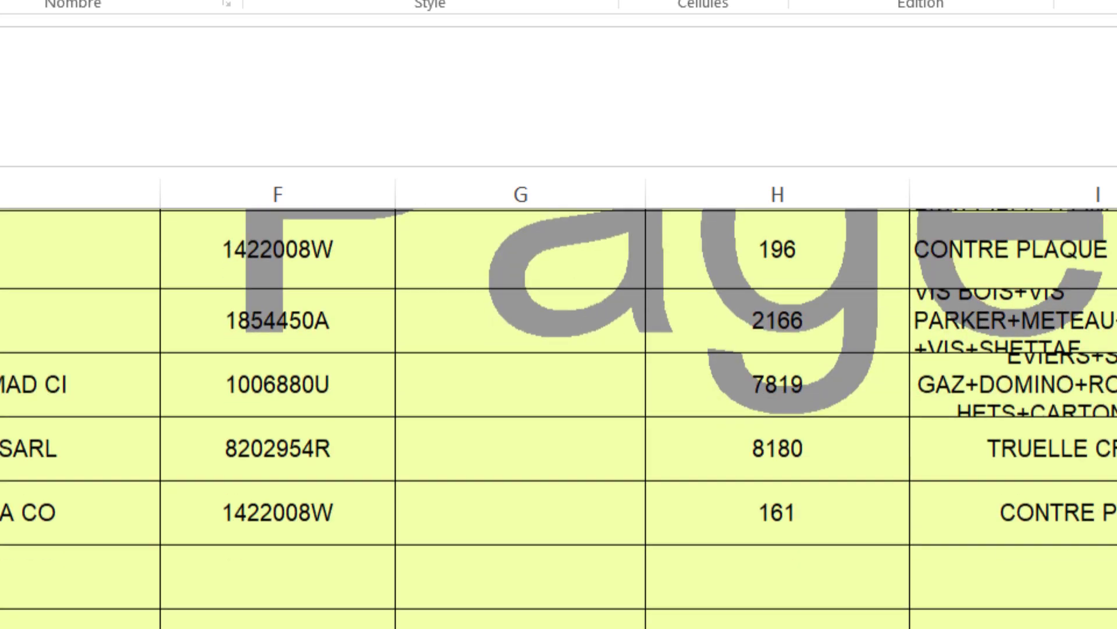
scroll(169, 536, "up", 5)
scroll(295, 579, "down", 5)
scroll(294, 578, "up", 5)
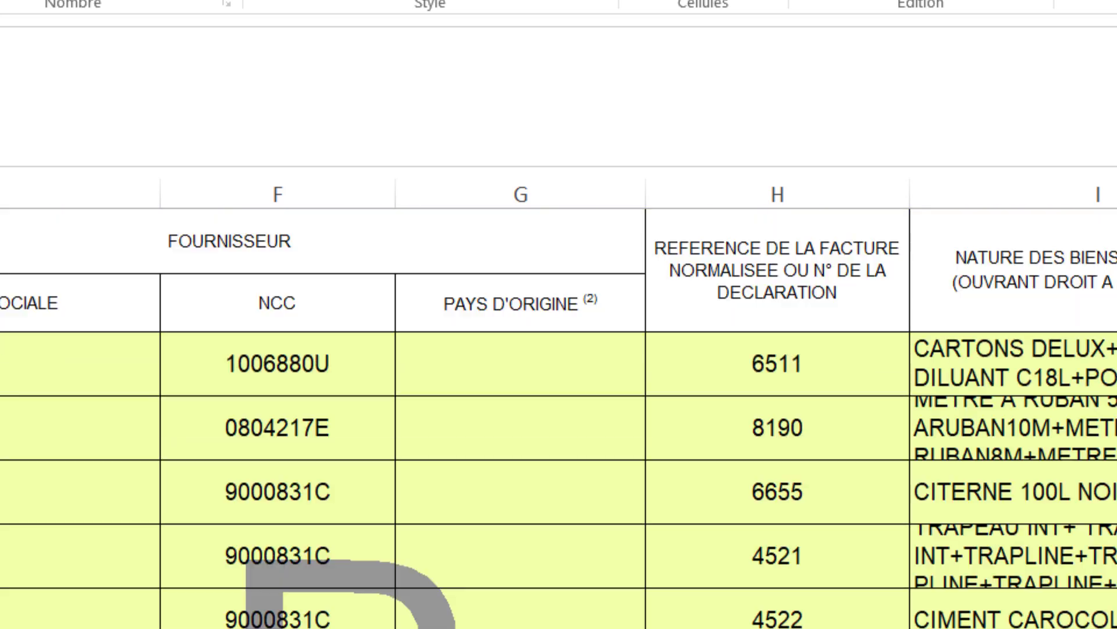
scroll(6, 506, "up", 6)
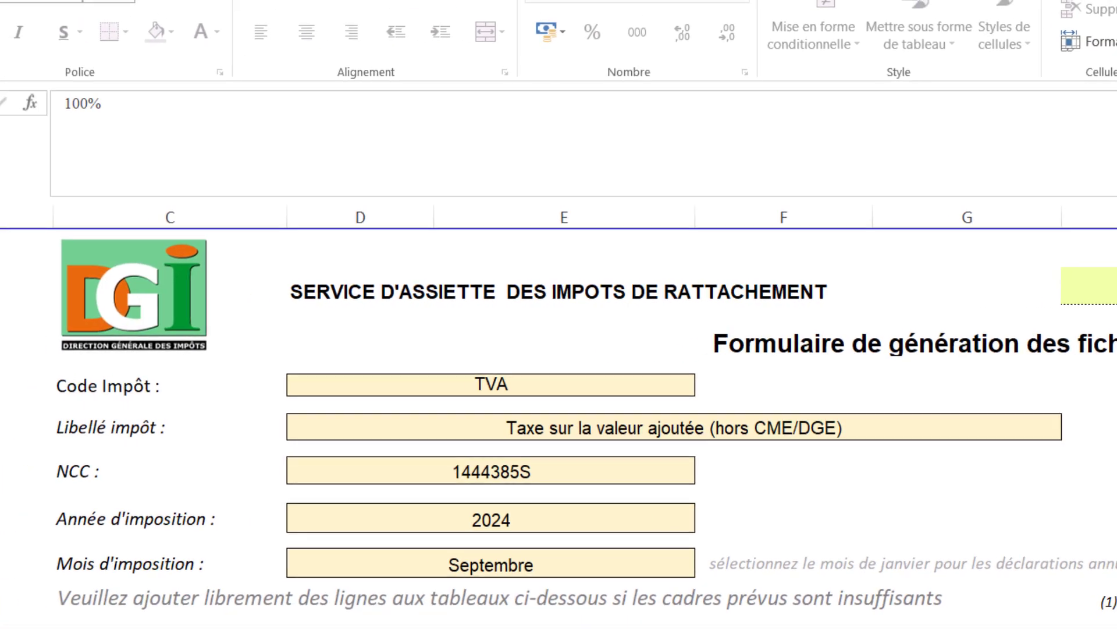
scroll(759, 582, "right", 5)
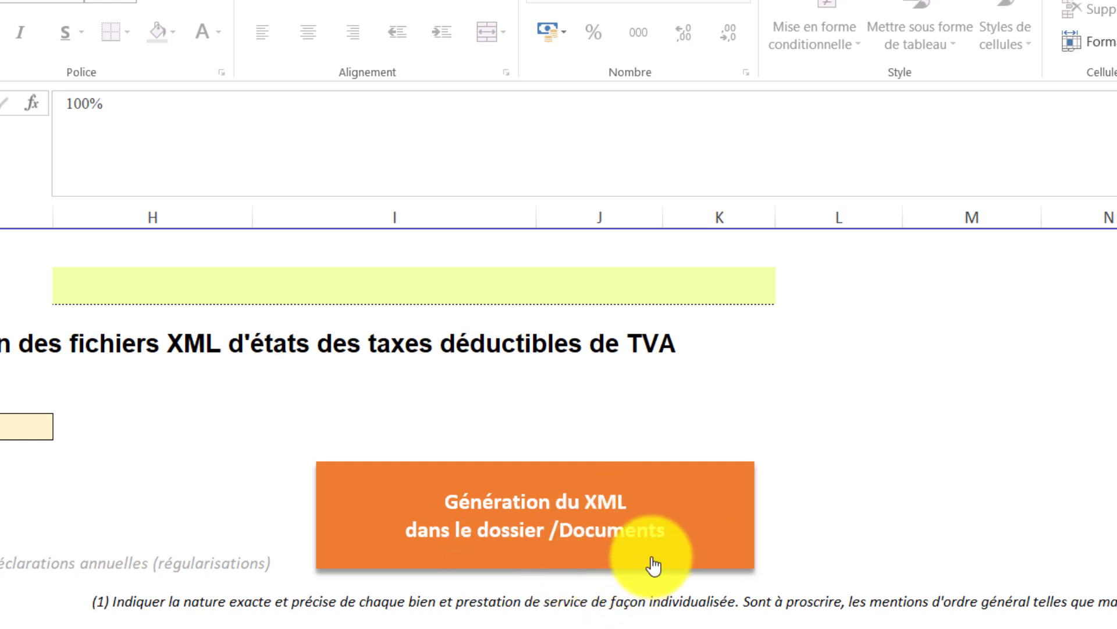
scroll(586, 494, "down", 1)
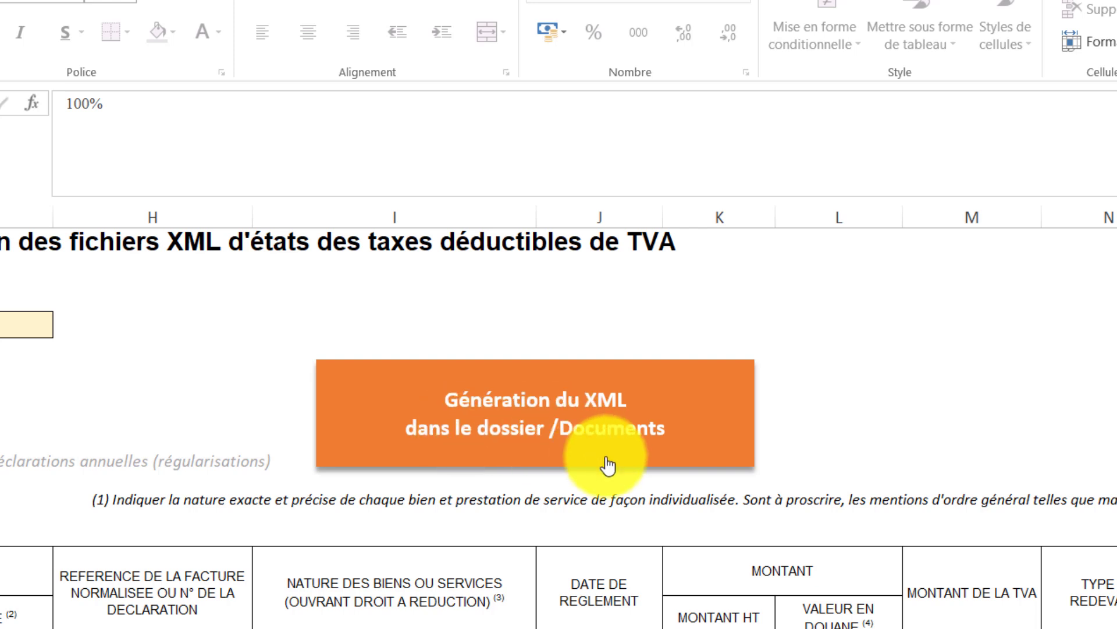
Run the XML generation macro into /Documents and acknowledge the file-generated confirmation.
left_click(584, 409)
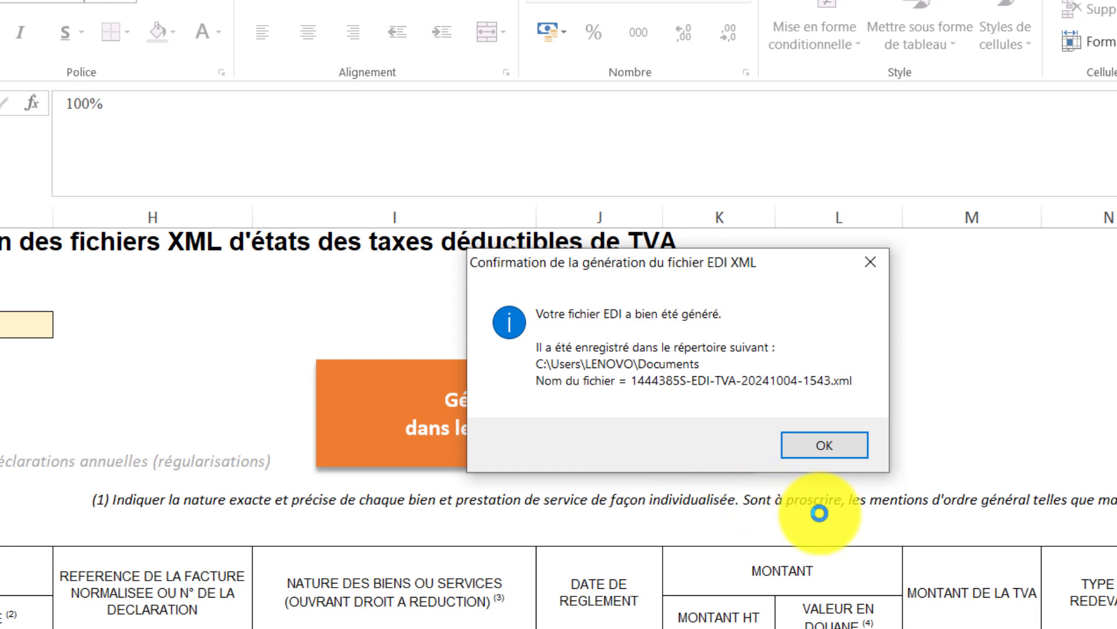
left_click(812, 446)
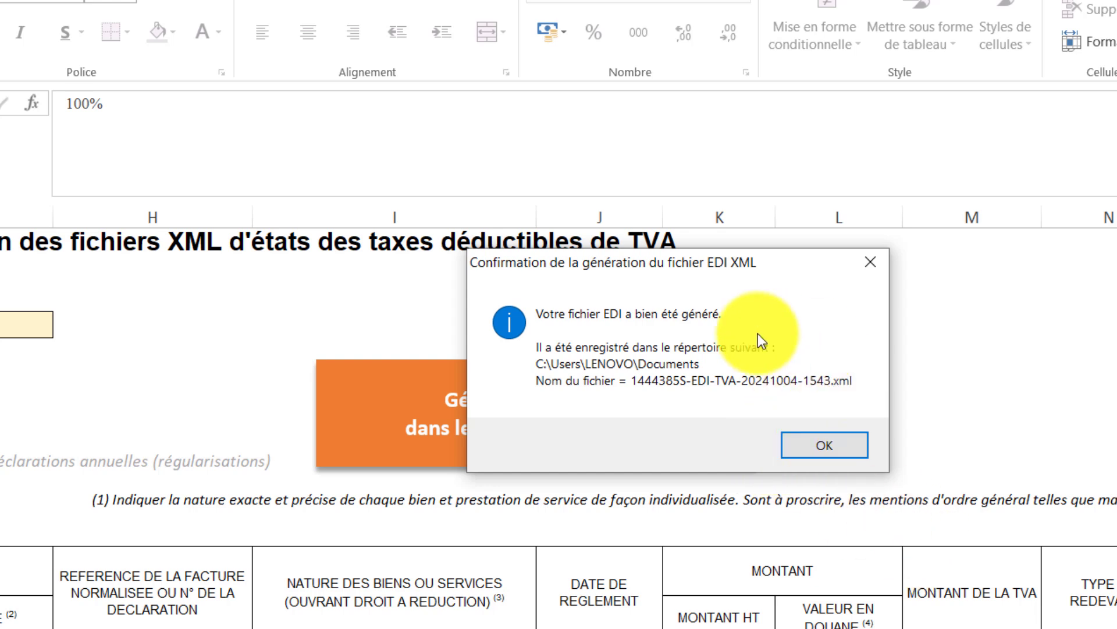
left_click(848, 449)
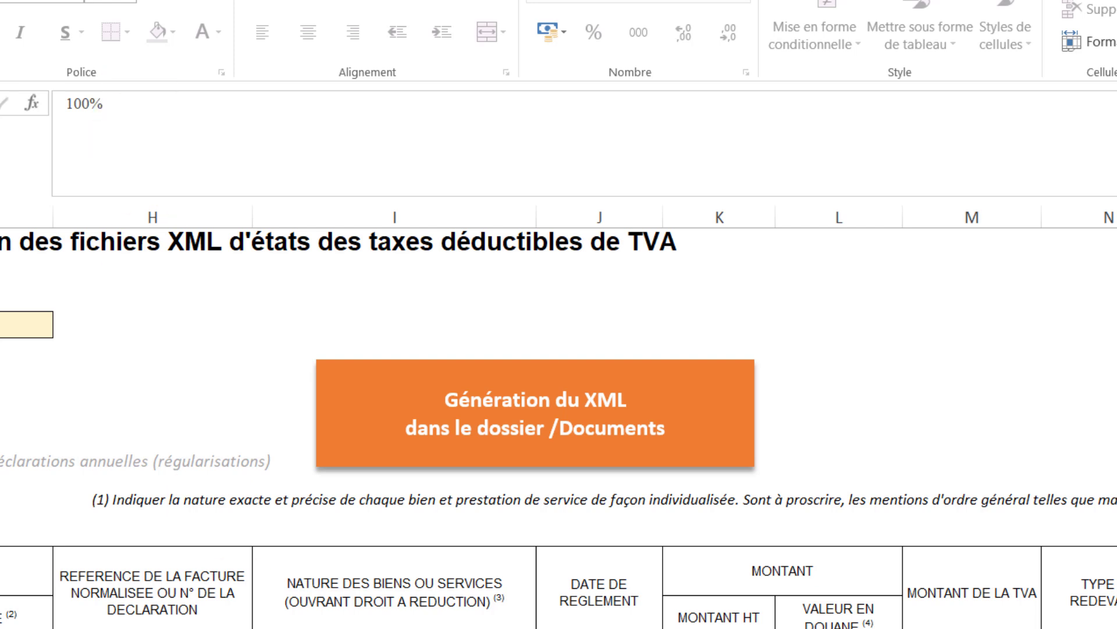
left_click(719, 627)
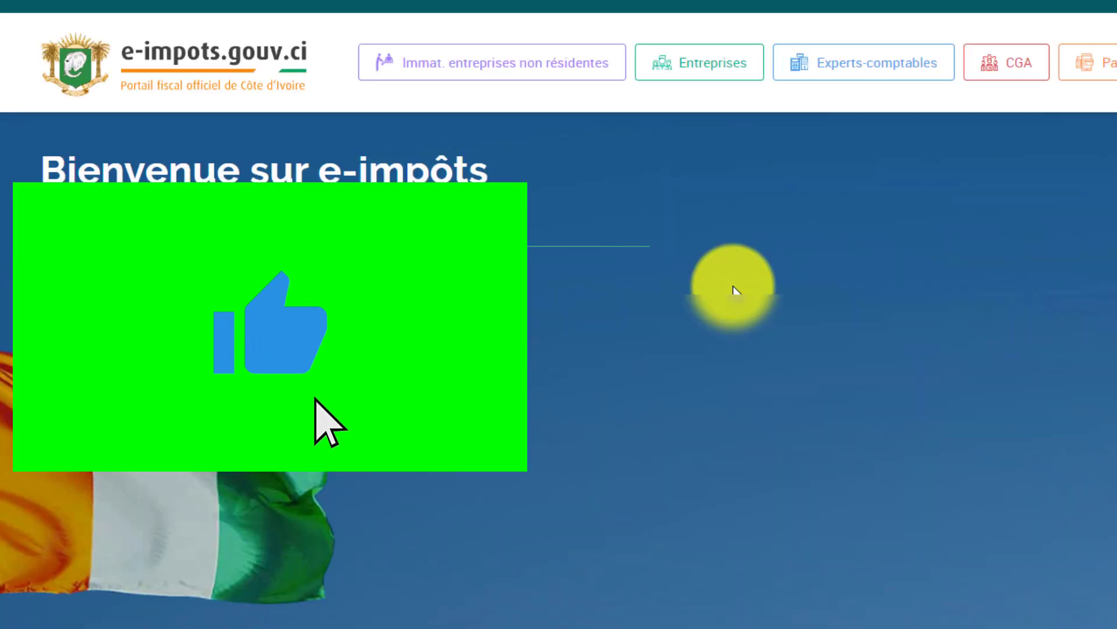
Log in with the saved company e-mail and phone, entering the password on the keypad.
left_click(1025, 398)
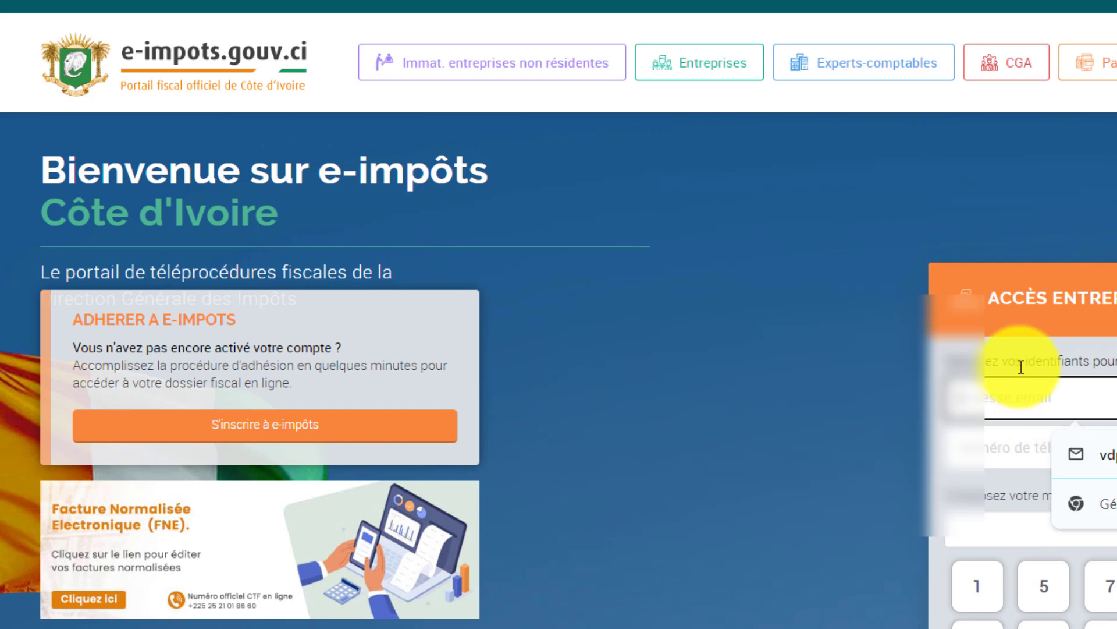
left_click(1094, 455)
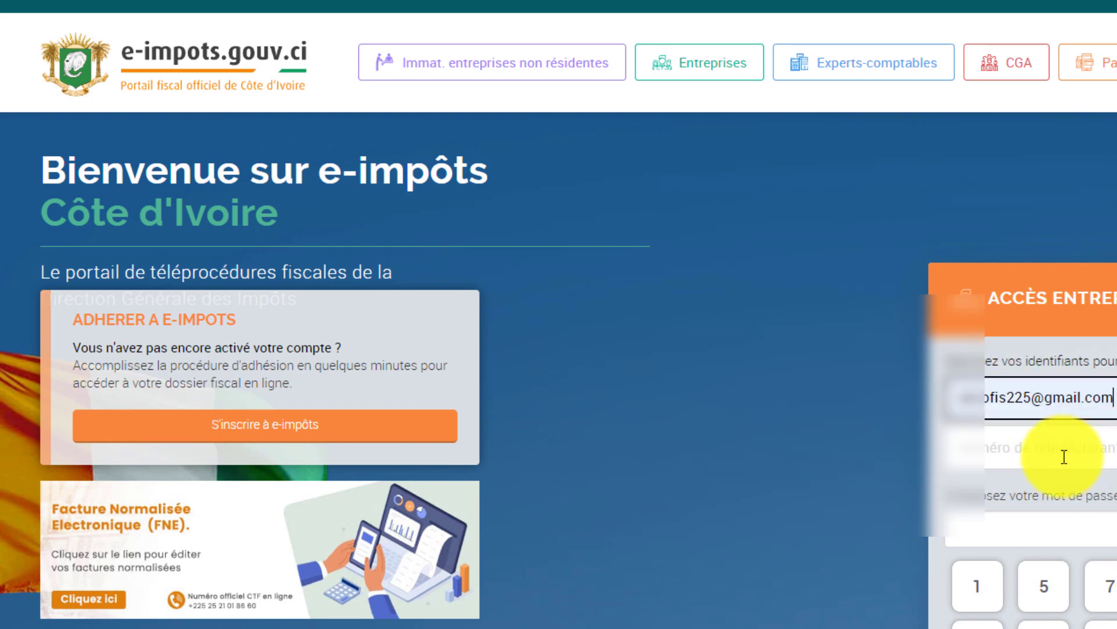
left_click(1063, 454)
left_click(1048, 517)
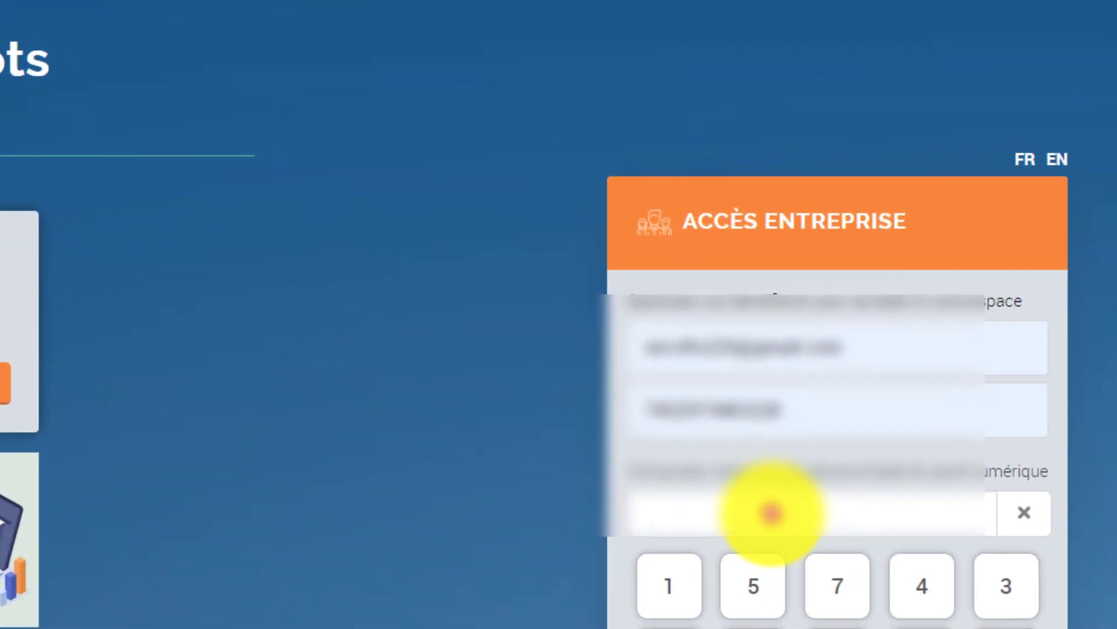
left_click(592, 615)
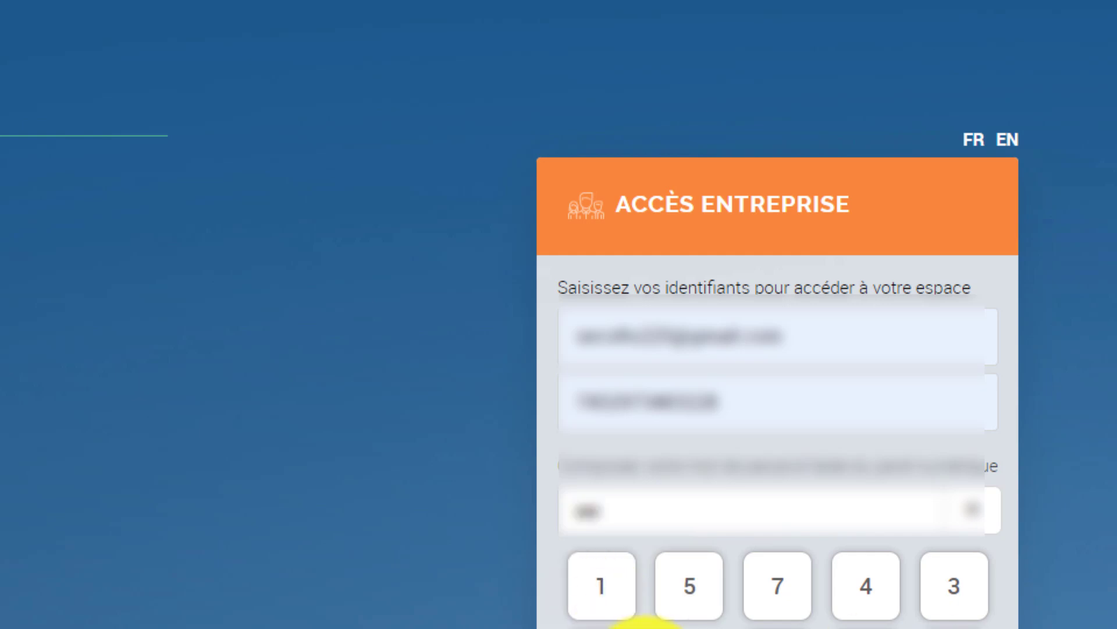
left_click(753, 610)
left_click(896, 606)
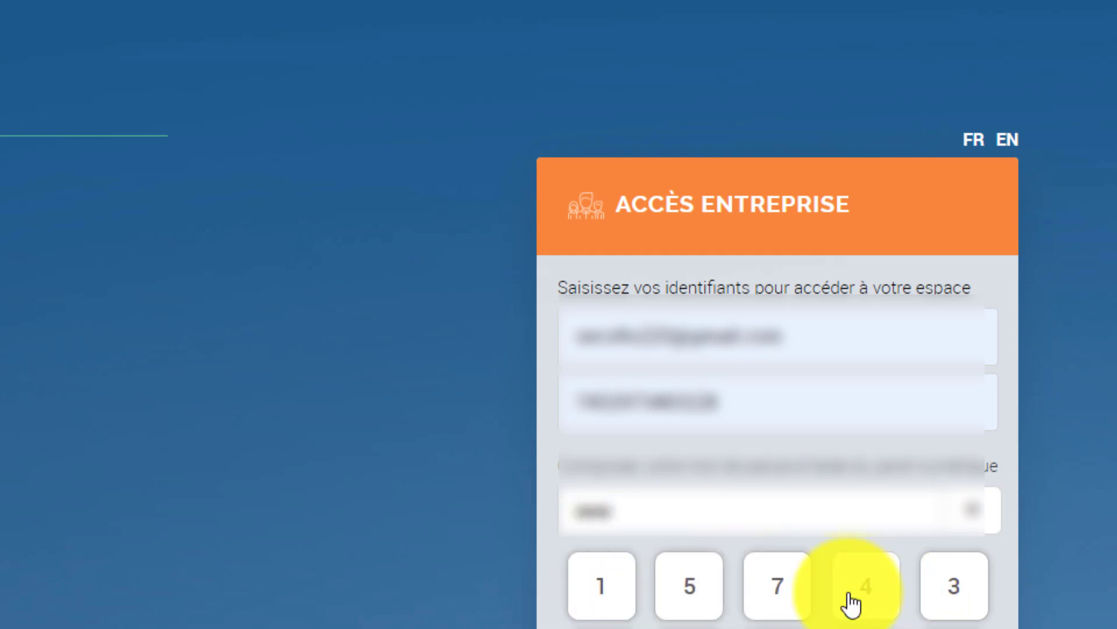
left_click(621, 598)
left_click(604, 591)
left_click(943, 594)
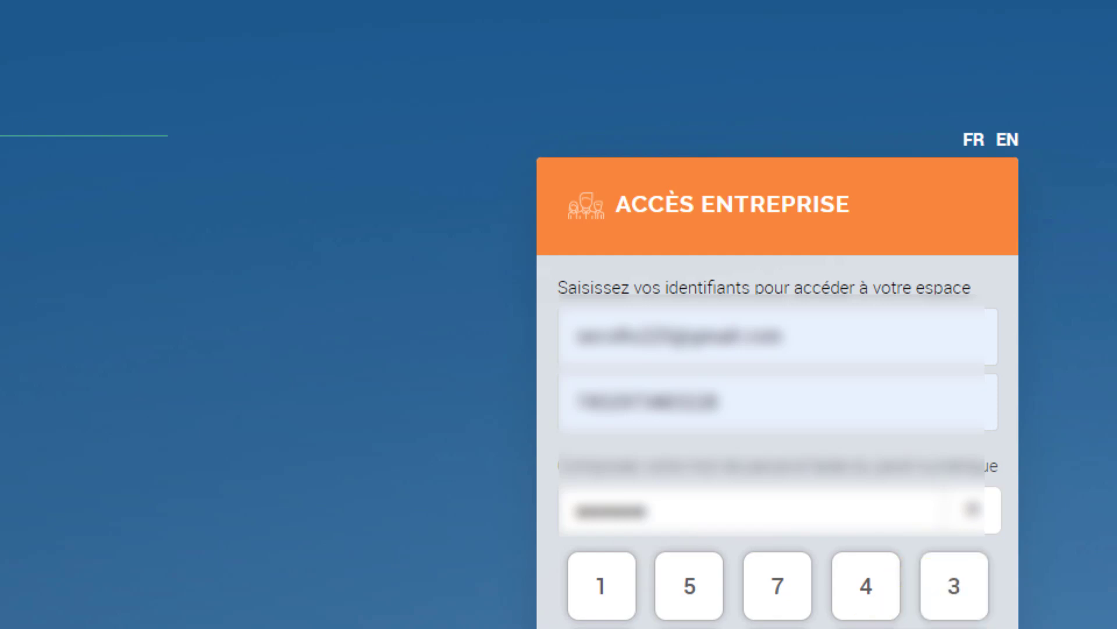
left_click(609, 562)
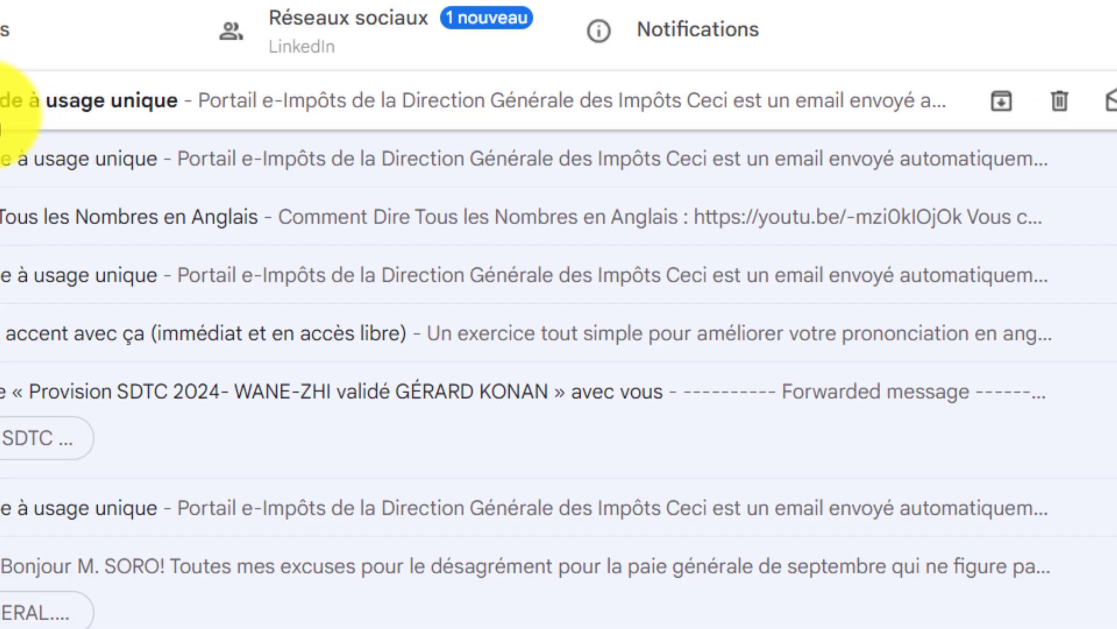
Copy the one-time login code from the e-Impôts e-mail.
left_click(2, 101)
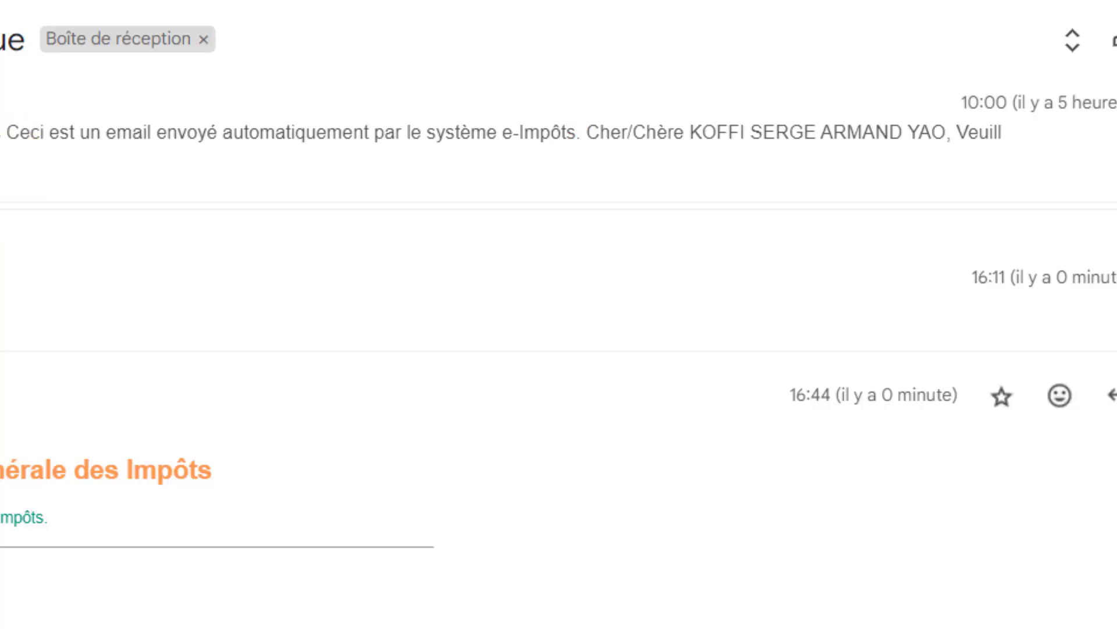
scroll(559, 314, "down", 5)
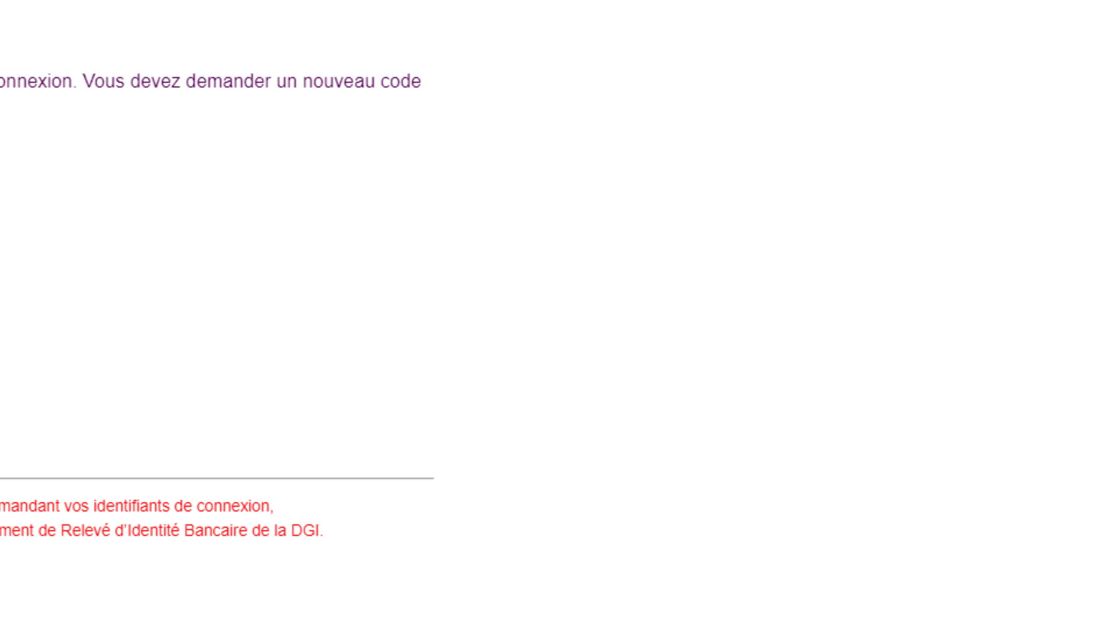
right_click(2, 29)
left_click(3, 61)
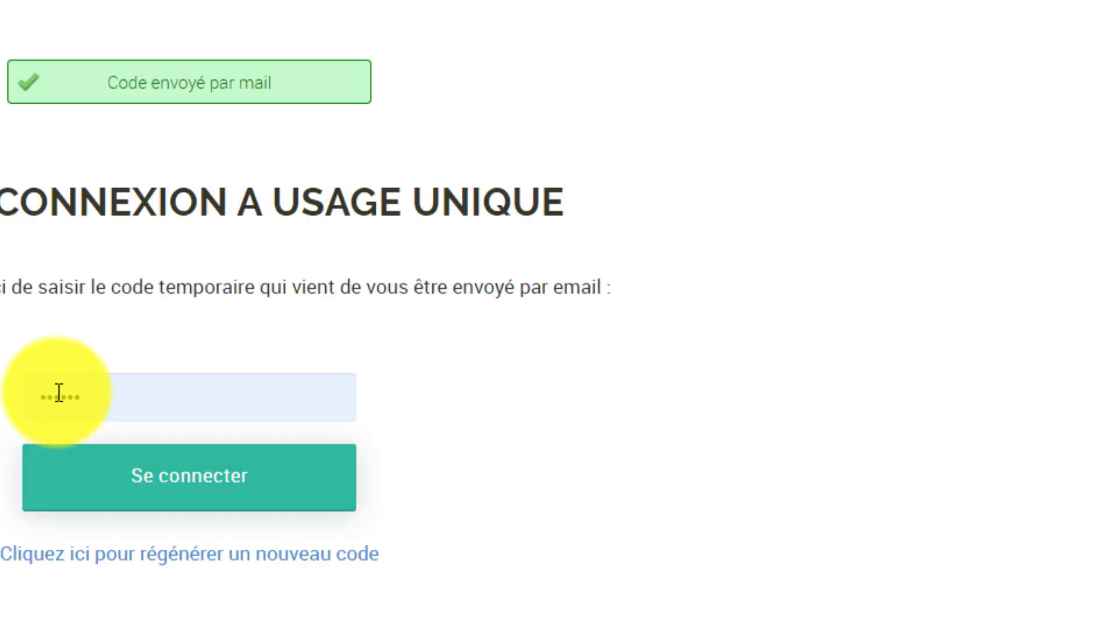
Paste the one-time code, sign in, and decline Chrome's offer to save the password.
double_click(58, 398)
right_click(64, 402)
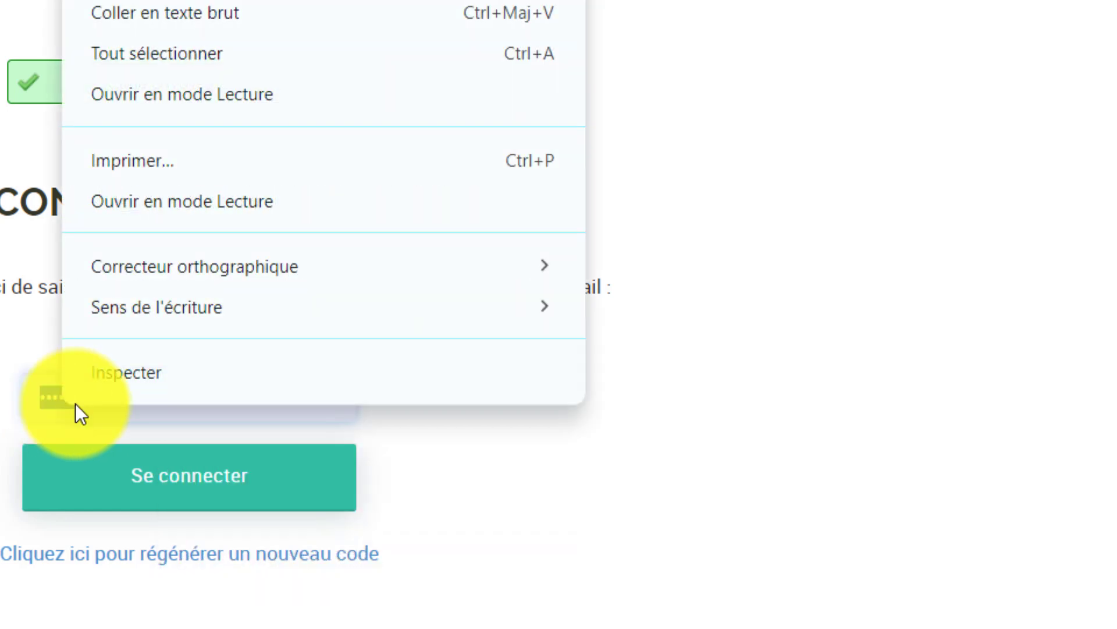
left_click(100, 6)
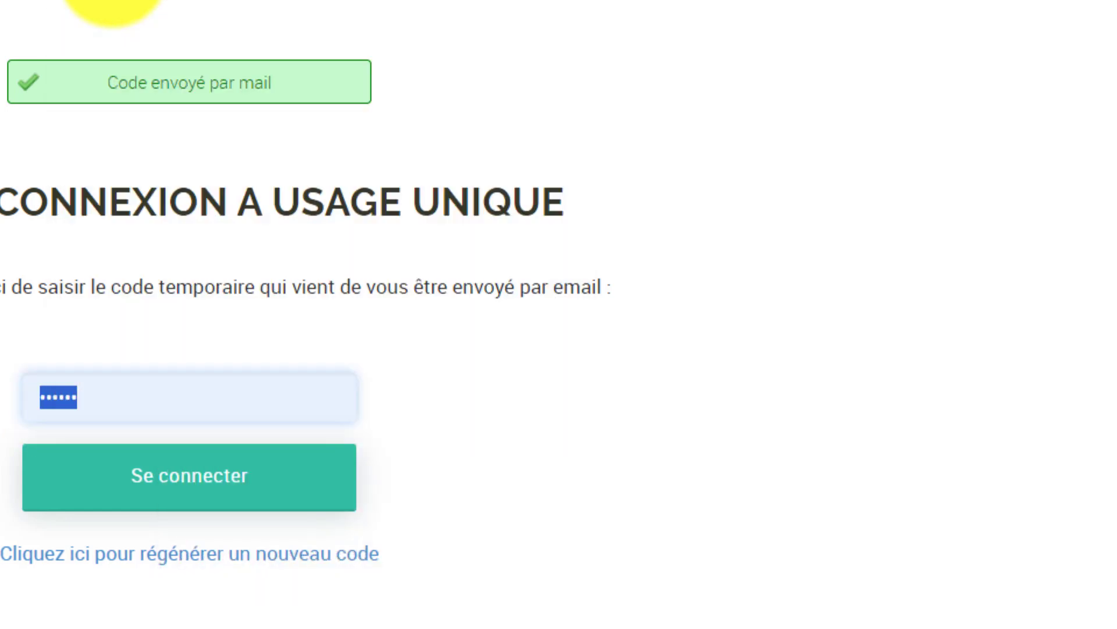
left_click(107, 487)
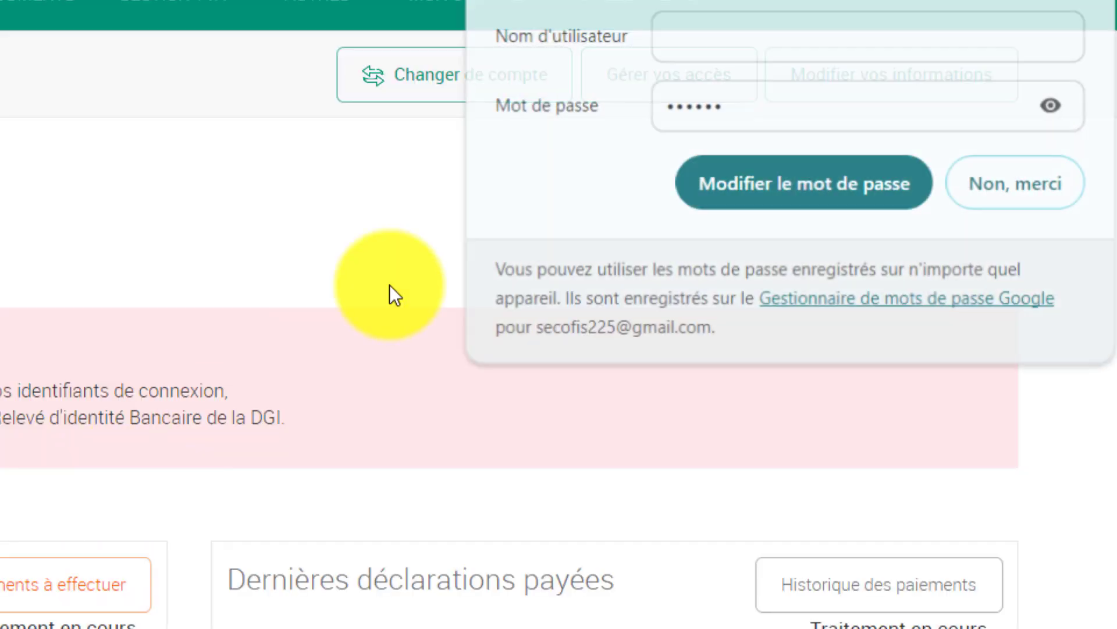
left_click(992, 195)
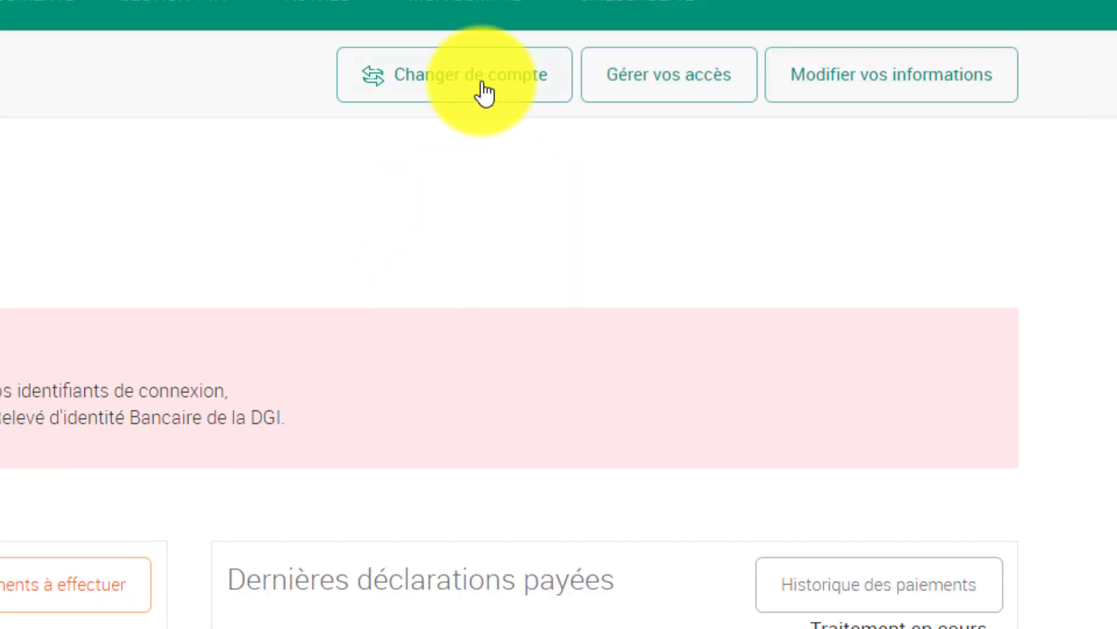
Pick the company account in Changer de compte and validate the switch.
left_click(482, 90)
left_click(272, 227)
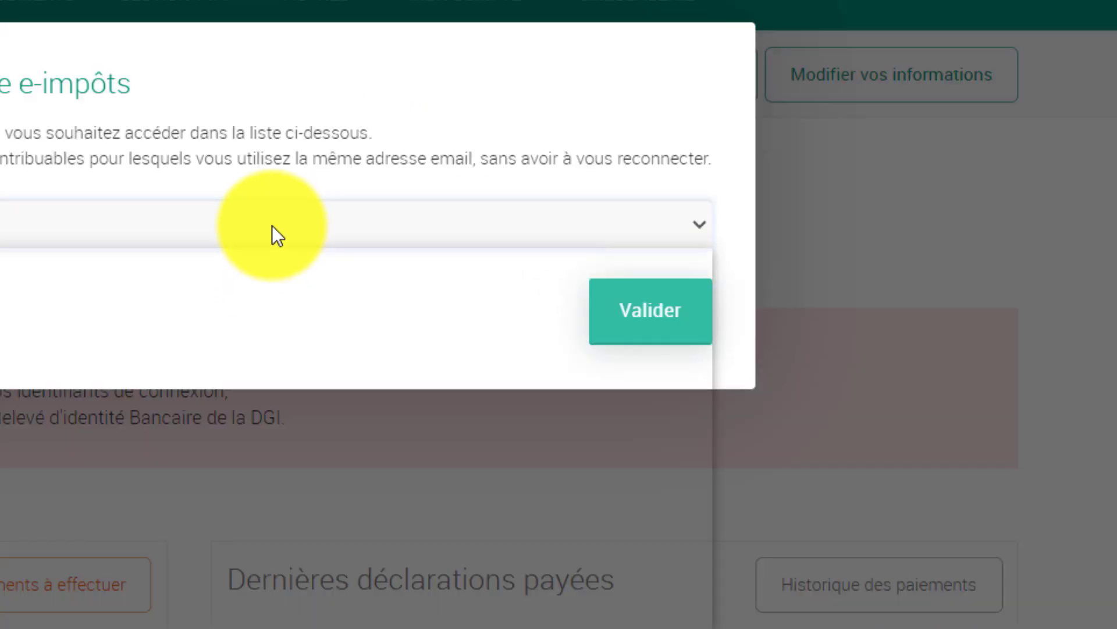
scroll(233, 440, "down", 5)
scroll(134, 349, "up", 5)
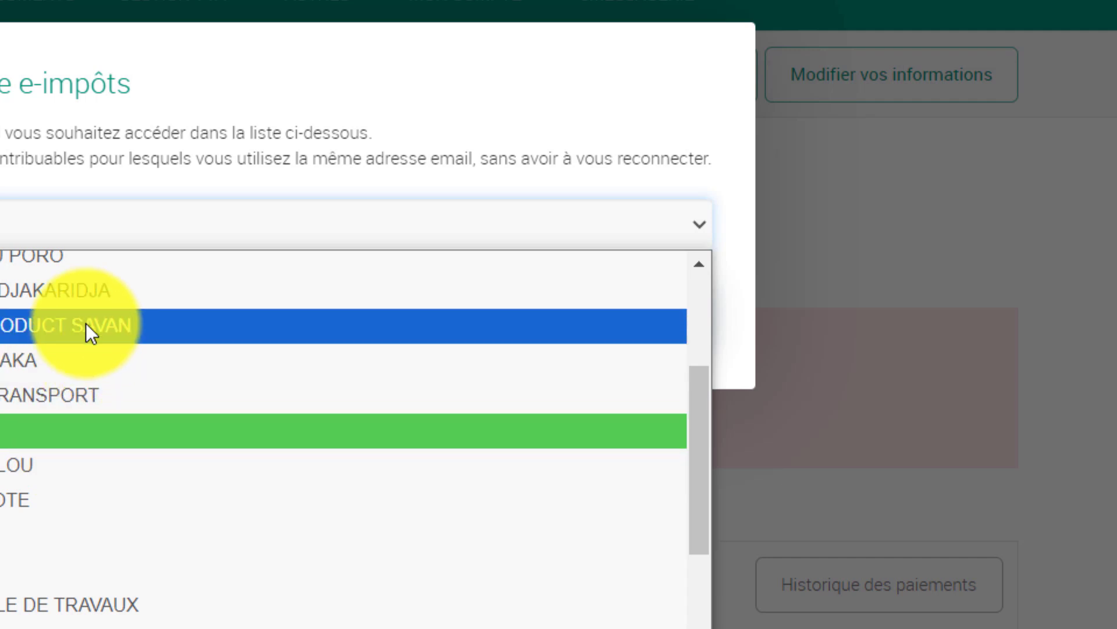
left_click(71, 288)
left_click(640, 321)
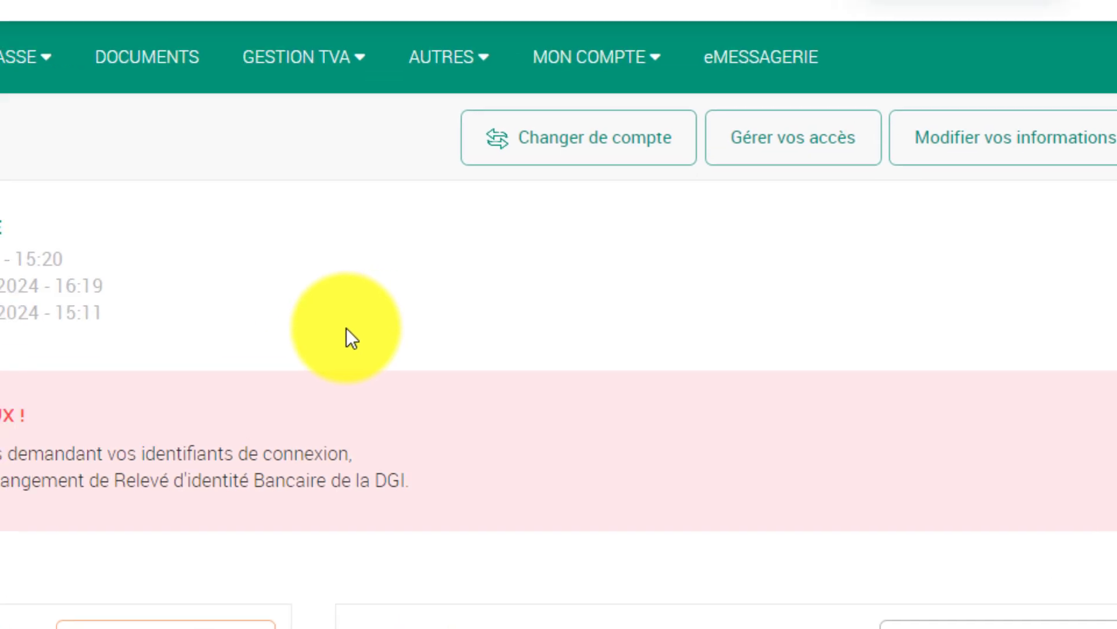
scroll(751, 532, "up", 1)
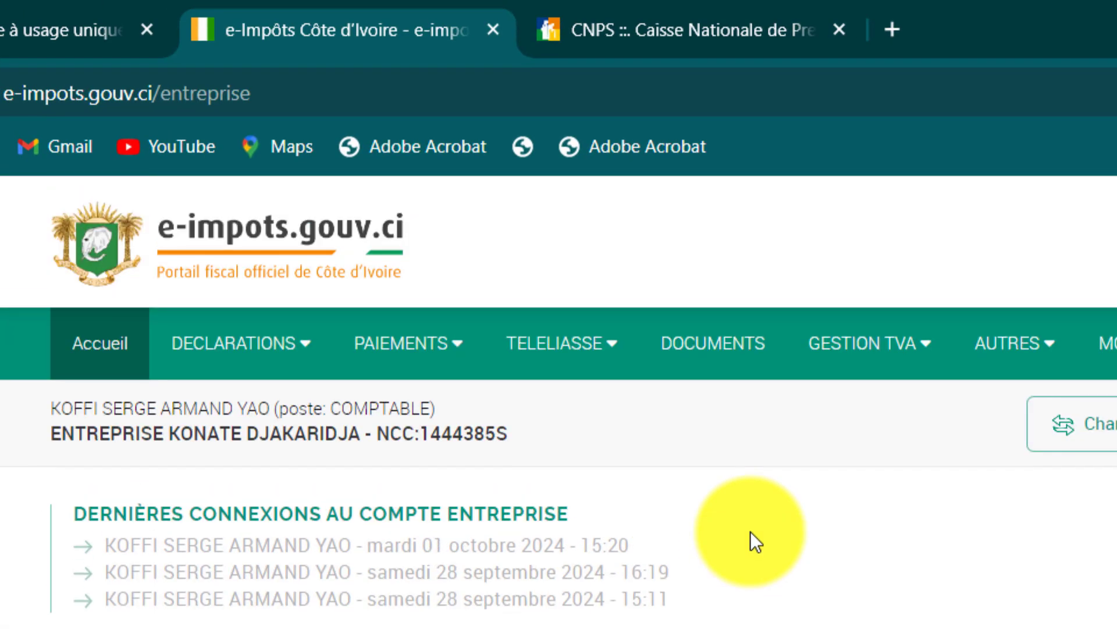
Open Déclarations à effectuer and show the Taxes indirectes et assimilées list with September 2024 TVA.
mouse_move(262, 332)
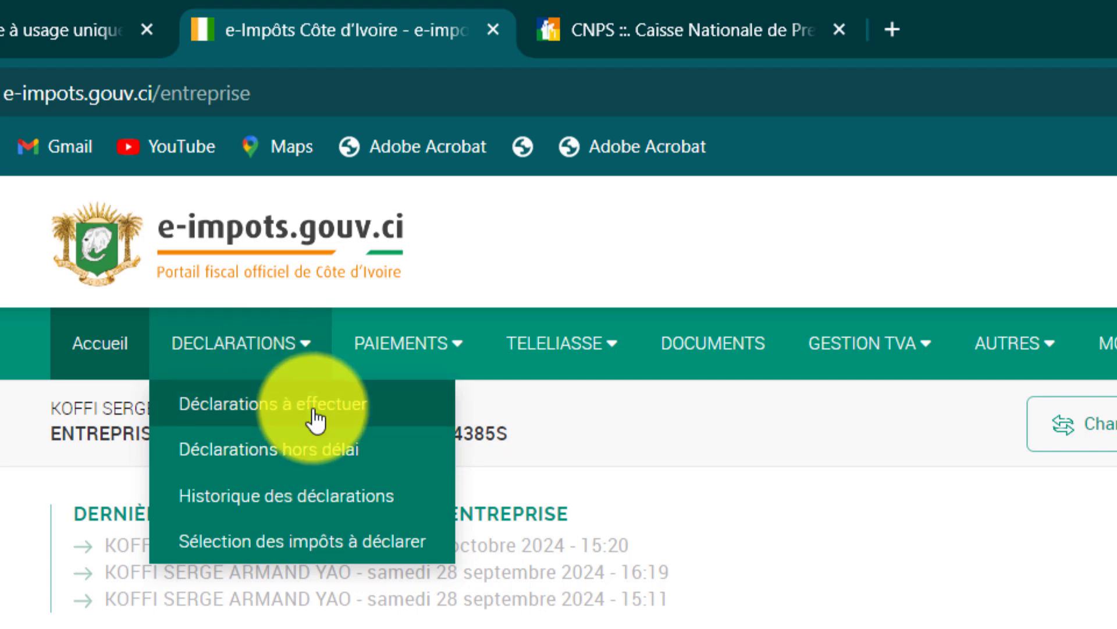
left_click(272, 403)
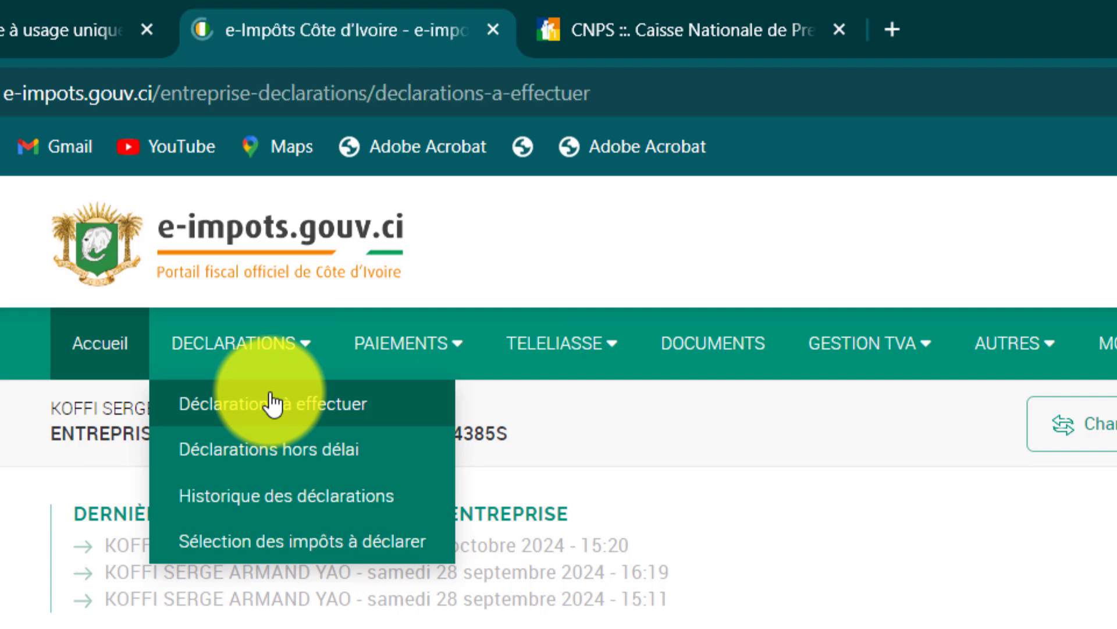
scroll(910, 582, "down", 10)
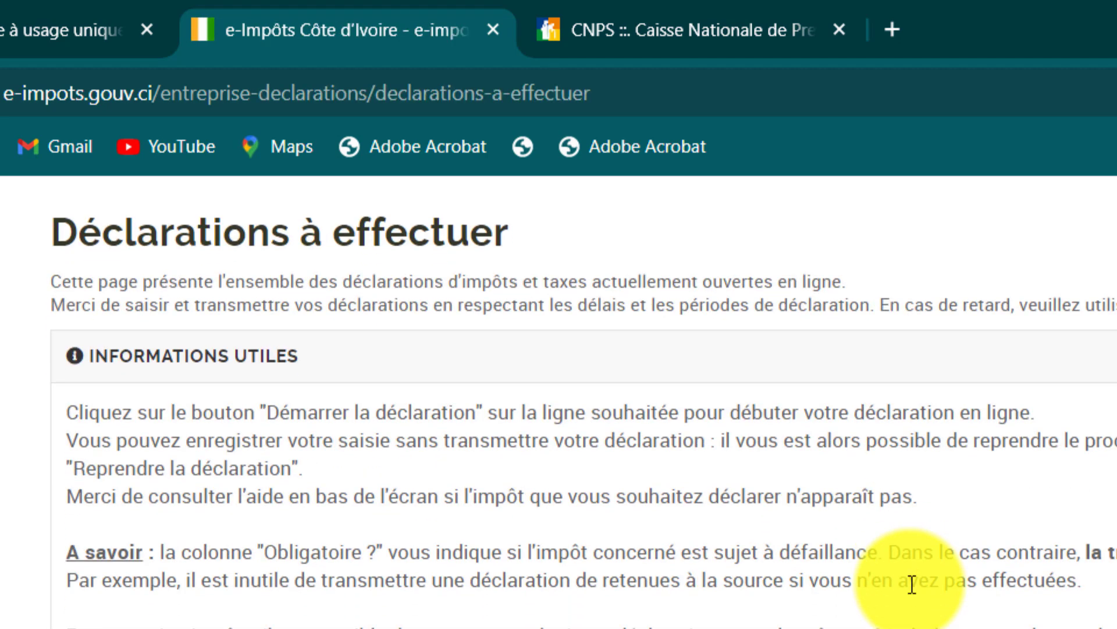
scroll(943, 559, "down", 3)
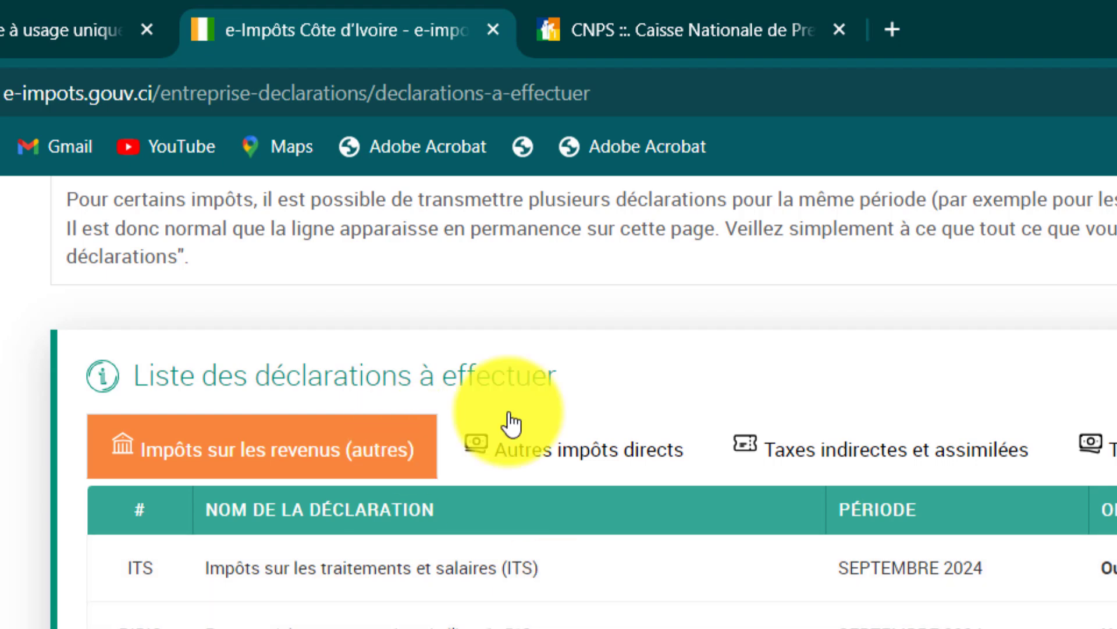
scroll(740, 568, "up", 5)
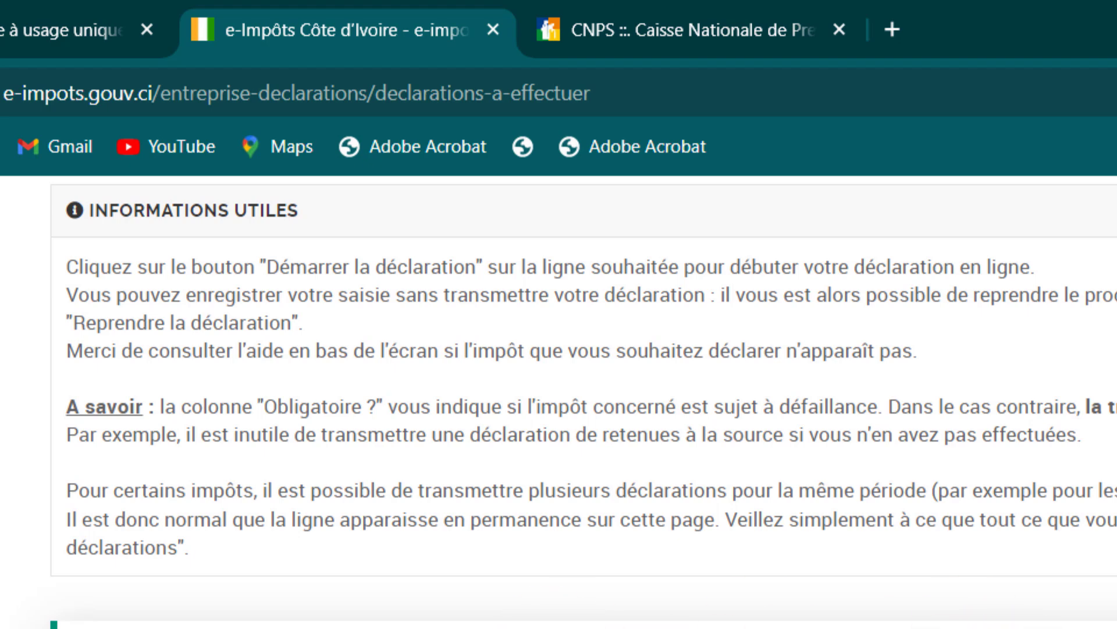
scroll(559, 402, "down", 3)
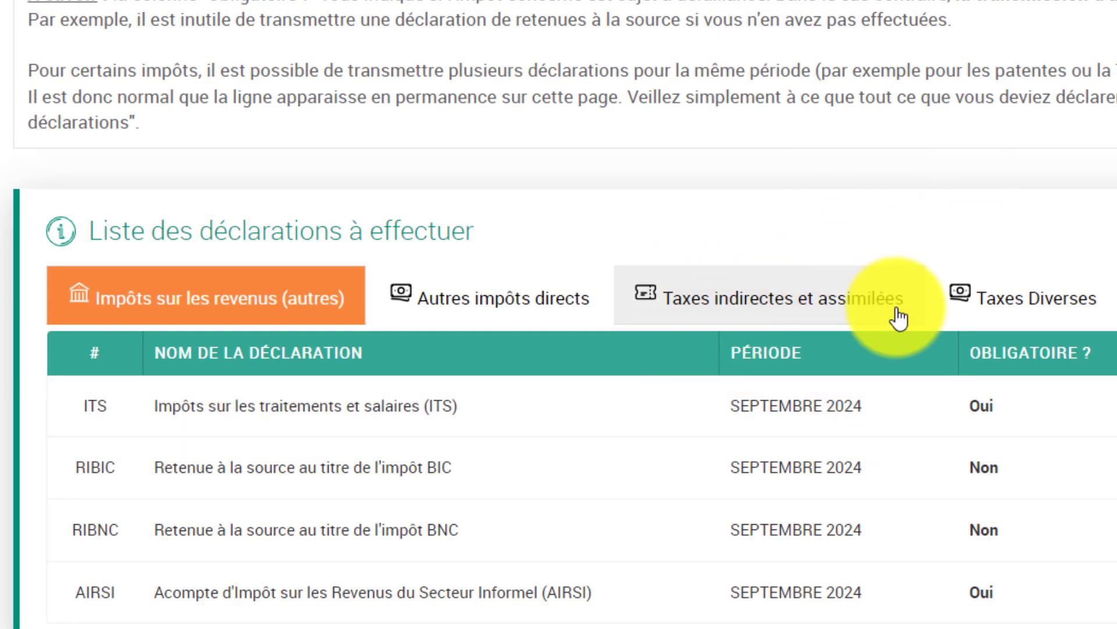
left_click(818, 318)
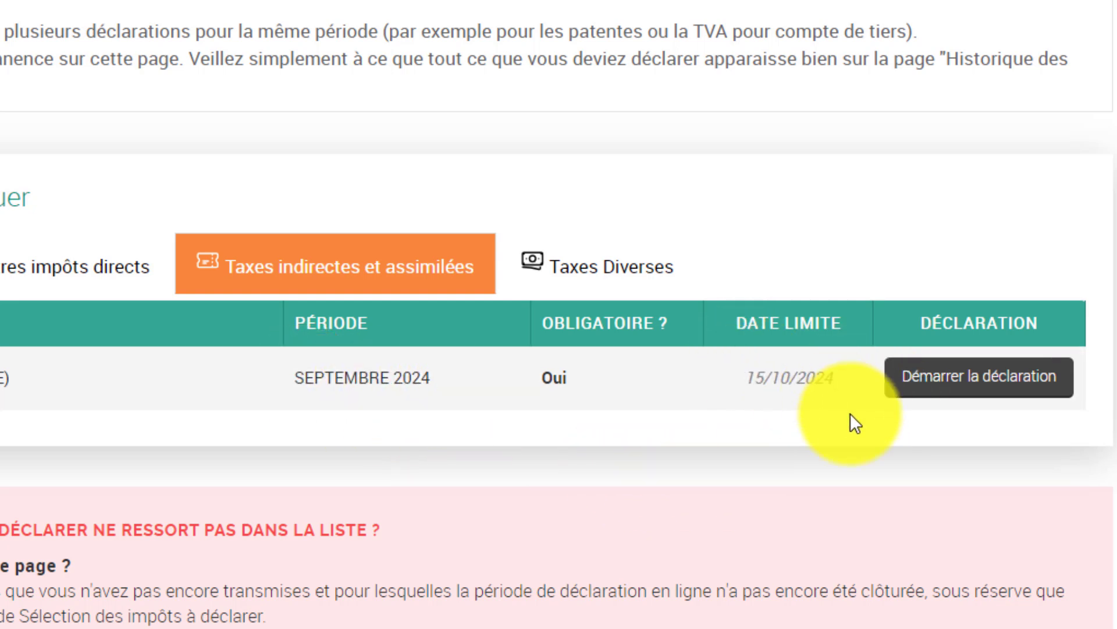
Start the September 2024 TVA declaration and download the edi-annexe-TVA.xlsm template.
left_click(951, 385)
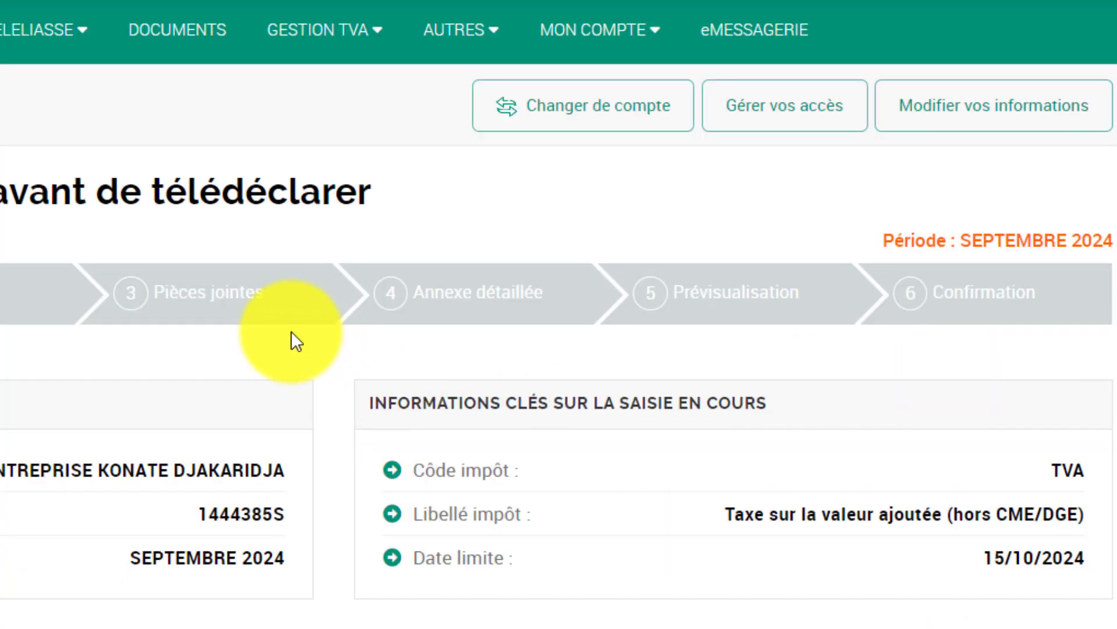
scroll(281, 339, "down", 10)
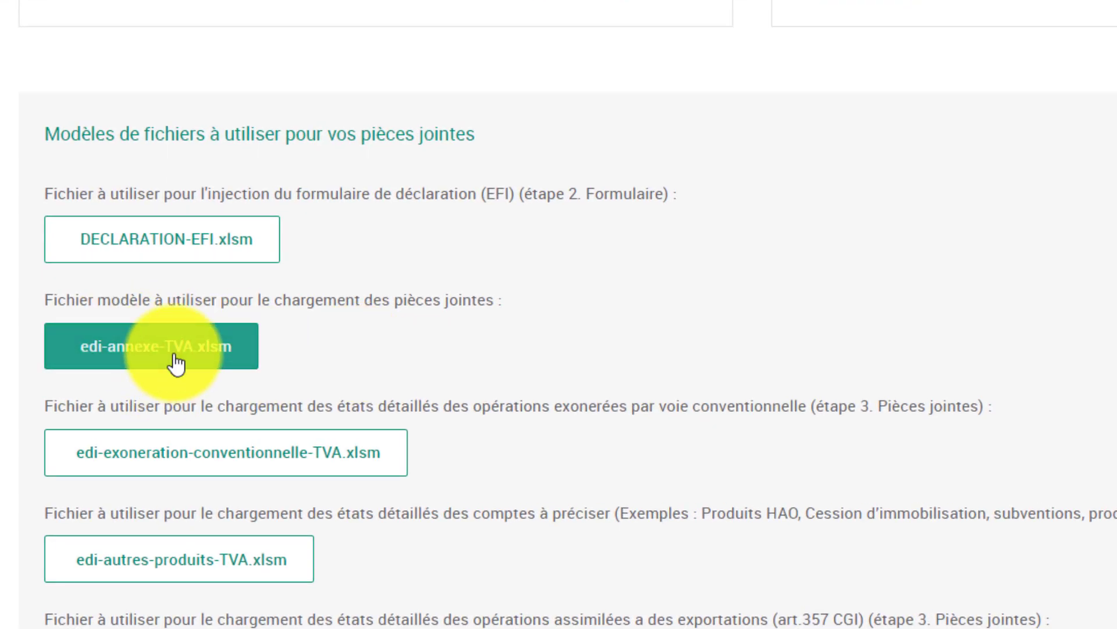
left_click(122, 330)
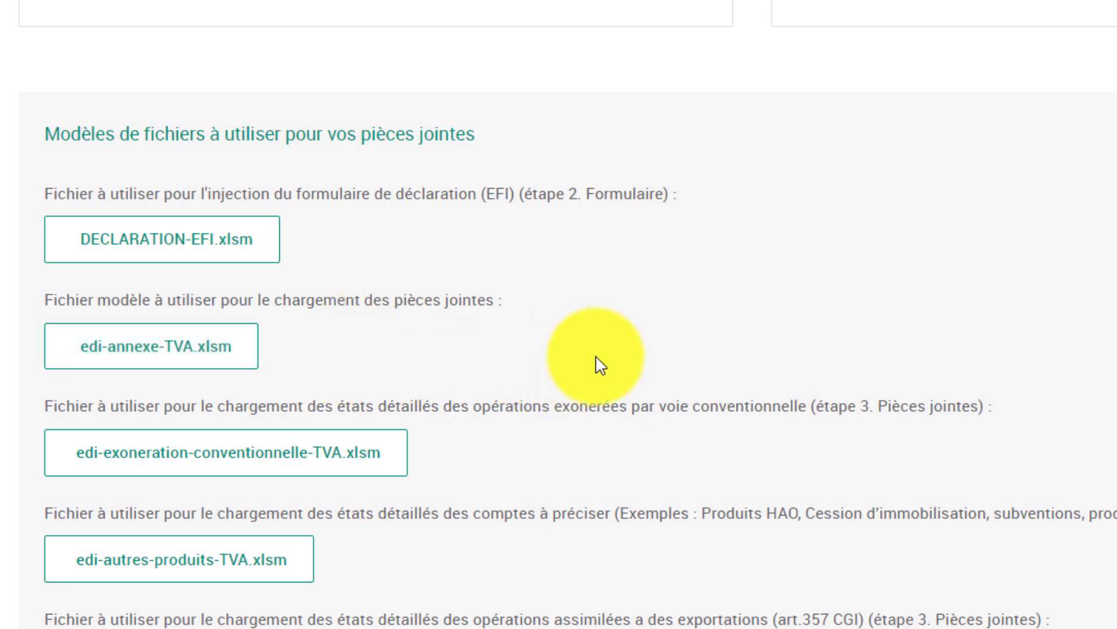
Continue past the template section to the declaration form step.
scroll(596, 356, "down", 10)
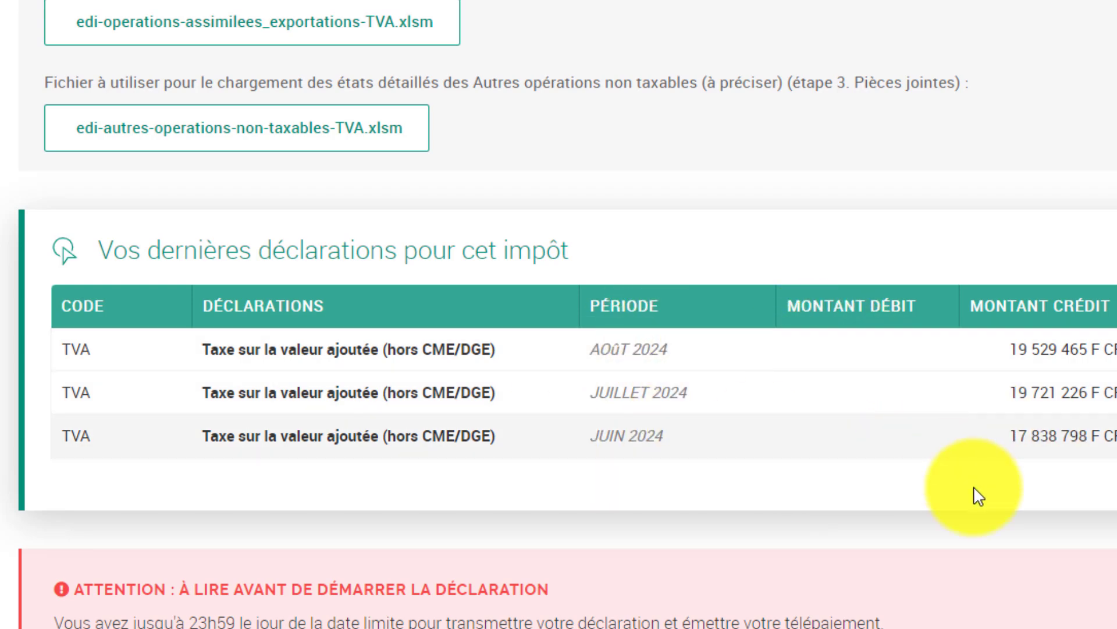
scroll(988, 394, "down", 6)
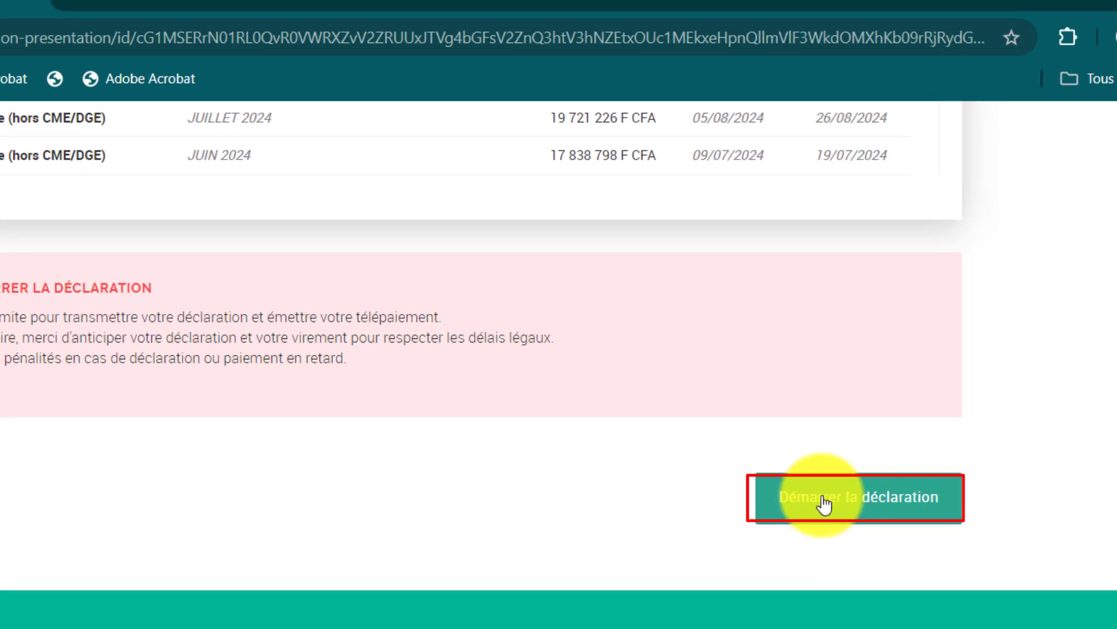
left_click(824, 499)
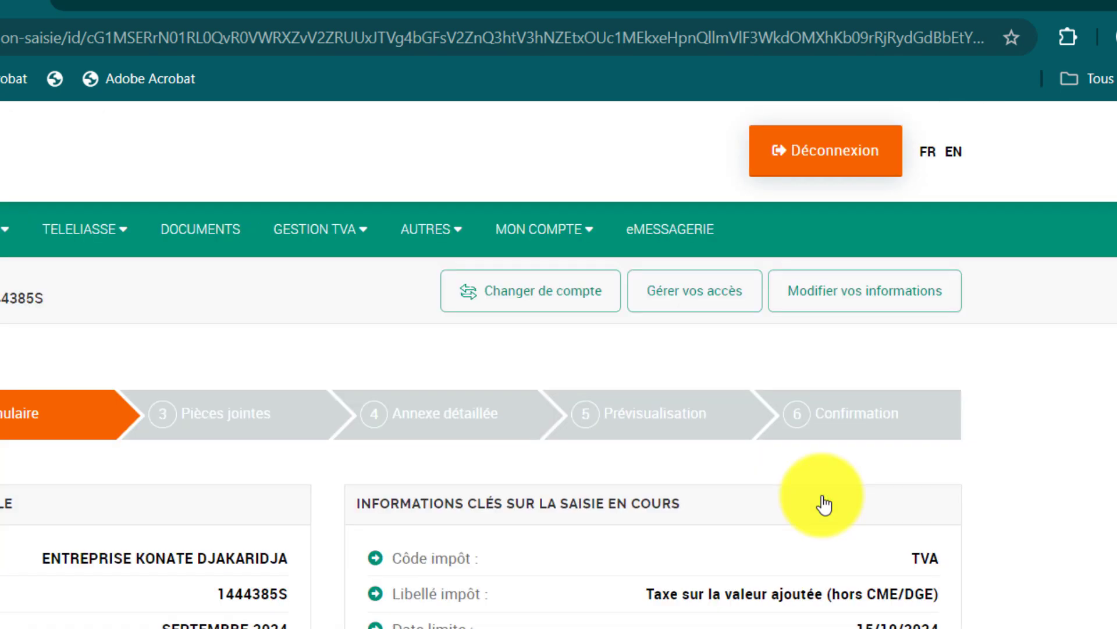
Bring the amount rows into view and select the Chiffre d'affaires total HT field.
scroll(578, 516, "down", 8)
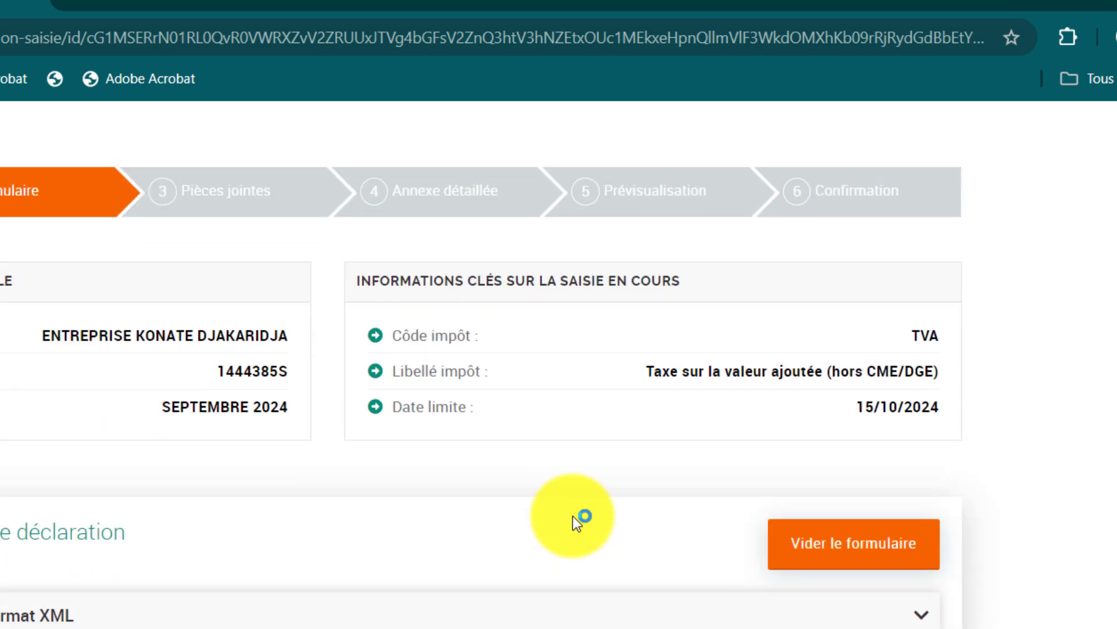
scroll(406, 512, "up", 4)
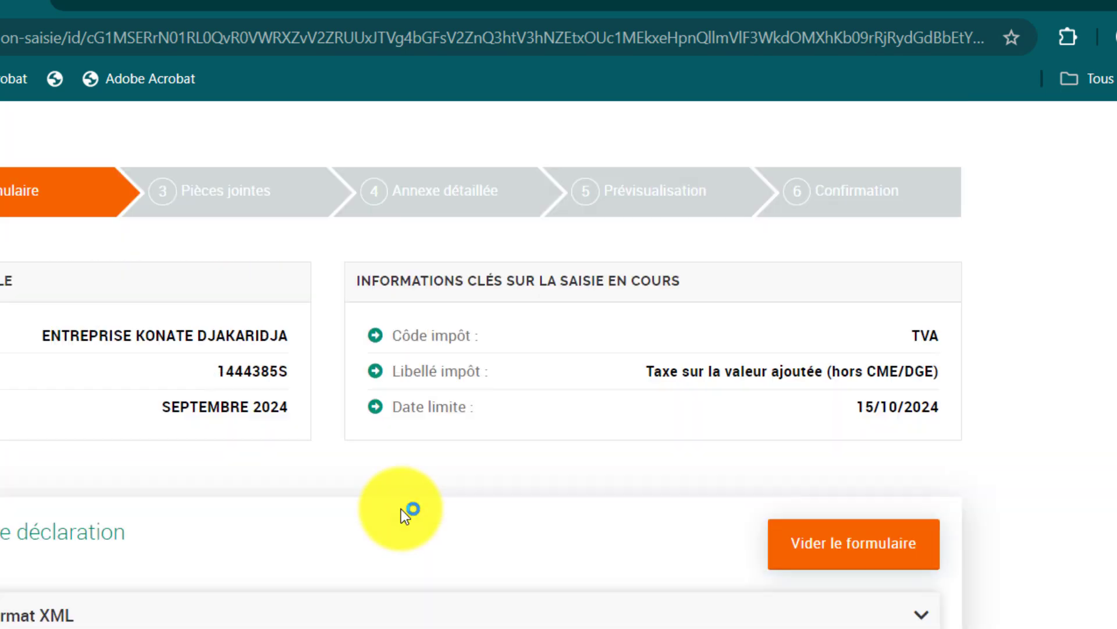
scroll(411, 512, "down", 4)
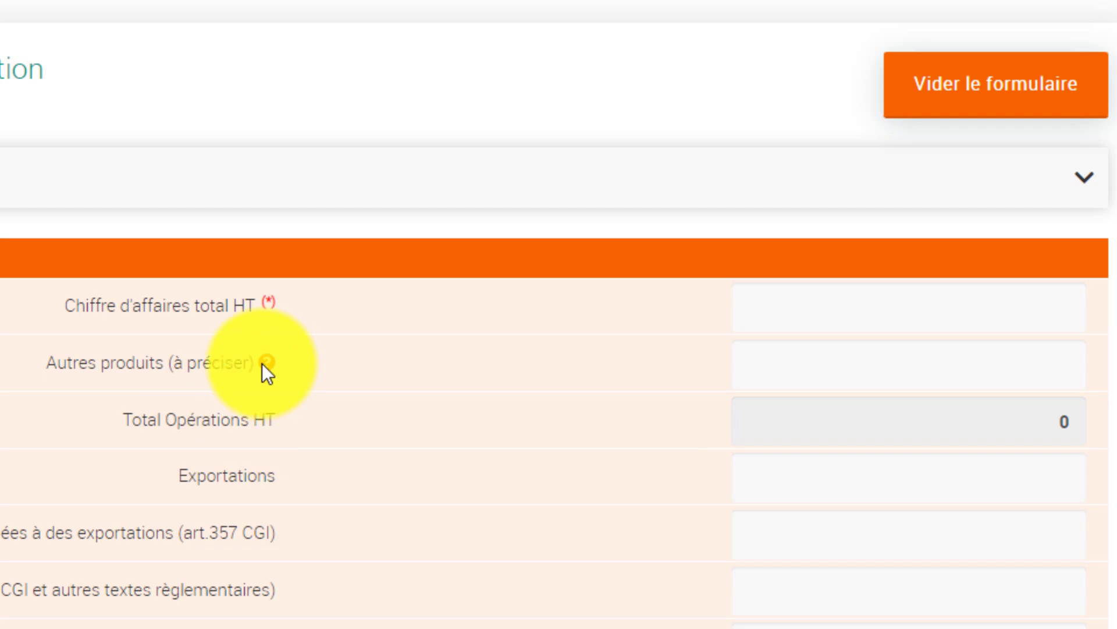
mouse_move(267, 362)
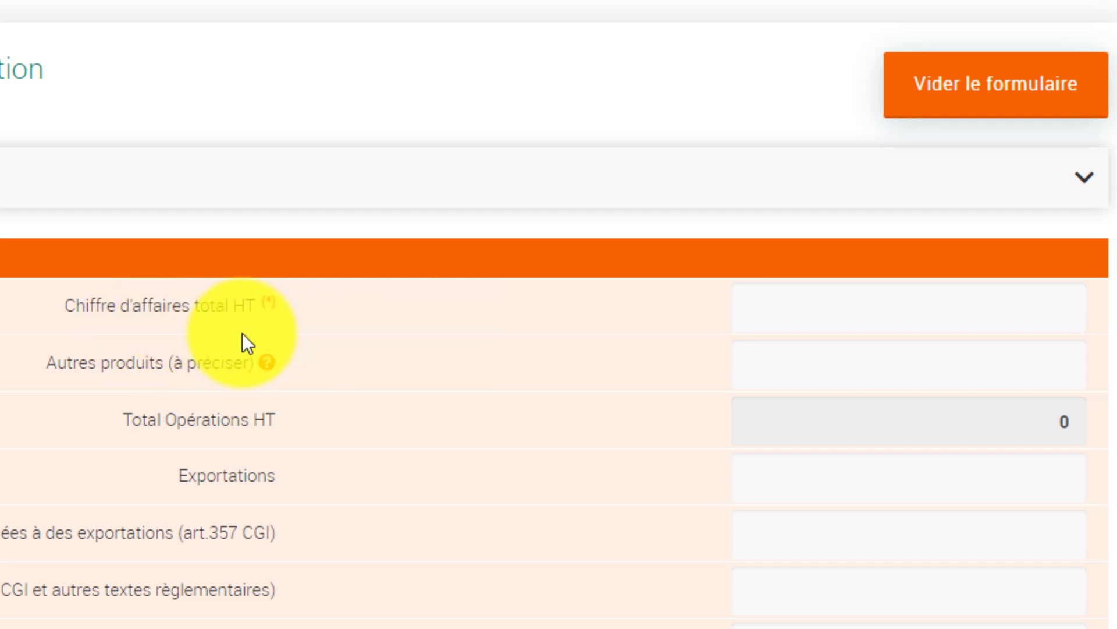
left_click(749, 307)
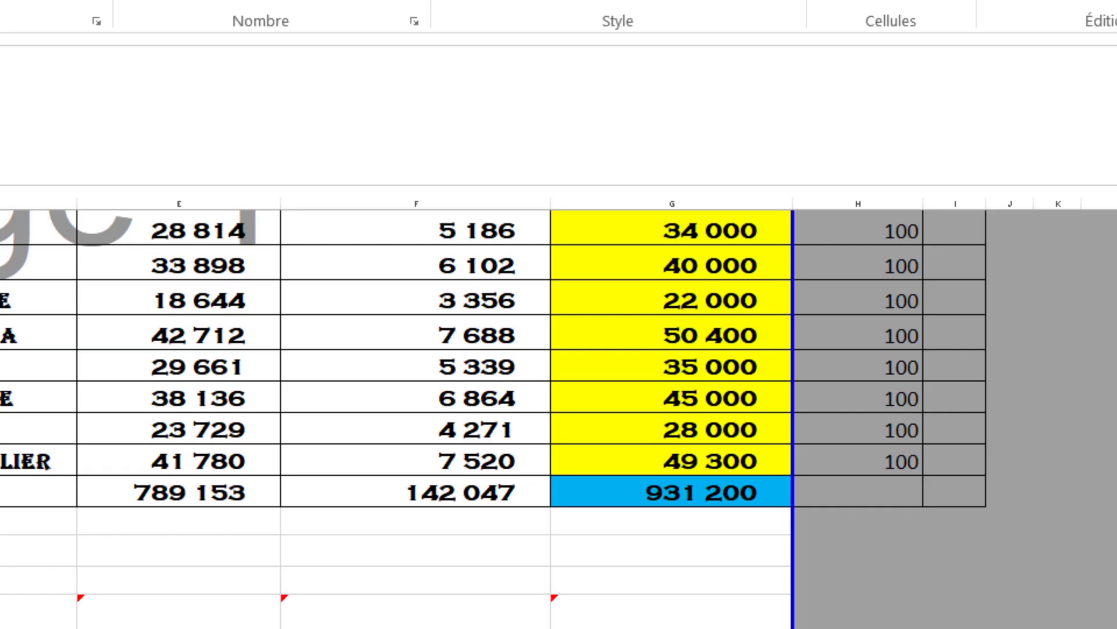
In the Excel annex, select the HT amounts 789 153 and 4 835 500 to read their sum.
left_click(473, 381)
scroll(449, 391, "up", 3)
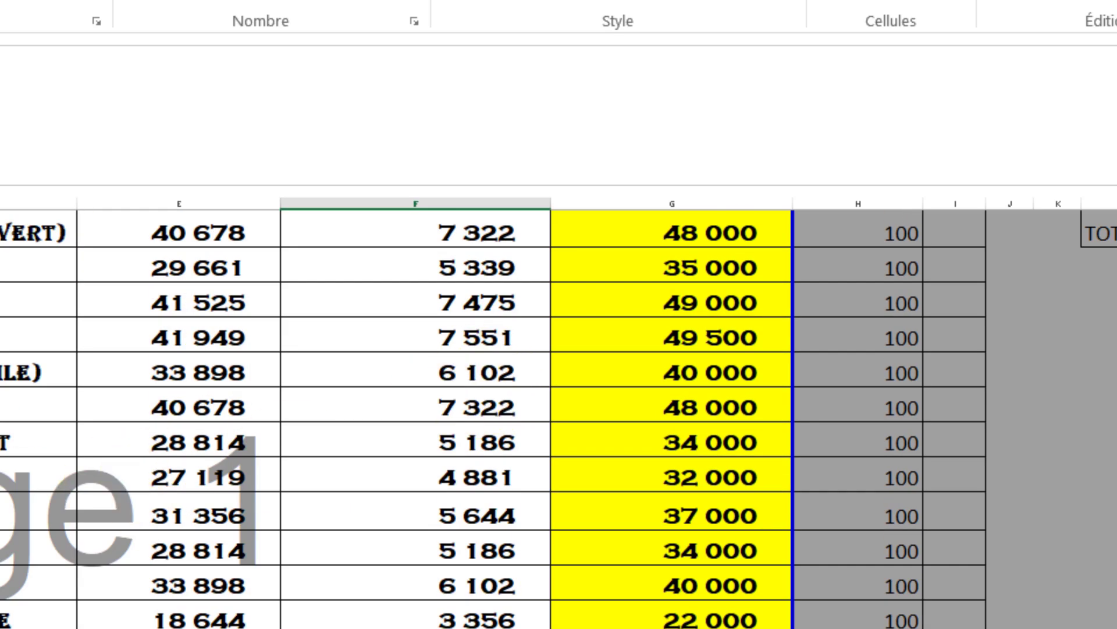
left_click_drag(5, 407, 29, 442)
scroll(549, 609, "down", 3)
left_click(634, 495)
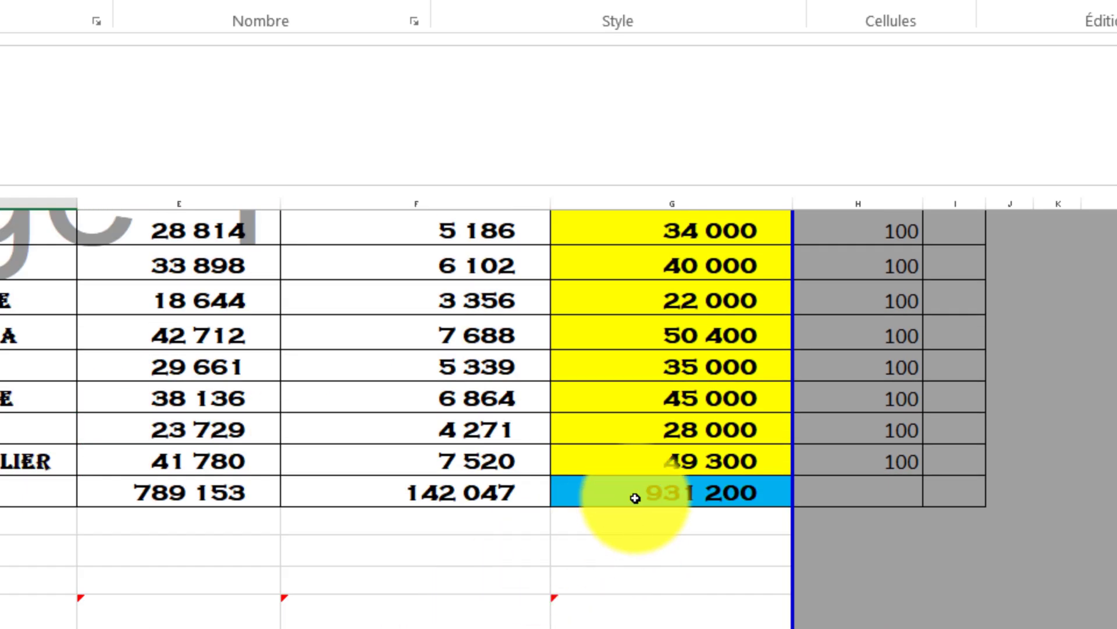
left_click(198, 496)
scroll(241, 491, "down", 2)
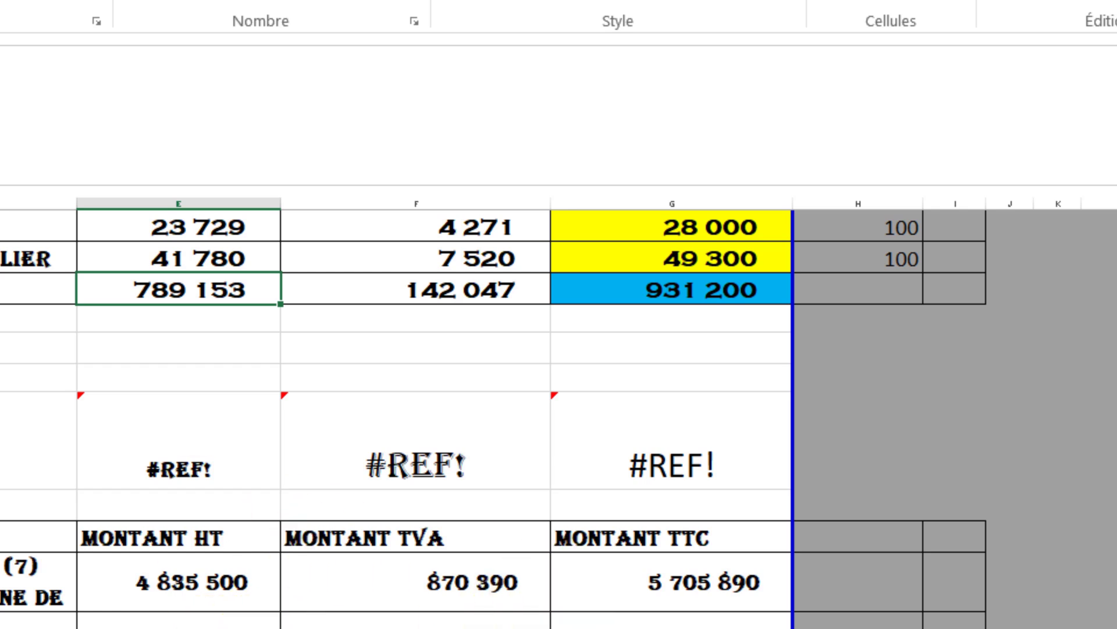
left_click(179, 575)
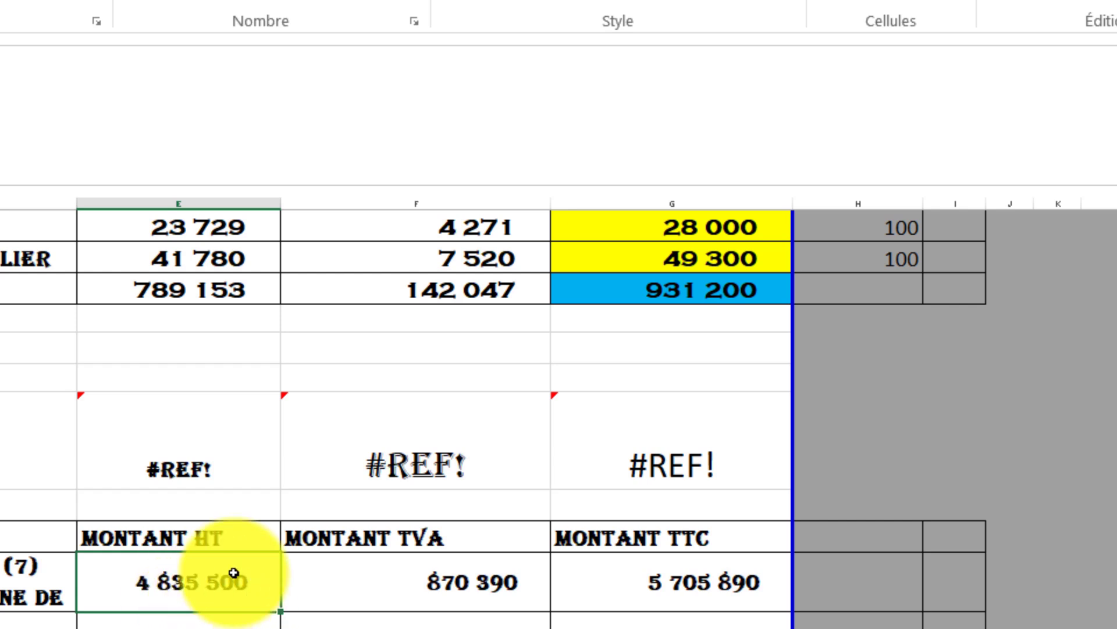
left_click(250, 292, "ctrl")
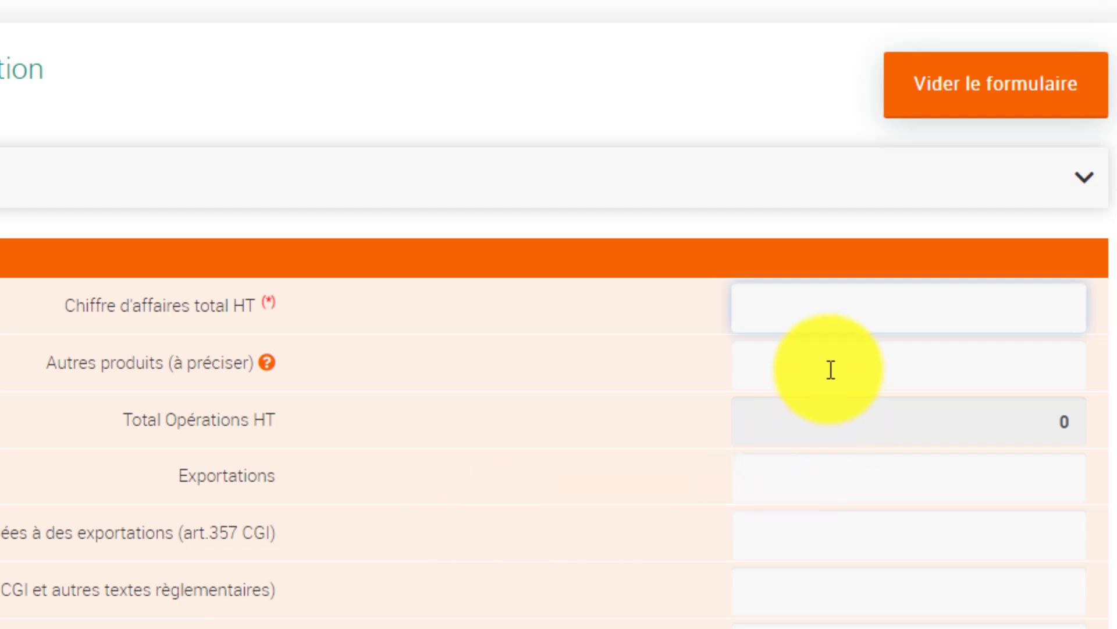
Enter 5 624 653 as the Chiffre d'affaires total HT.
type("5 ")
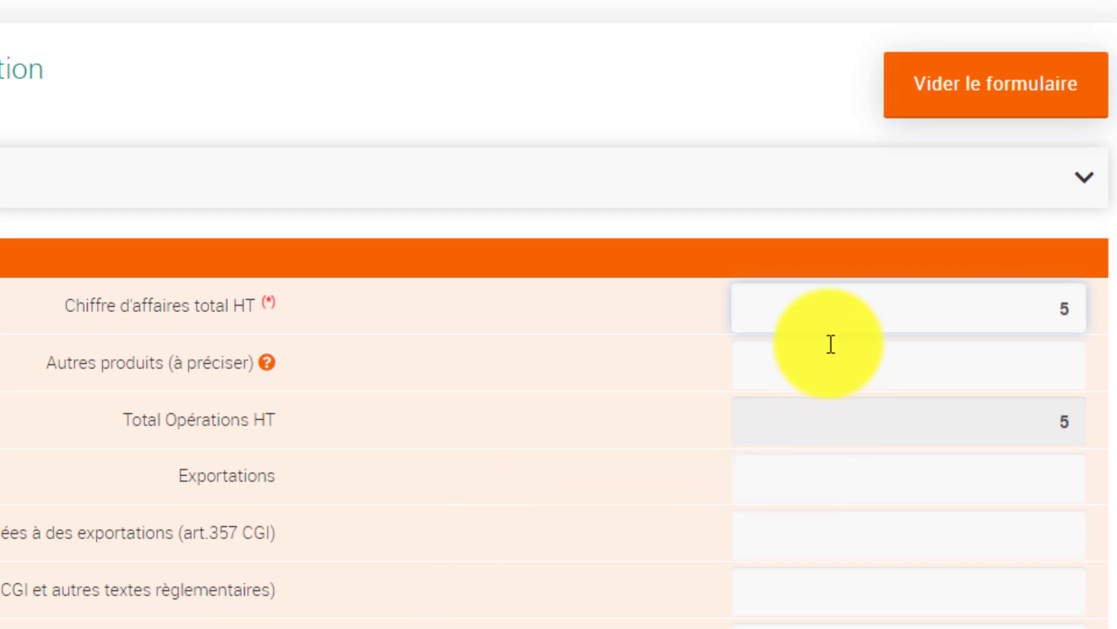
type("624 ")
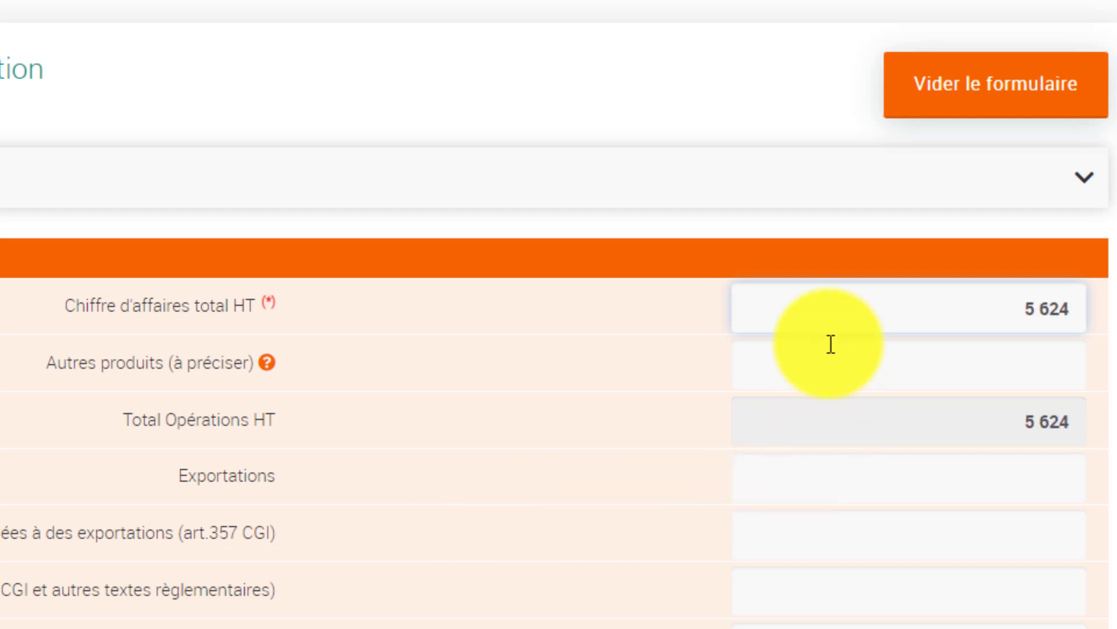
type("653")
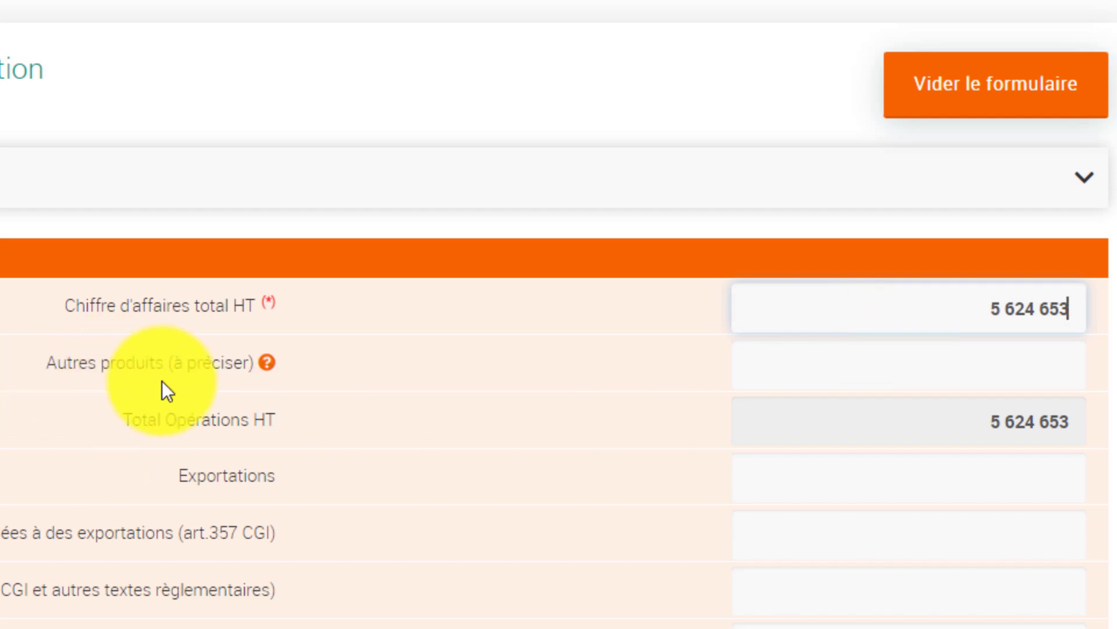
mouse_move(267, 359)
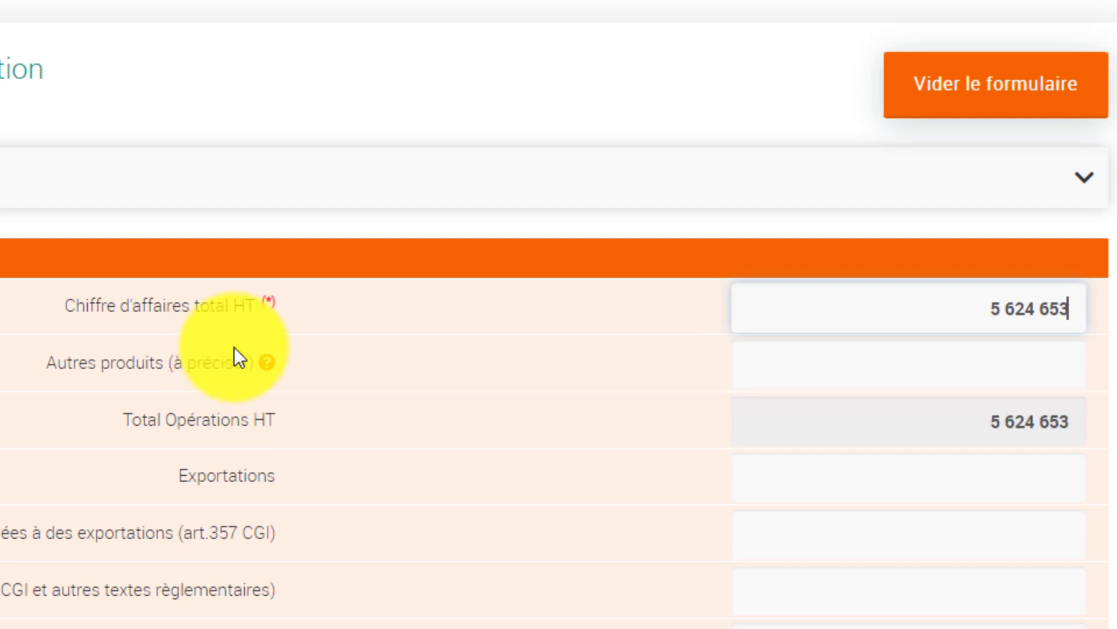
left_click(858, 380)
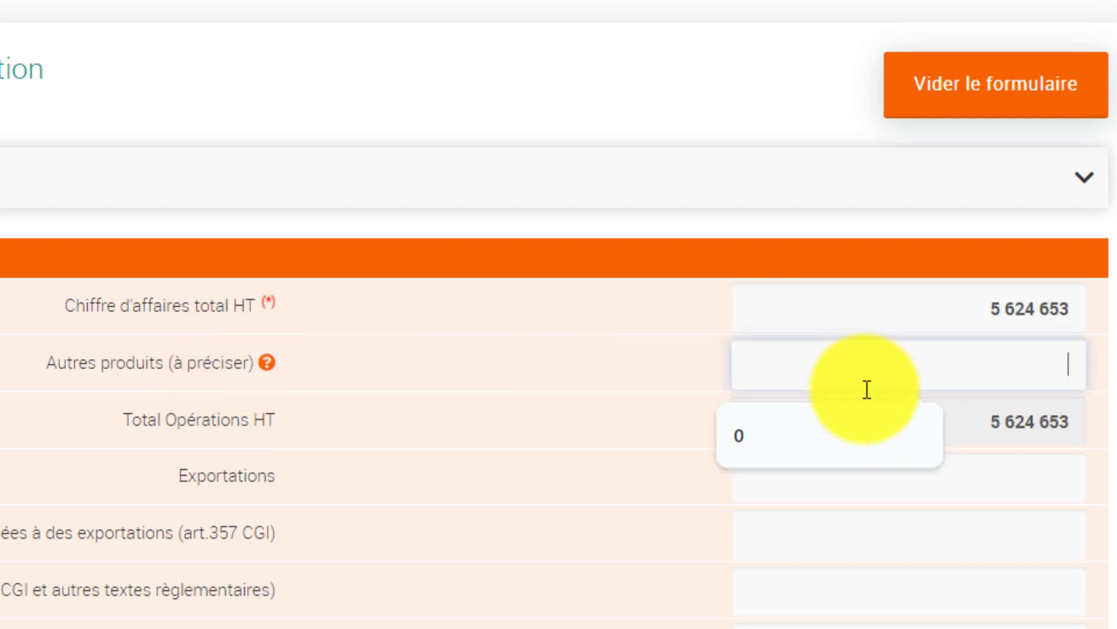
Set Autres produits to 0 and clear the 653 entered in Exportations.
left_click(763, 434)
scroll(789, 414, "down", 2)
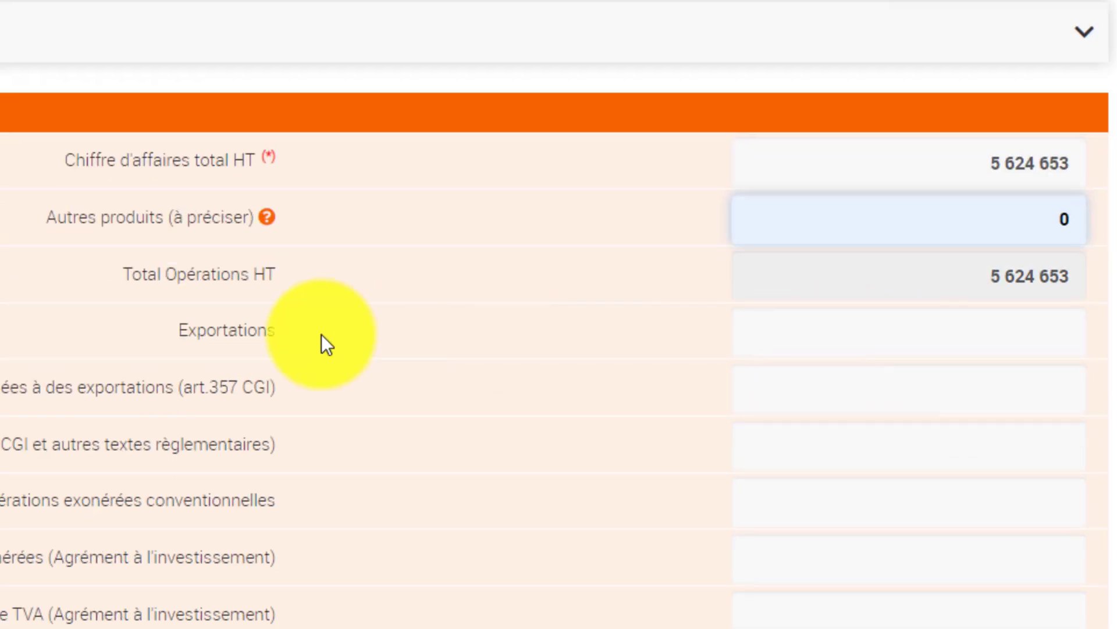
left_click(908, 334)
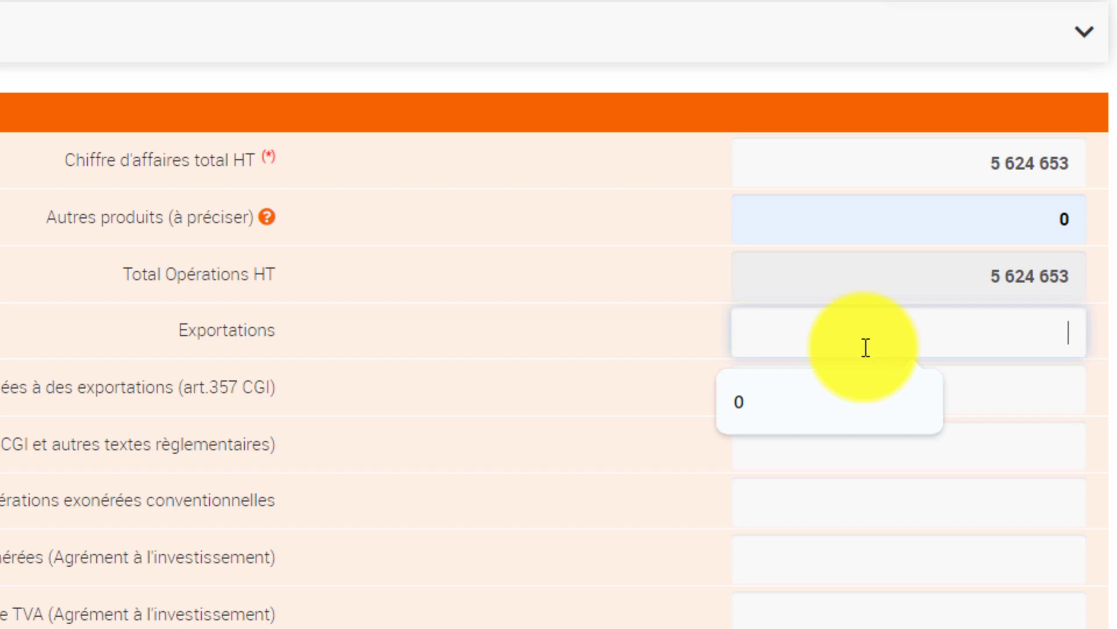
type("653")
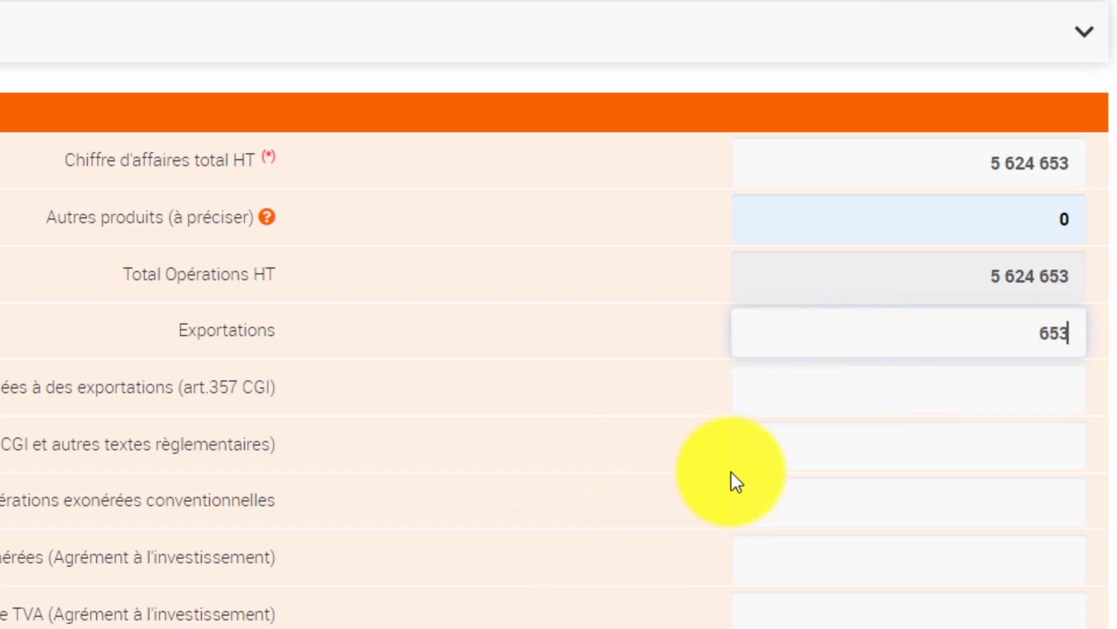
scroll(648, 622, "down", 3)
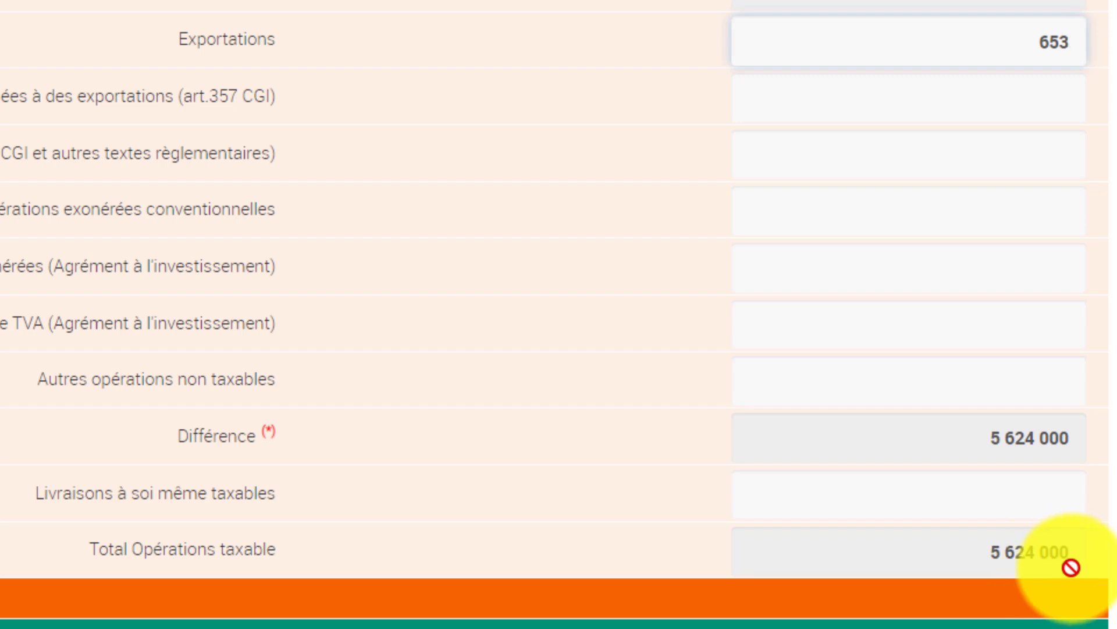
scroll(955, 274, "up", 2)
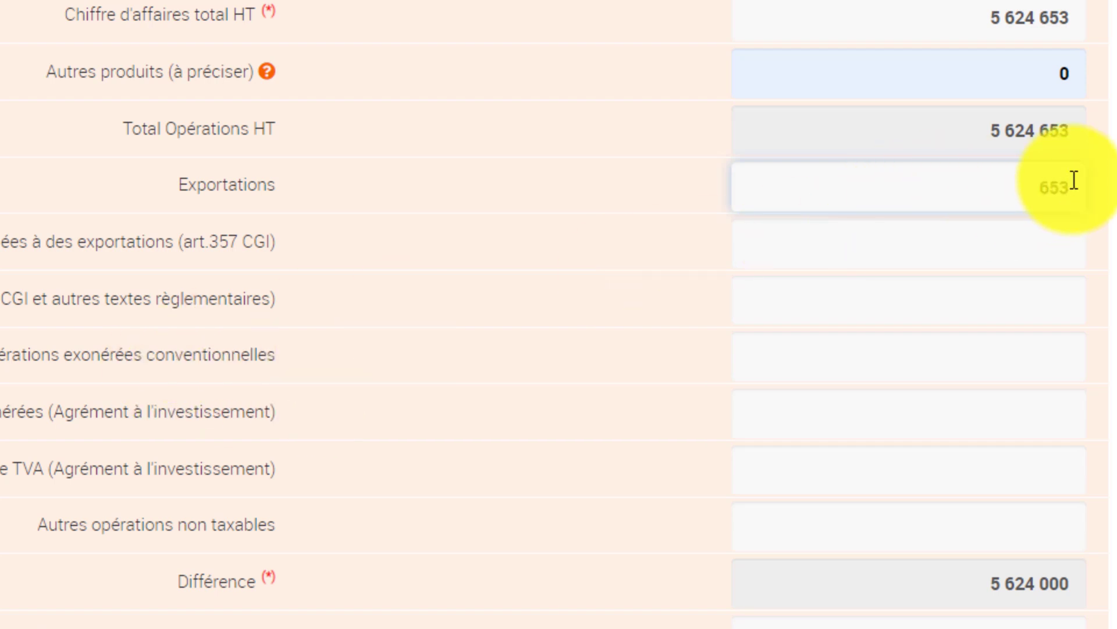
double_click(1056, 190)
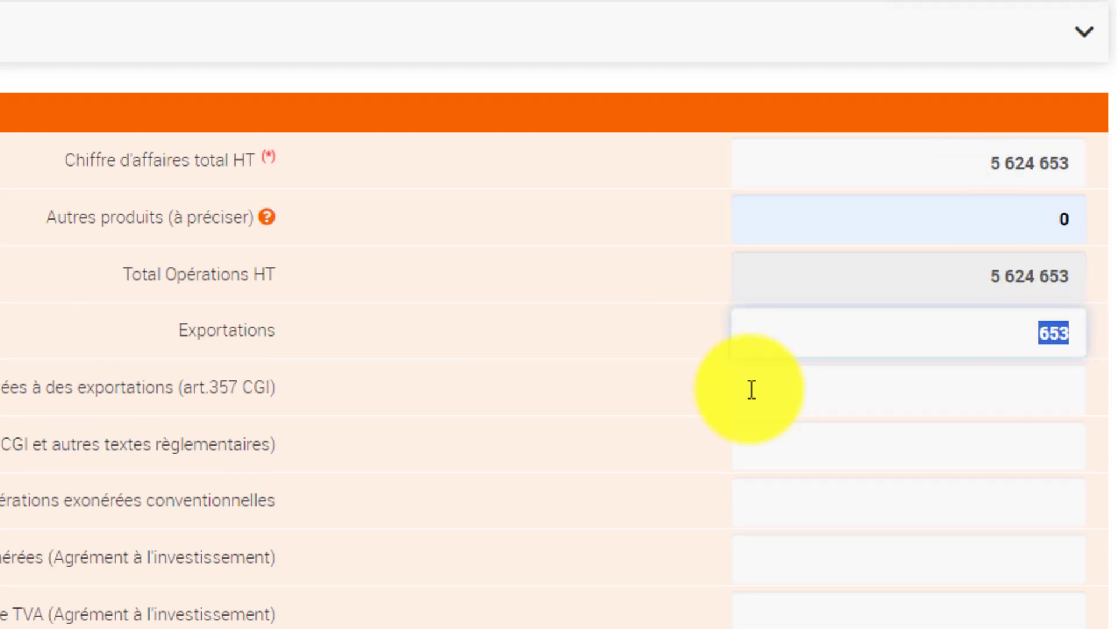
key("BackSpace")
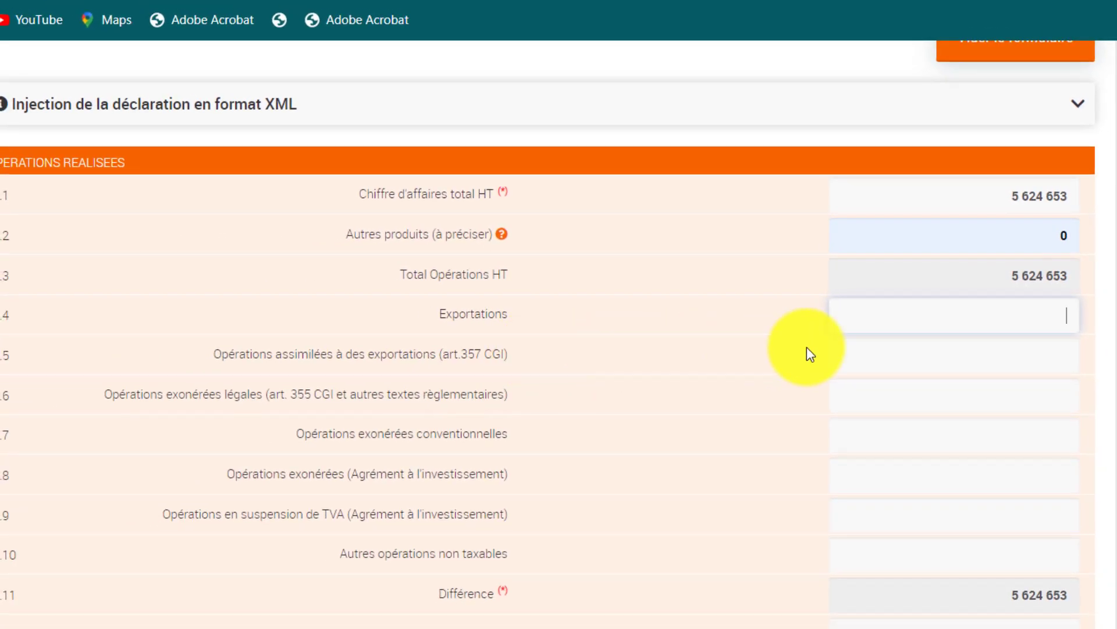
left_click(984, 354)
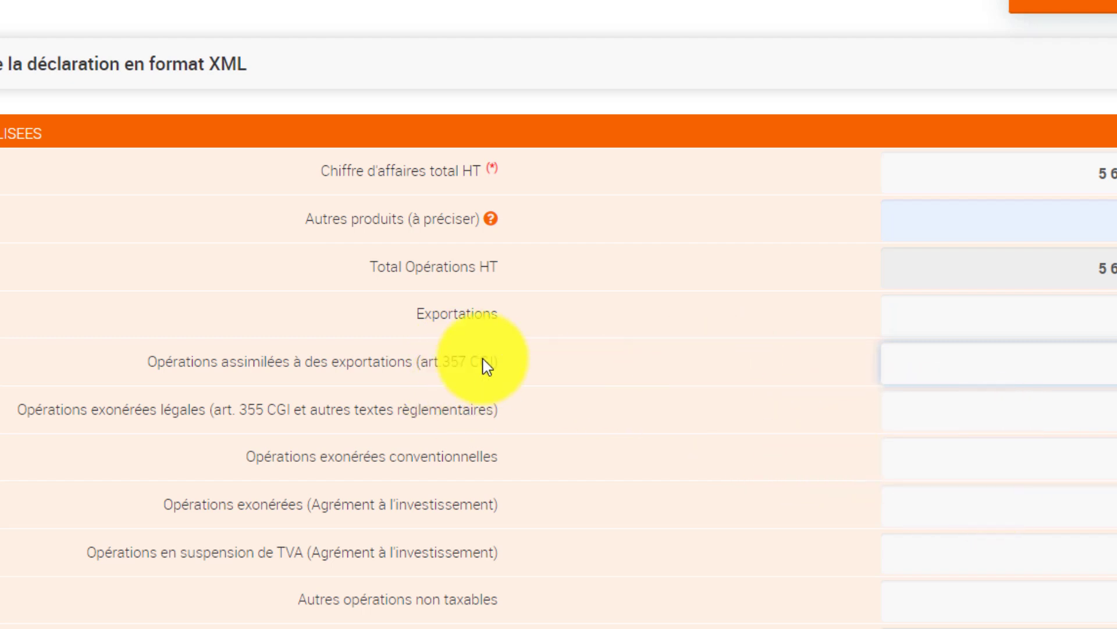
scroll(710, 457, "down", 2)
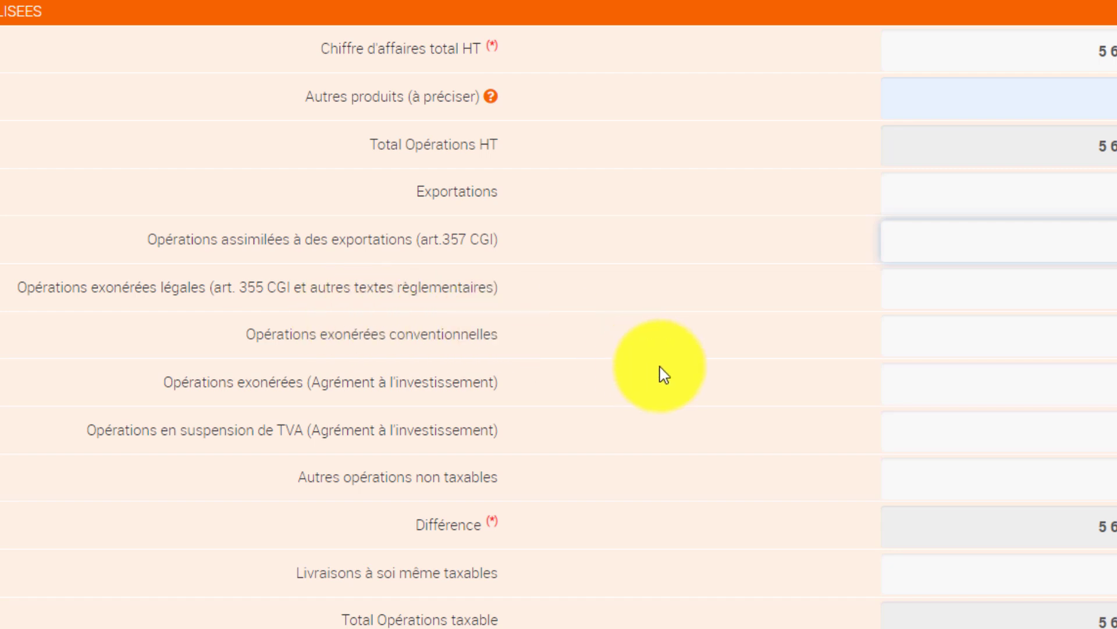
scroll(660, 374, "down", 2)
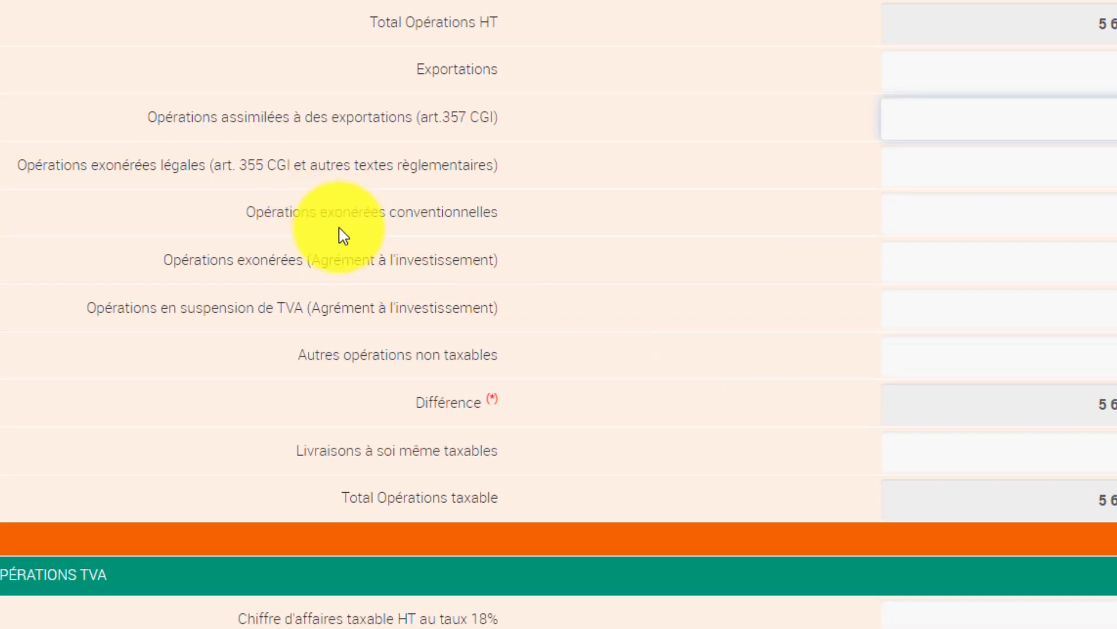
left_click(984, 223)
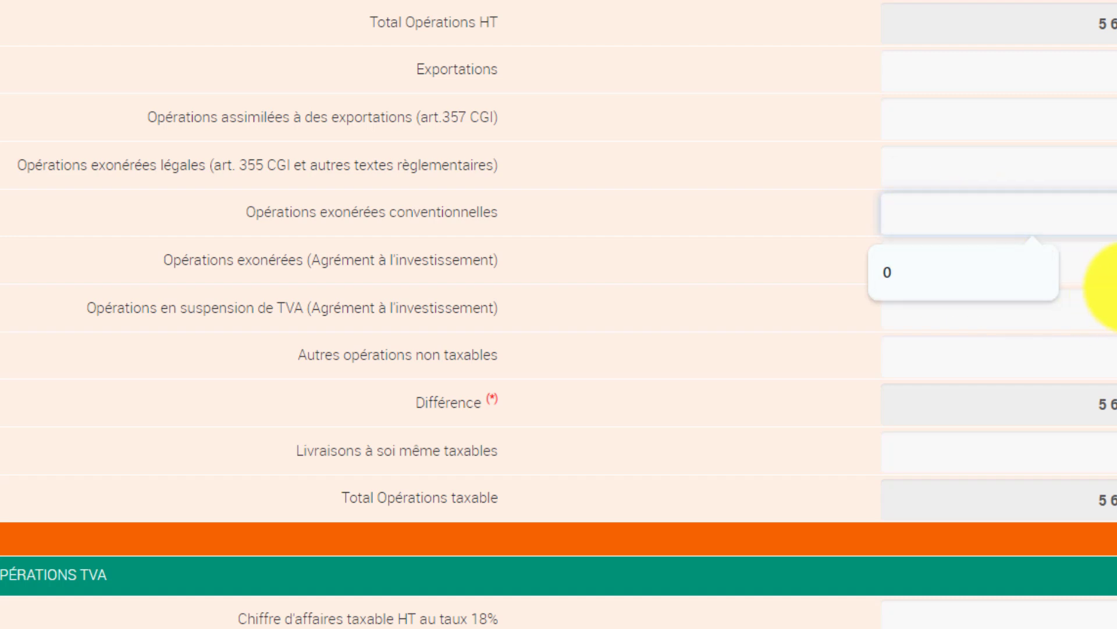
left_click(1101, 265)
left_click(1050, 222)
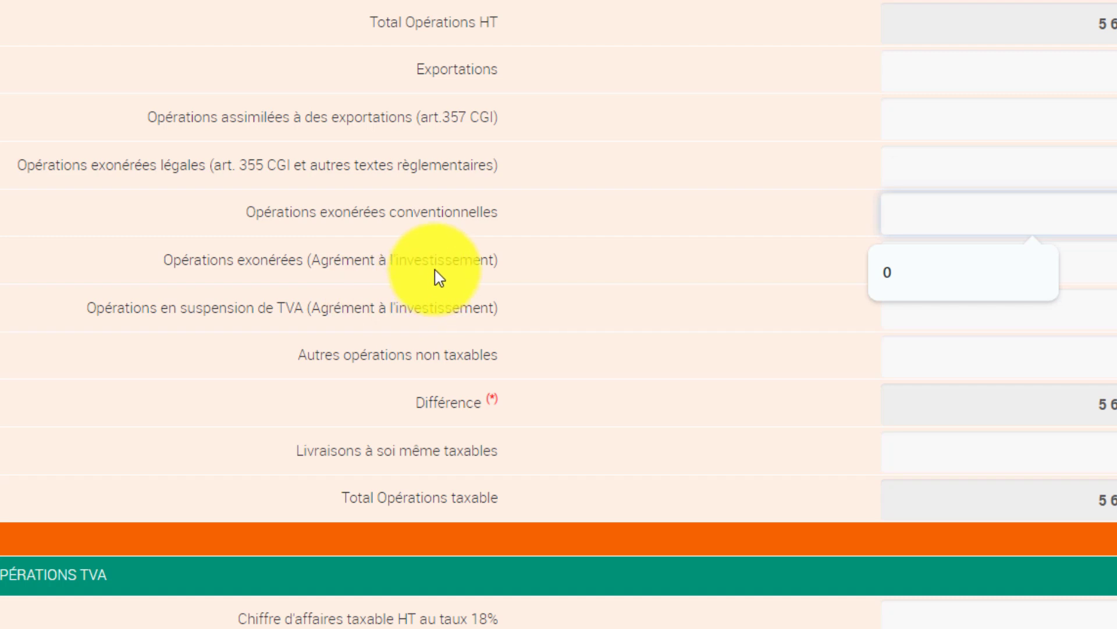
left_click(1106, 262)
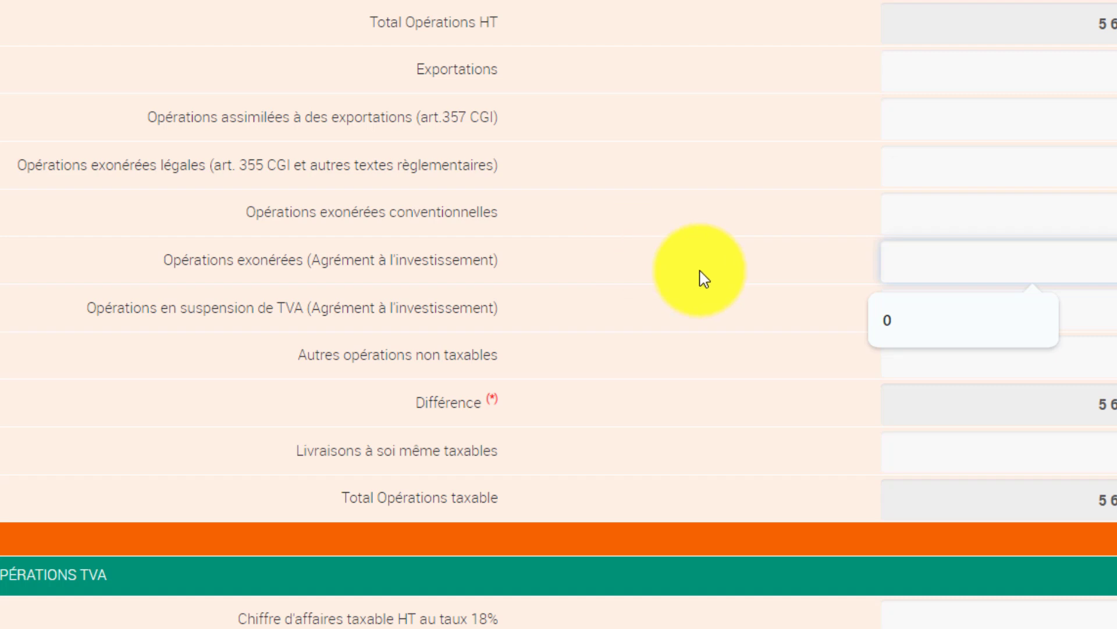
left_click(1113, 317)
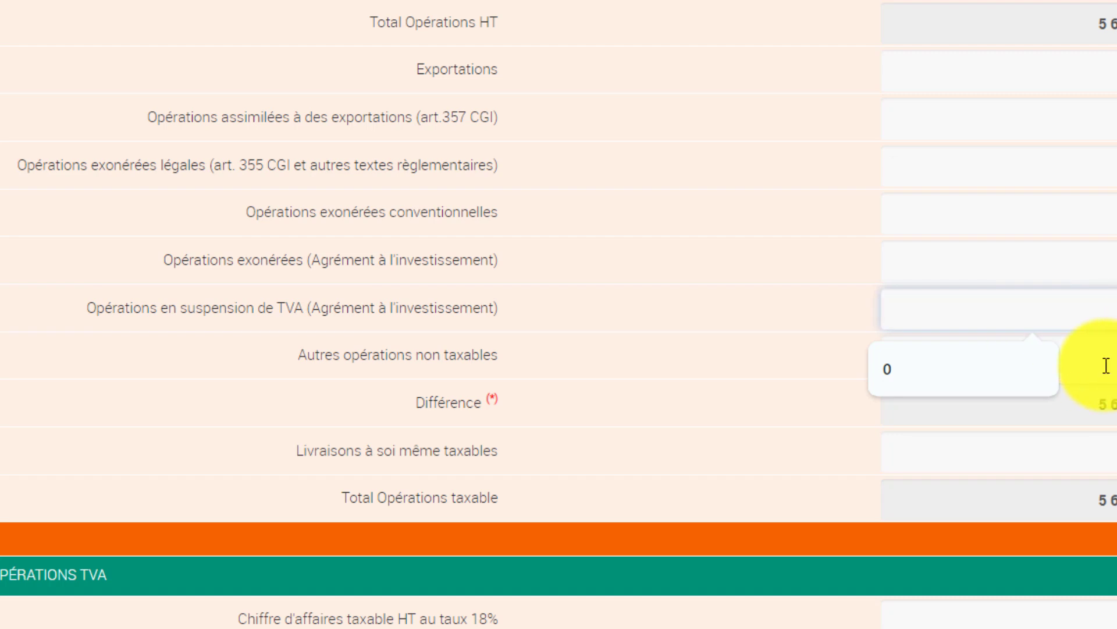
key("Tab")
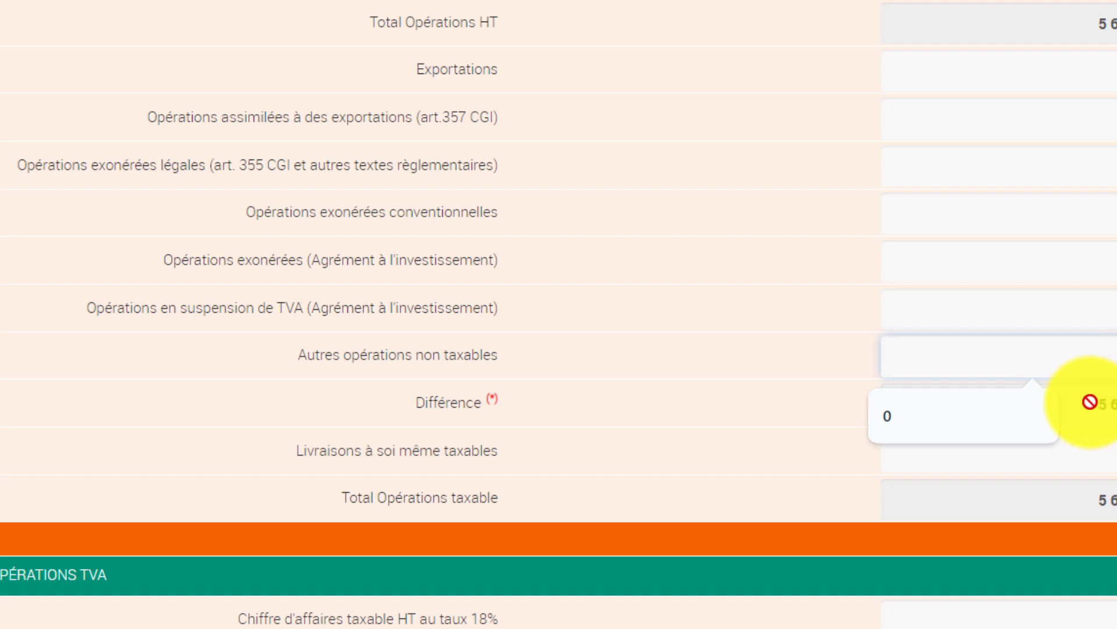
scroll(615, 382, "down", 2)
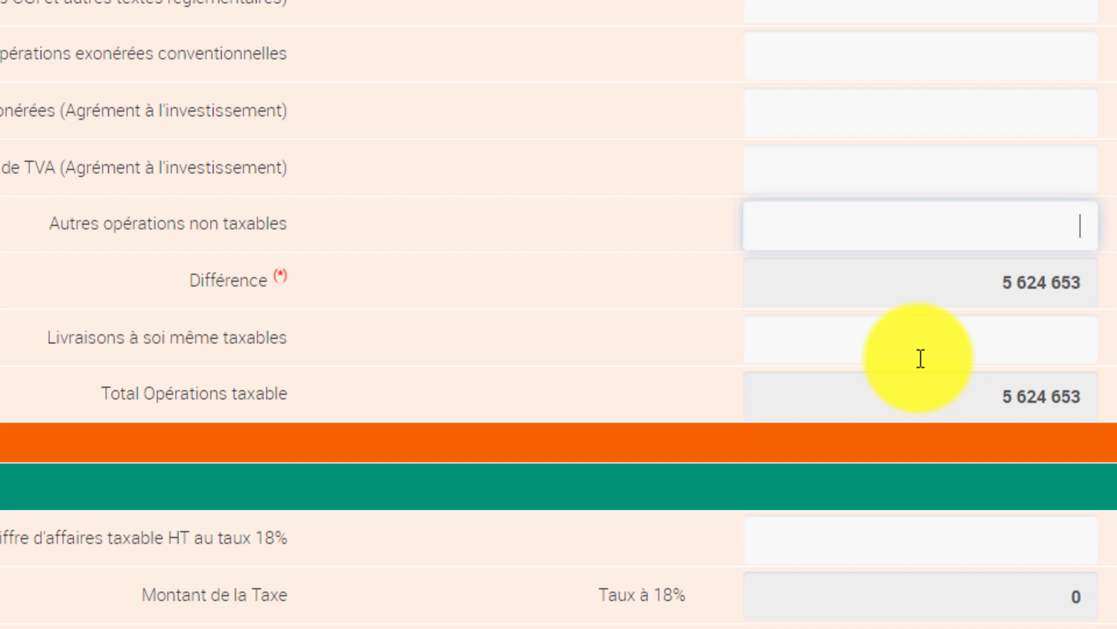
left_click(920, 358)
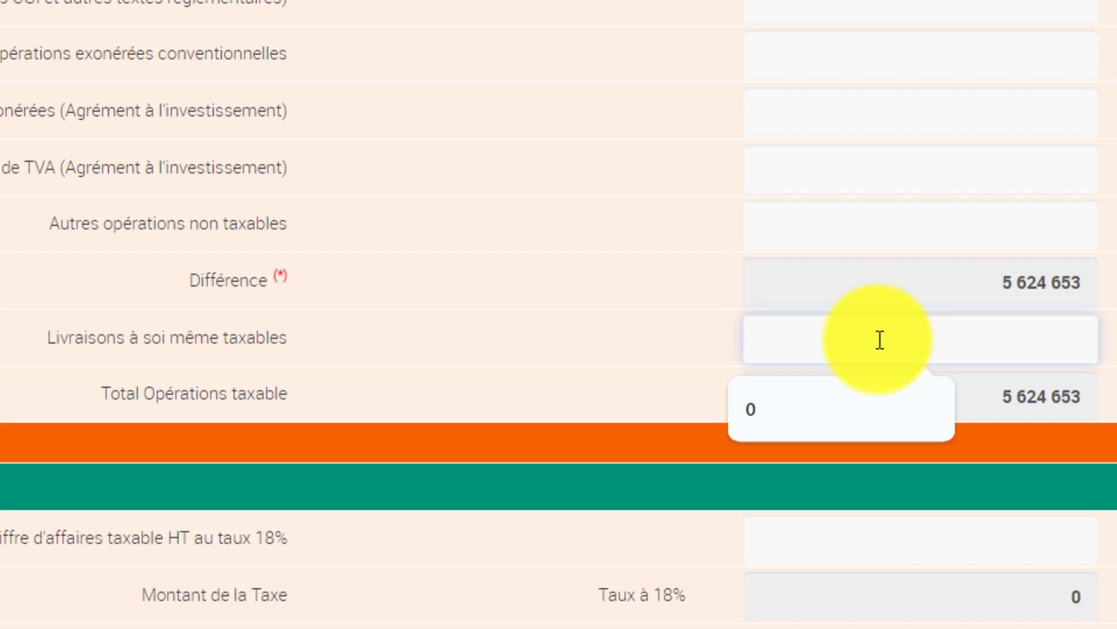
type("1000")
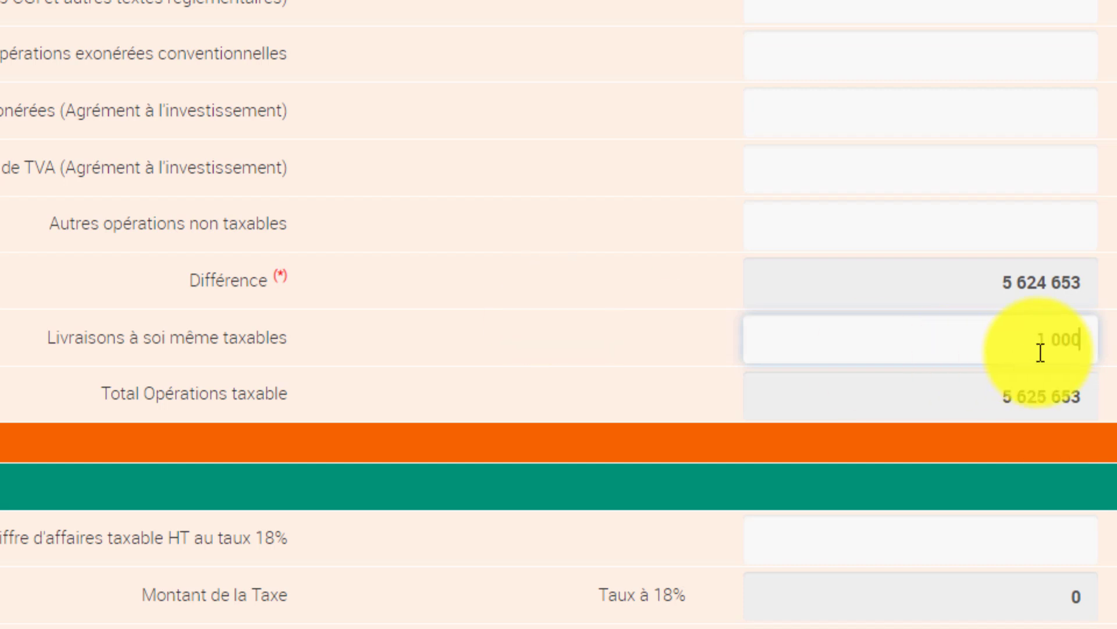
left_click(1024, 339)
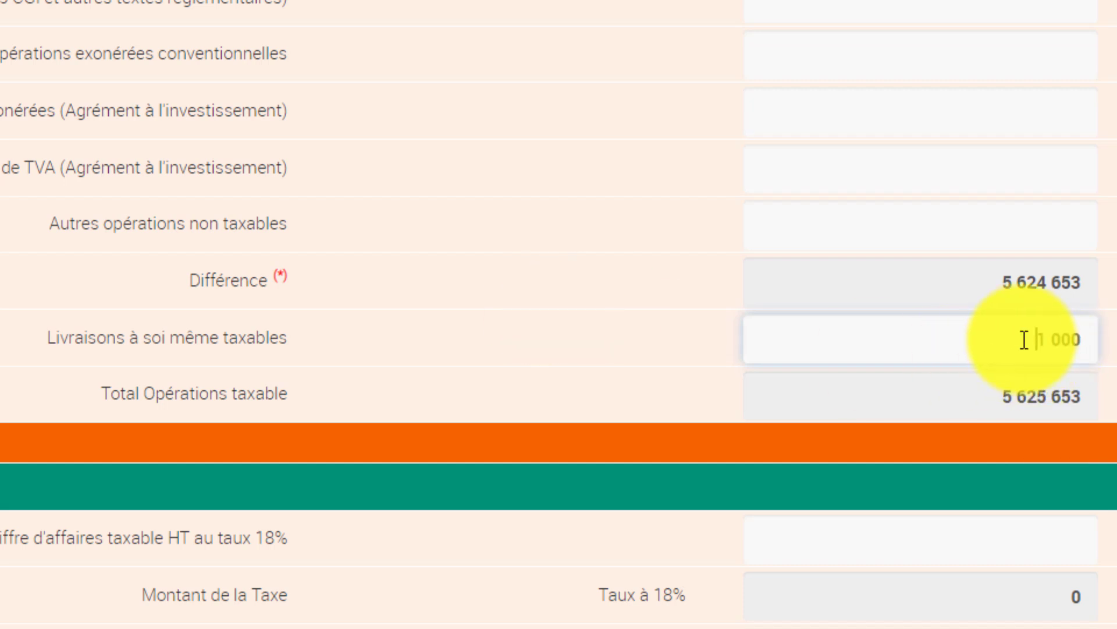
left_click_drag(1024, 339, 1094, 352)
key("BackSpace")
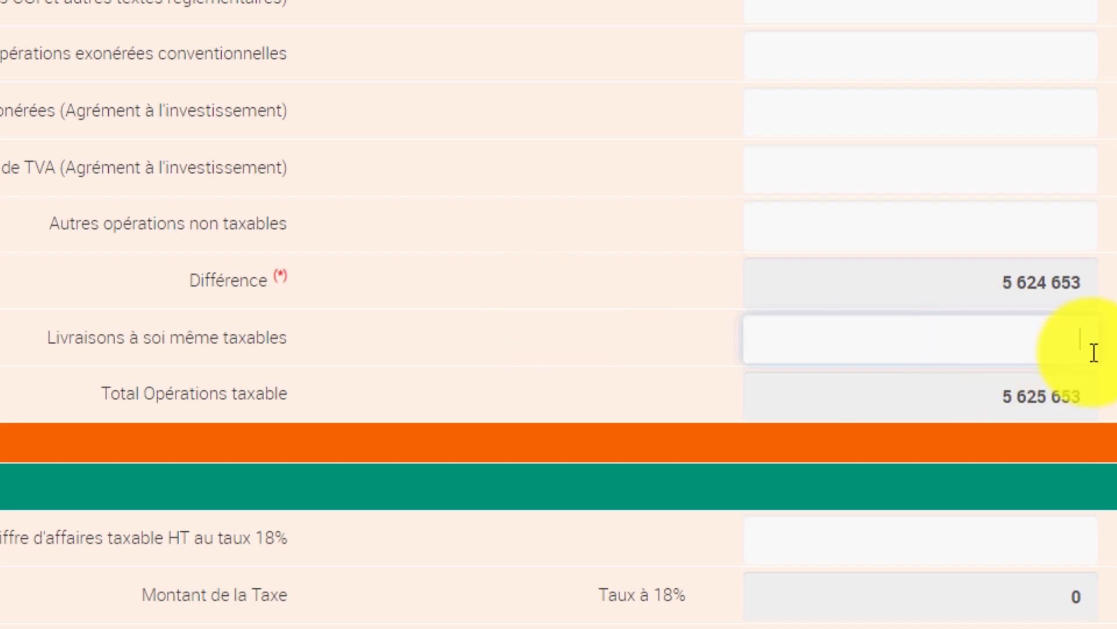
left_click(862, 238)
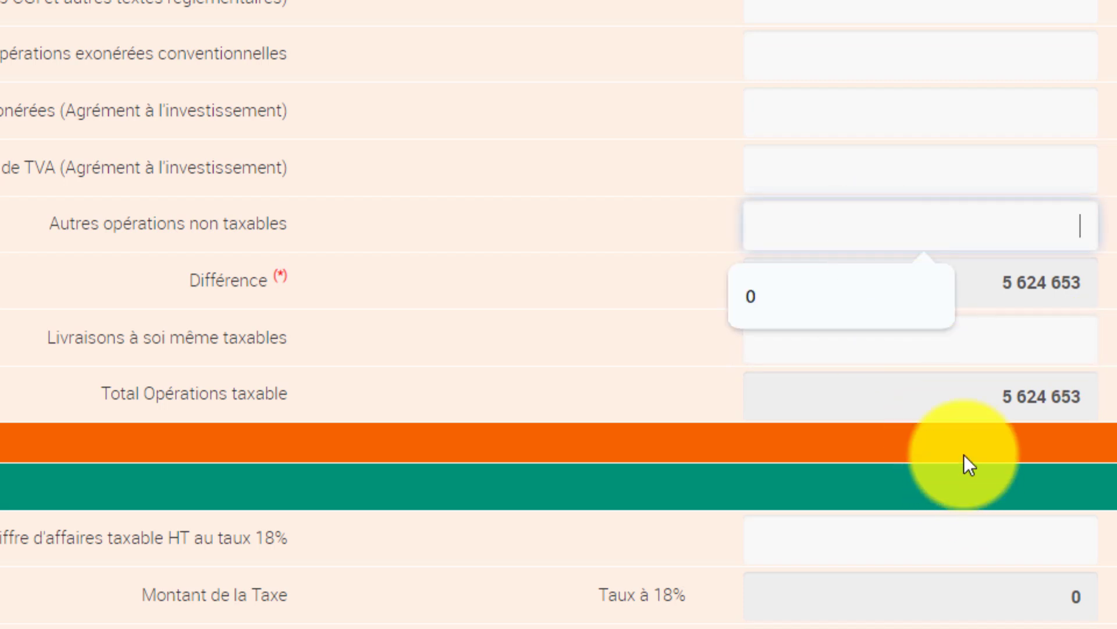
left_click(1013, 339)
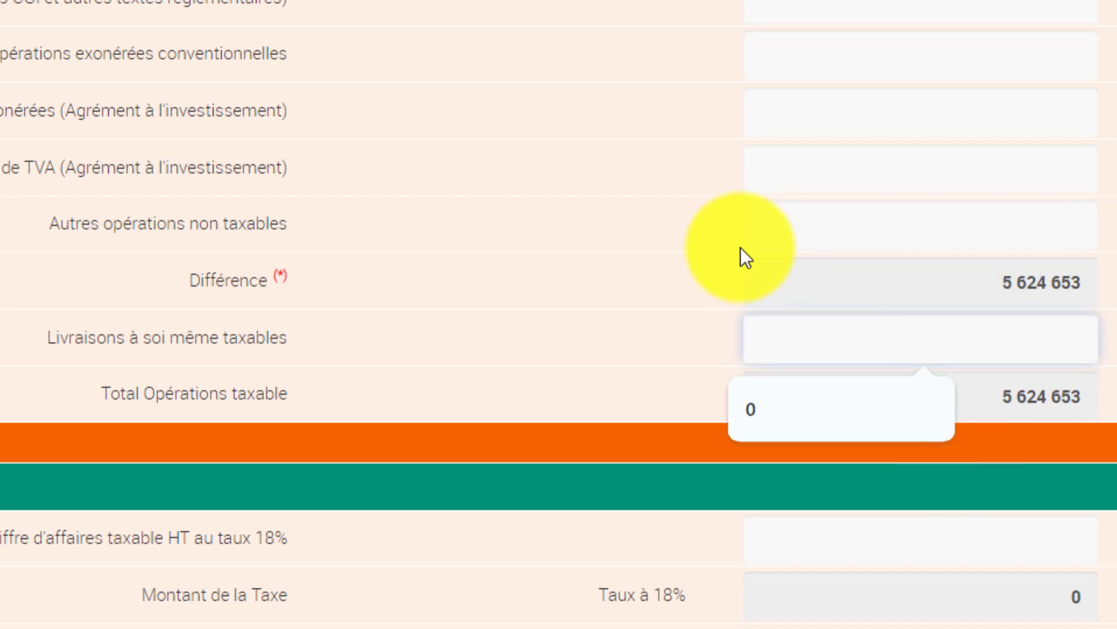
scroll(740, 250, "down", 5)
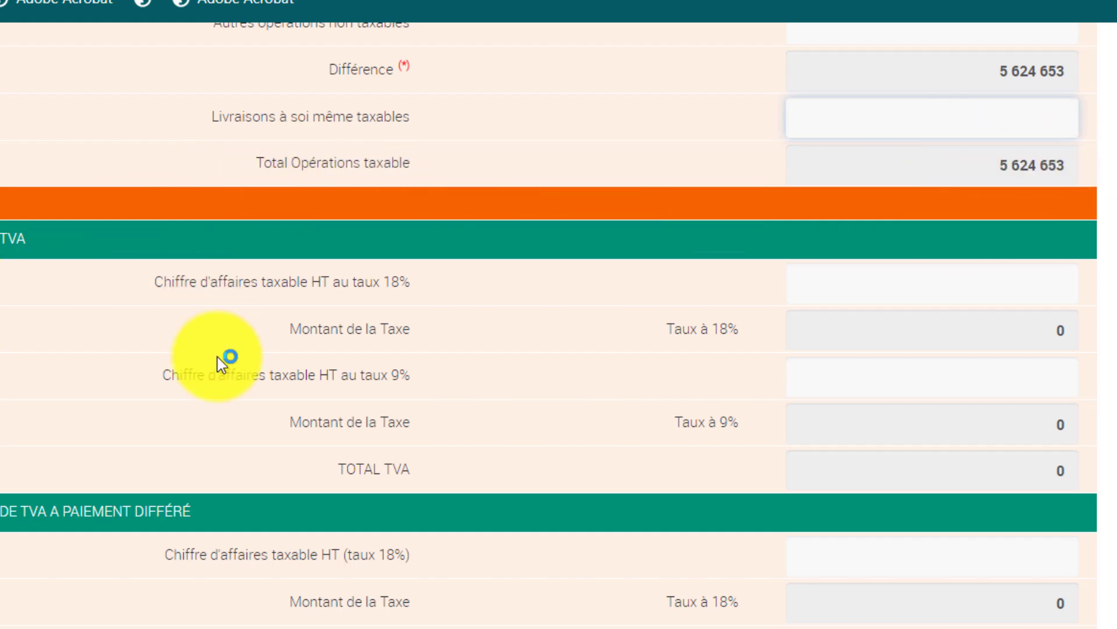
Enter 5 624 653 as the 18% taxable turnover, leaving the 9% line blank.
left_click(862, 292)
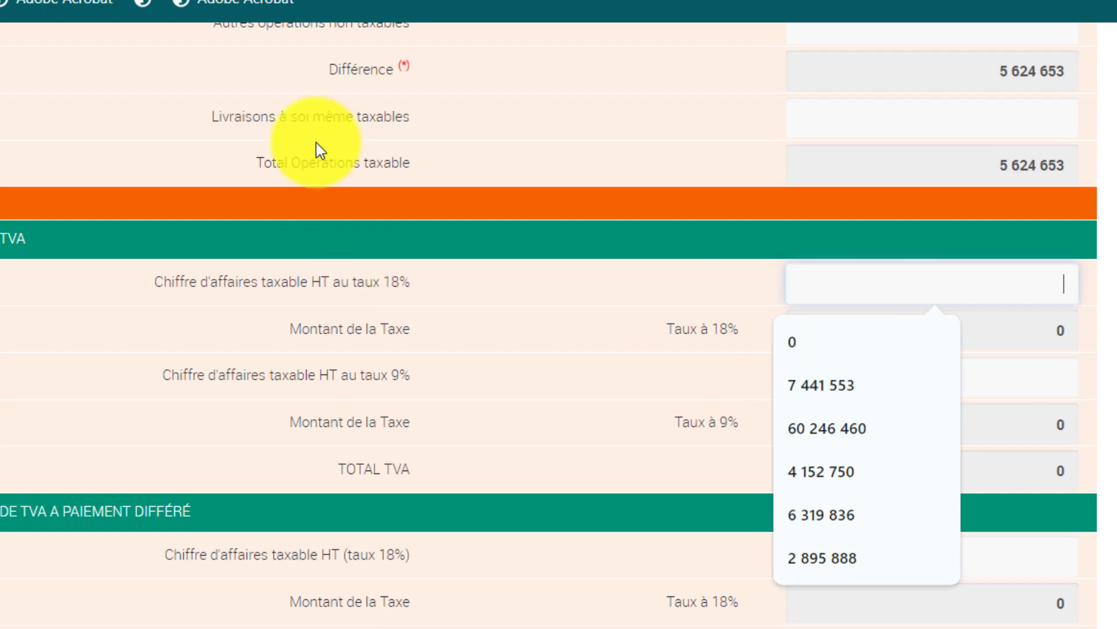
left_click(582, 308)
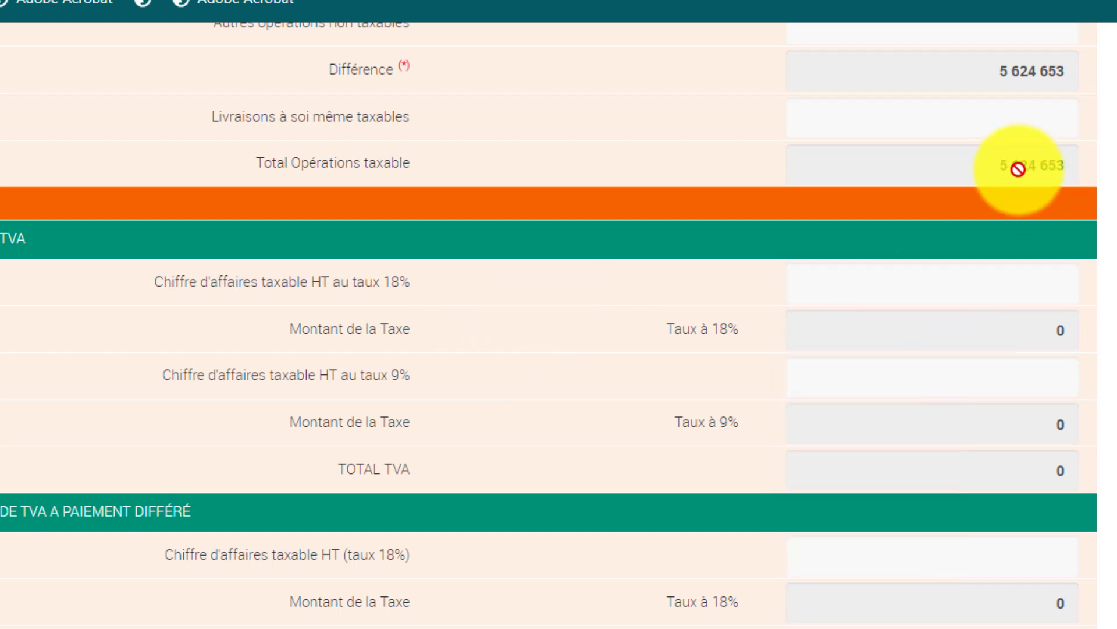
left_click(907, 287)
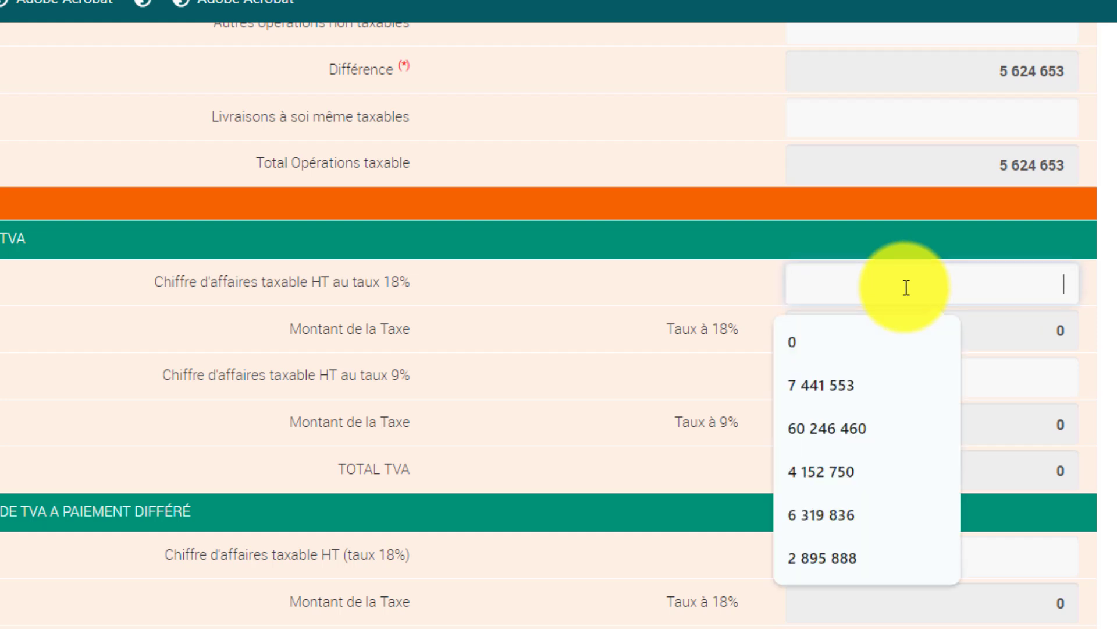
type("5 624 ")
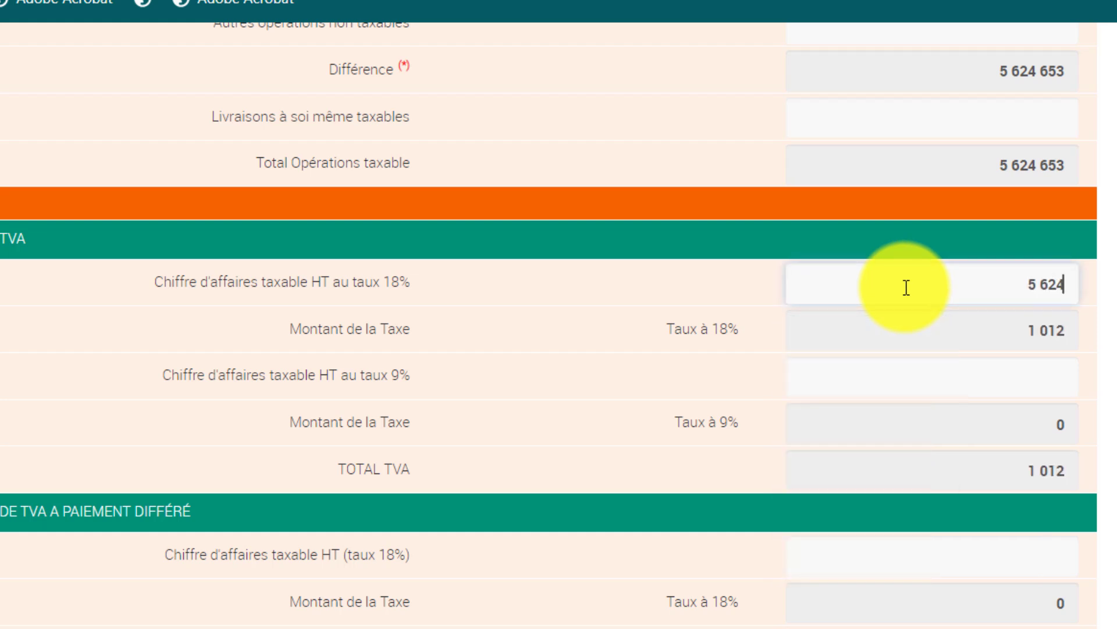
type("653")
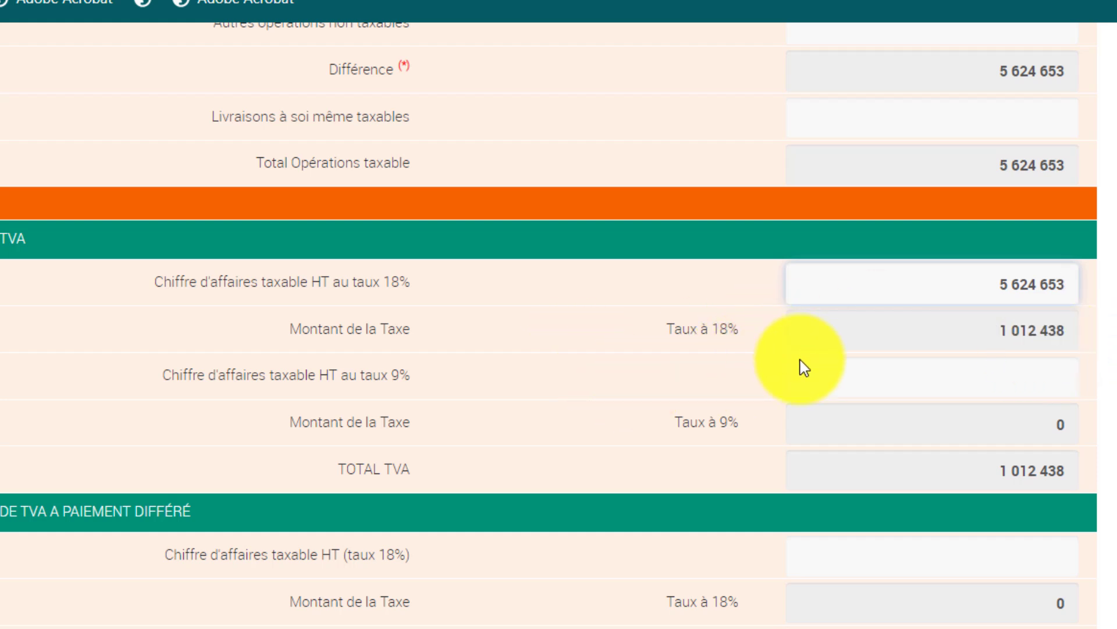
scroll(746, 411, "down", 2)
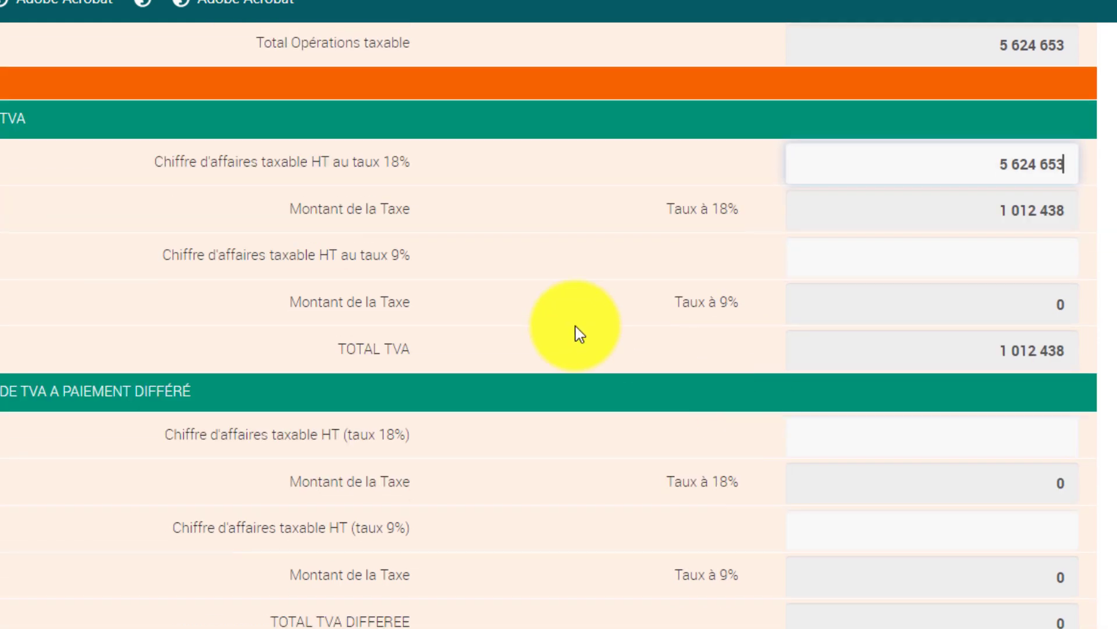
left_click(933, 274)
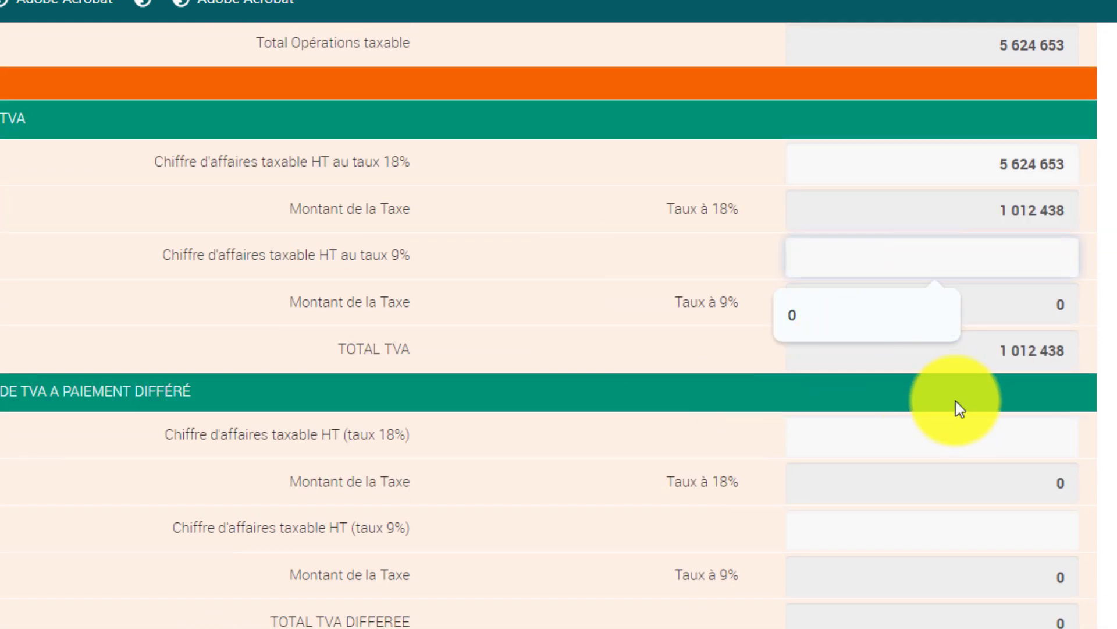
left_click(531, 291)
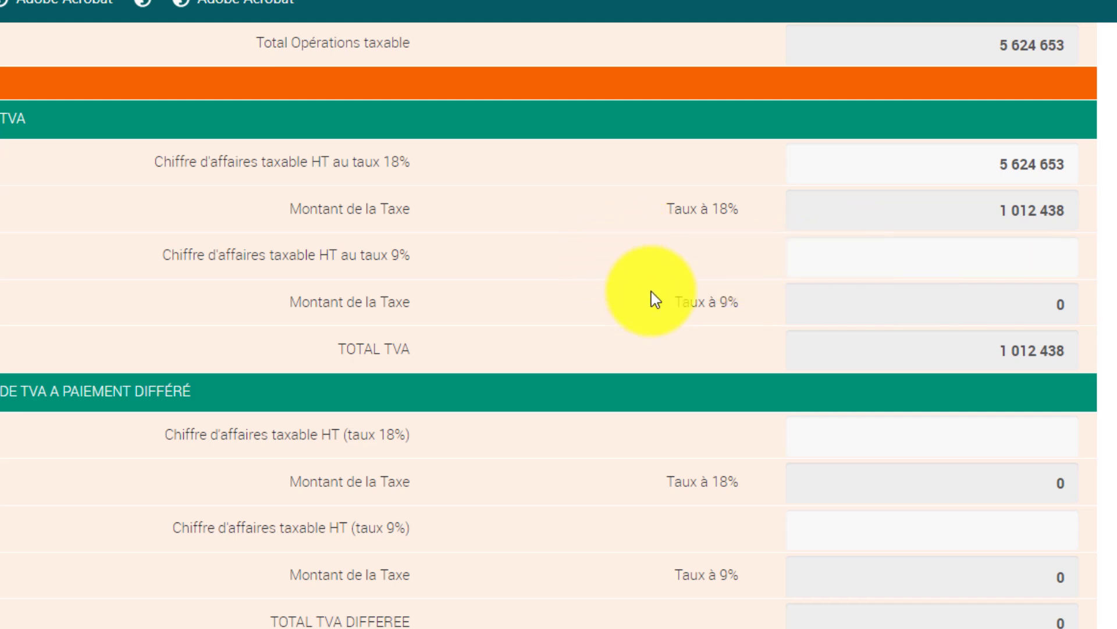
scroll(654, 300, "down", 2)
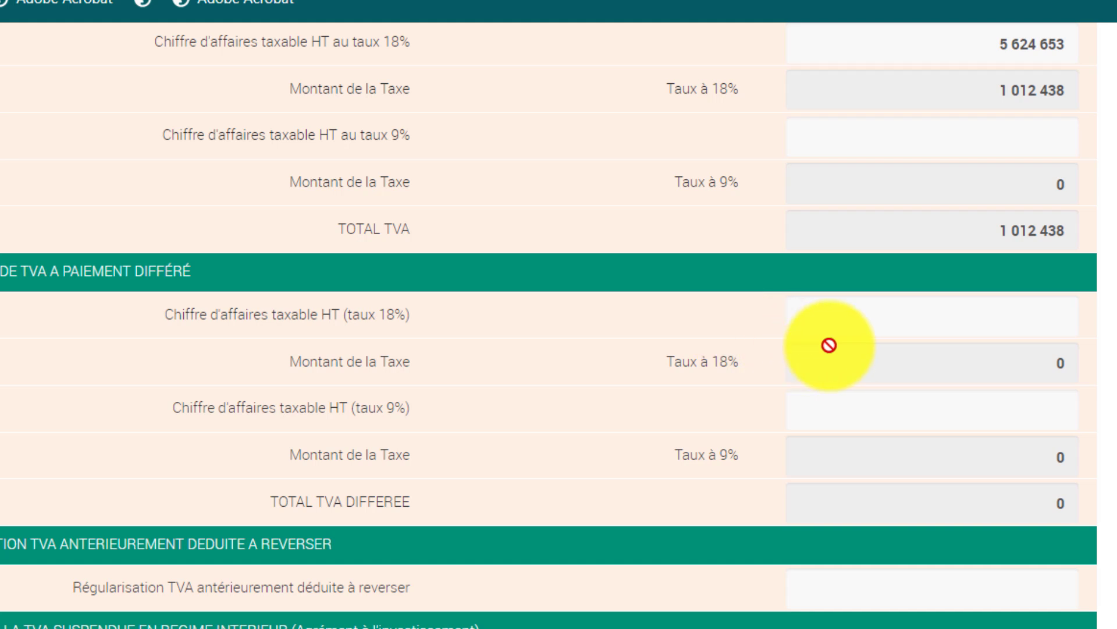
left_click(860, 331)
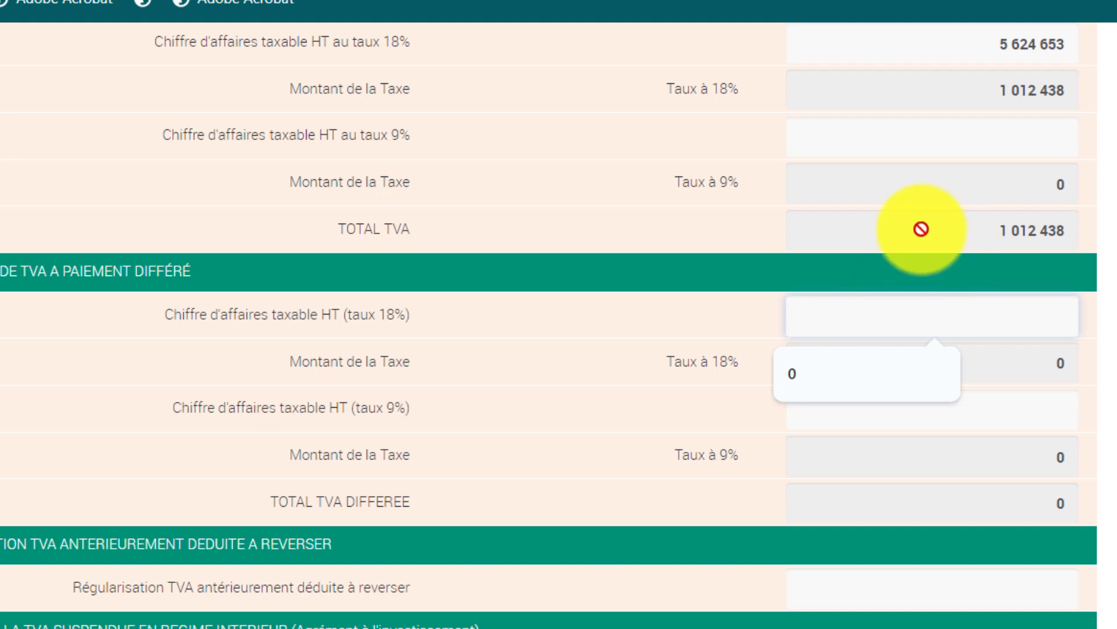
scroll(955, 267, "up", 6)
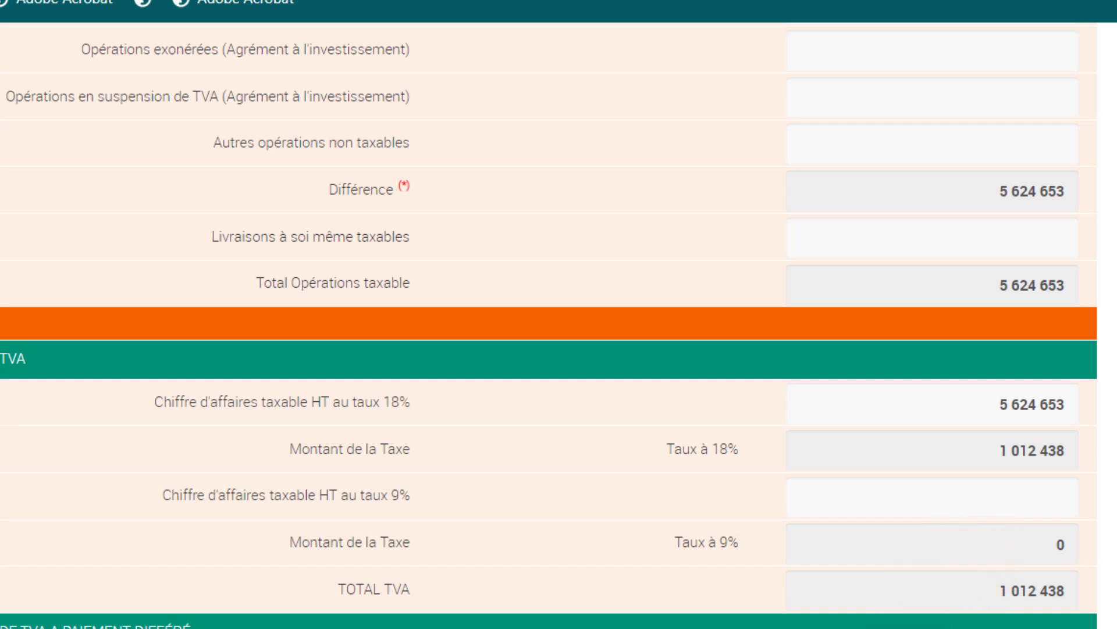
scroll(910, 511, "down", 4)
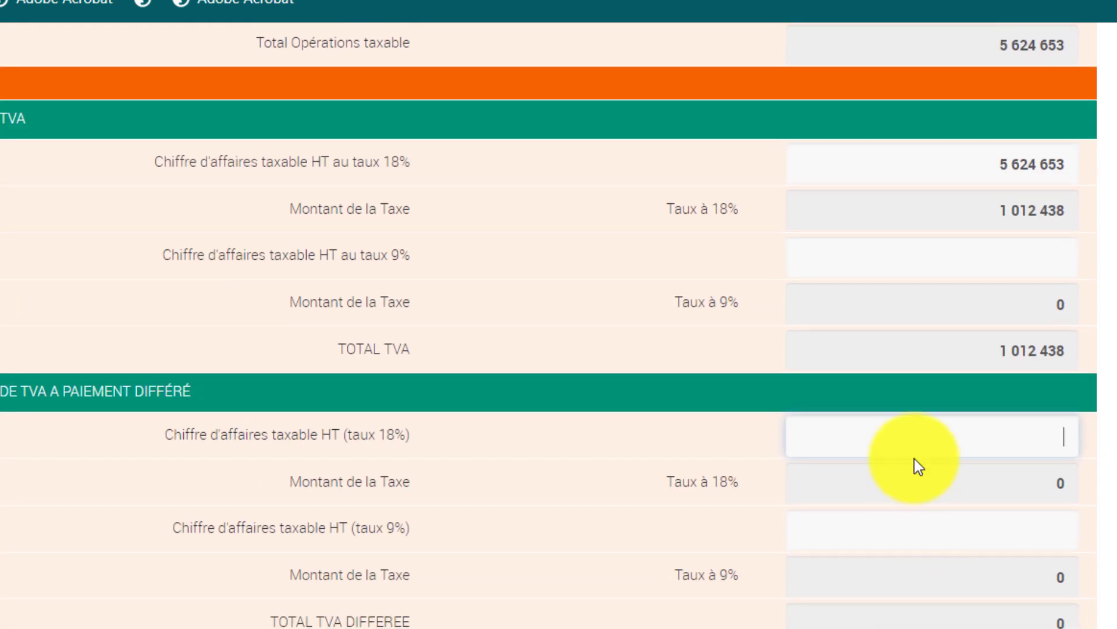
left_click(912, 447)
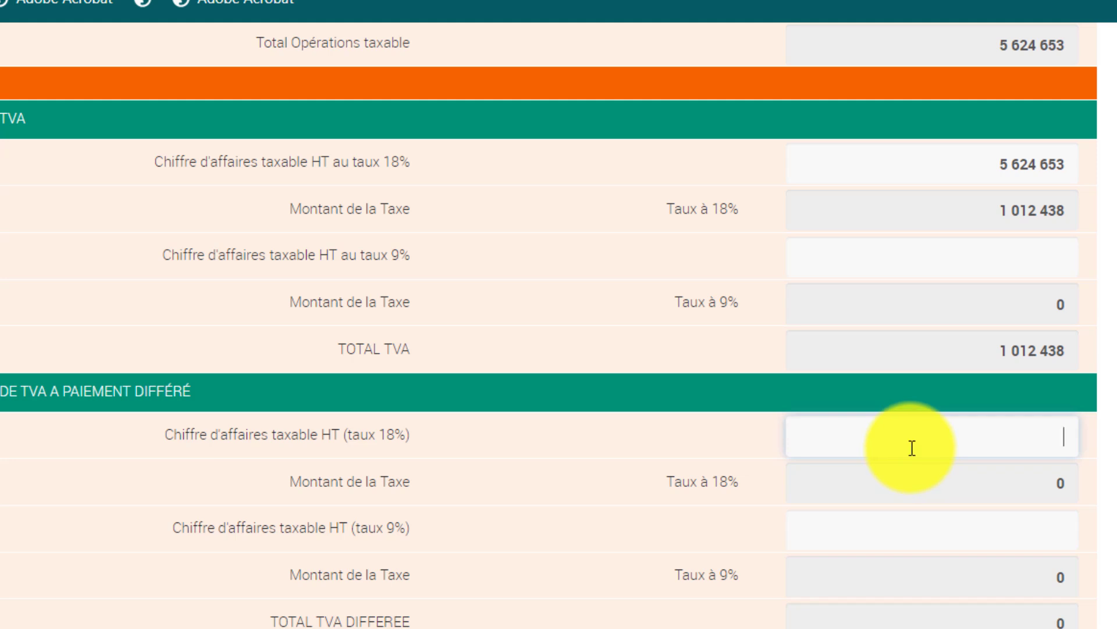
left_click(854, 441)
type("2000000")
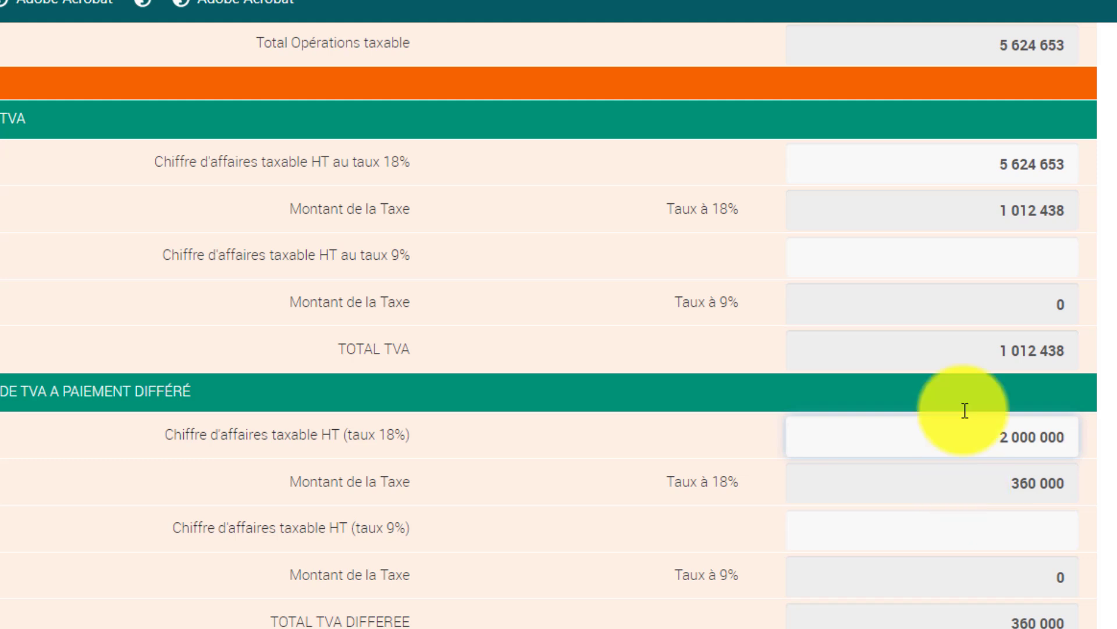
scroll(963, 408, "up", 4)
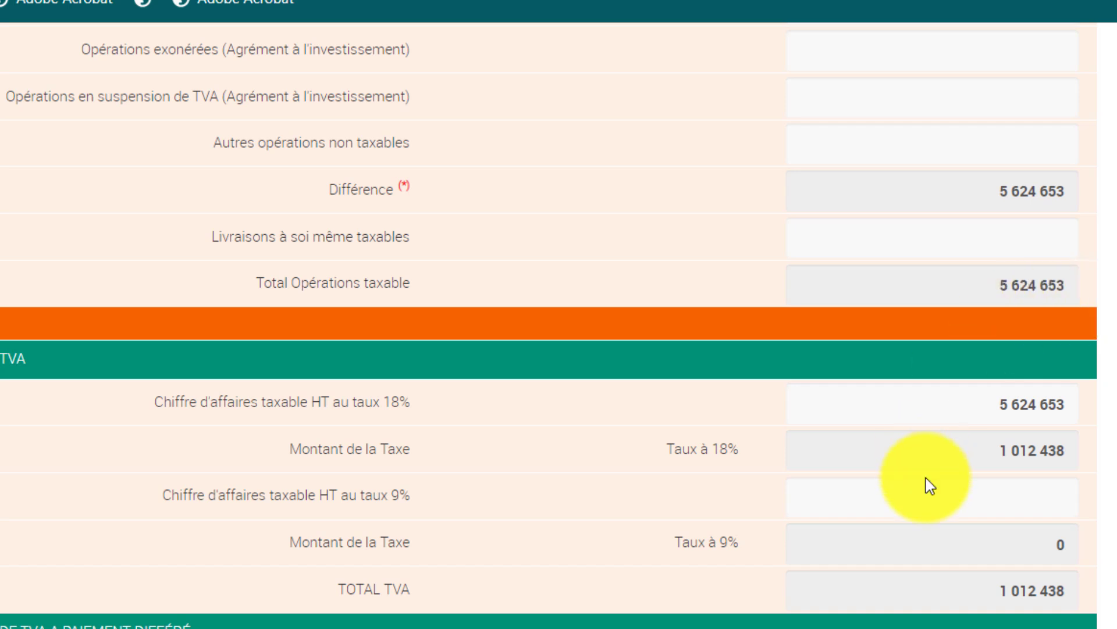
scroll(926, 477, "down", 3)
scroll(937, 524, "down", 6)
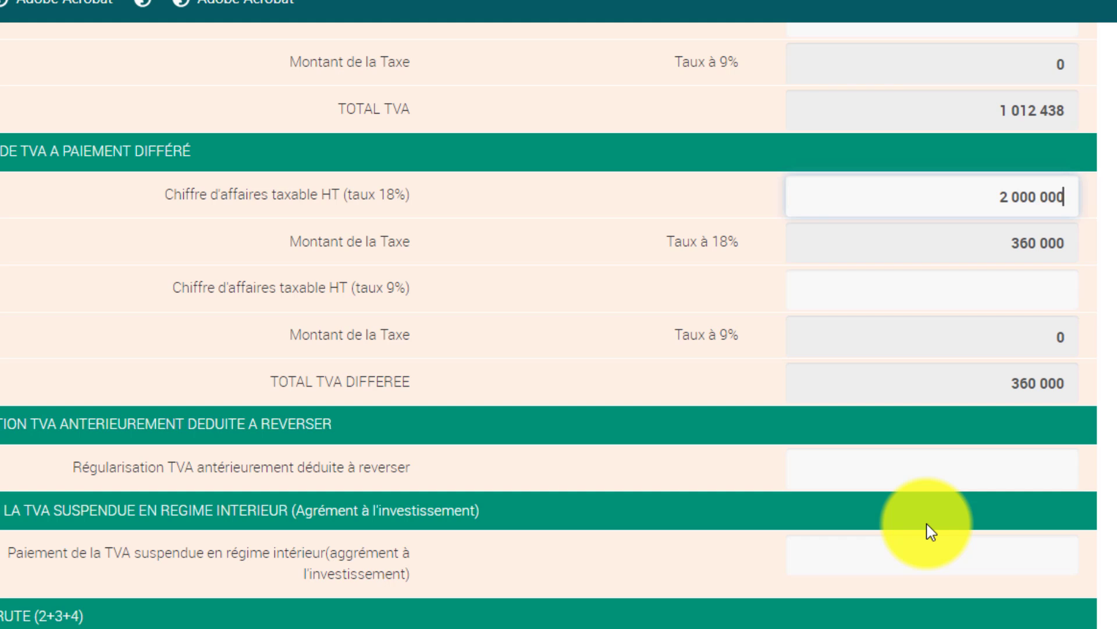
scroll(930, 530, "up", 2)
scroll(878, 531, "up", 6)
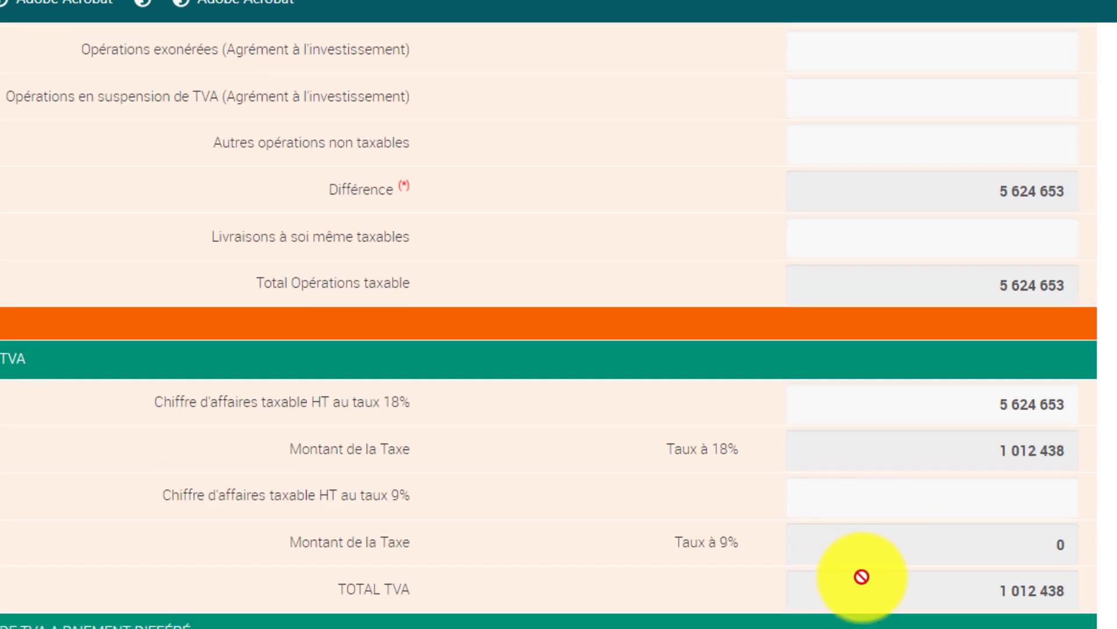
scroll(861, 574, "down", 2)
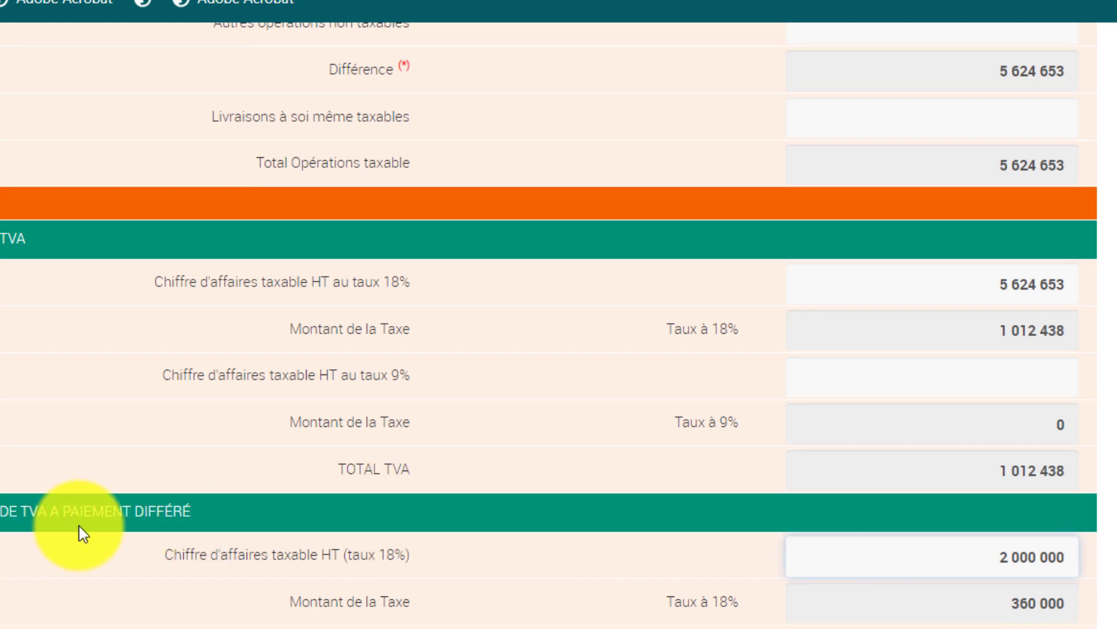
scroll(766, 567, "down", 2)
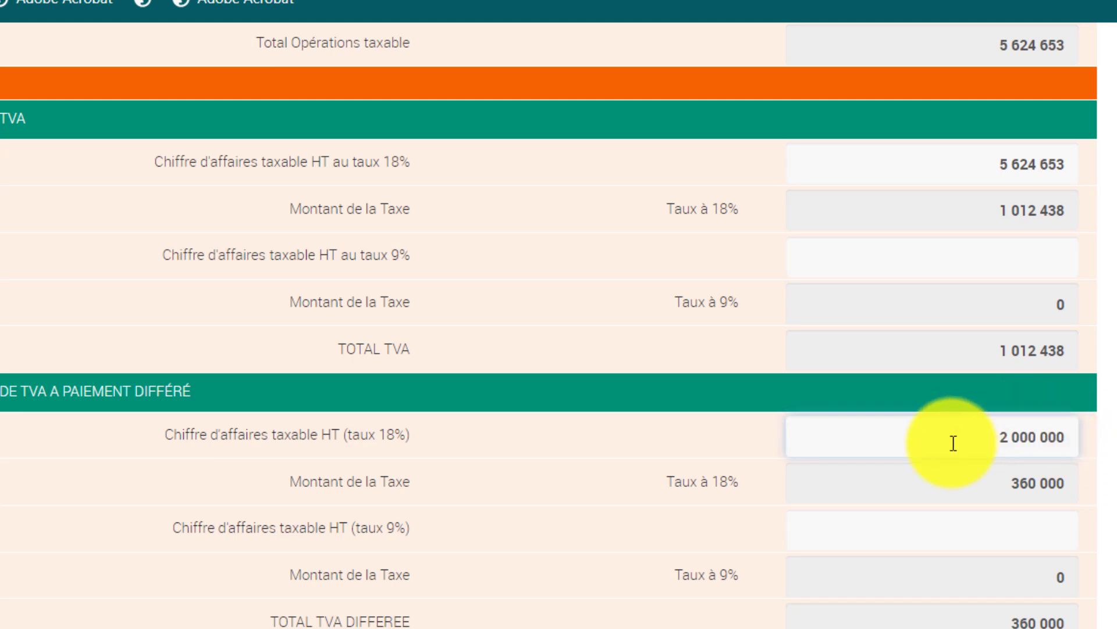
double_click(1013, 442)
key("BackSpace")
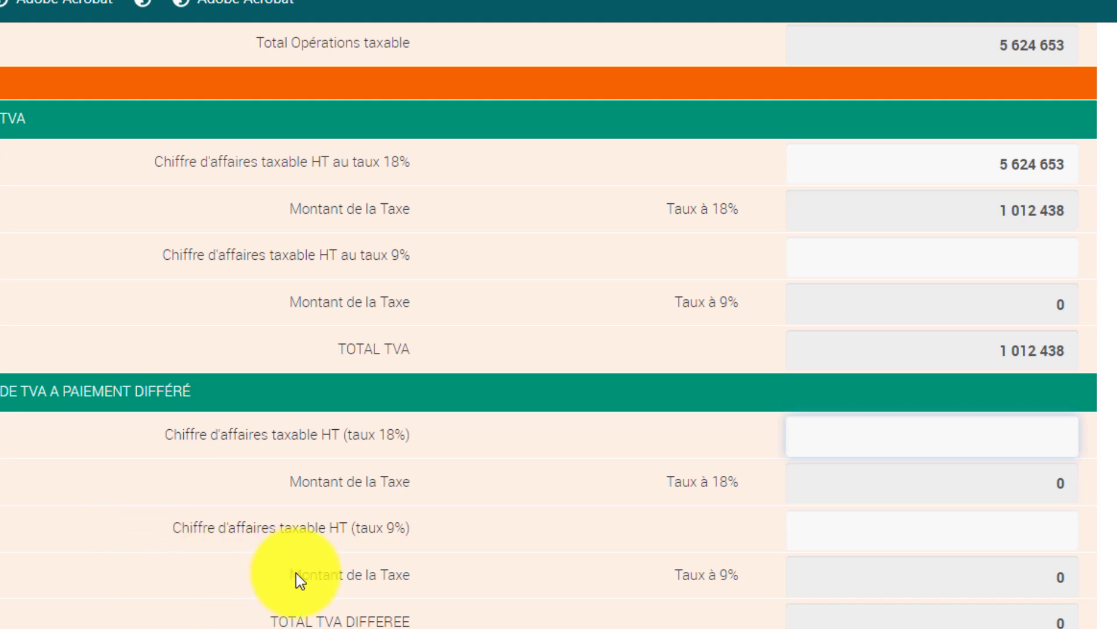
left_click(903, 541)
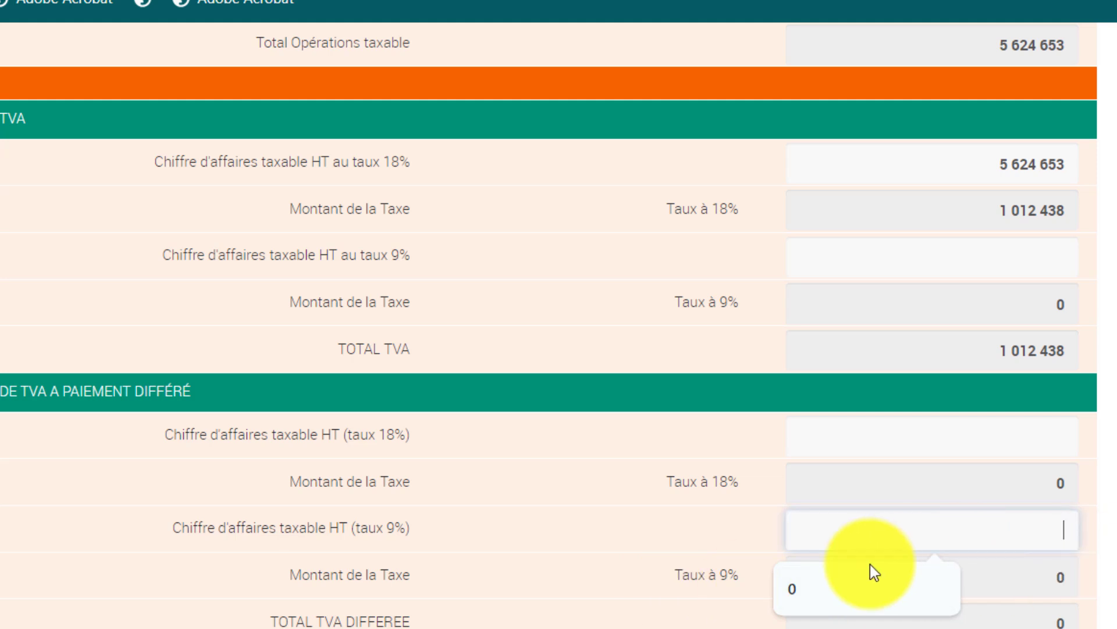
scroll(483, 582, "down", 4)
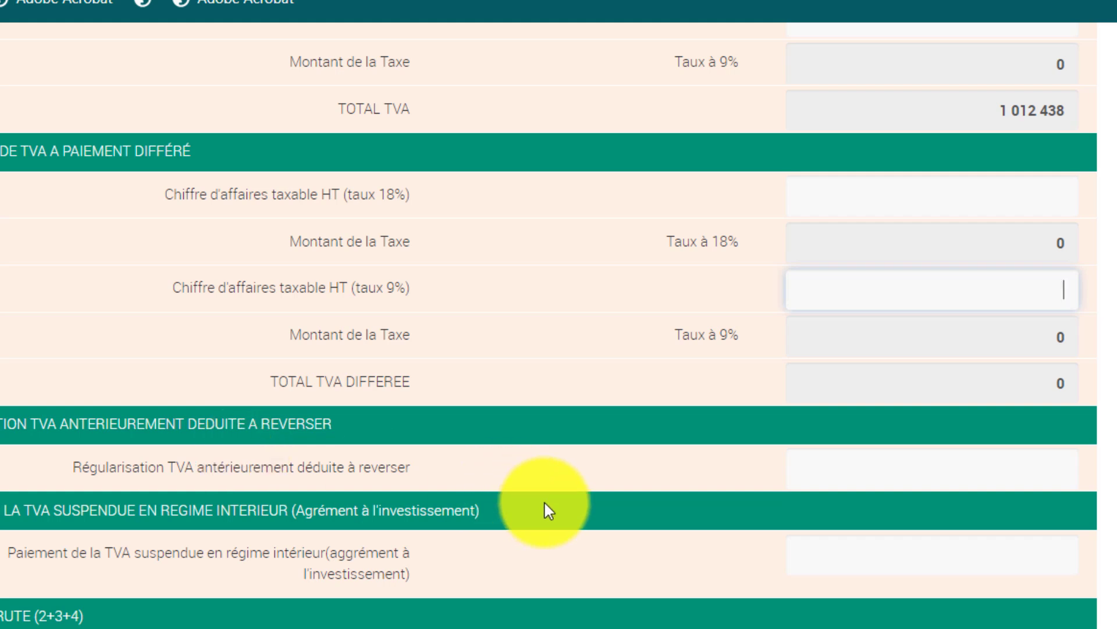
left_click(942, 474)
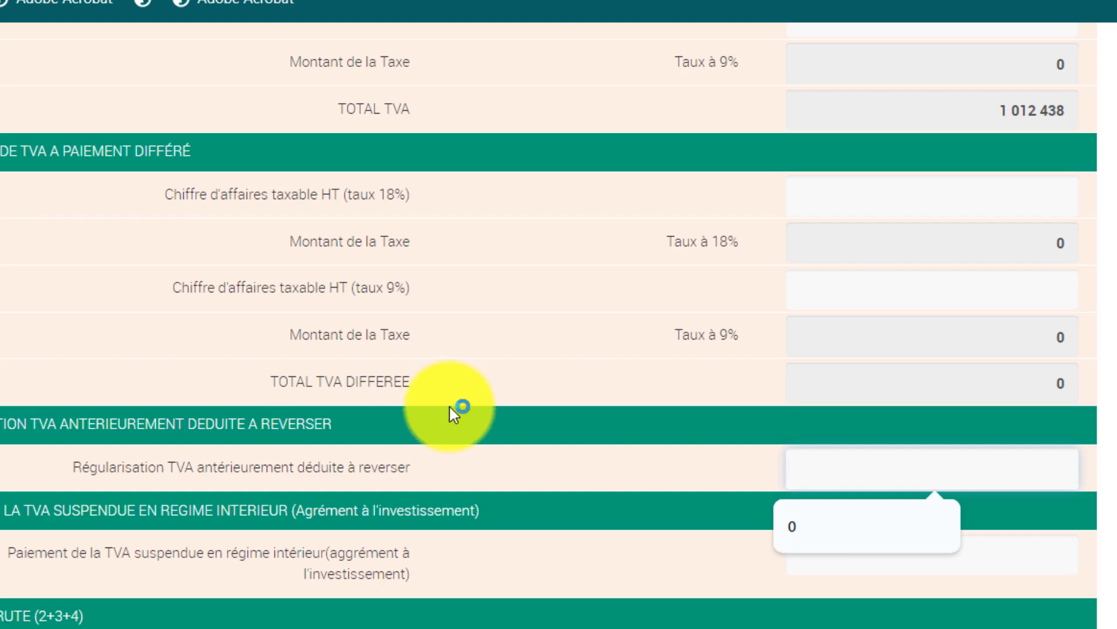
scroll(669, 518, "down", 1)
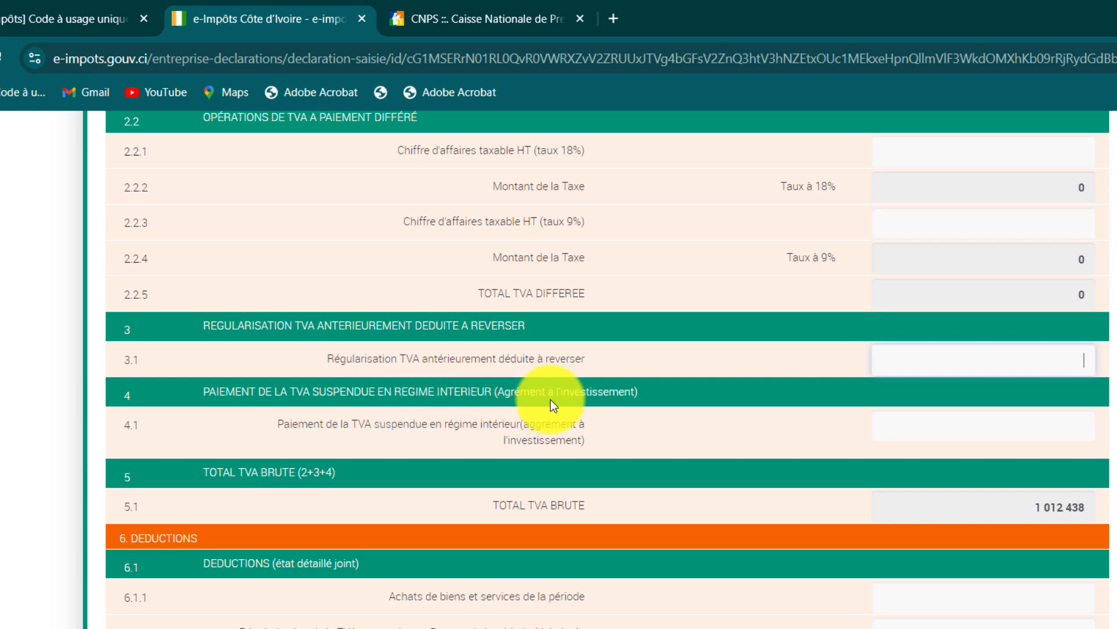
left_click(955, 424)
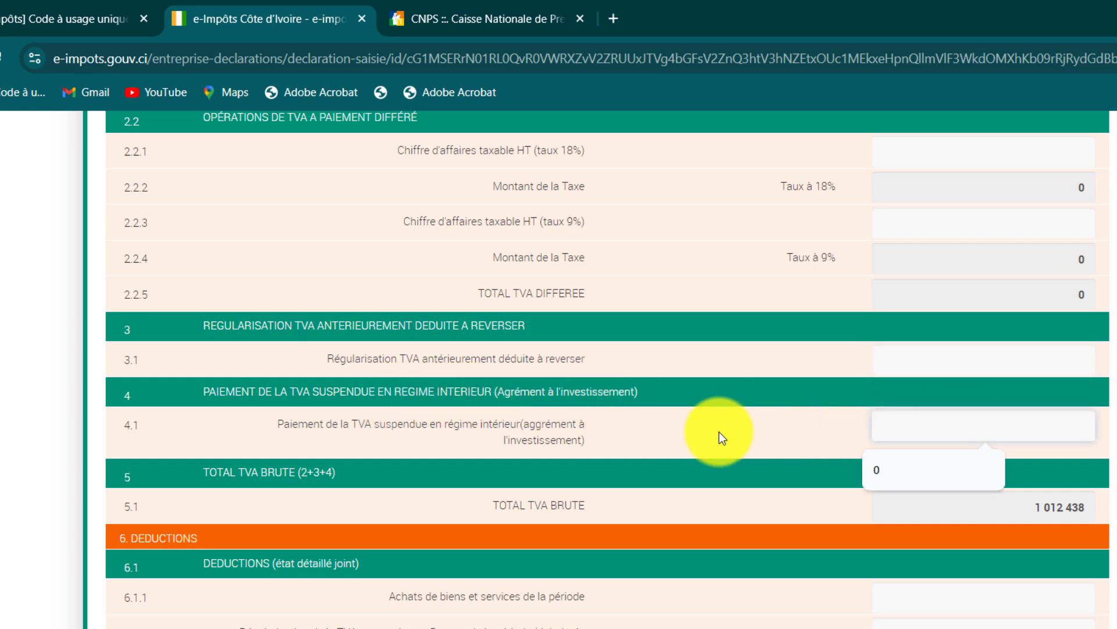
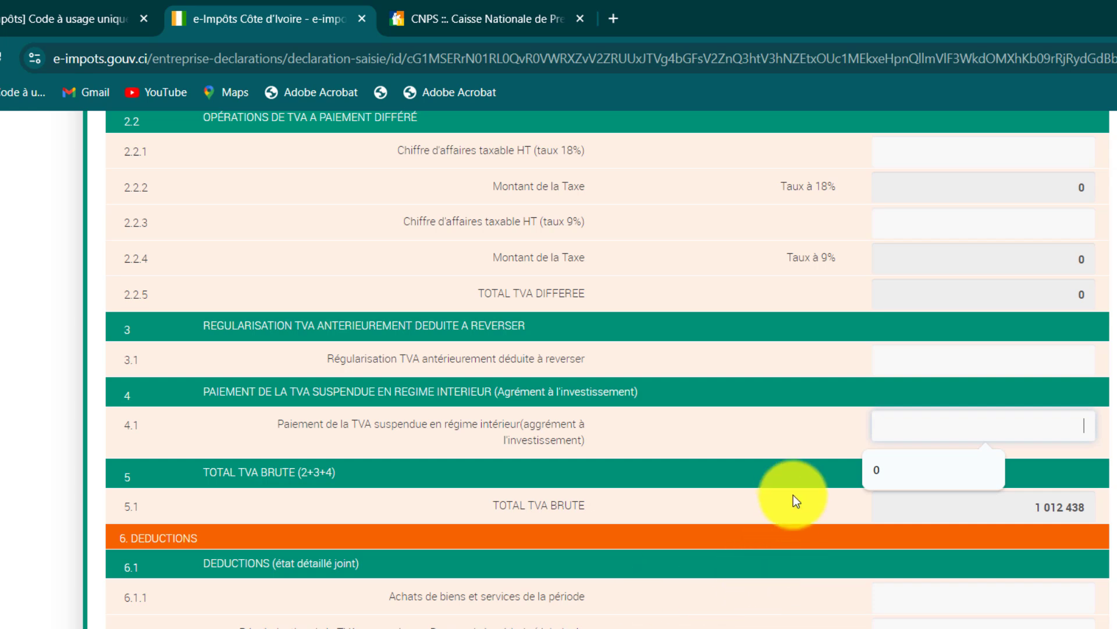
Locate the purchases deduction field 6.1.1 on the TVA form, leaving it blank for now.
scroll(751, 415, "down", 2)
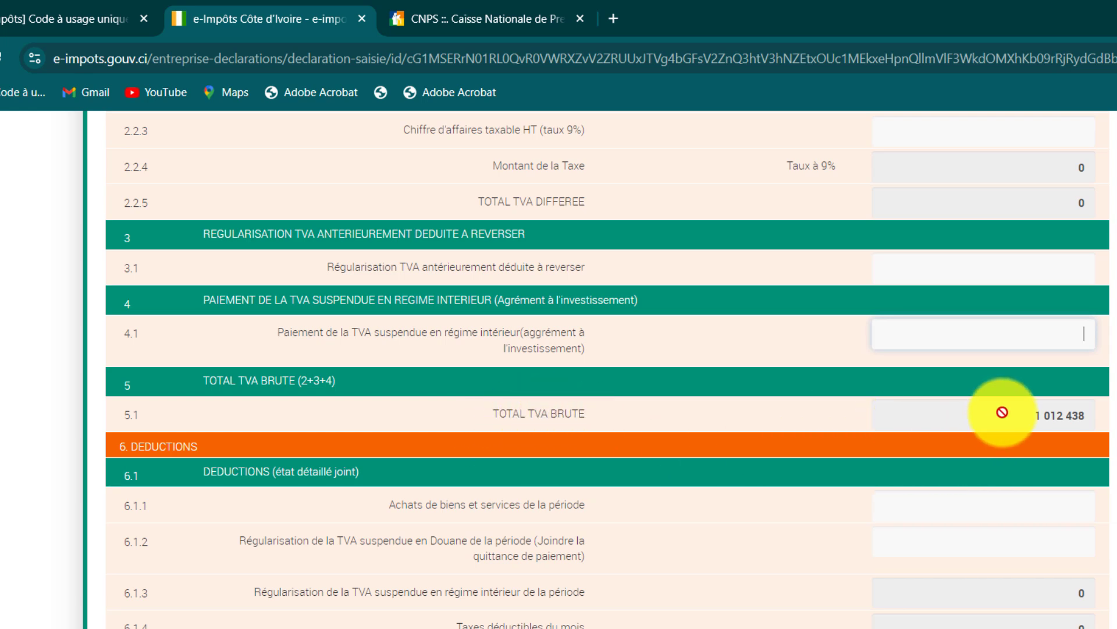
scroll(582, 323, "up", 2)
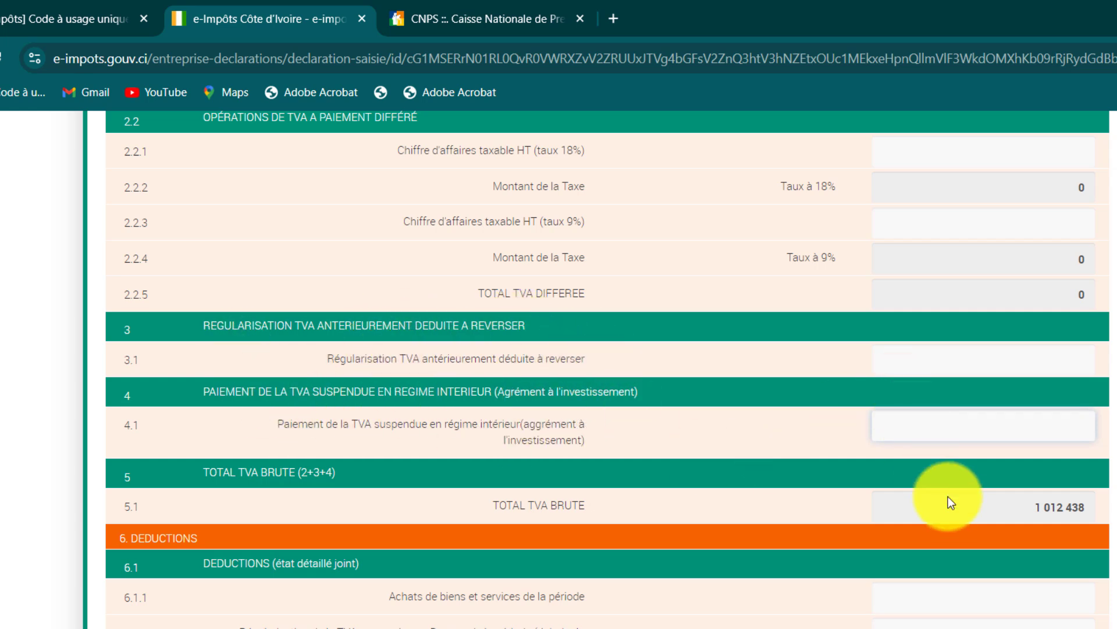
scroll(665, 420, "down", 2)
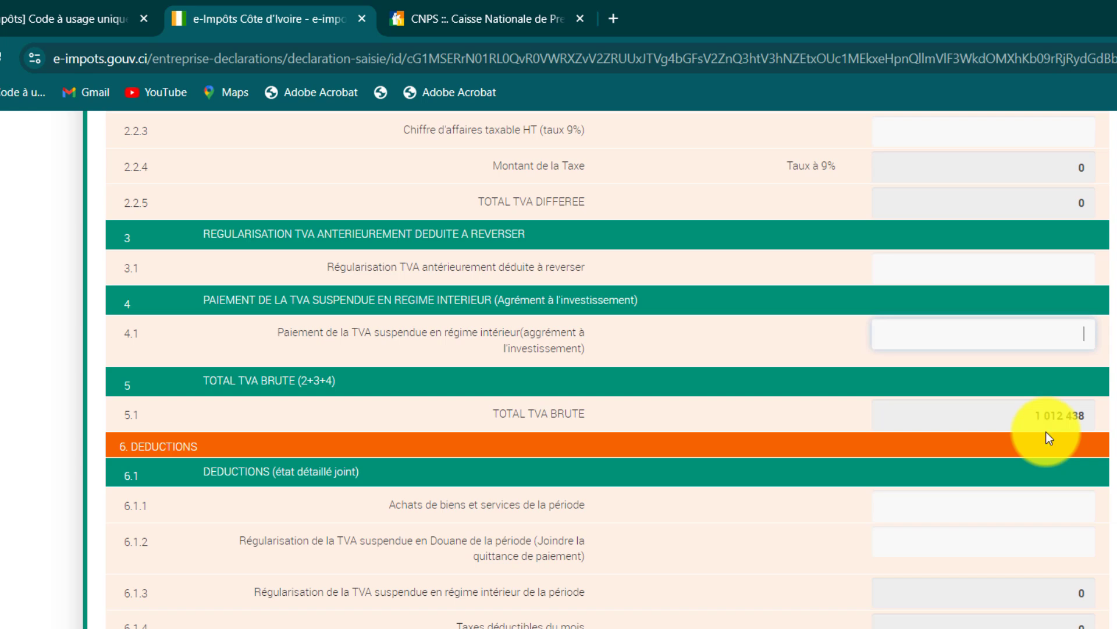
scroll(1045, 432, "down", 2)
left_click(958, 422)
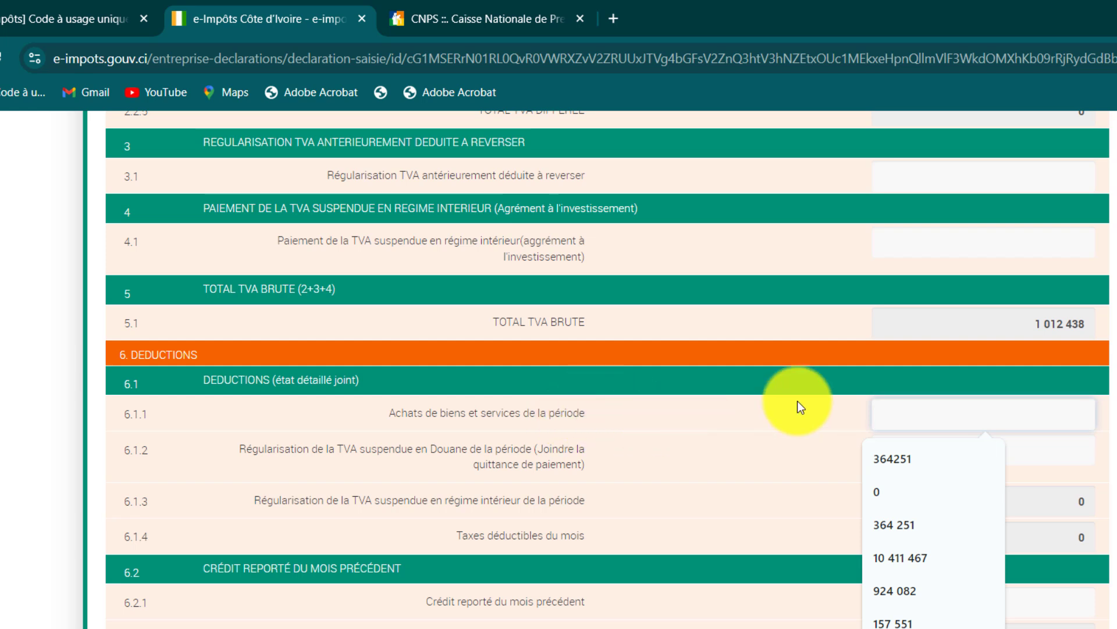
left_click(764, 405)
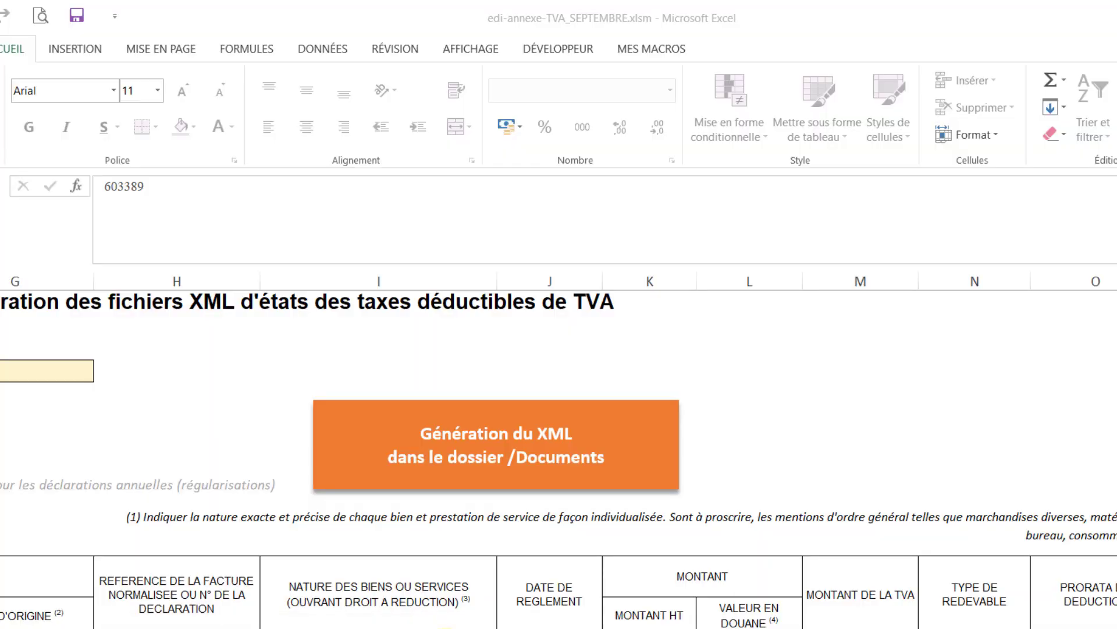
Check the CITERNE 100L NOIR invoice (203 390 pre-tax) and the CIMENT CAROCOL BLANC 25 KG row in the annex.
scroll(411, 593, "down", 3)
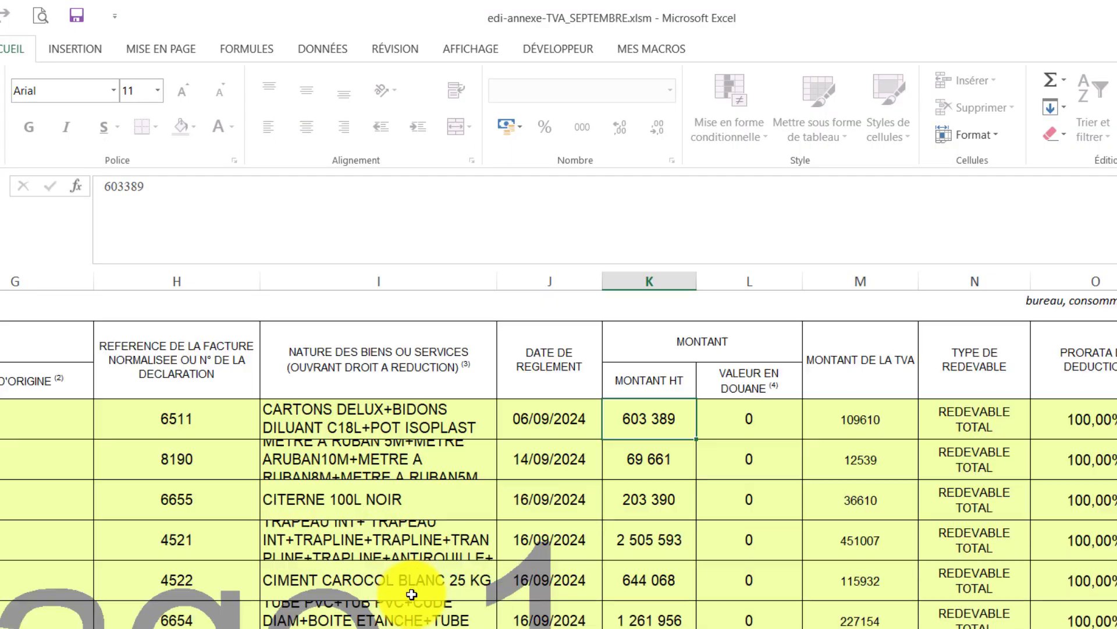
left_click(373, 508)
left_click(642, 501)
left_click(343, 592)
Select the MONTANT DE LA TAXE DEDUCTIBLE amounts in column P to read their sum.
scroll(735, 534, "down", 2)
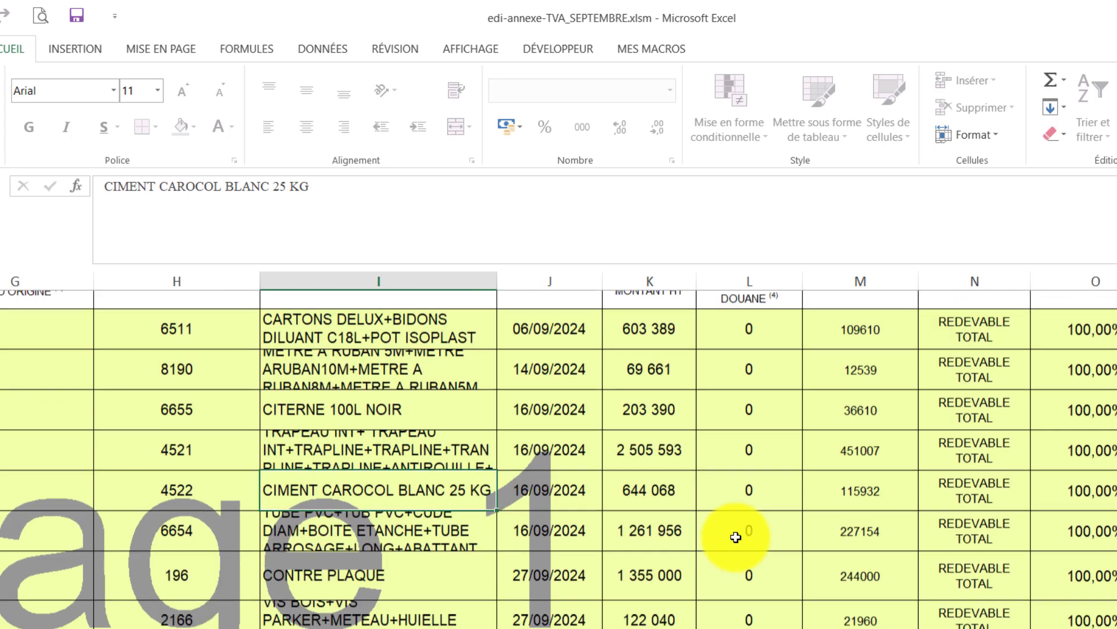
scroll(737, 535, "up", 3)
scroll(735, 537, "down", 2)
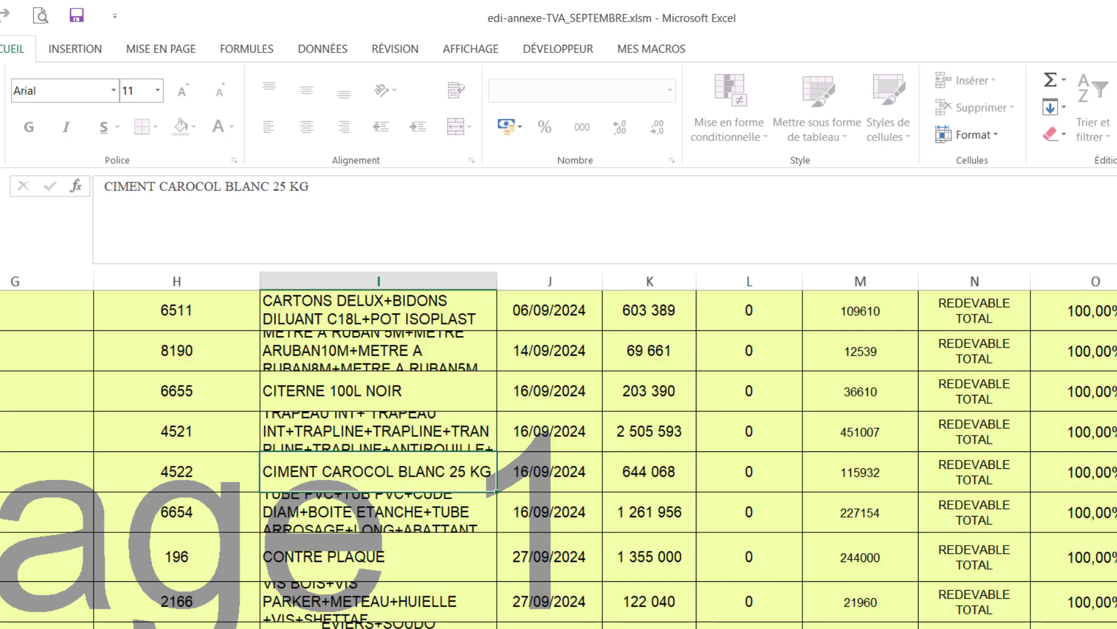
scroll(893, 499, "right", 3)
scroll(894, 472, "up", 2)
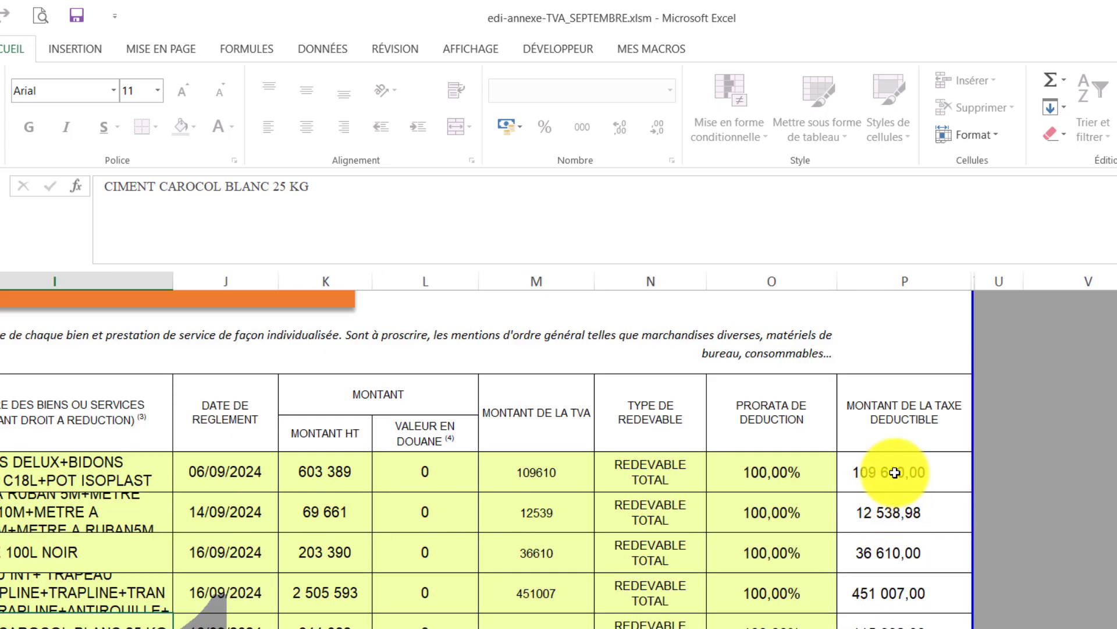
left_click_drag(895, 472, 886, 511)
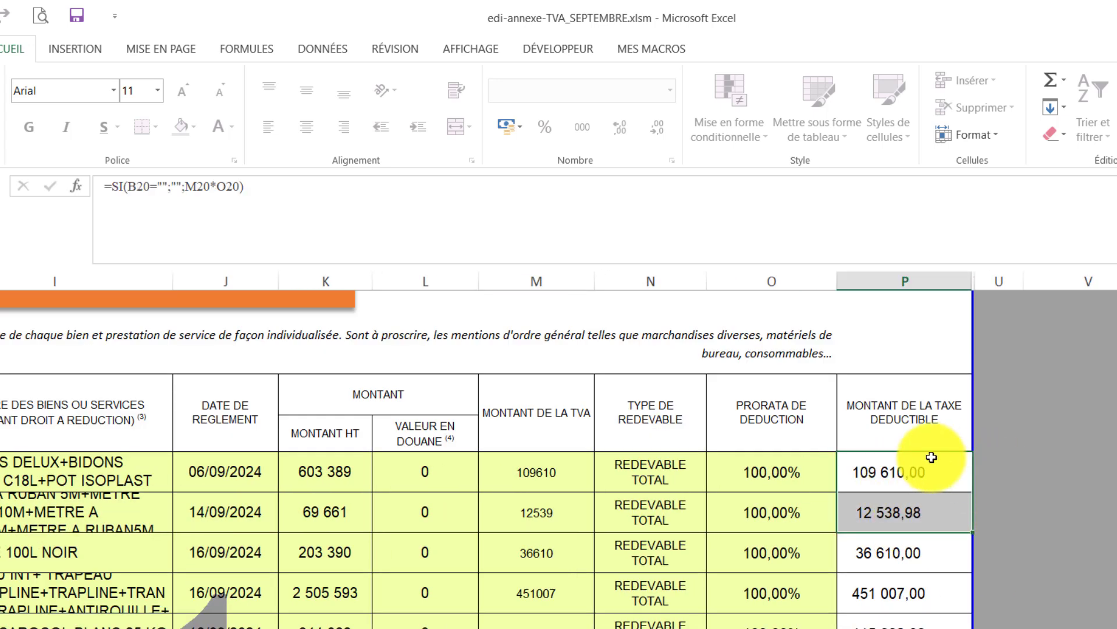
left_click_drag(932, 457, 907, 396)
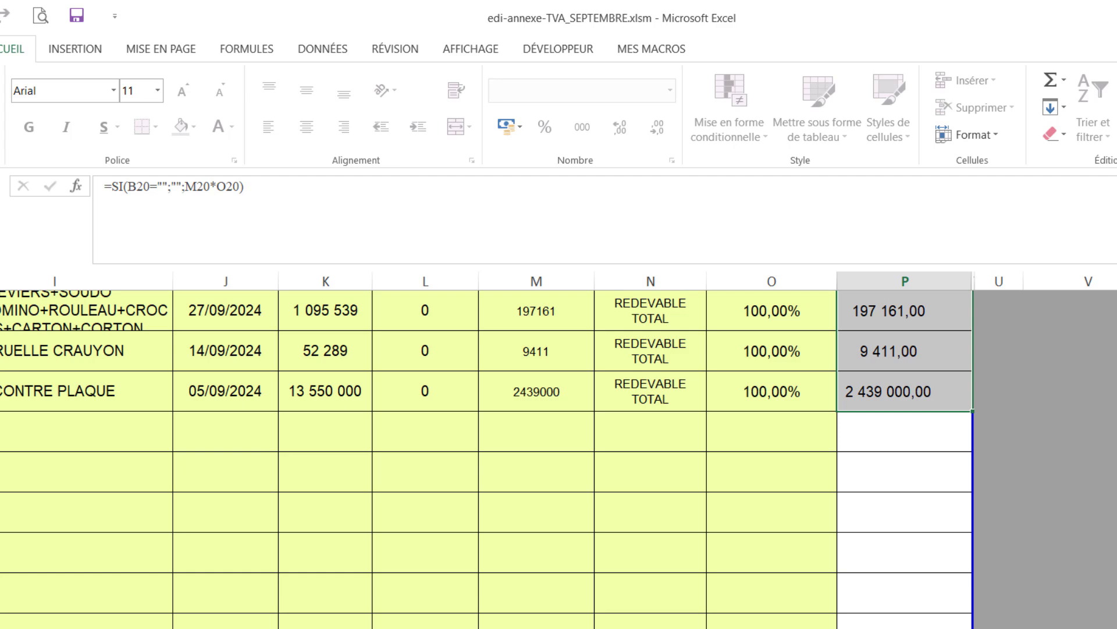
Enter 3 864 384 as the purchases deduction in field 6.1.1, leaving customs field 6.1.2 empty.
key("alt+Tab")
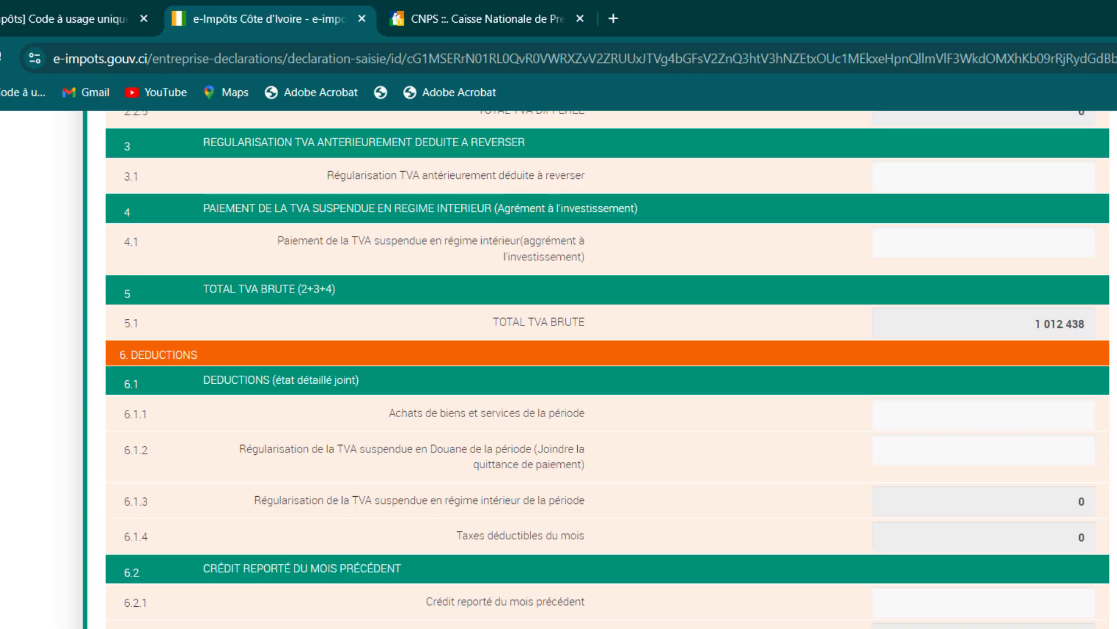
left_click(958, 411)
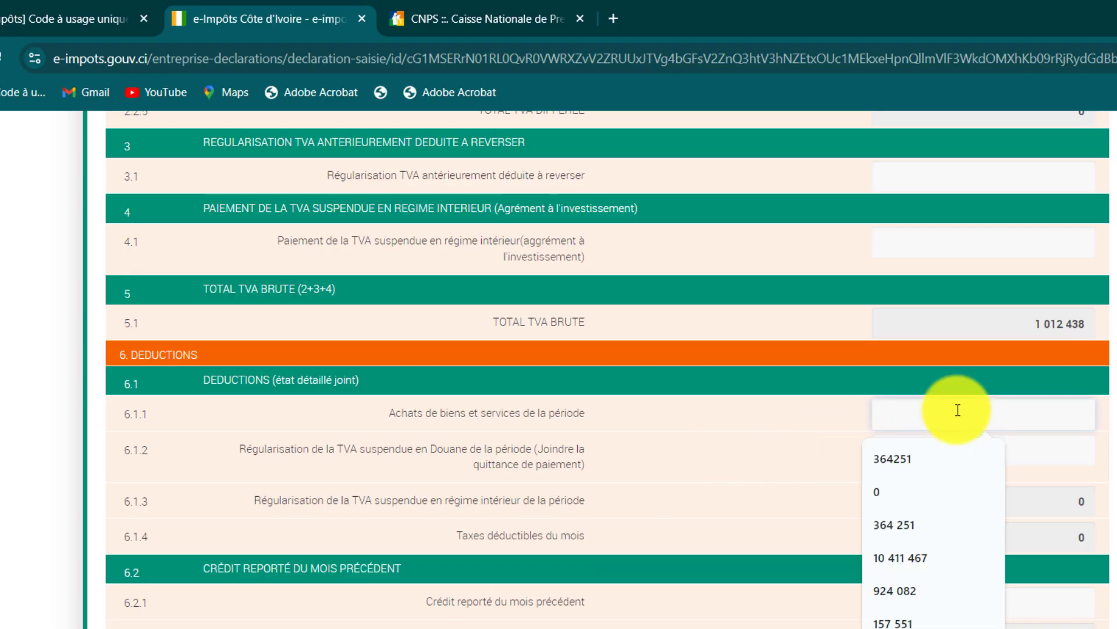
type("3 864 ")
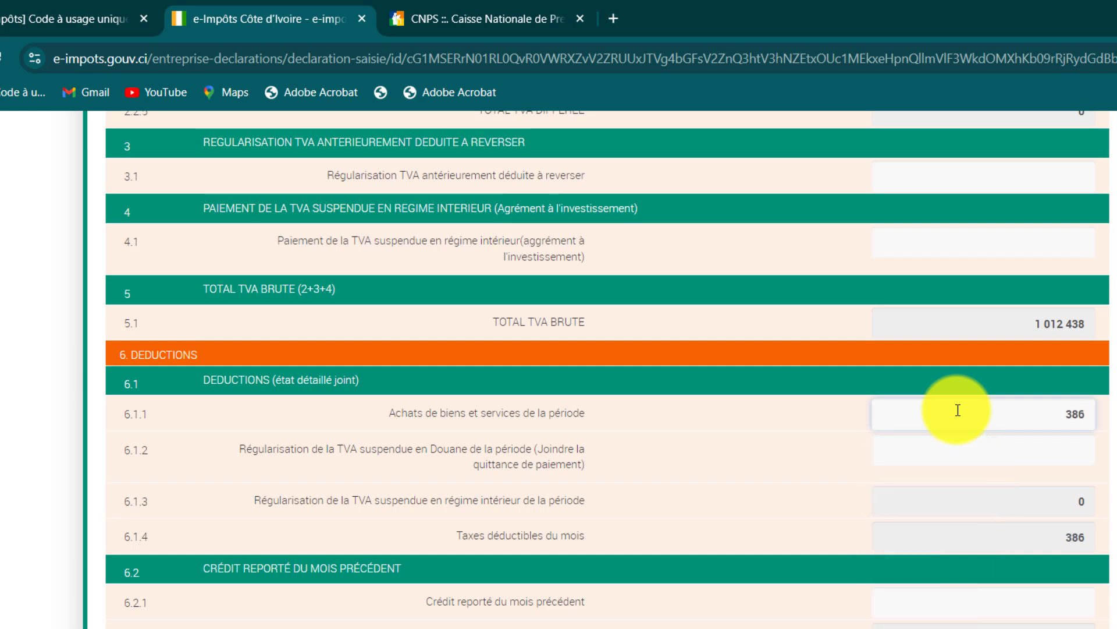
type("384")
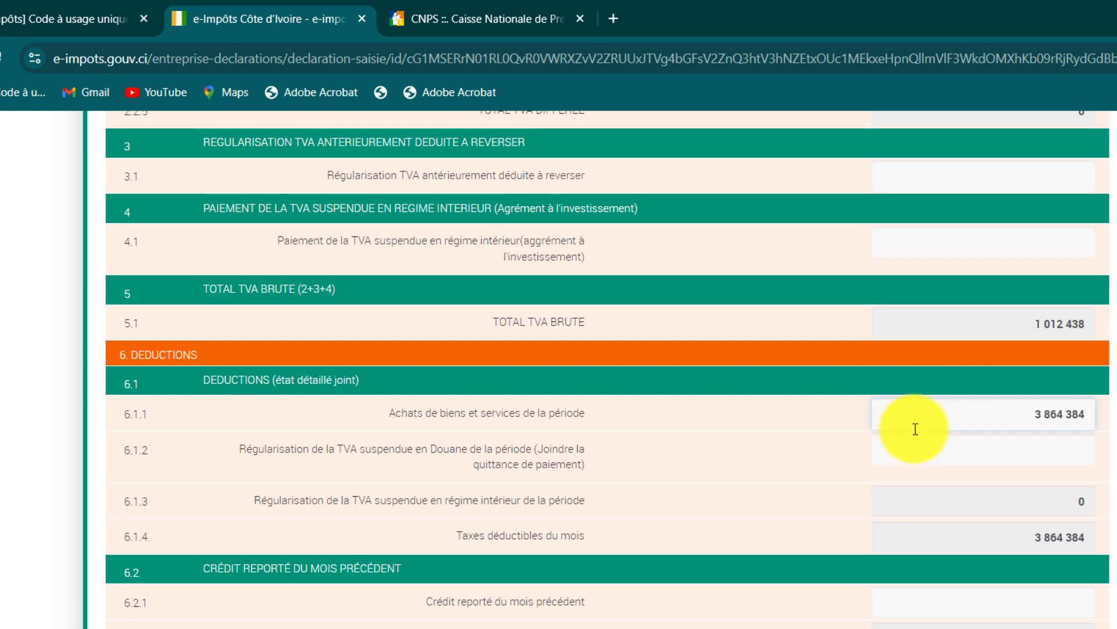
left_click(947, 462)
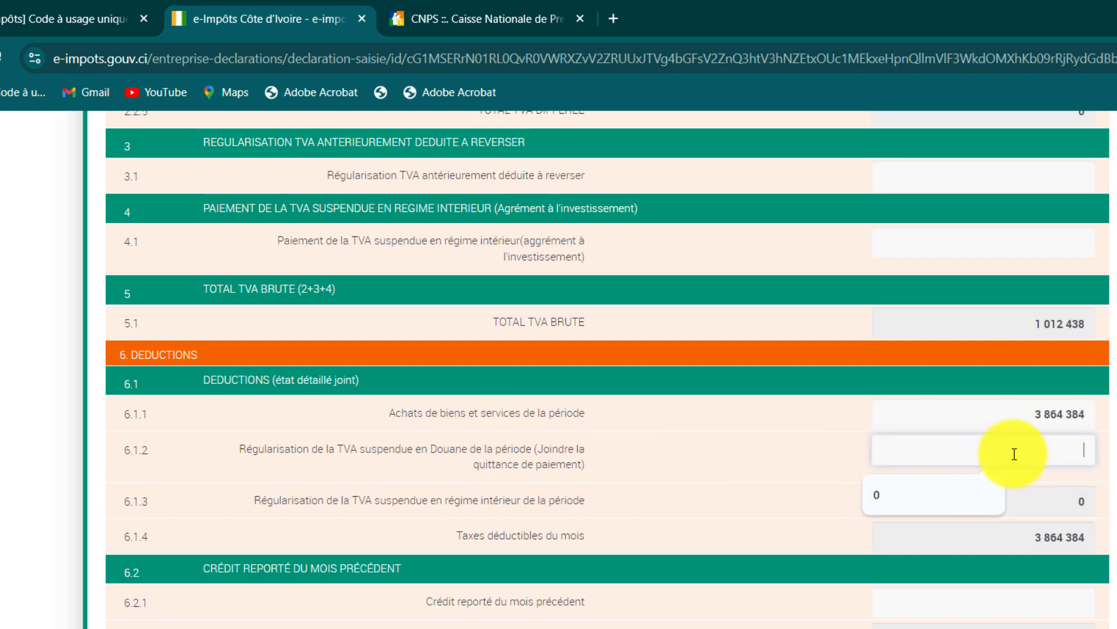
left_click(689, 496)
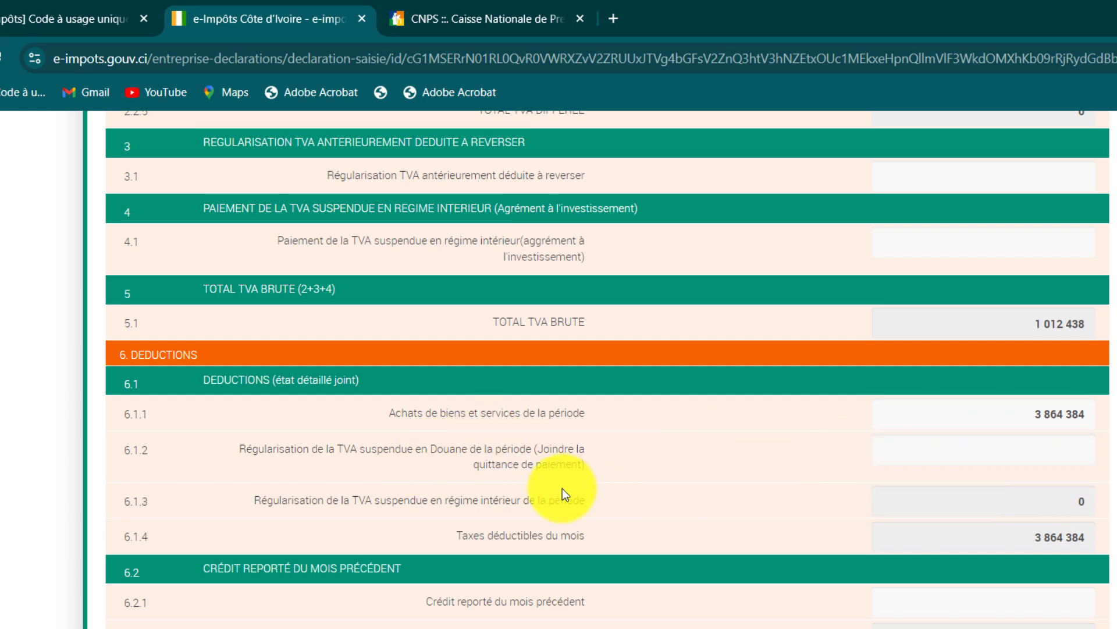
scroll(562, 488, "down", 2)
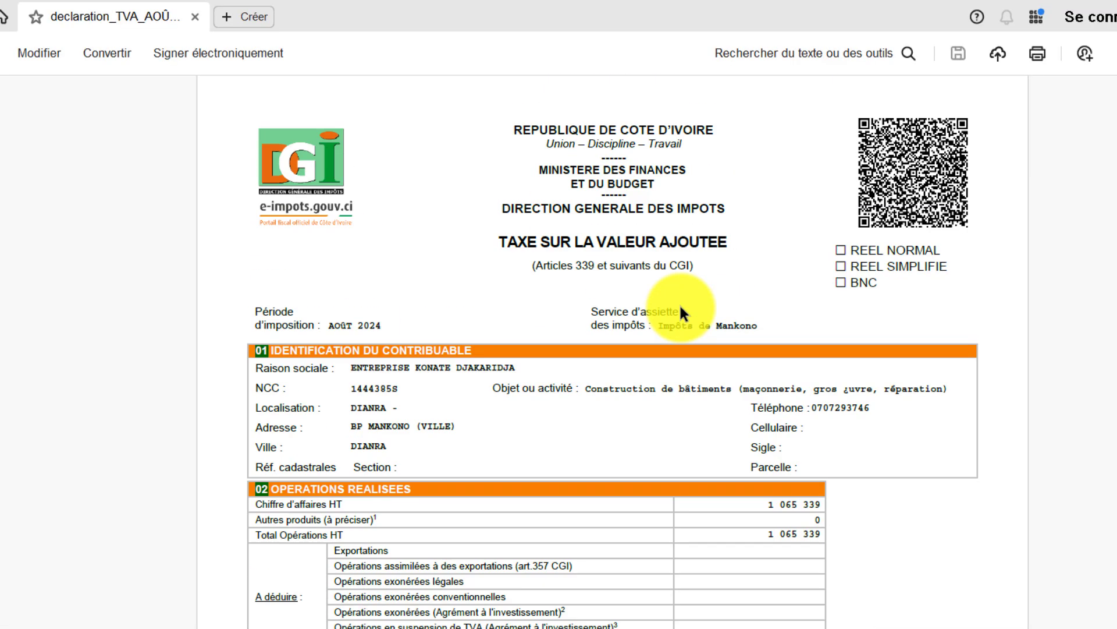
Scroll the August 2024 declaration PDF down to section 08 MONTANT DE L'IMPÔT.
scroll(681, 306, "down", 7)
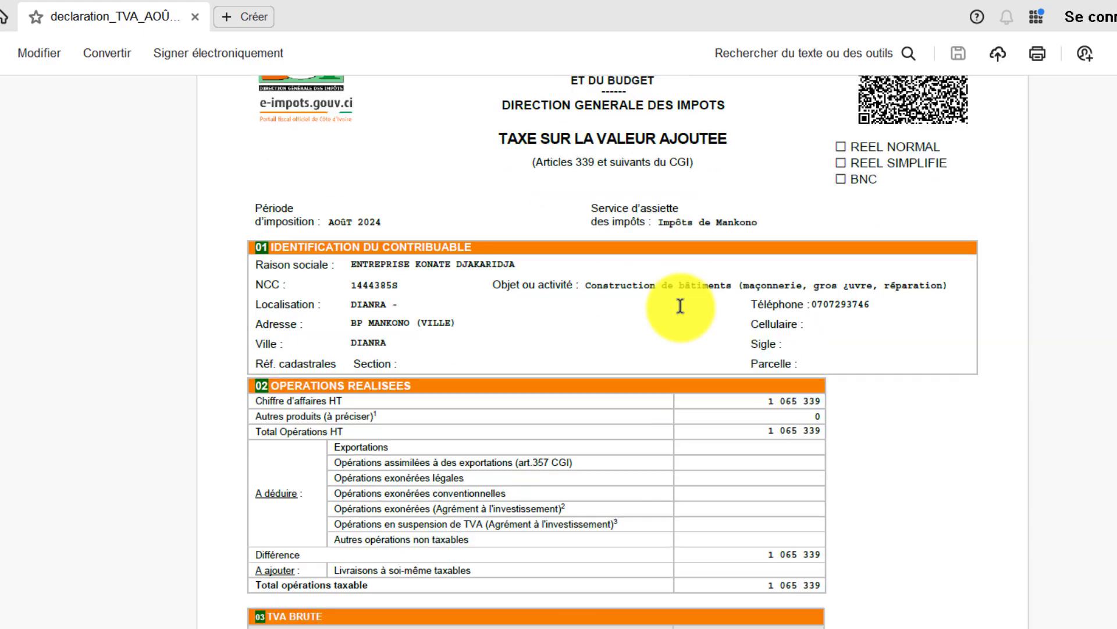
scroll(695, 319, "down", 1)
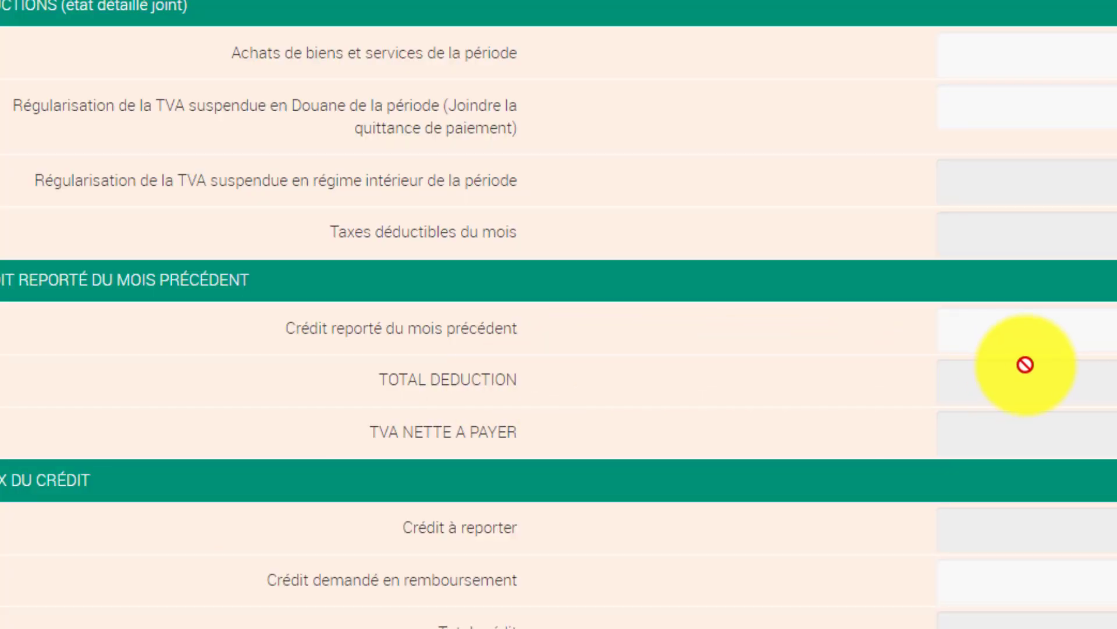
Copy the 19 529 465 Crédit à reporter amount from the August declaration.
scroll(1023, 365, "down", 5)
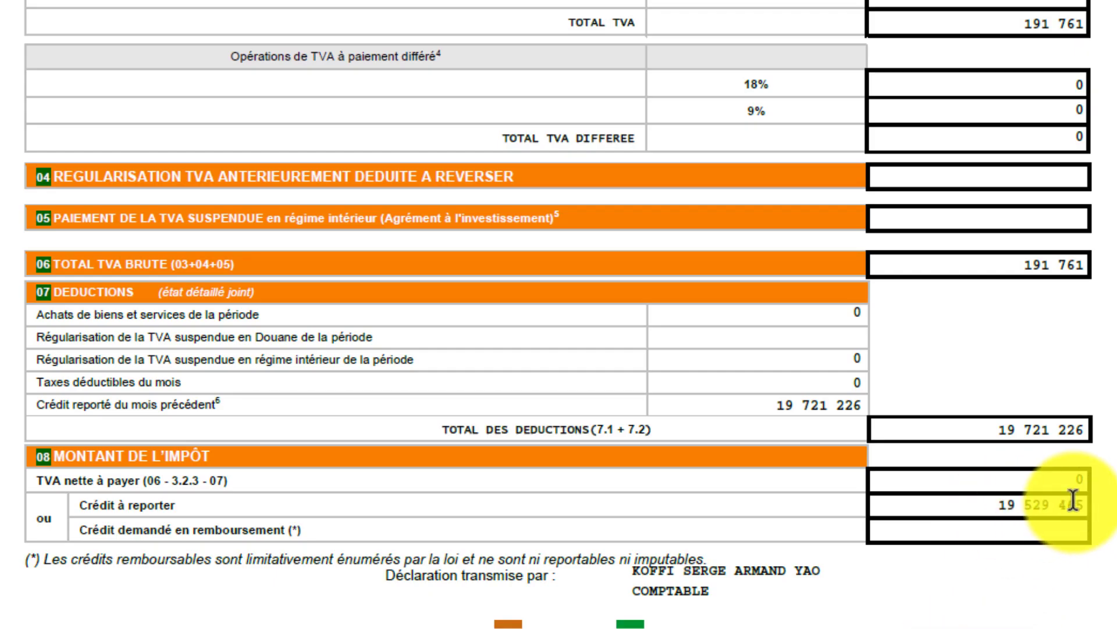
left_click_drag(1074, 500, 1098, 500)
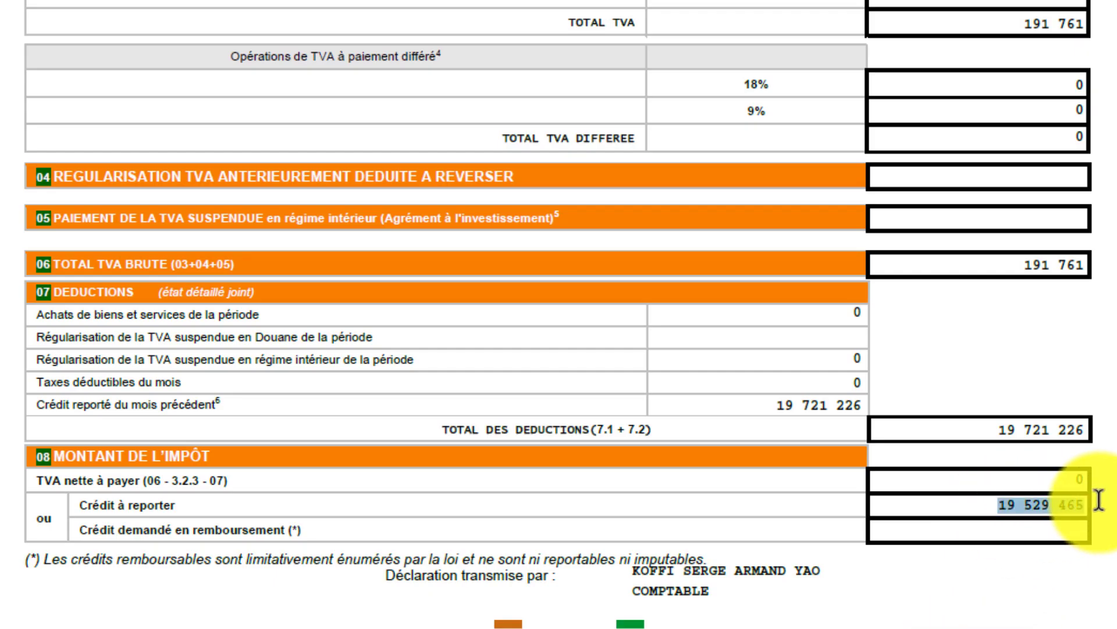
right_click(1042, 502)
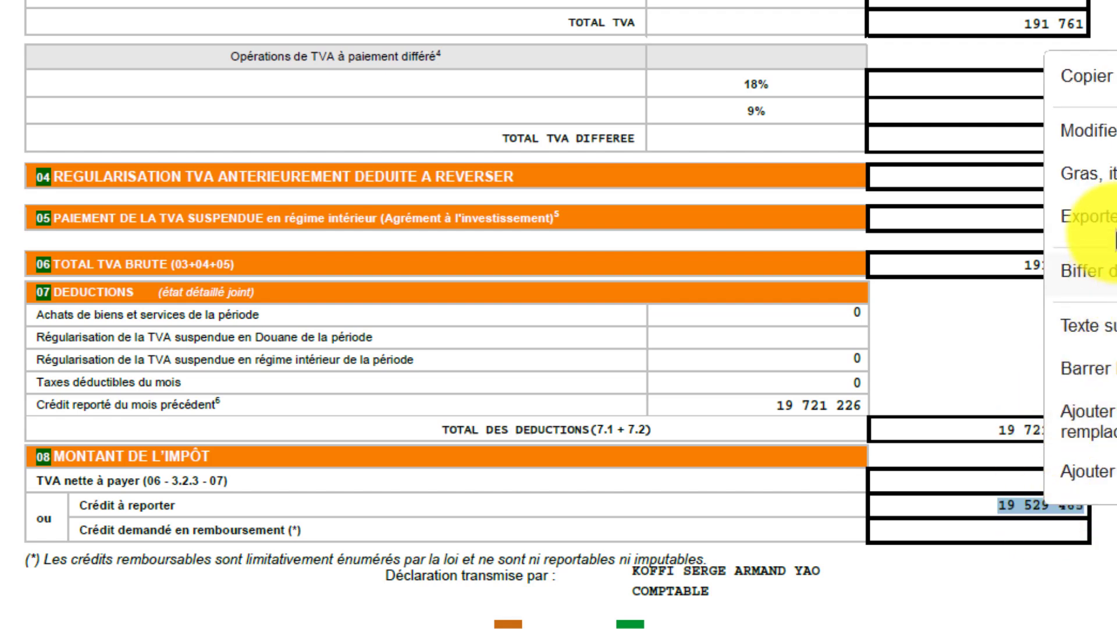
left_click(1103, 91)
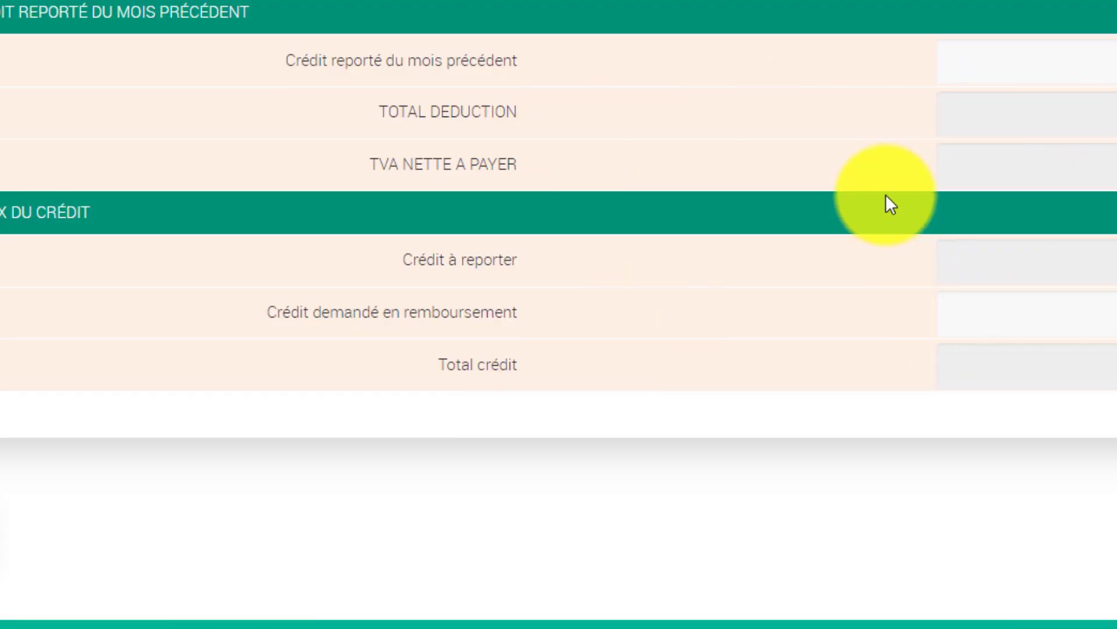
Enter 19 529 465 as the credit carried over from the previous month.
scroll(1001, 127, "up", 1)
scroll(1001, 128, "up", 1)
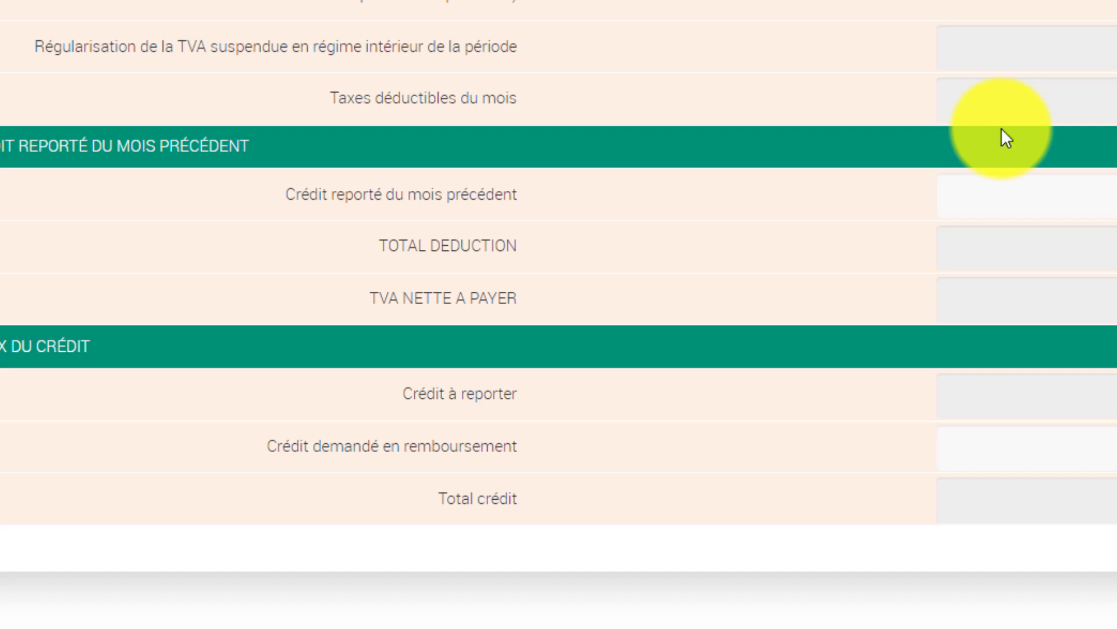
scroll(1001, 134, "down", 2)
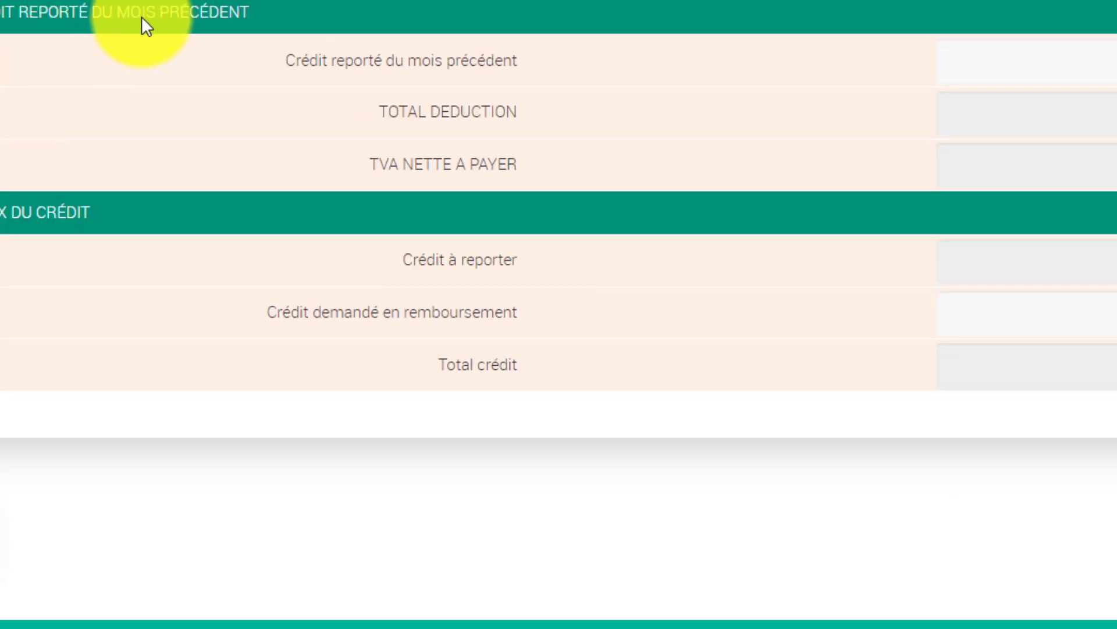
left_click(1058, 71)
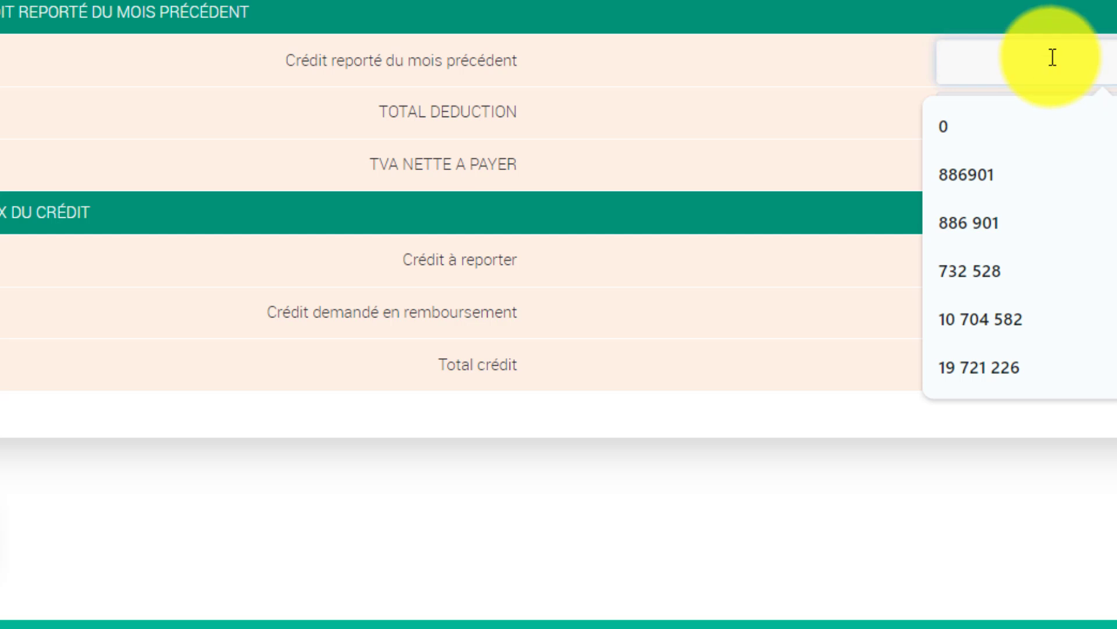
right_click(1052, 52)
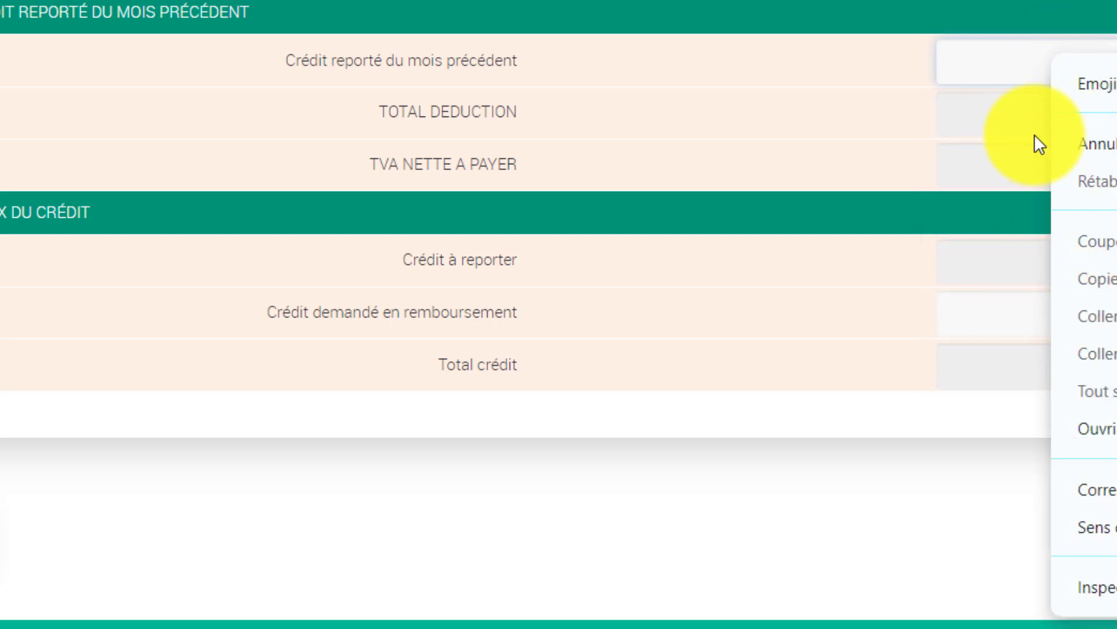
left_click(1033, 87)
left_click(1033, 88)
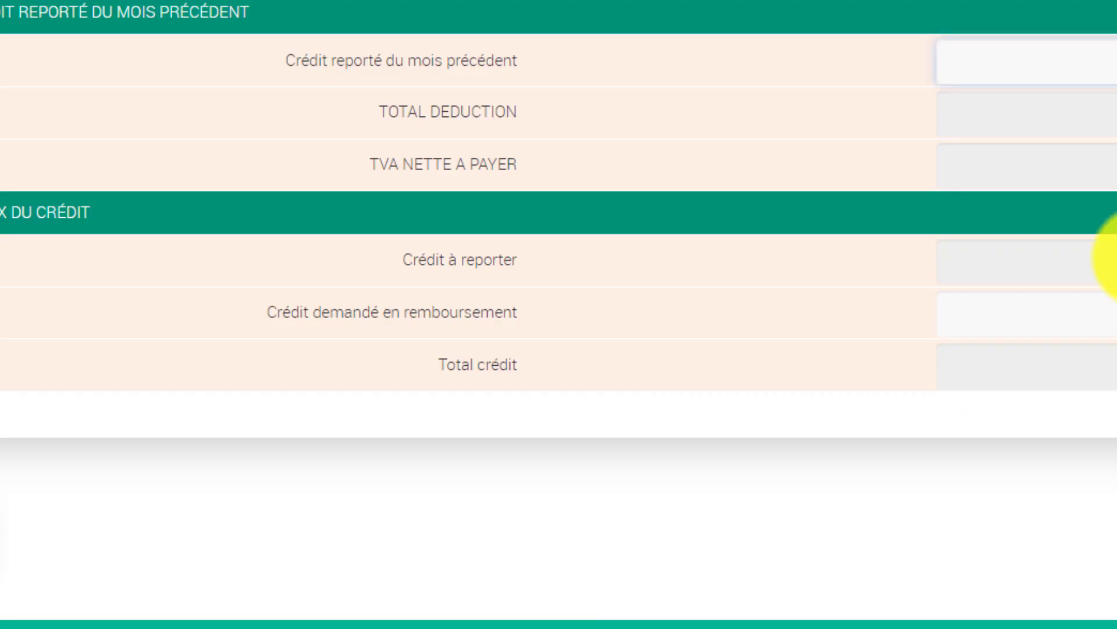
left_click(1109, 65)
type("1 9")
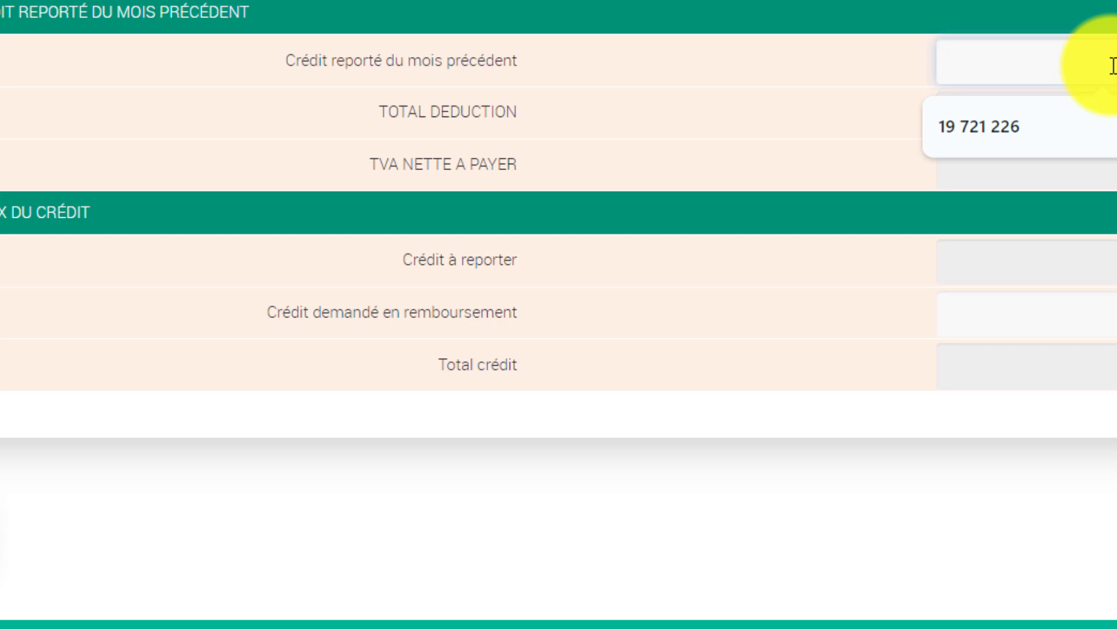
type("5")
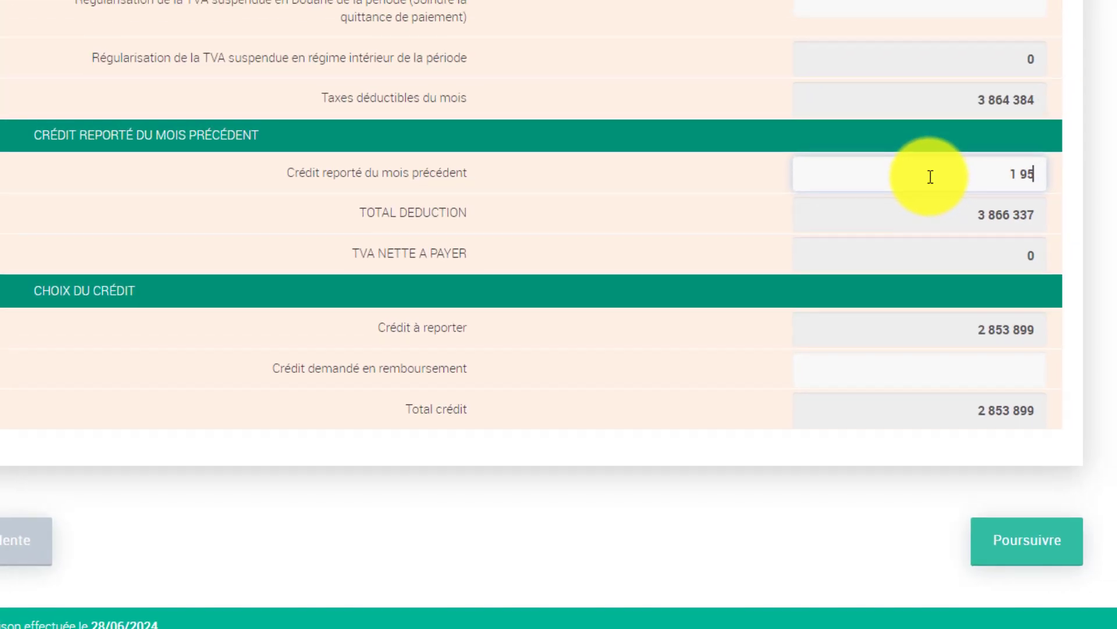
type("2 9465")
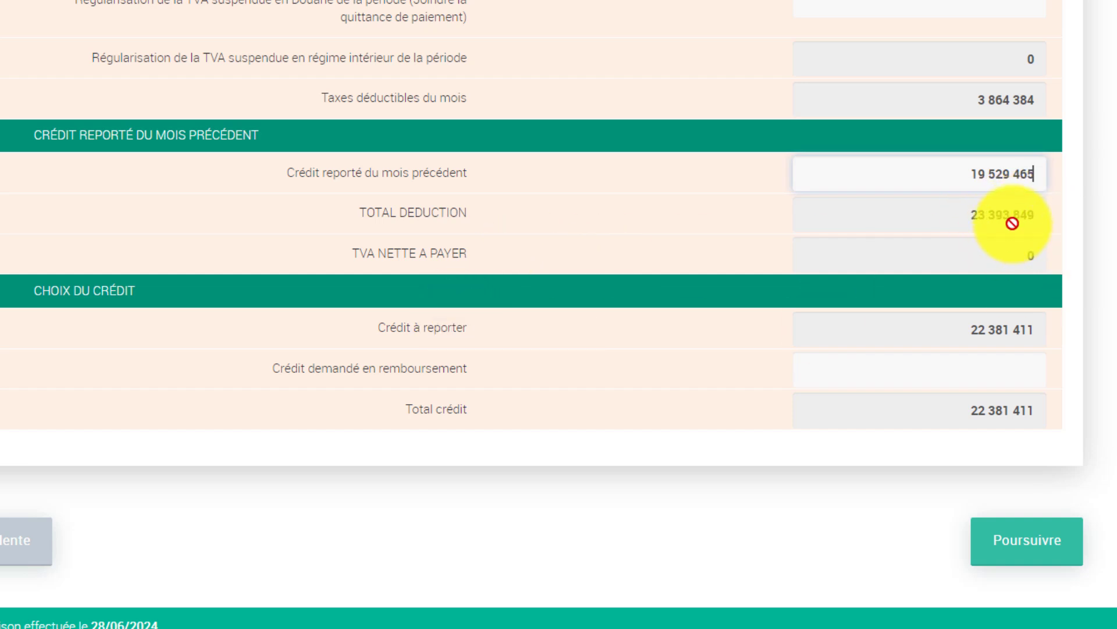
Review the updated totals showing a 22 381 411 credit to carry forward.
scroll(955, 134, "up", 5)
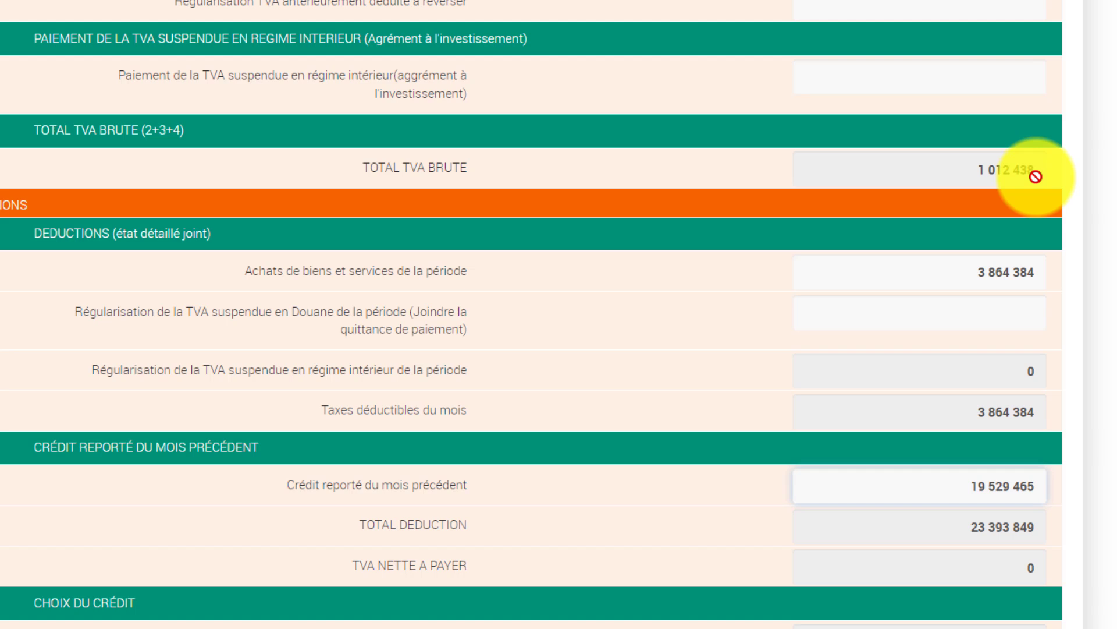
scroll(1036, 176, "down", 7)
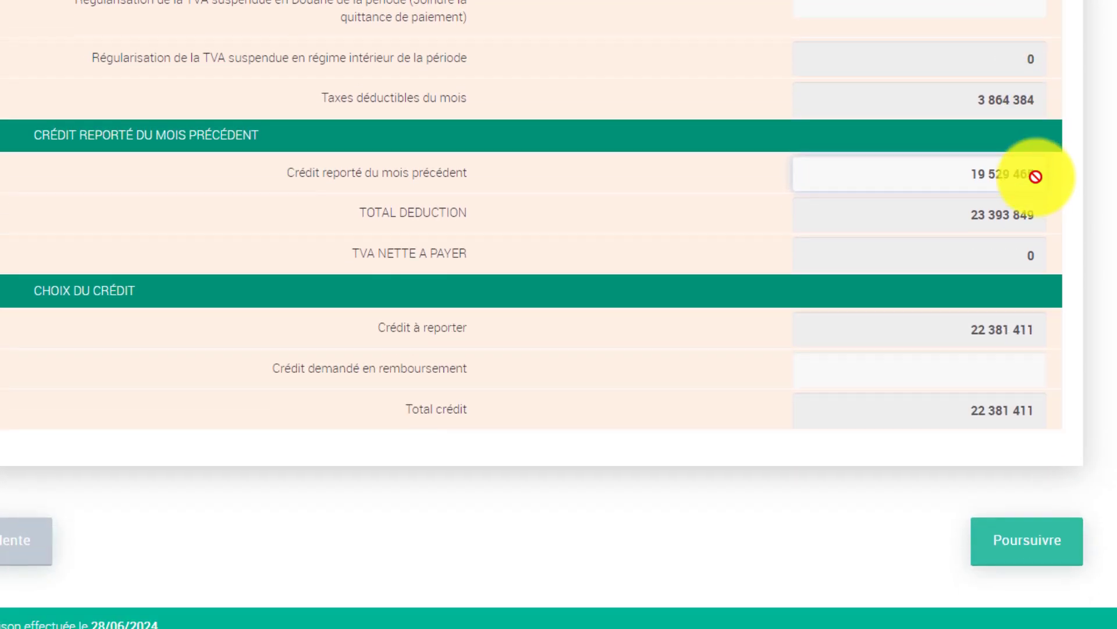
scroll(1036, 186, "down", 1)
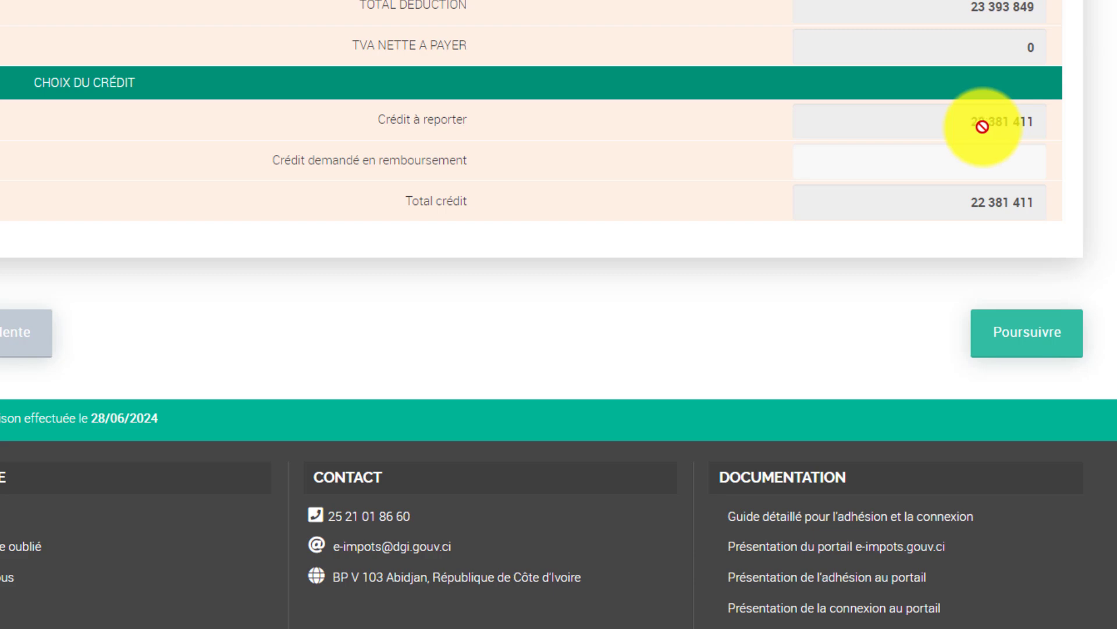
scroll(972, 170, "up", 10)
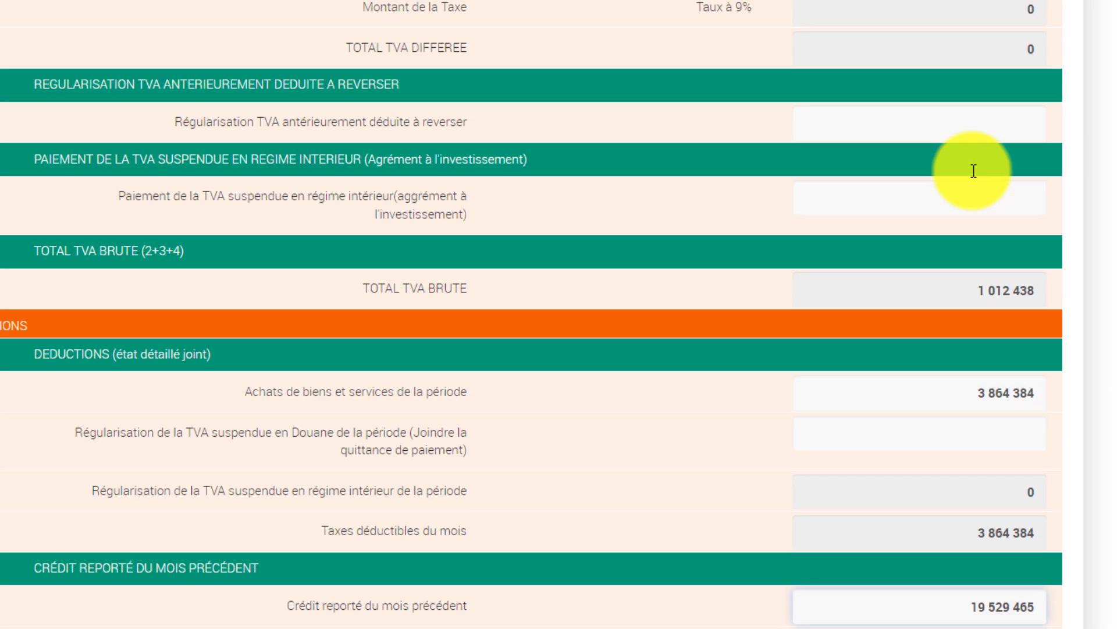
scroll(973, 170, "up", 15)
scroll(975, 173, "down", 12)
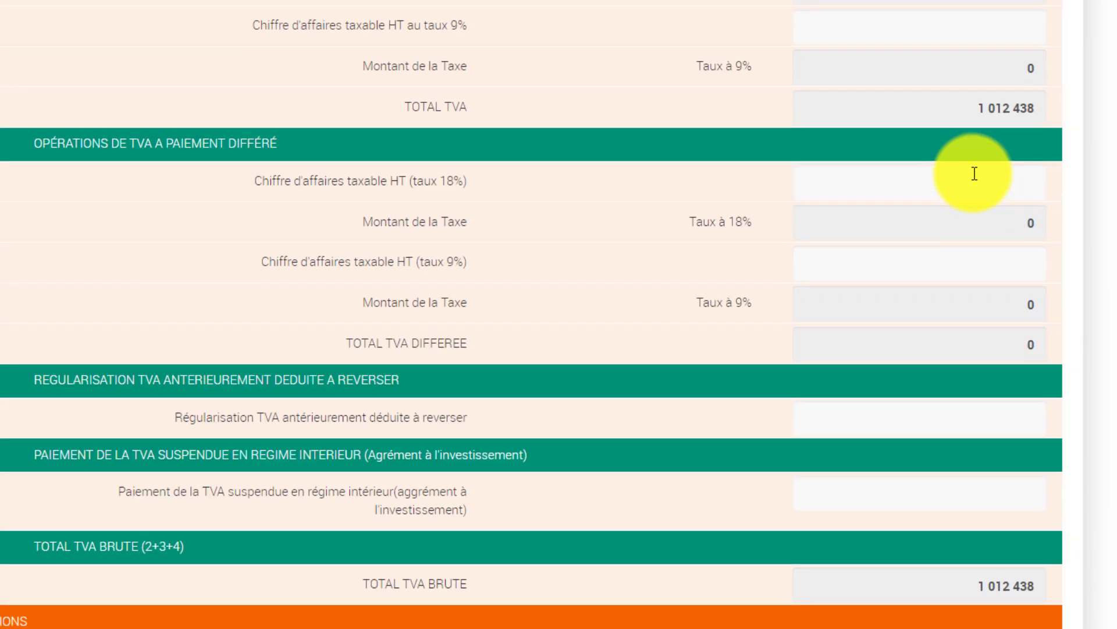
scroll(975, 174, "down", 15)
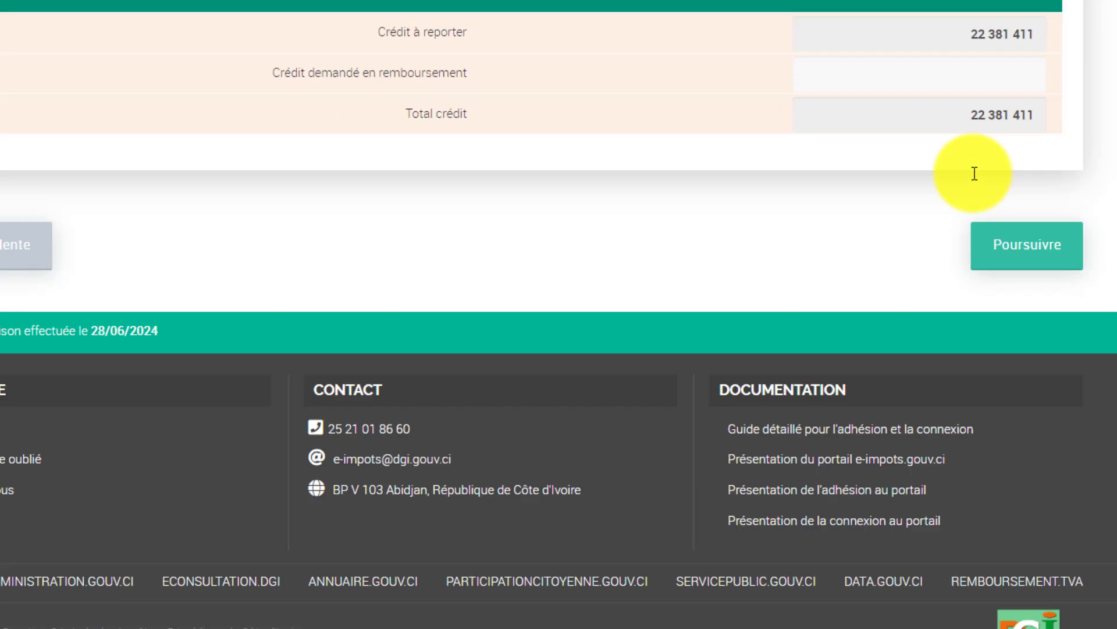
Submit the completed declaration form and advance to the Pièces jointes step.
left_click(1028, 247)
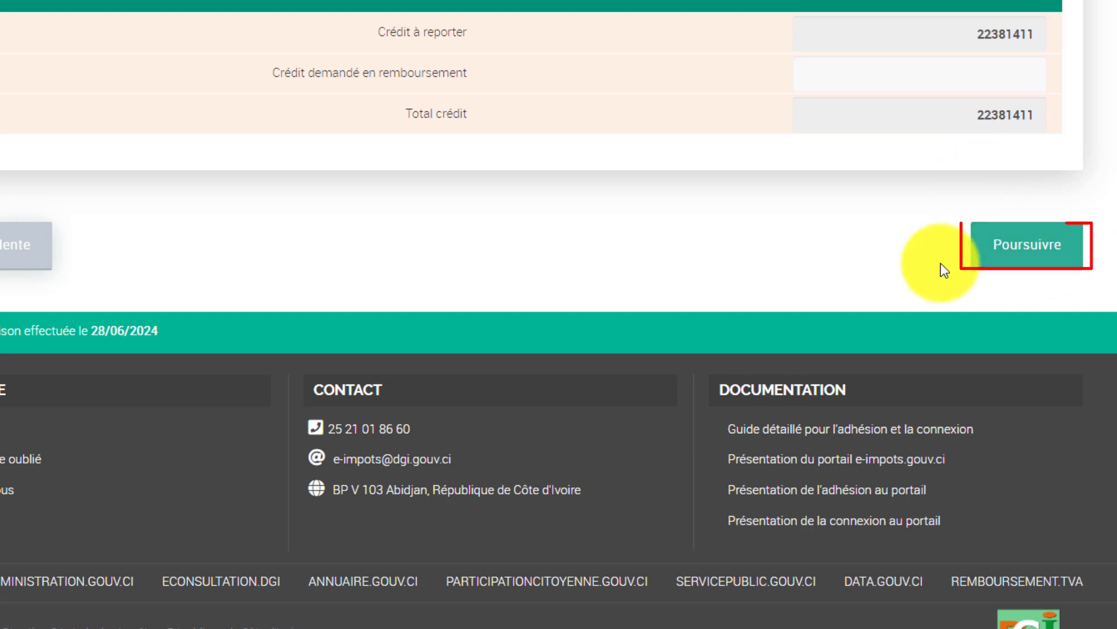
left_click(982, 262)
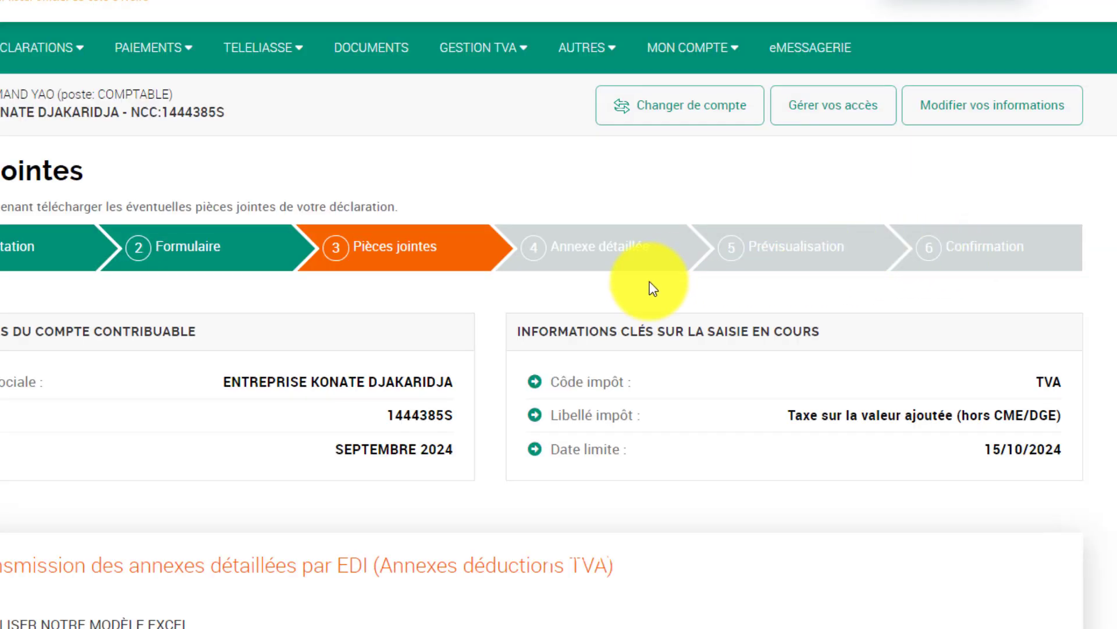
scroll(392, 256, "down", 7)
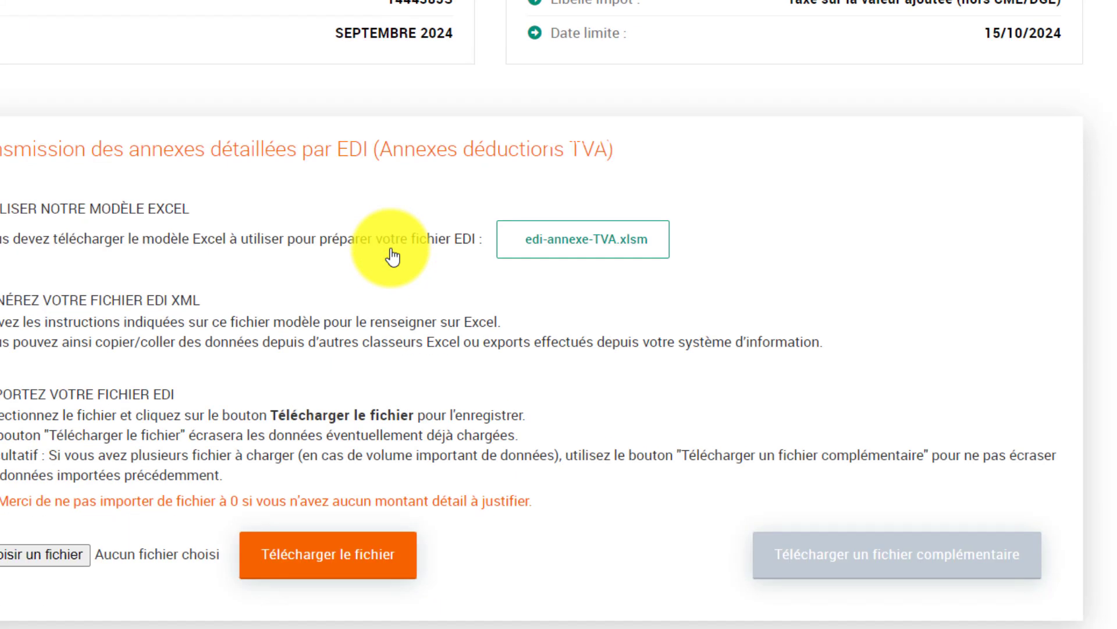
scroll(335, 230, "up", 1)
scroll(408, 259, "down", 3)
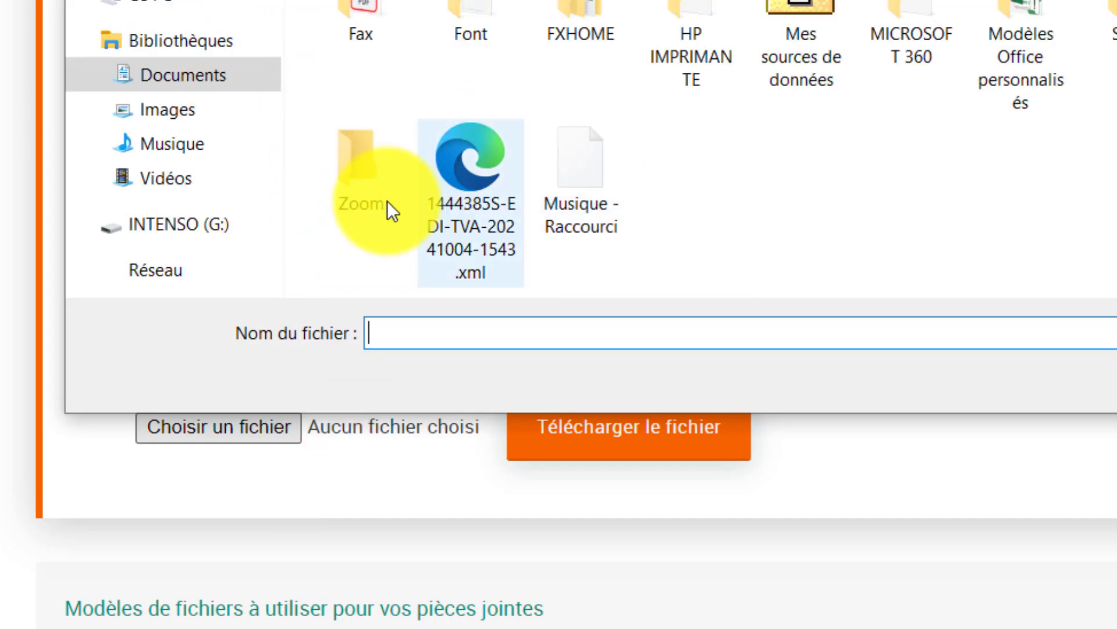
left_click(220, 70)
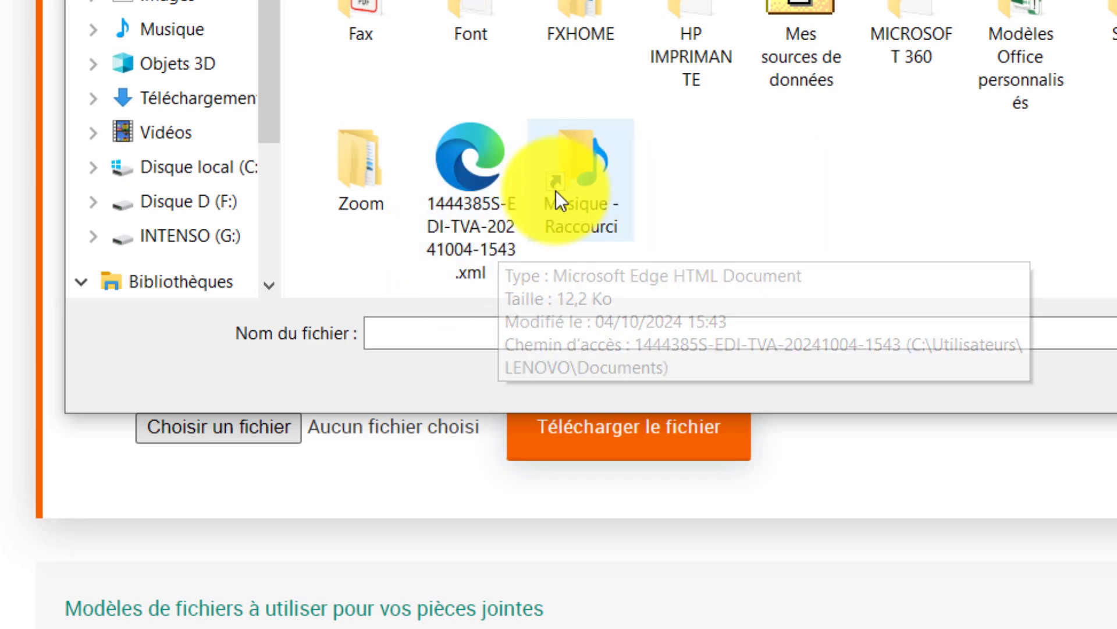
left_click(488, 190)
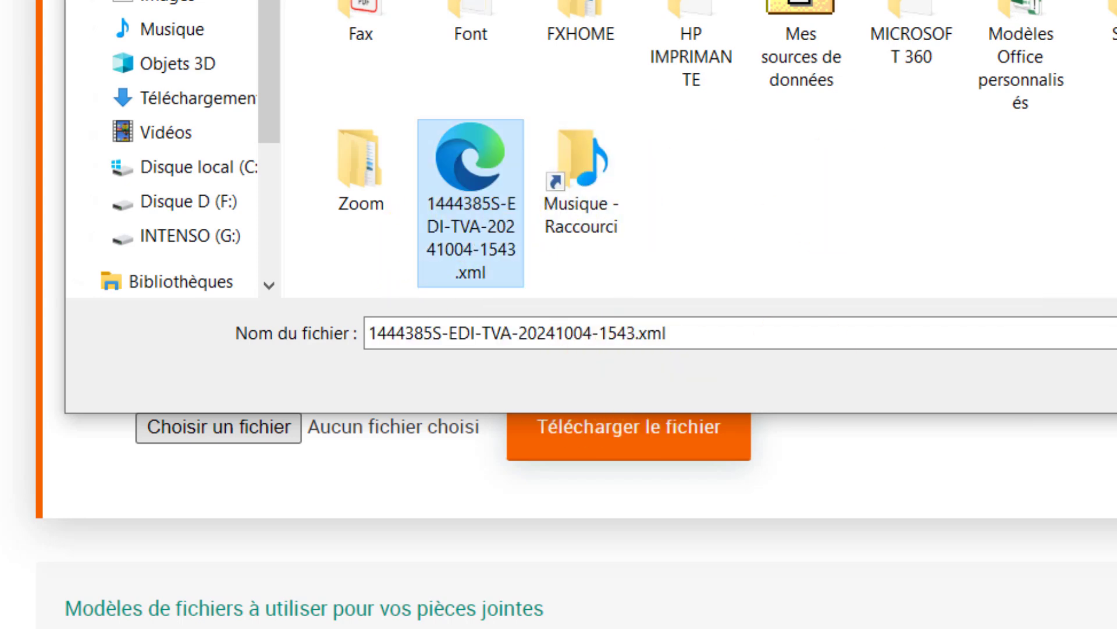
key("Tab")
key("Escape")
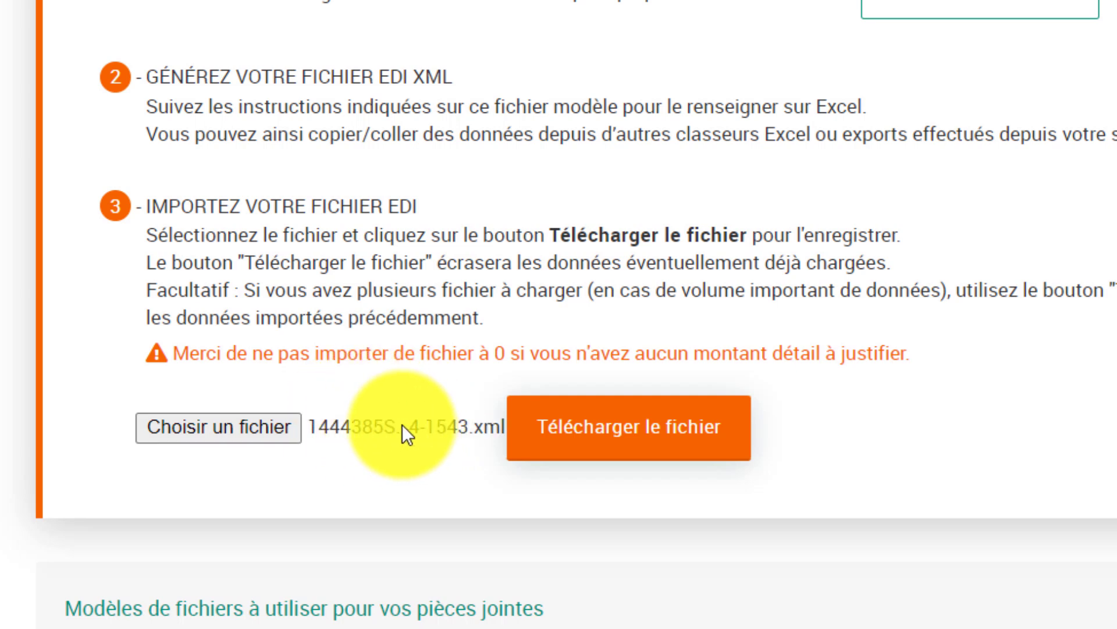
Upload the 1543 EDI file and get its control error report flagging four rejected lines.
left_click(542, 431)
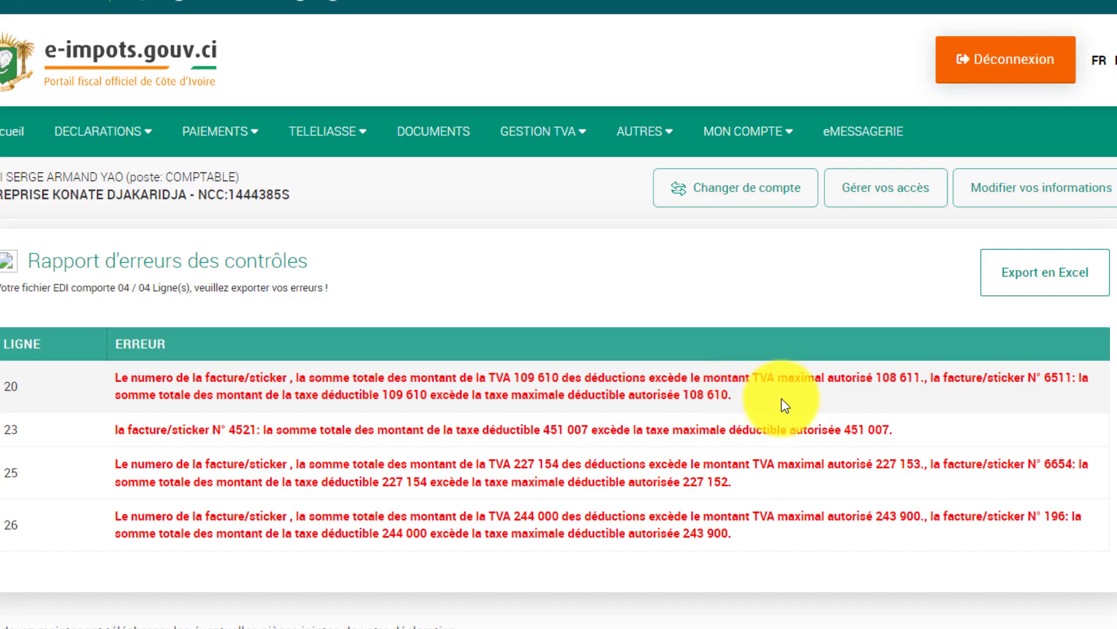
Choose and upload the EDI XML file ending 1610 as the deductions annex.
scroll(826, 392, "down", 10)
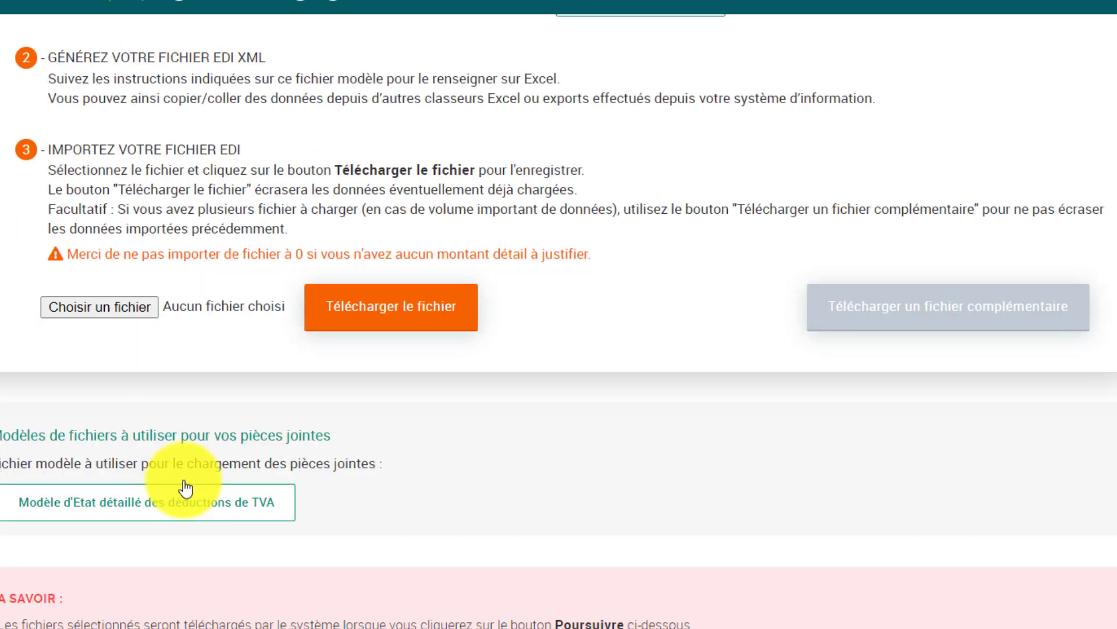
left_click(122, 311)
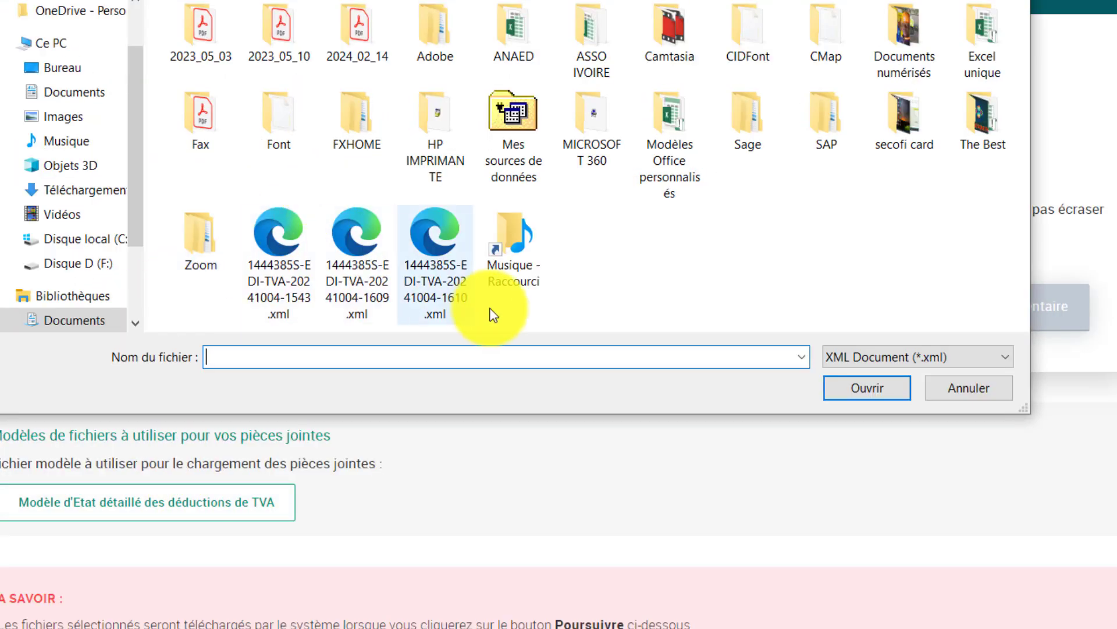
left_click(438, 287)
left_click(851, 392)
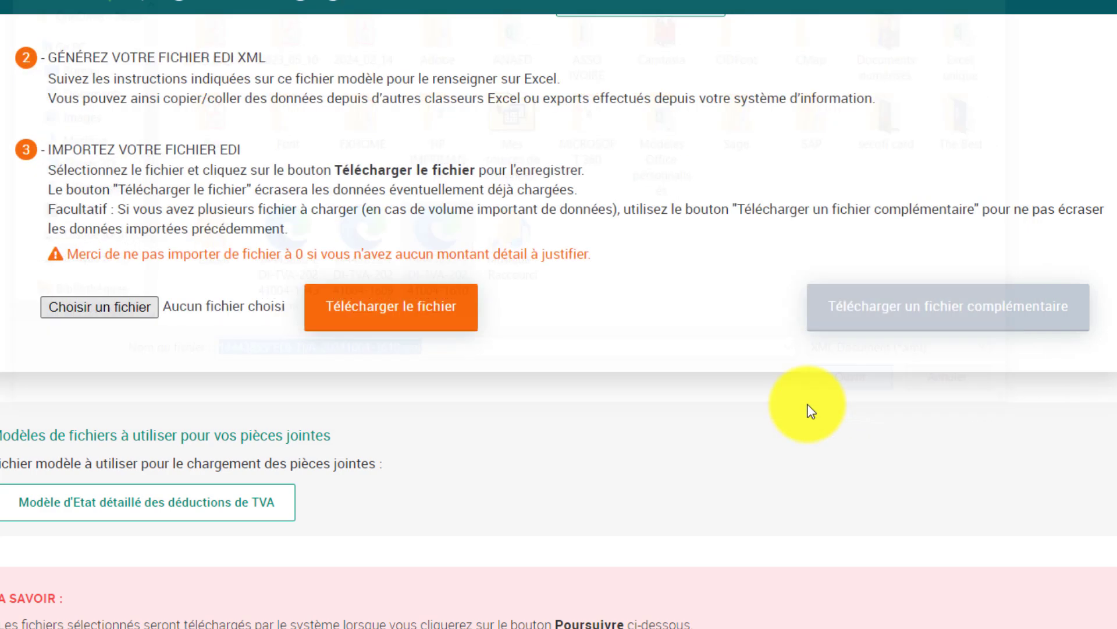
left_click(369, 315)
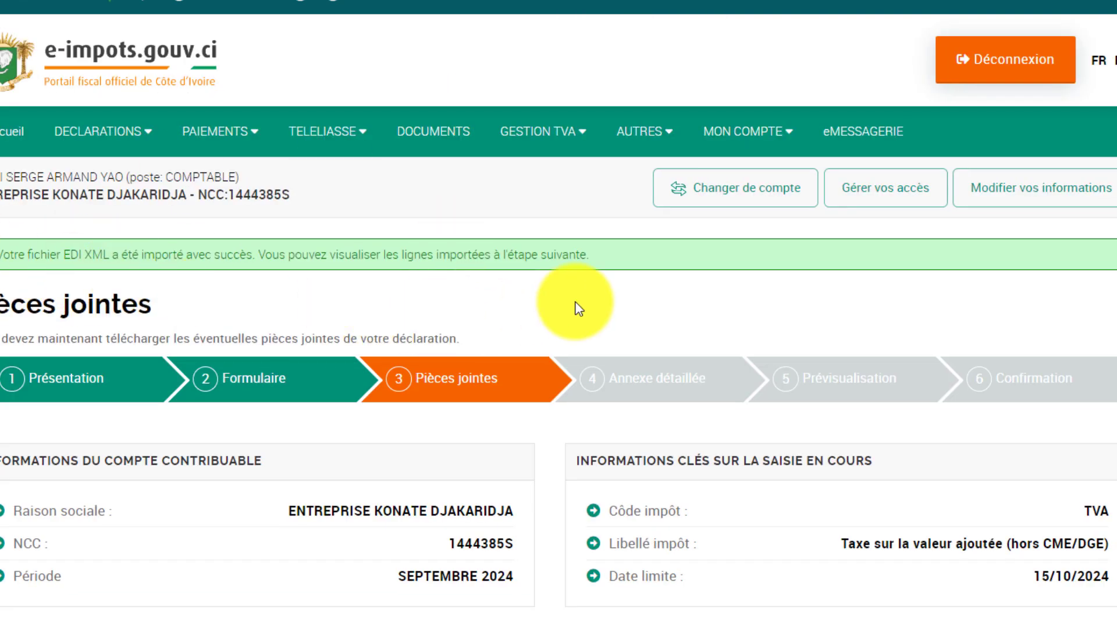
Continue from Pièces jointes to the Annexe détaillée step.
scroll(531, 326, "down", 10)
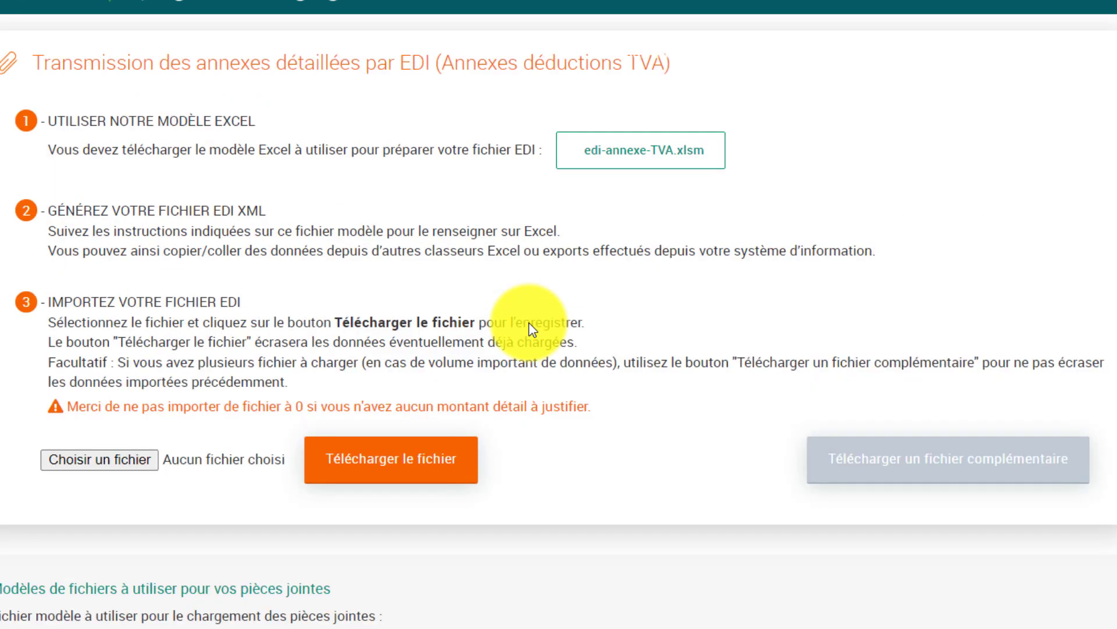
scroll(531, 329, "down", 10)
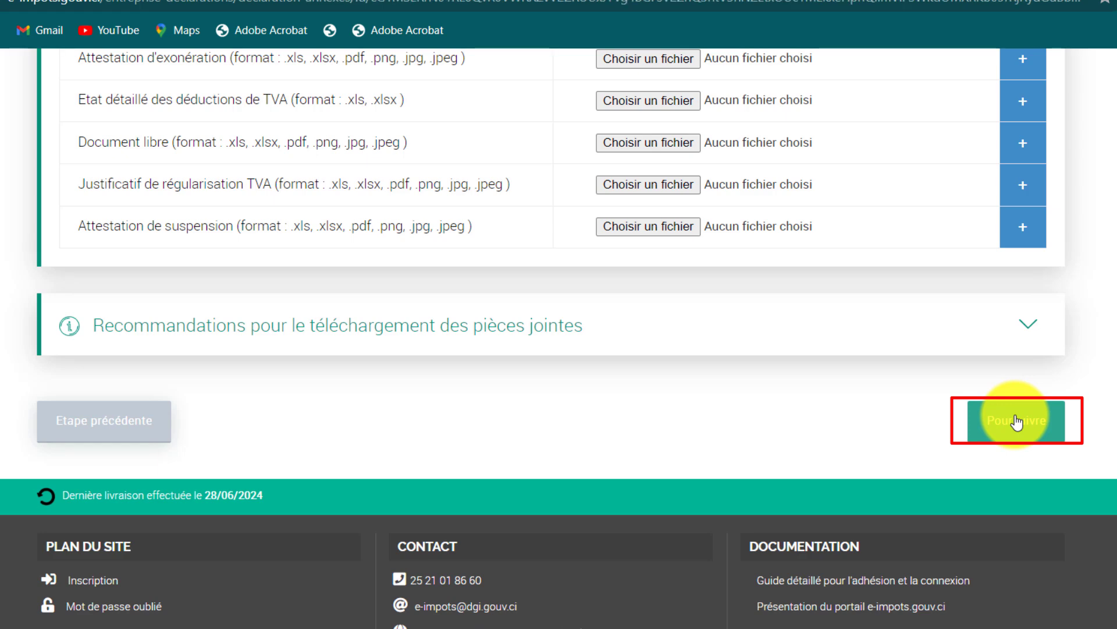
left_click(1016, 420)
Scroll through the detailed TVA deductions table to check all 11 imported invoice lines.
scroll(669, 418, "up", 7)
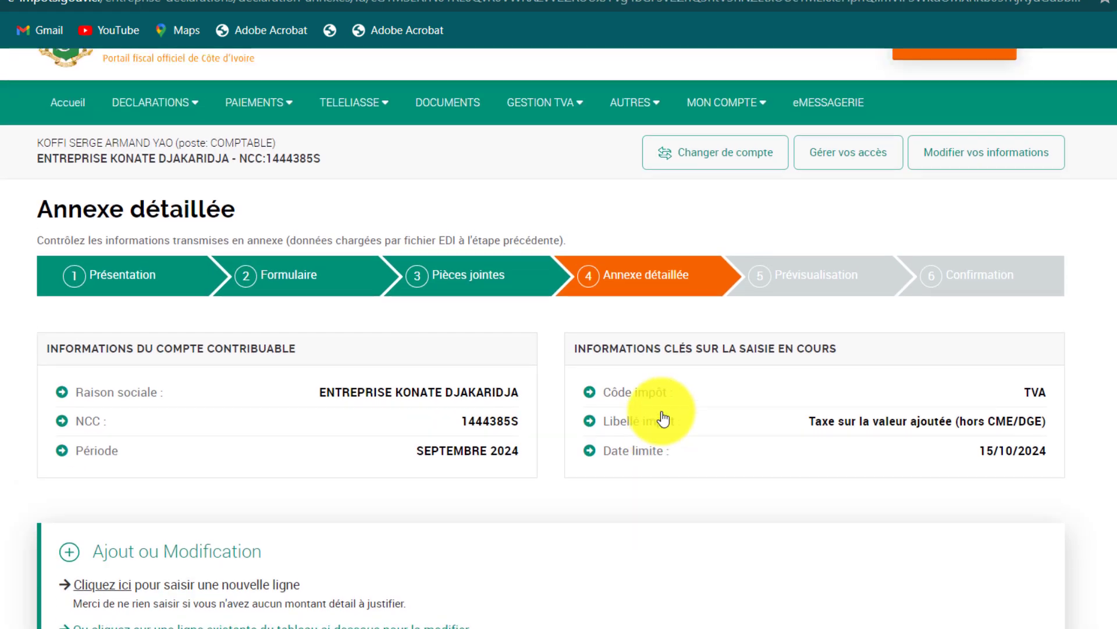
scroll(663, 418, "up", 1)
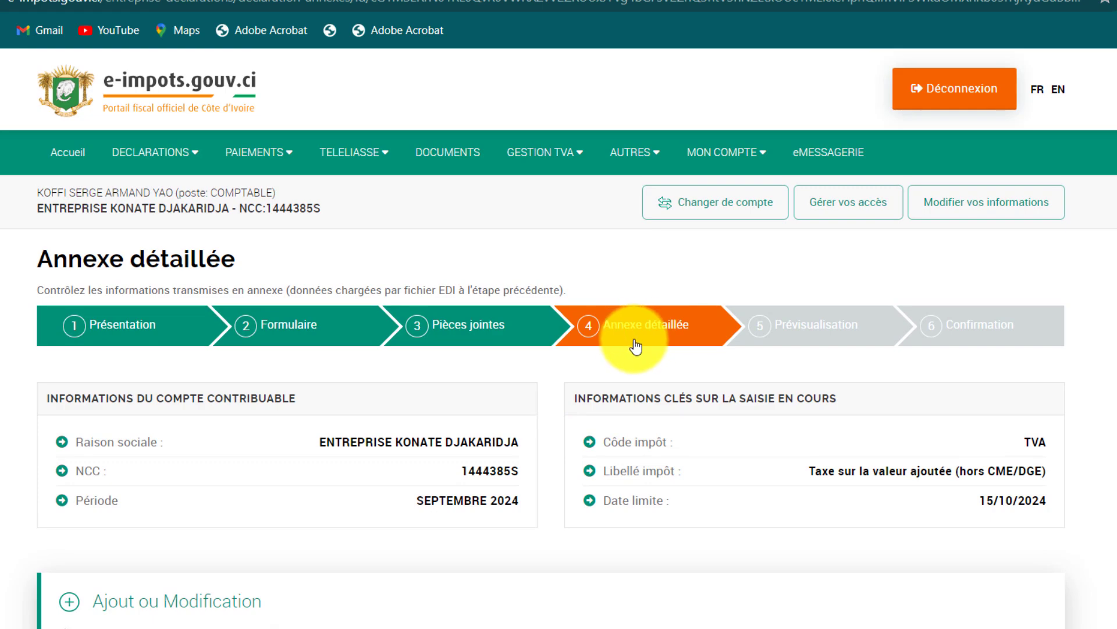
scroll(638, 368, "down", 7)
scroll(607, 384, "down", 3)
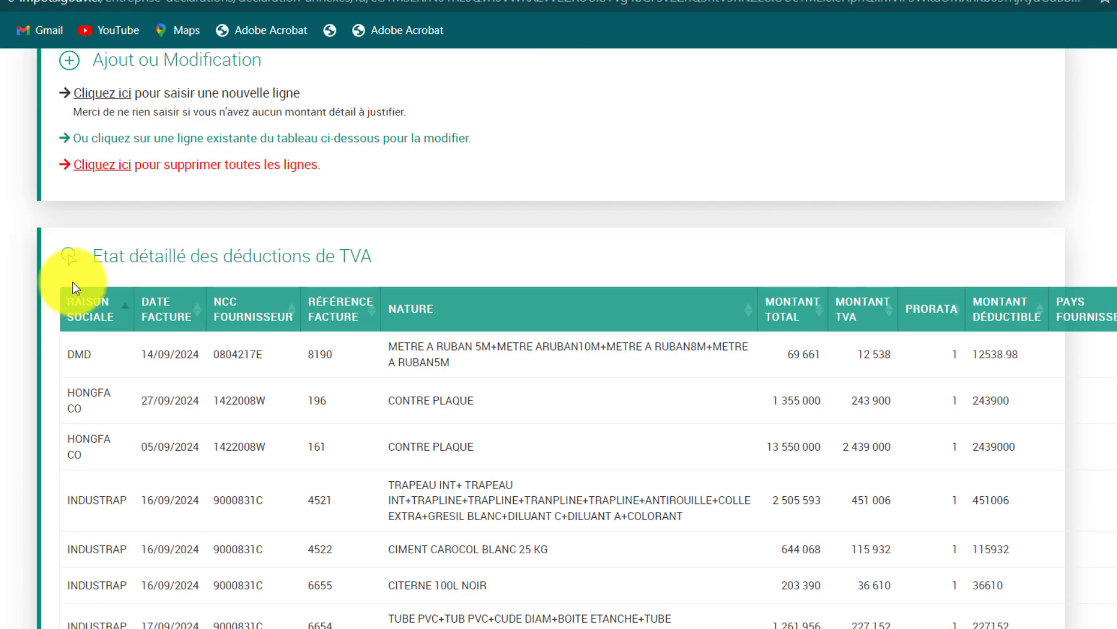
scroll(76, 285, "up", 1)
scroll(238, 525, "down", 10)
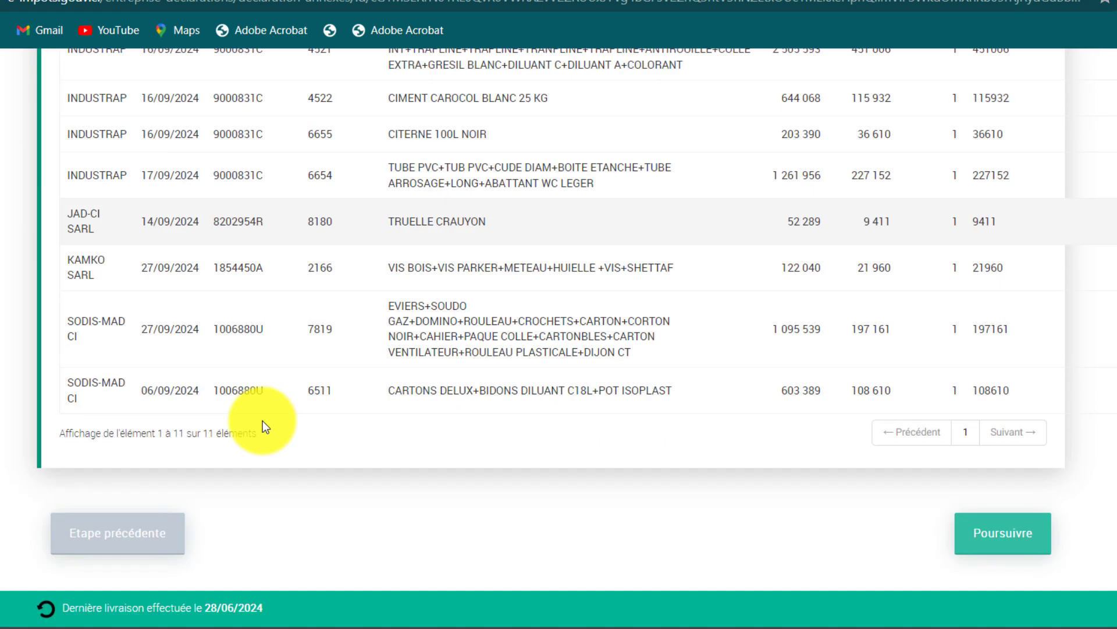
scroll(420, 431, "up", 8)
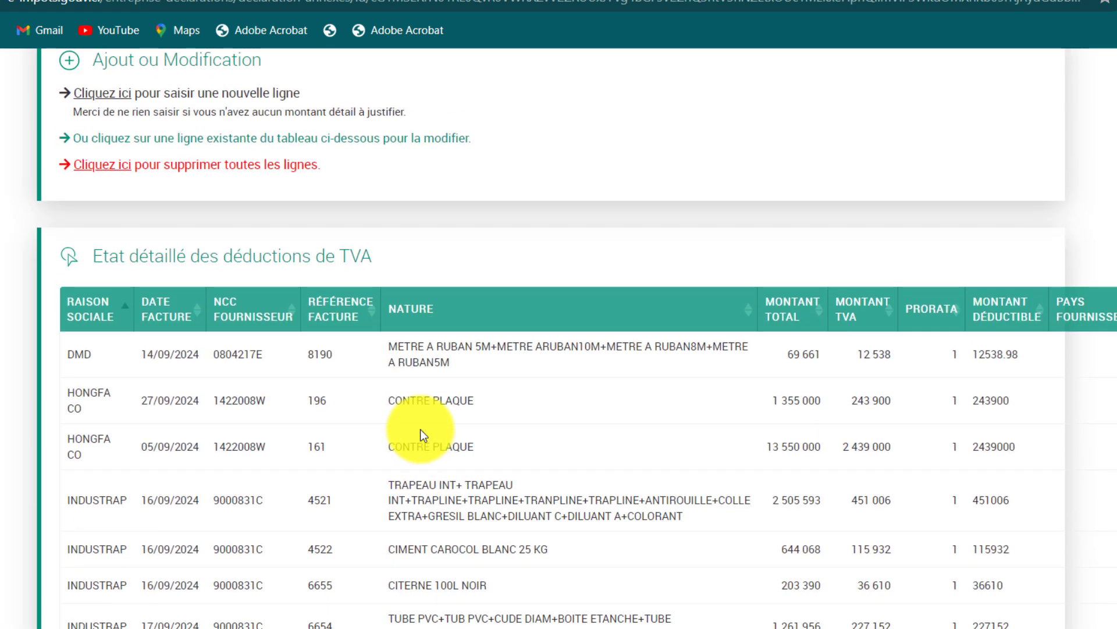
scroll(421, 431, "down", 4)
scroll(401, 428, "up", 5)
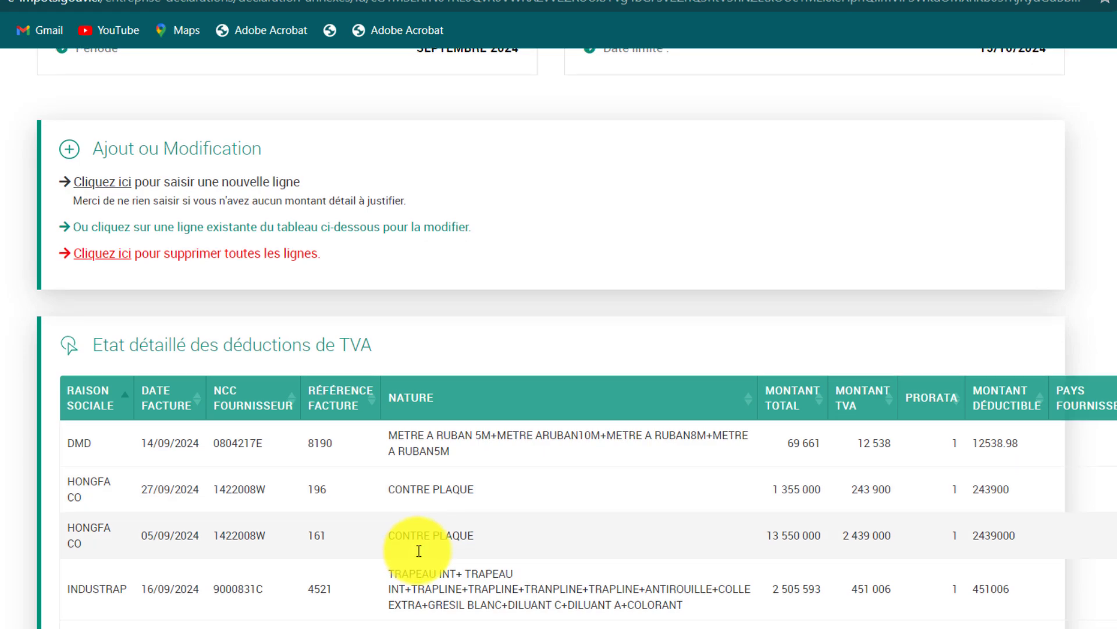
scroll(419, 550, "down", 9)
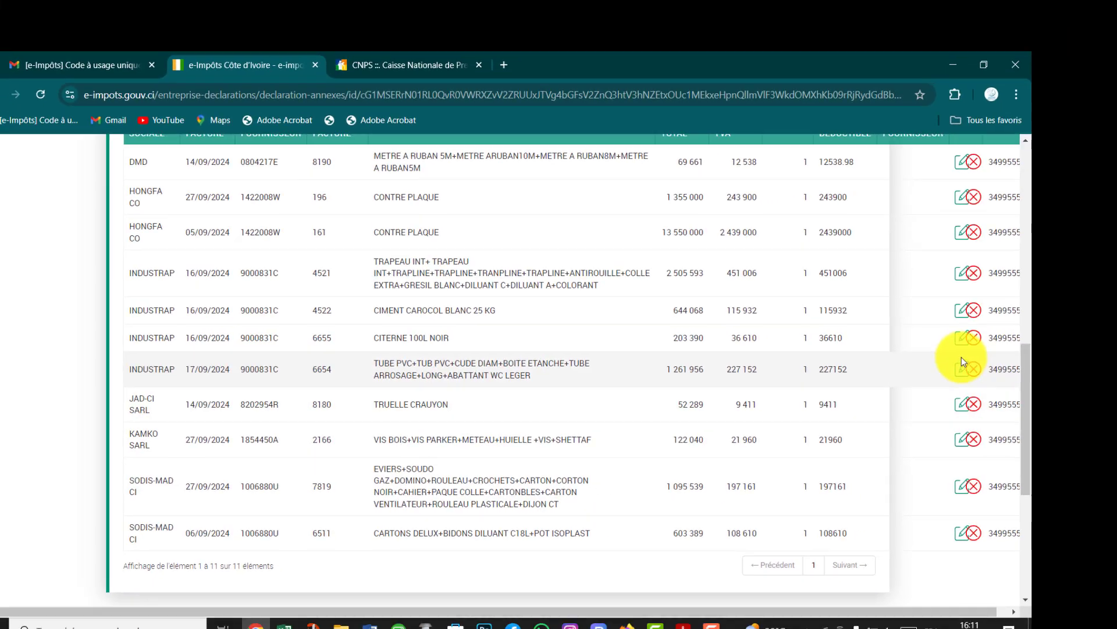
scroll(962, 358, "up", 4)
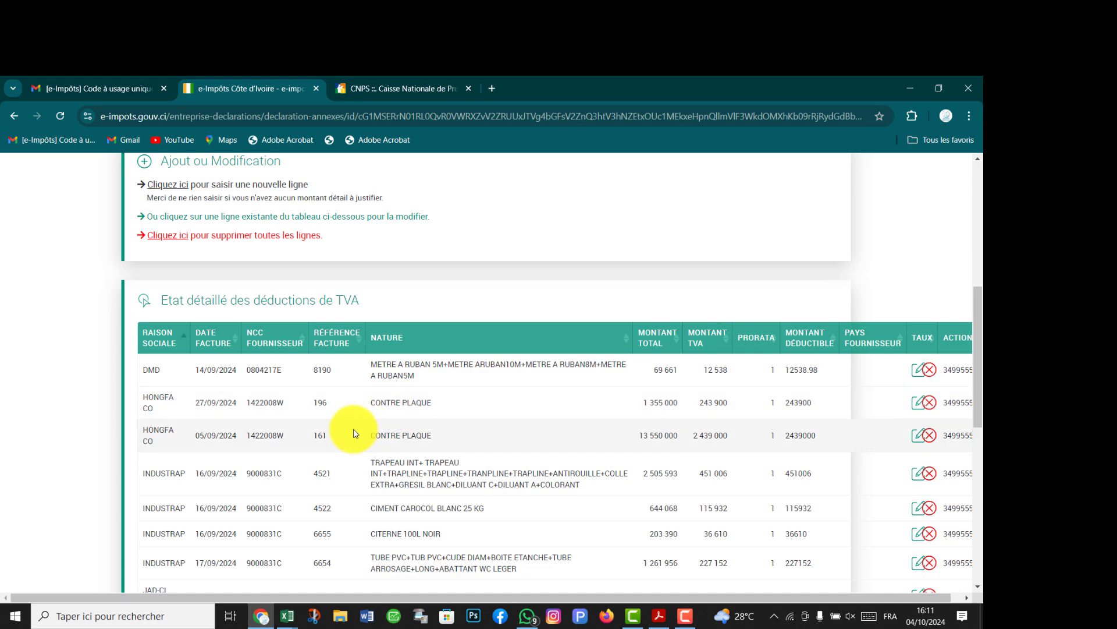
scroll(355, 434, "up", 3)
scroll(356, 457, "down", 2)
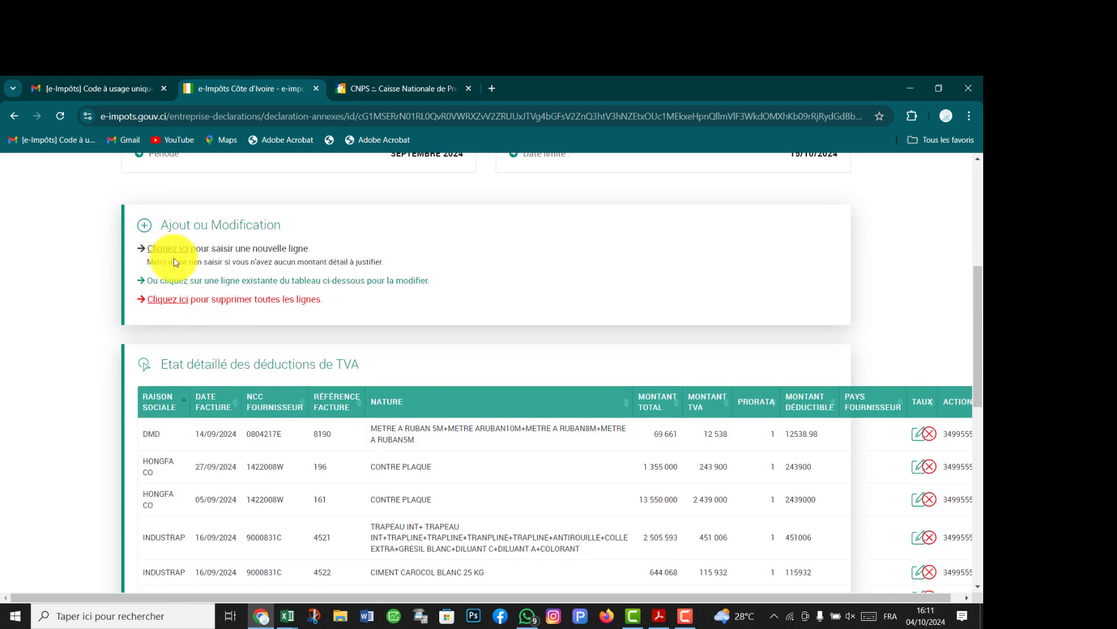
scroll(174, 264, "down", 1)
scroll(179, 274, "up", 1)
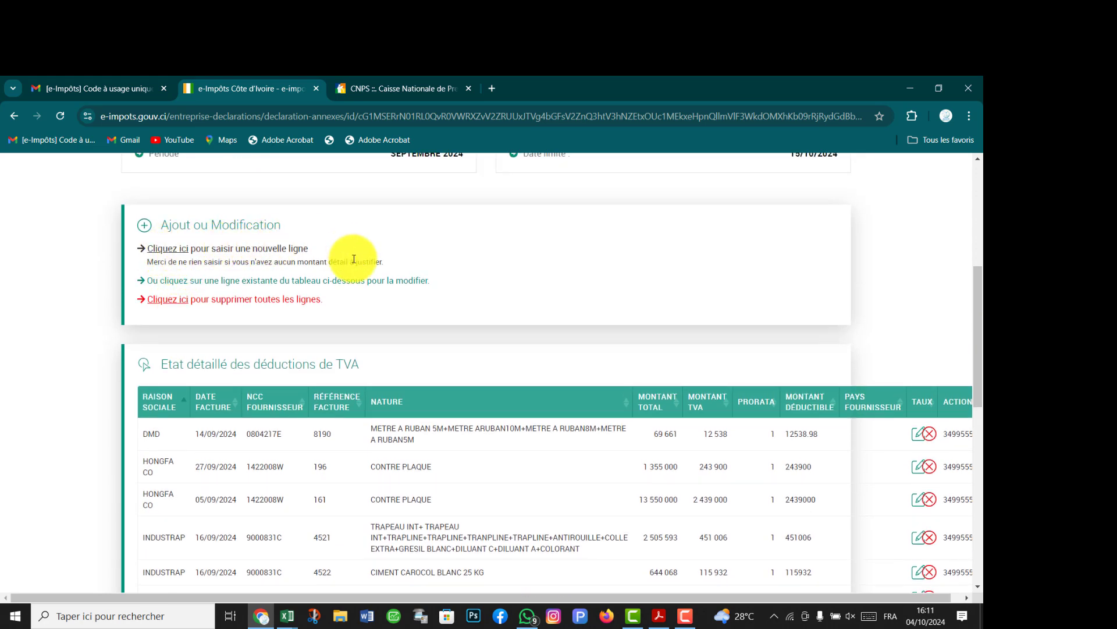
scroll(359, 398, "down", 3)
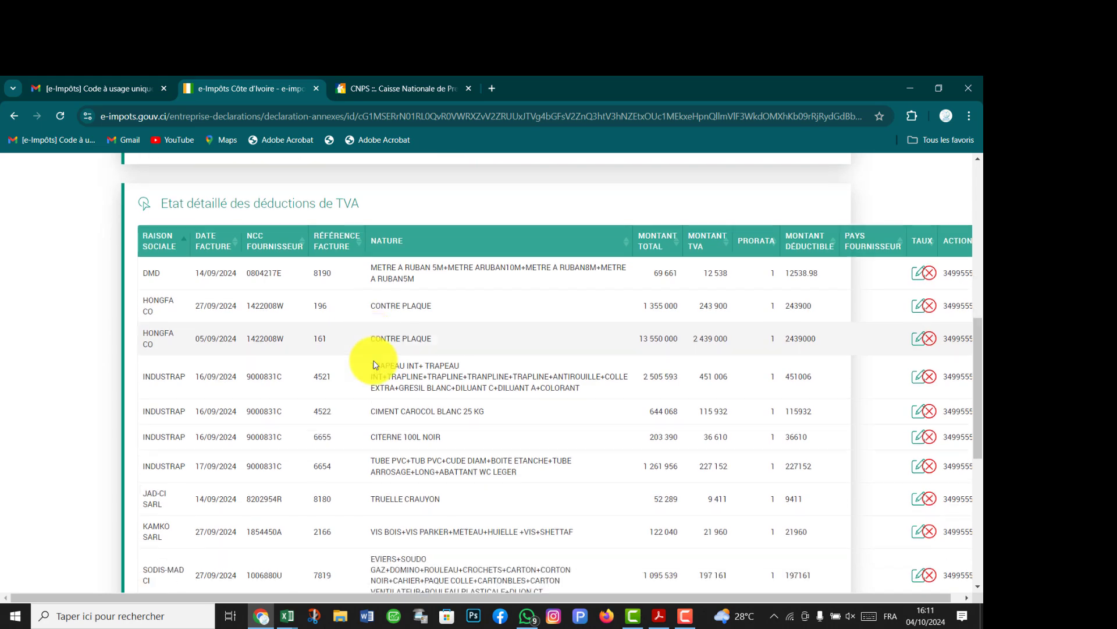
scroll(396, 384, "down", 4)
scroll(399, 391, "up", 4)
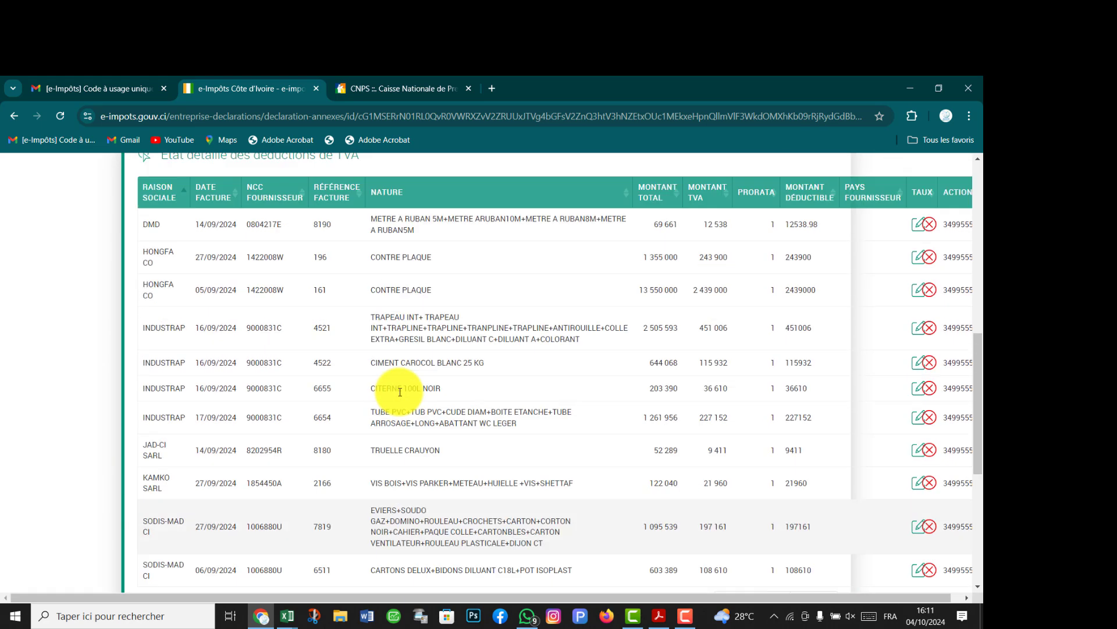
scroll(294, 419, "up", 2)
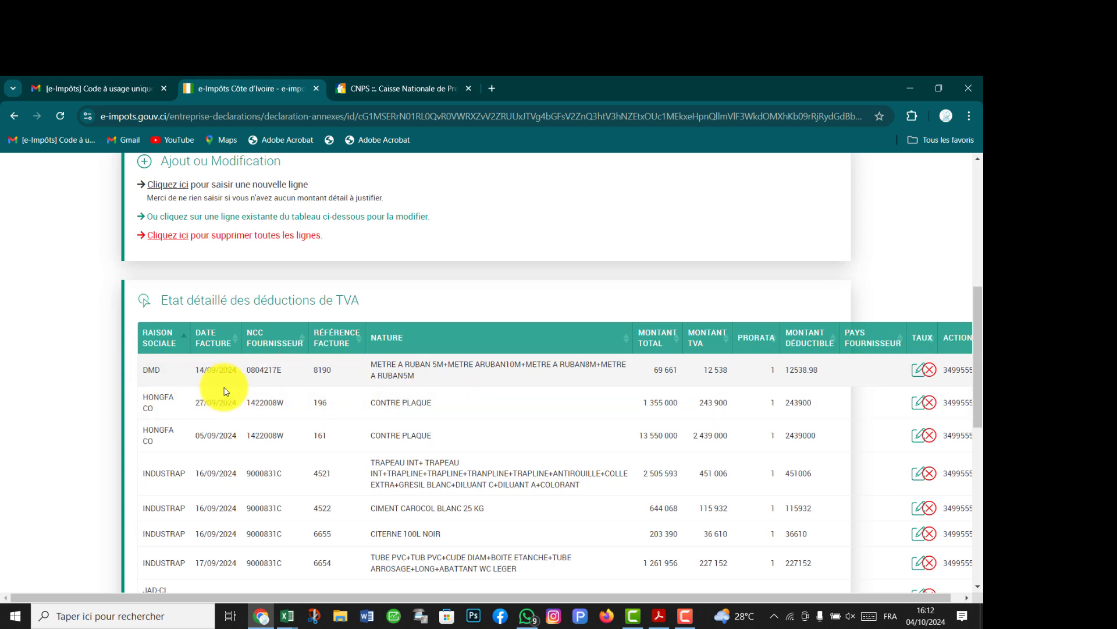
scroll(277, 404, "down", 5)
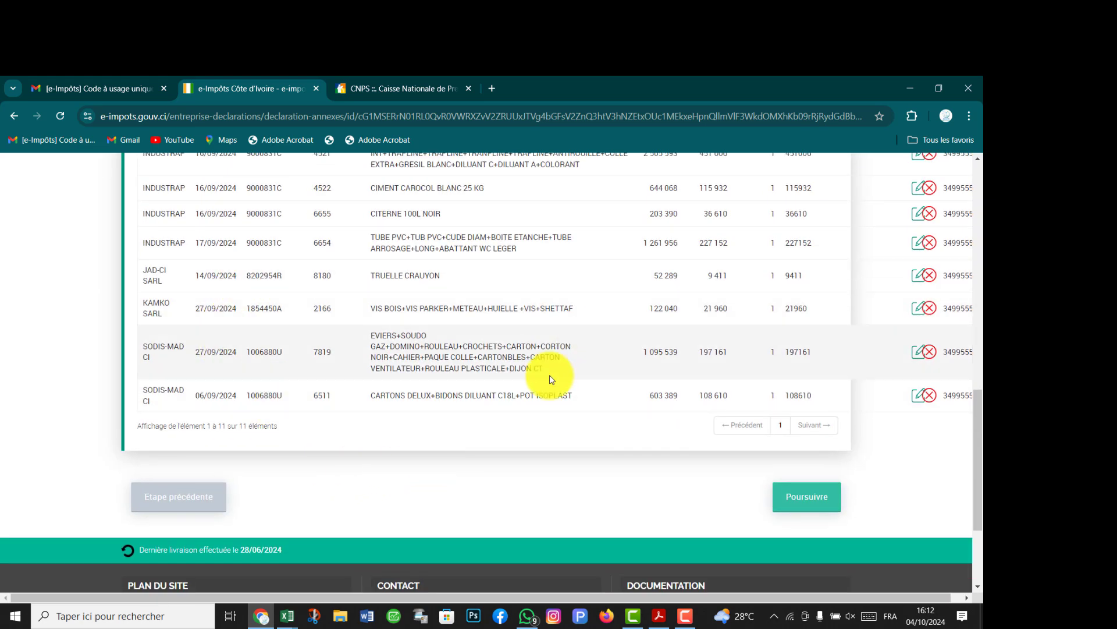
scroll(559, 472, "up", 10)
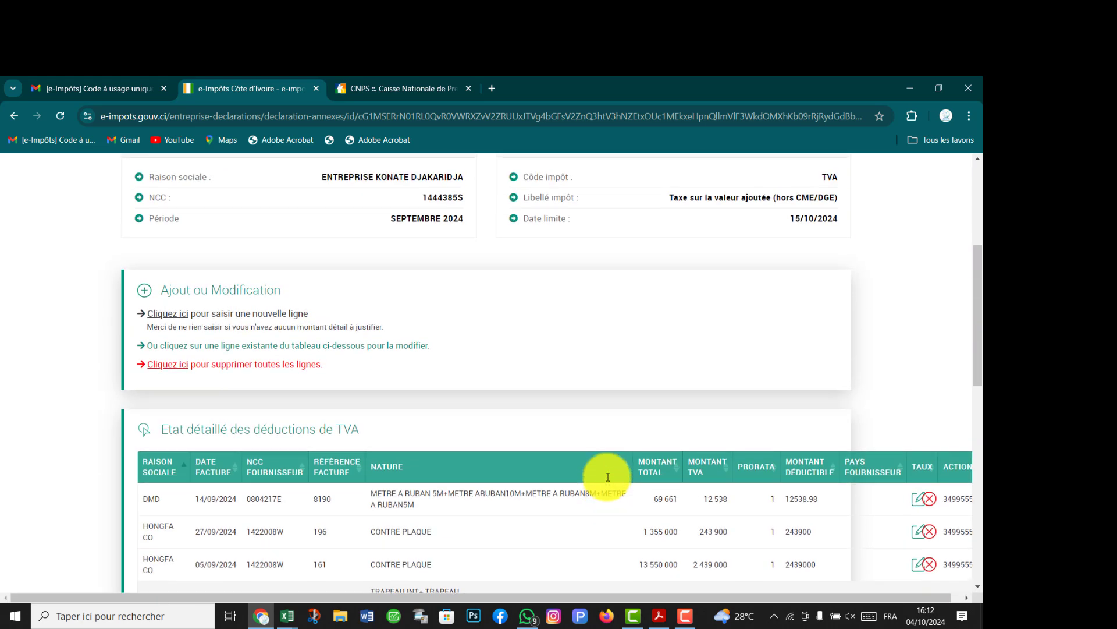
scroll(606, 474, "down", 5)
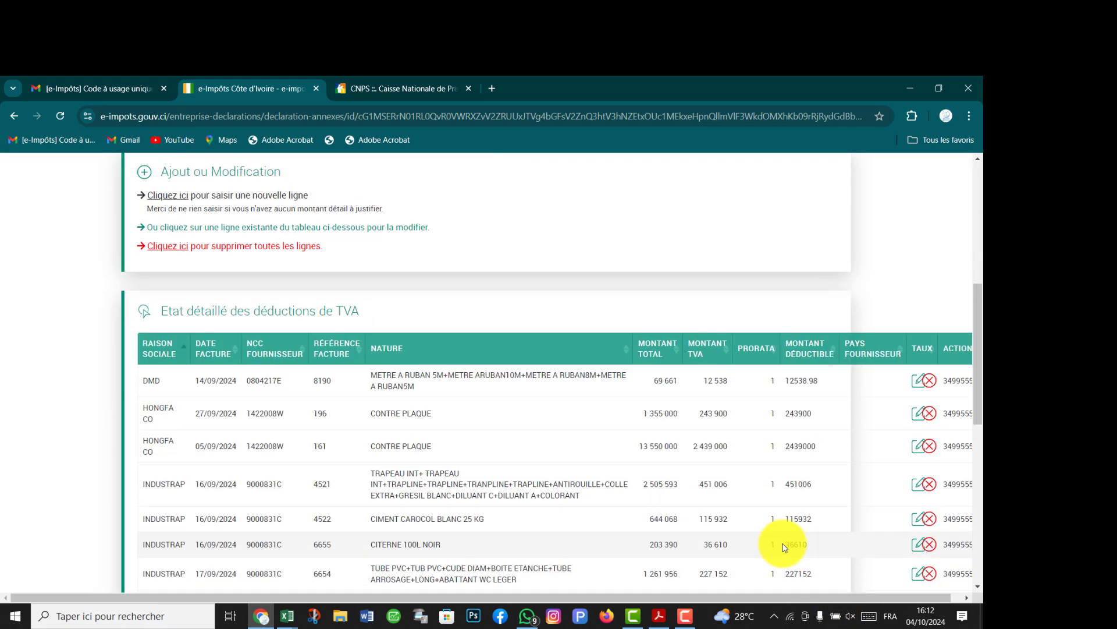
scroll(670, 407, "up", 7)
scroll(690, 402, "down", 15)
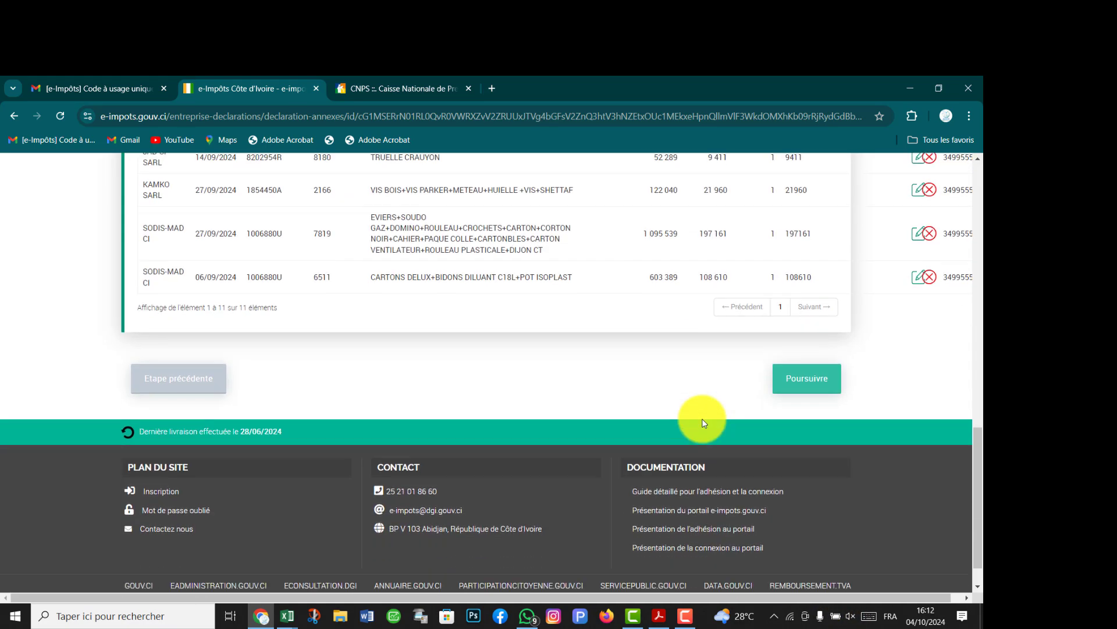
Advance to Prévisualisation and review totals: 1 012 438 gross TVA, 3 864 384 deductible, 22 381 411 credit carried forward.
left_click(792, 339)
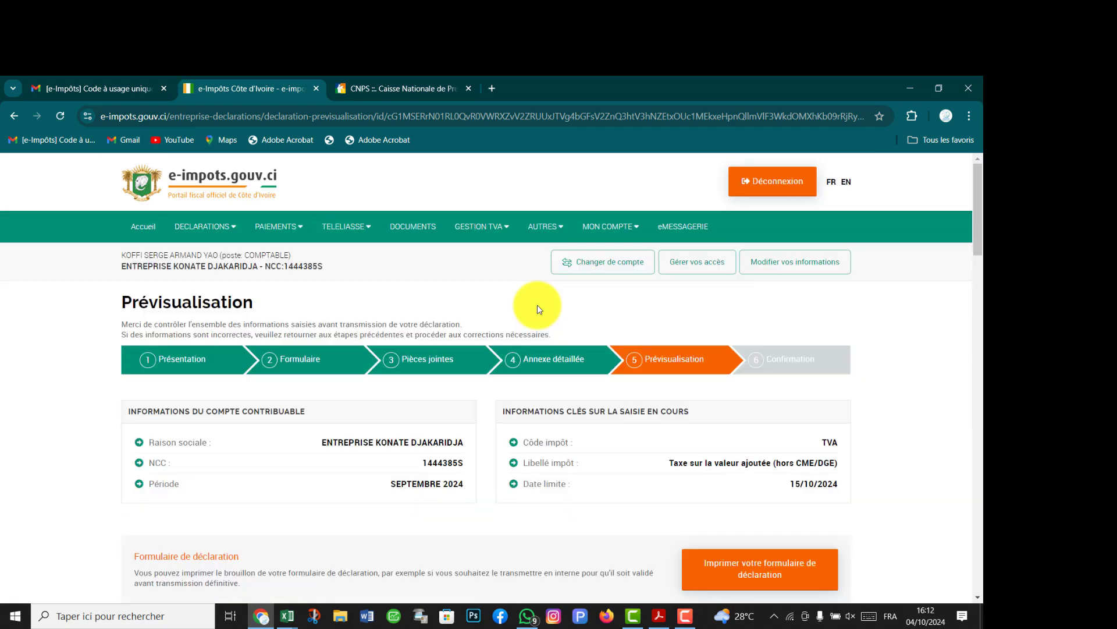
scroll(569, 356, "down", 1)
scroll(591, 367, "down", 7)
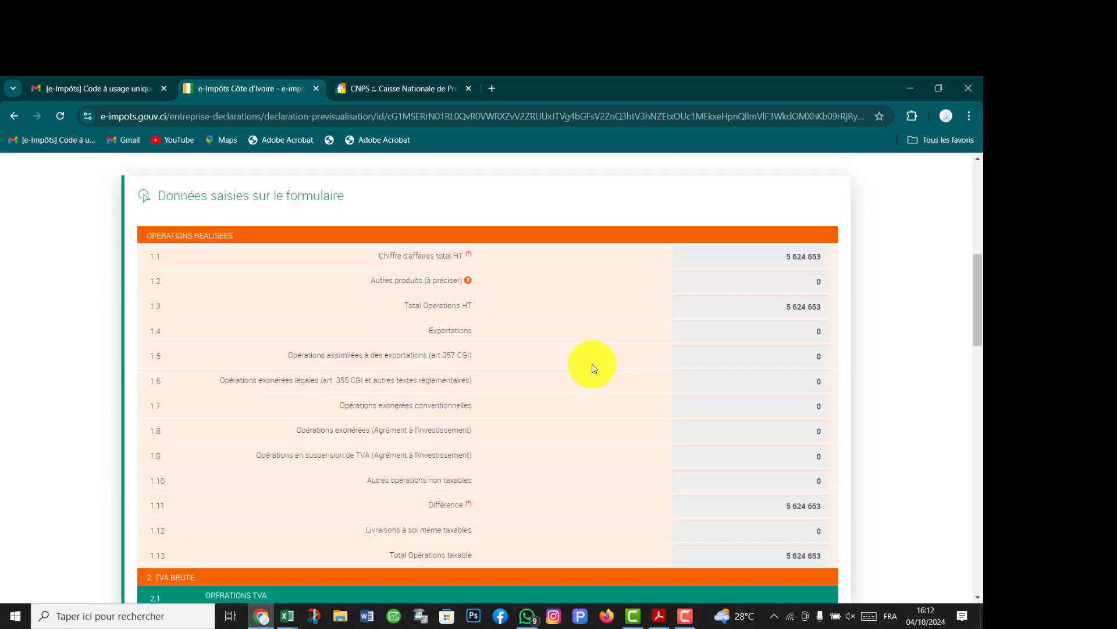
scroll(678, 331, "down", 20)
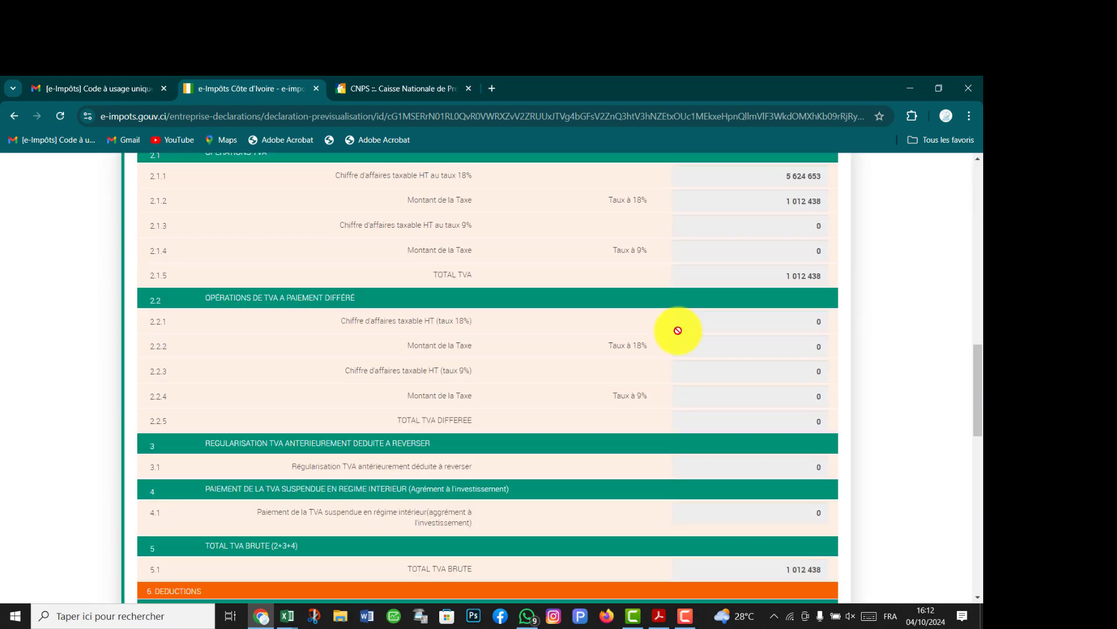
scroll(684, 334, "down", 5)
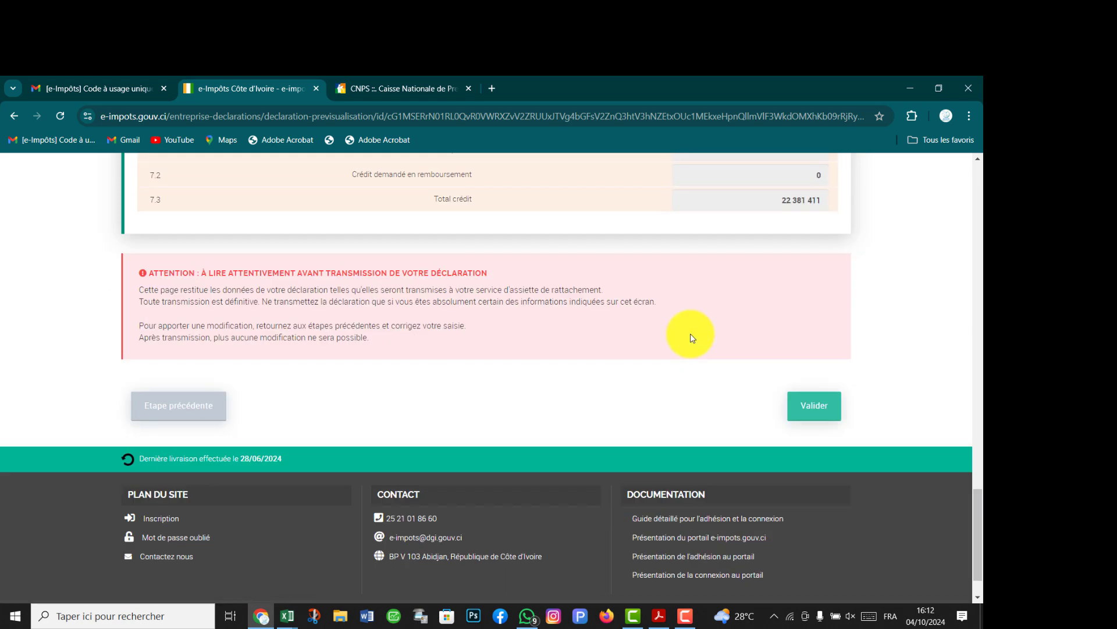
scroll(691, 338, "up", 2)
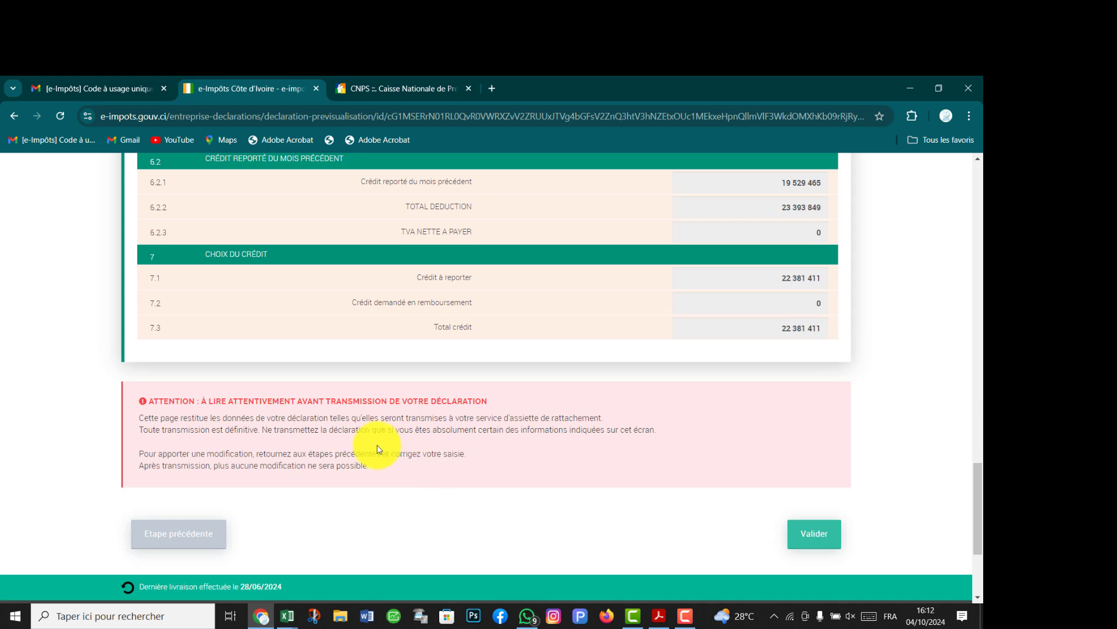
scroll(372, 451, "up", 5)
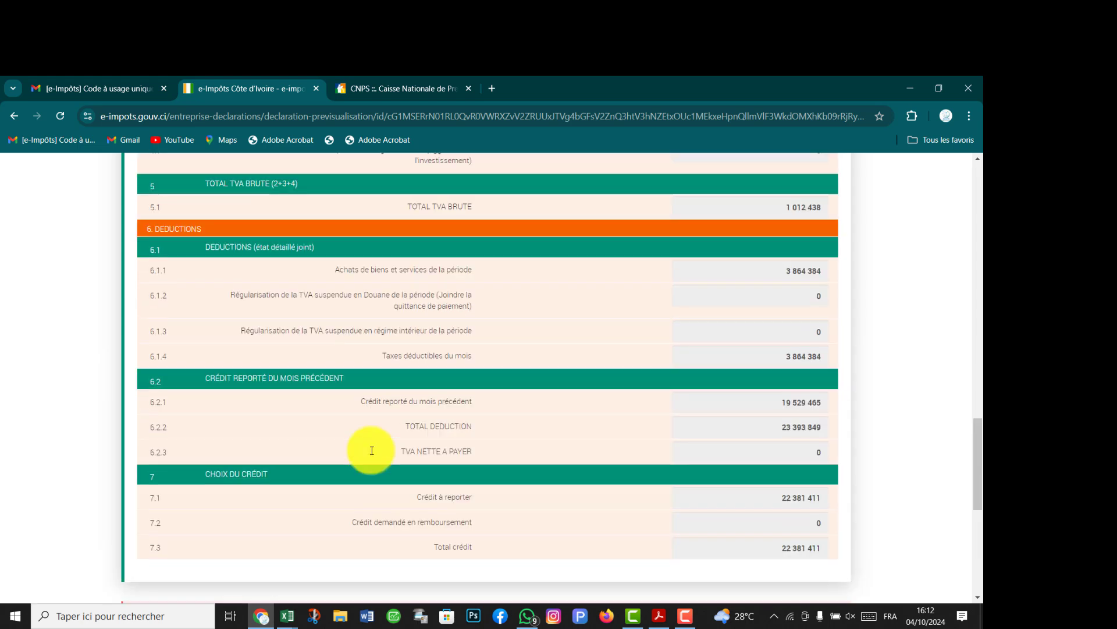